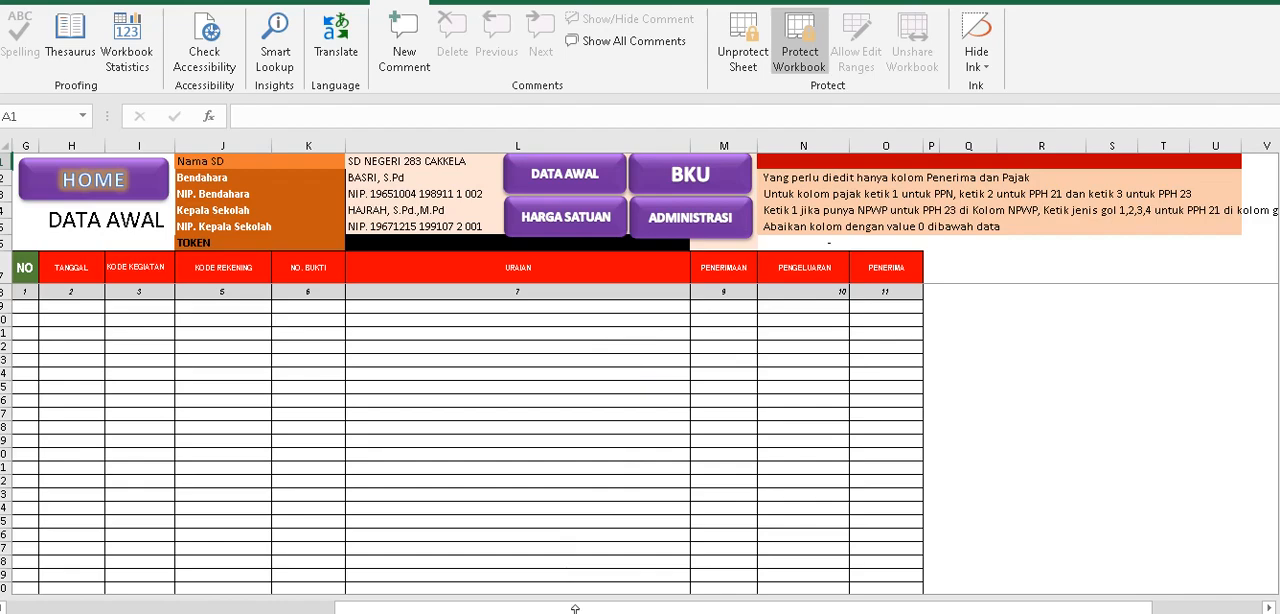
Switch to the bku-2023 april PDF and look through the Buku Kas Umum transaction pages.
left_click(526, 560)
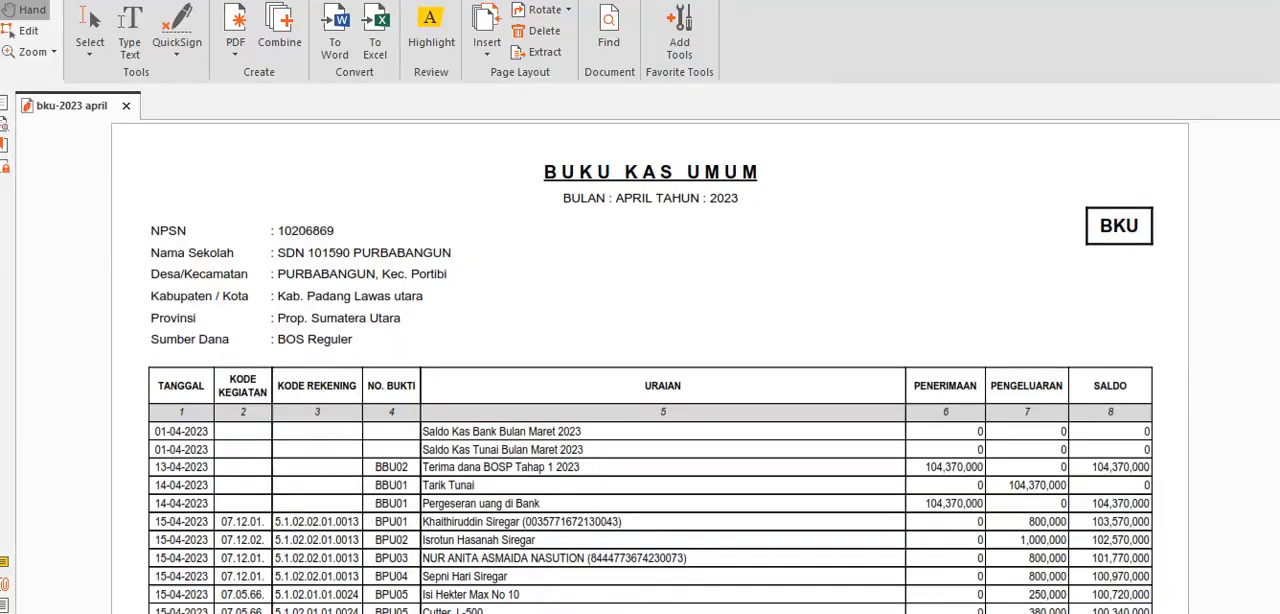
scroll(590, 405, "down", 10)
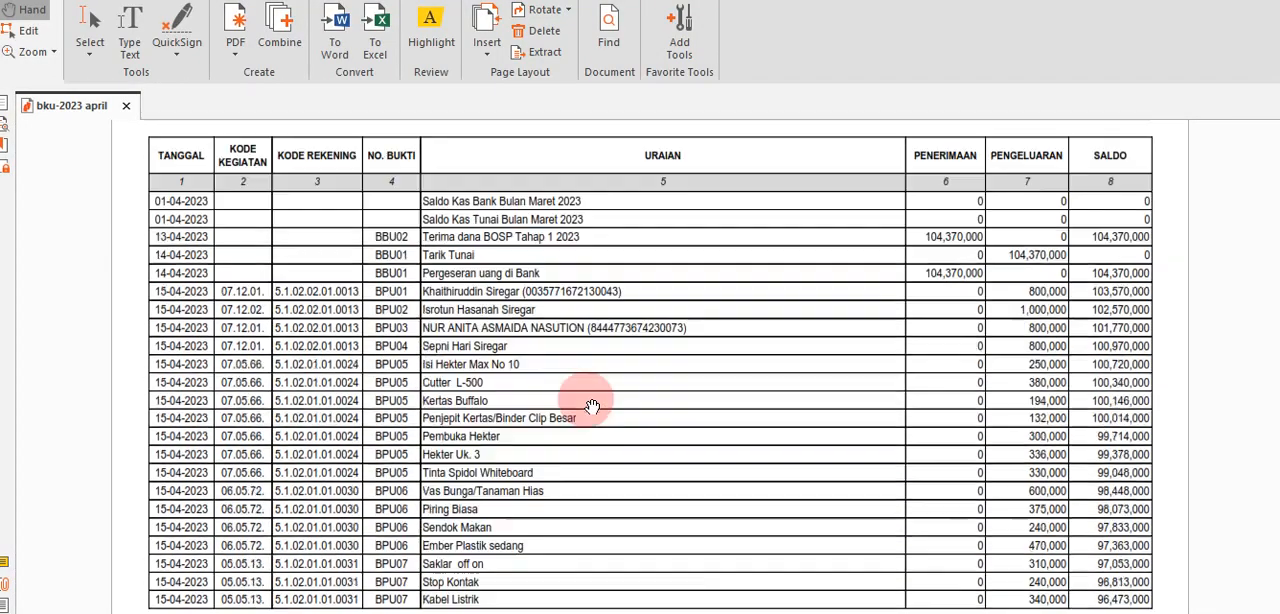
scroll(592, 405, "down", 13)
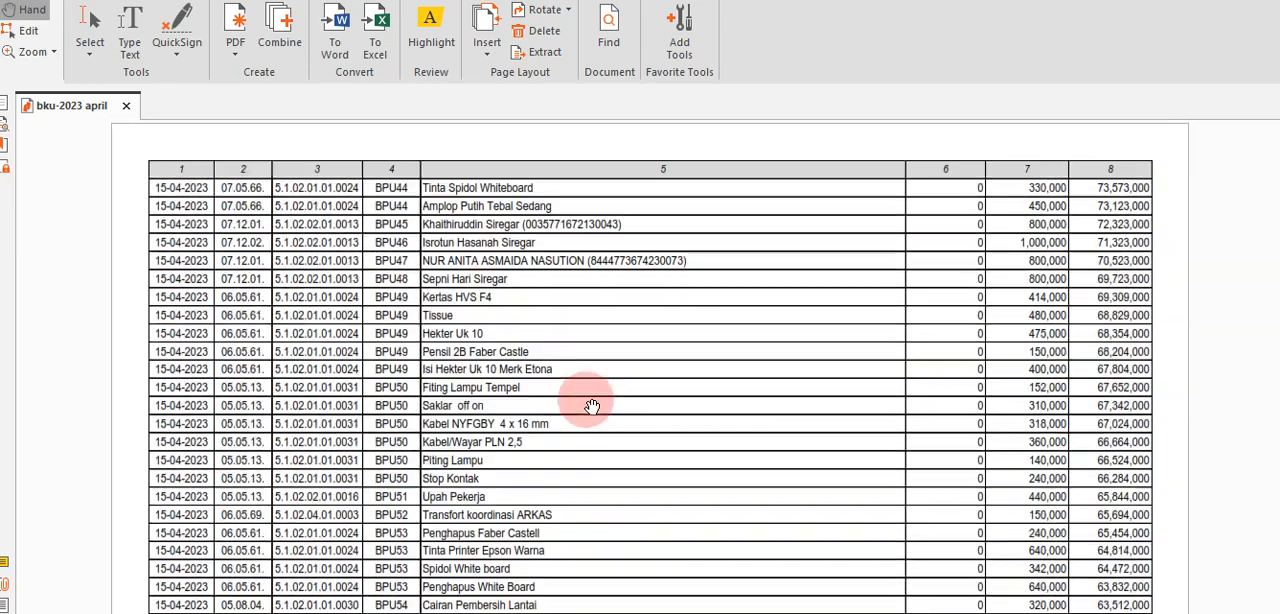
scroll(591, 405, "up", 15)
scroll(591, 405, "up", 8)
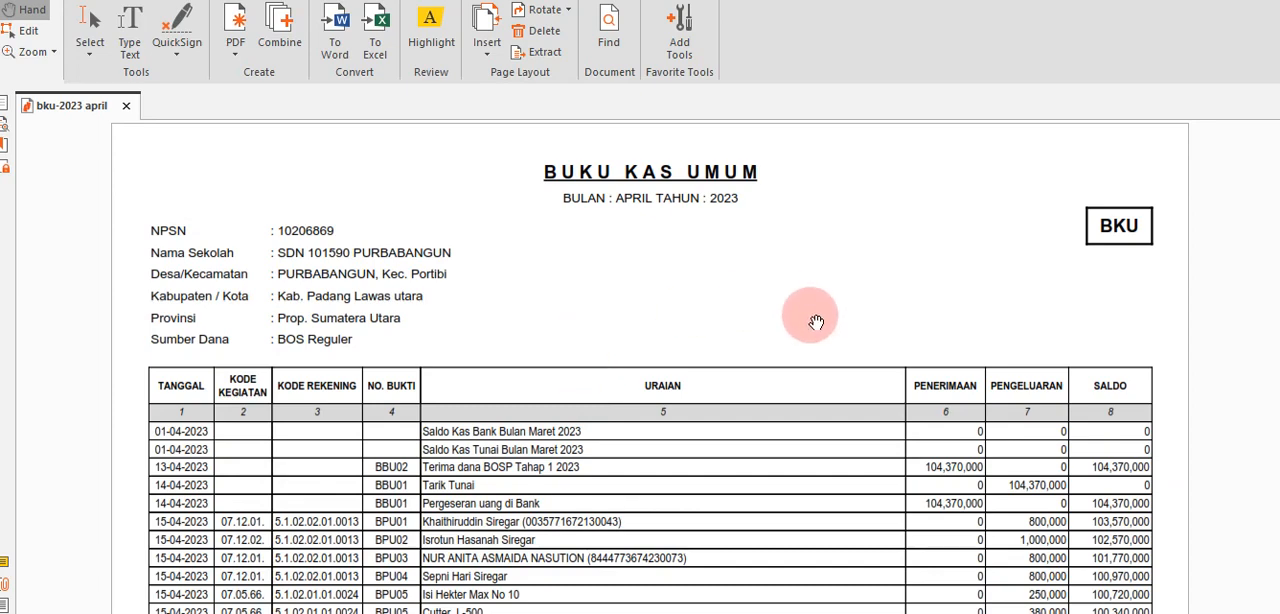
Point out the PDF's To Excel conversion, then switch to the bku-2023 april workbook in Excel.
left_click(418, 58)
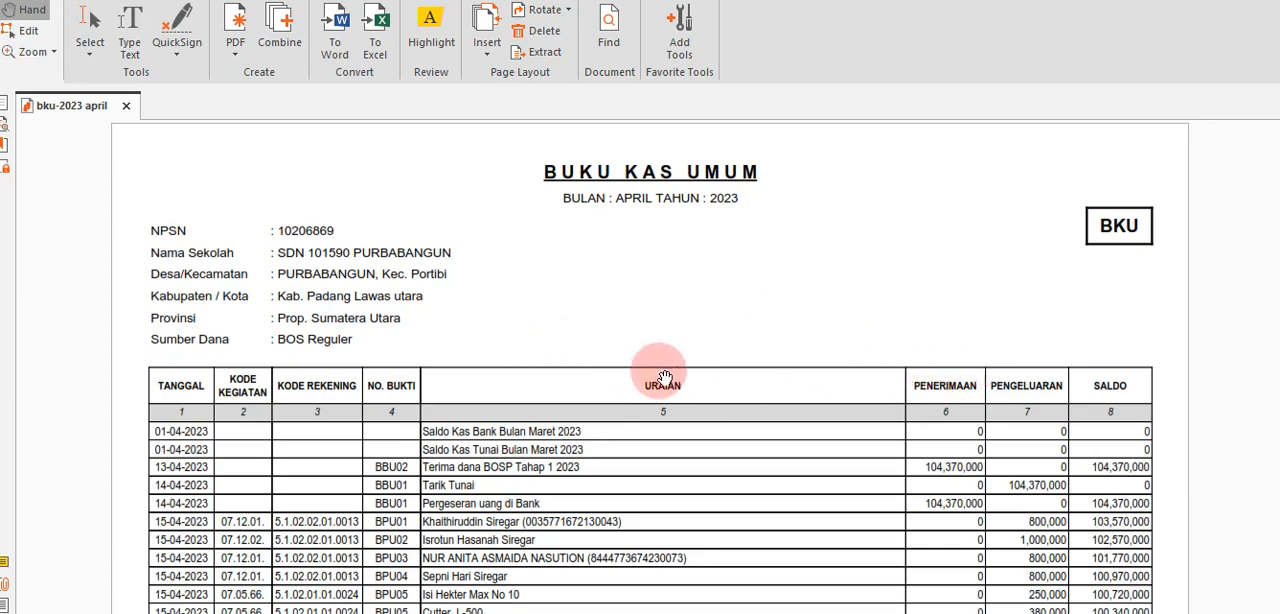
left_click(379, 30)
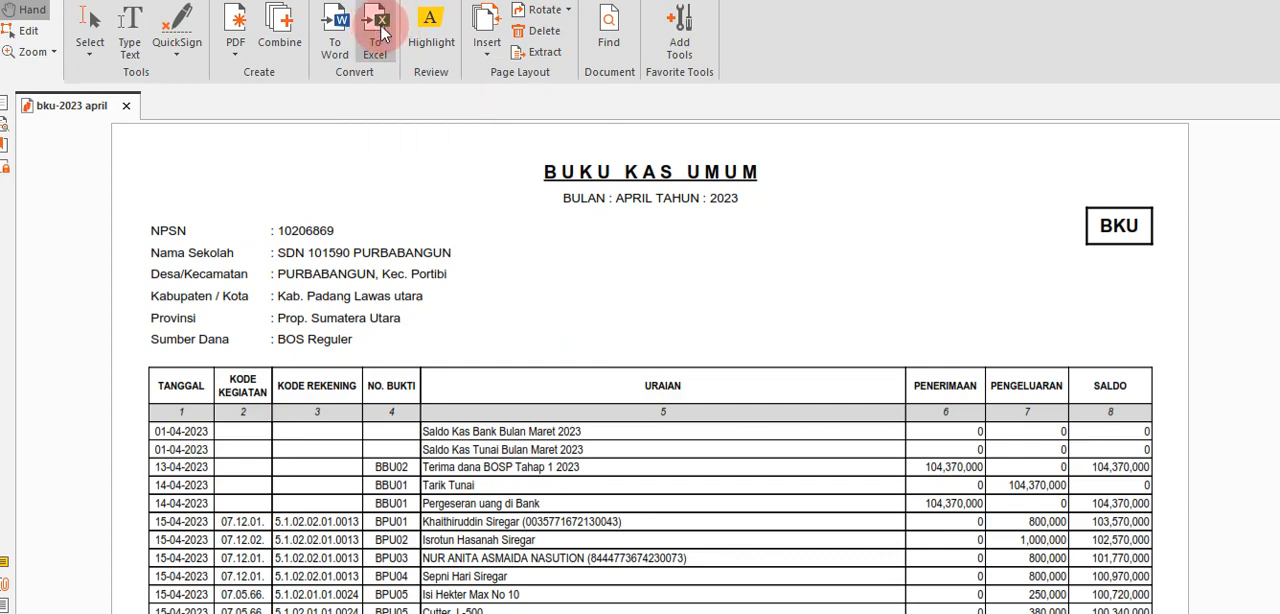
mouse_move(575, 613)
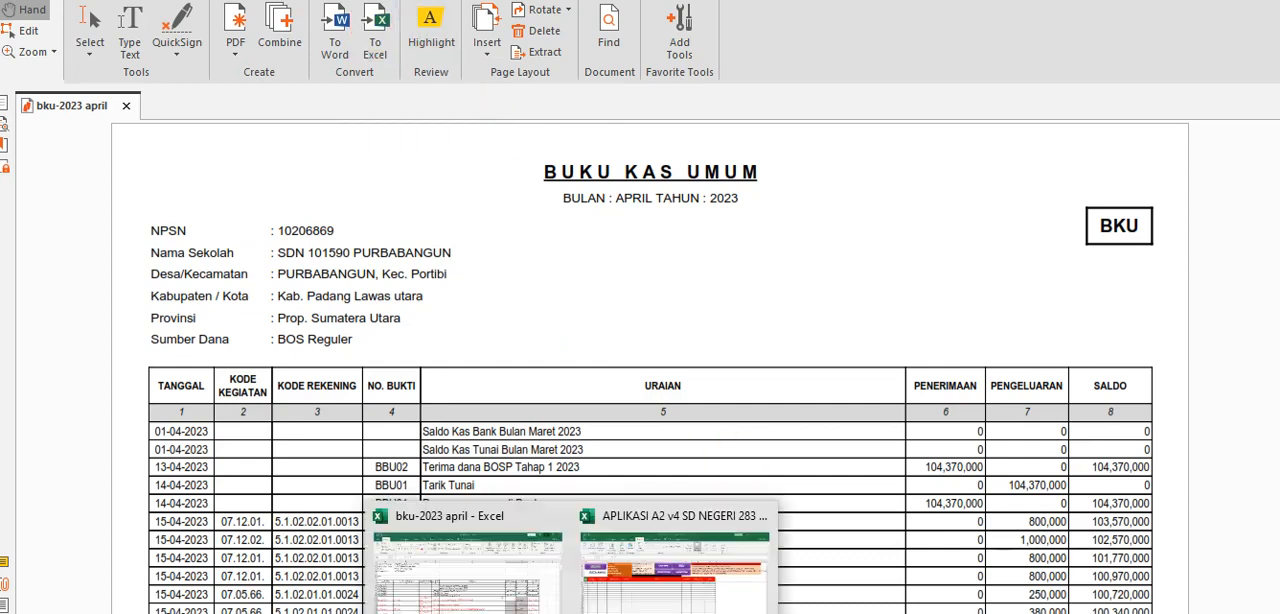
left_click(490, 600)
Look through the header block and transaction rows of the Buku Kas Umum sheet.
scroll(467, 383, "up", 2)
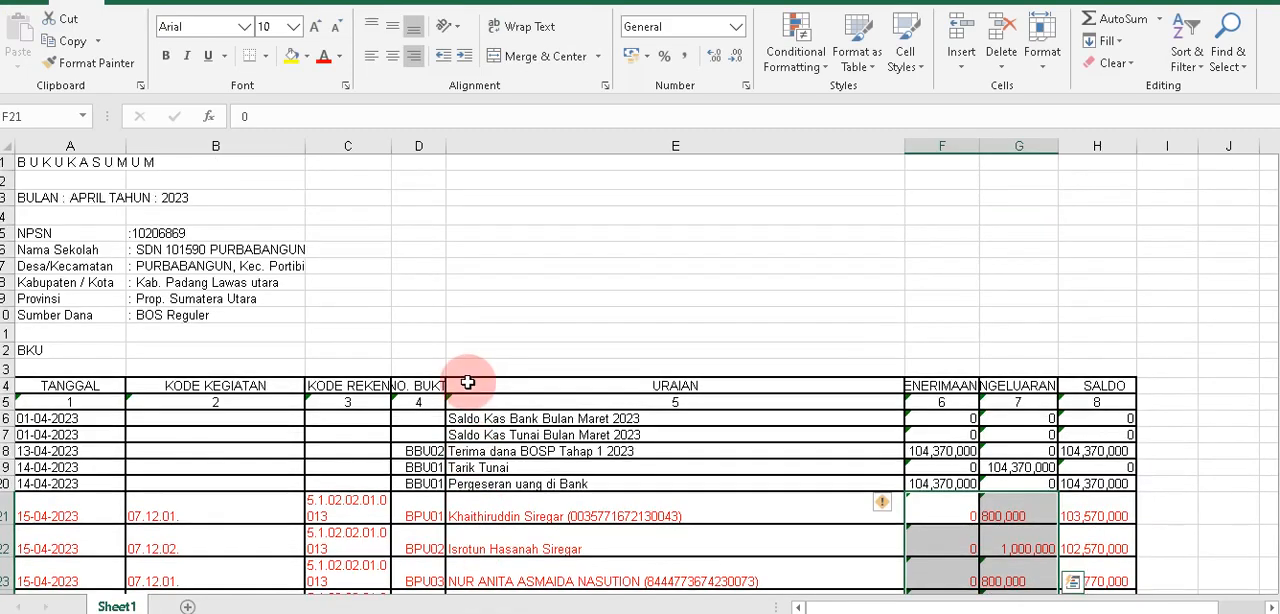
scroll(467, 380, "down", 5)
scroll(467, 380, "up", 5)
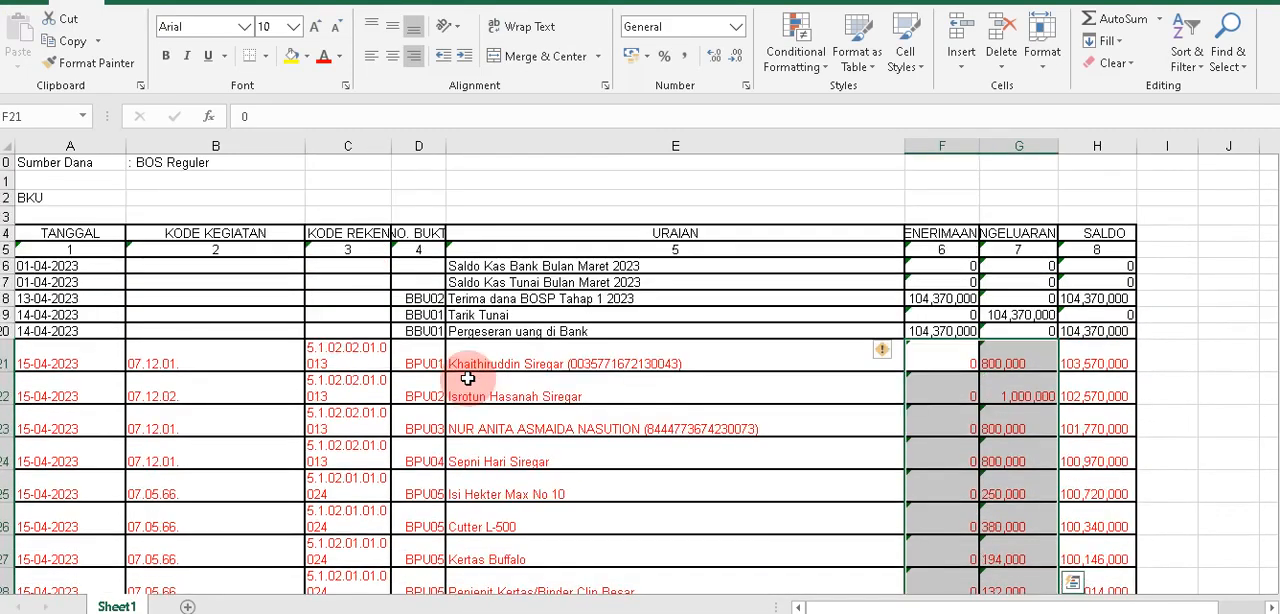
scroll(225, 212, "down", 7)
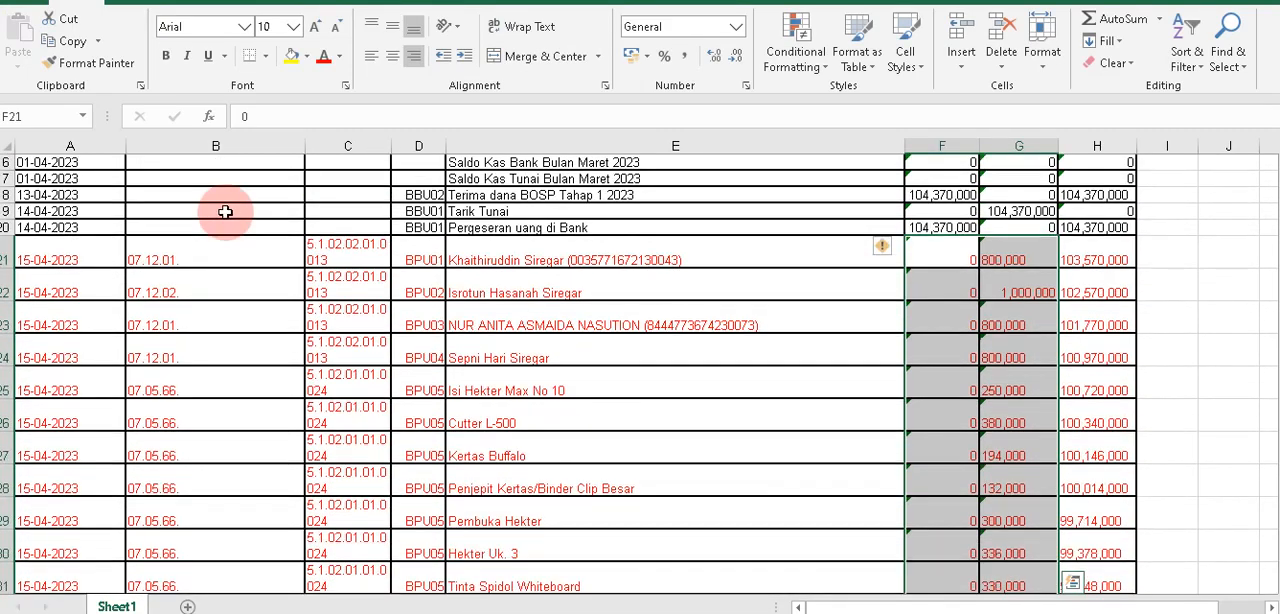
scroll(225, 212, "down", 2)
scroll(226, 214, "up", 8)
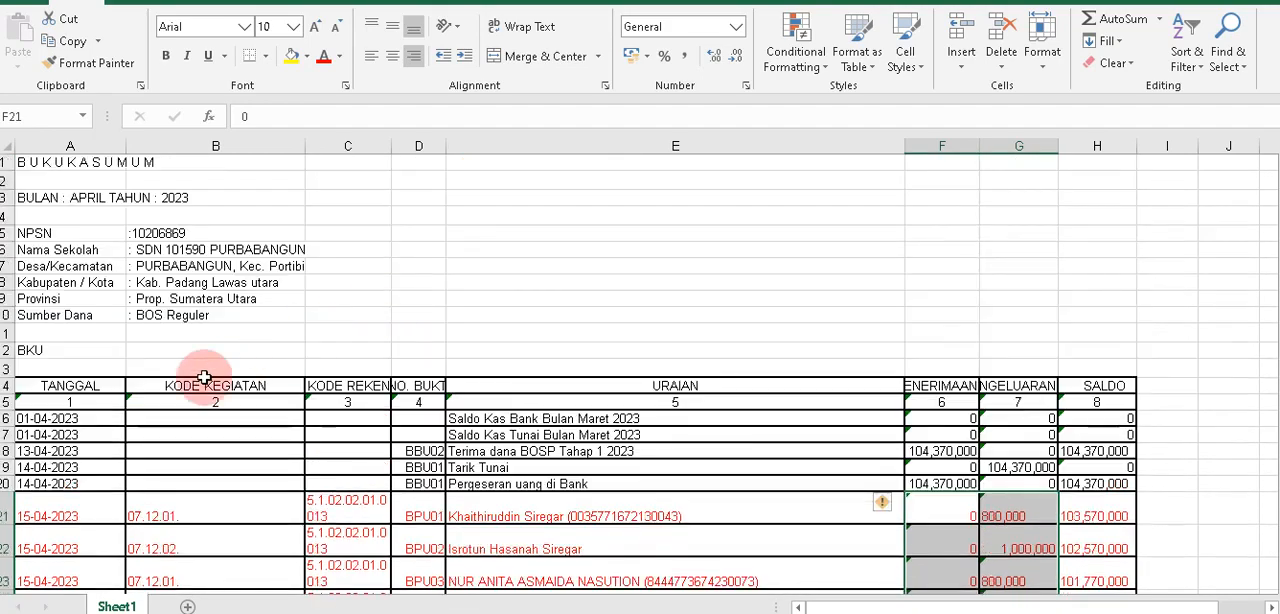
scroll(108, 416, "down", 4)
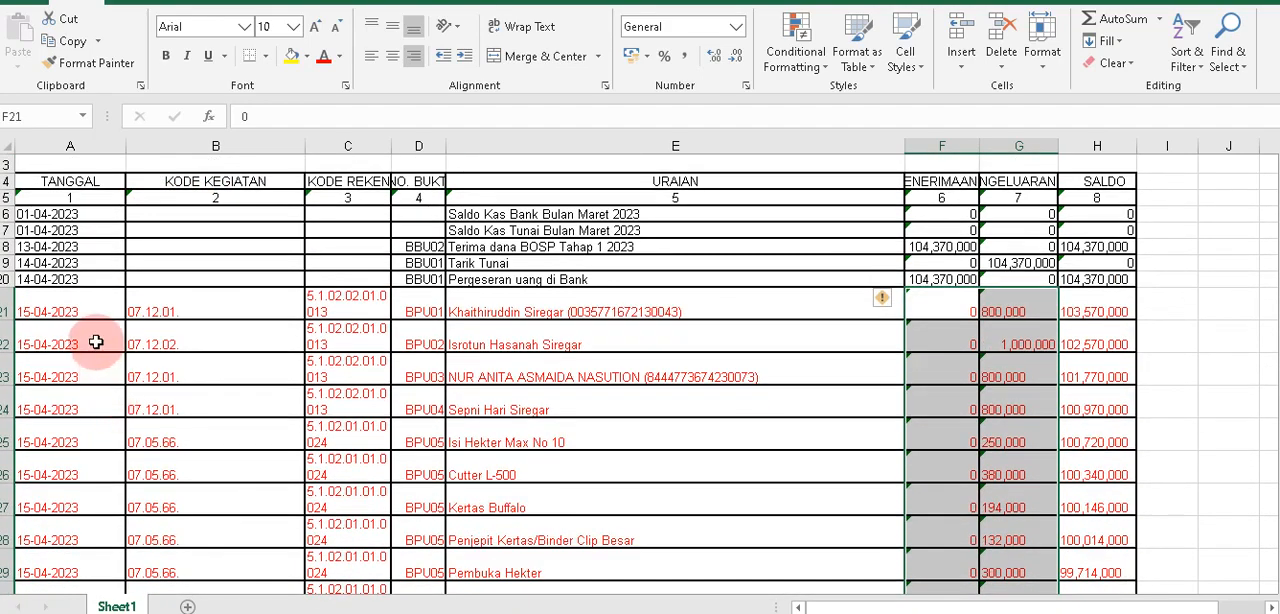
Examine the cells of the first BPU01 row, from the date and codes to the receipt and expenditure amounts.
left_click(95, 313)
left_click(163, 306)
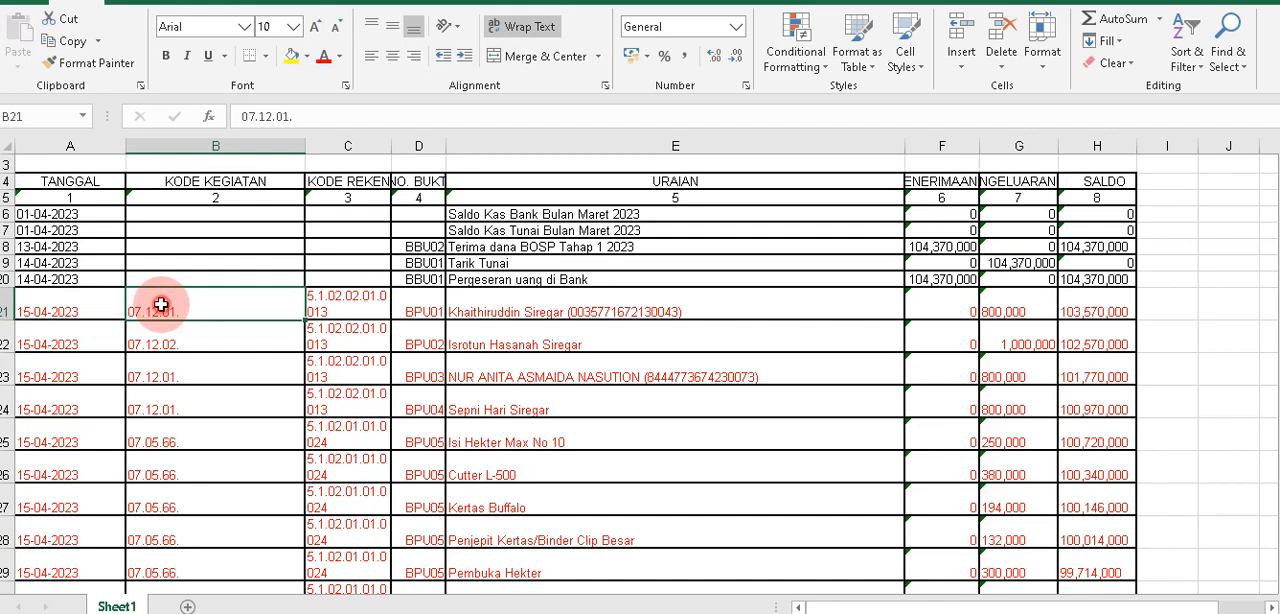
left_click(332, 298)
left_click(403, 300)
left_click(529, 299)
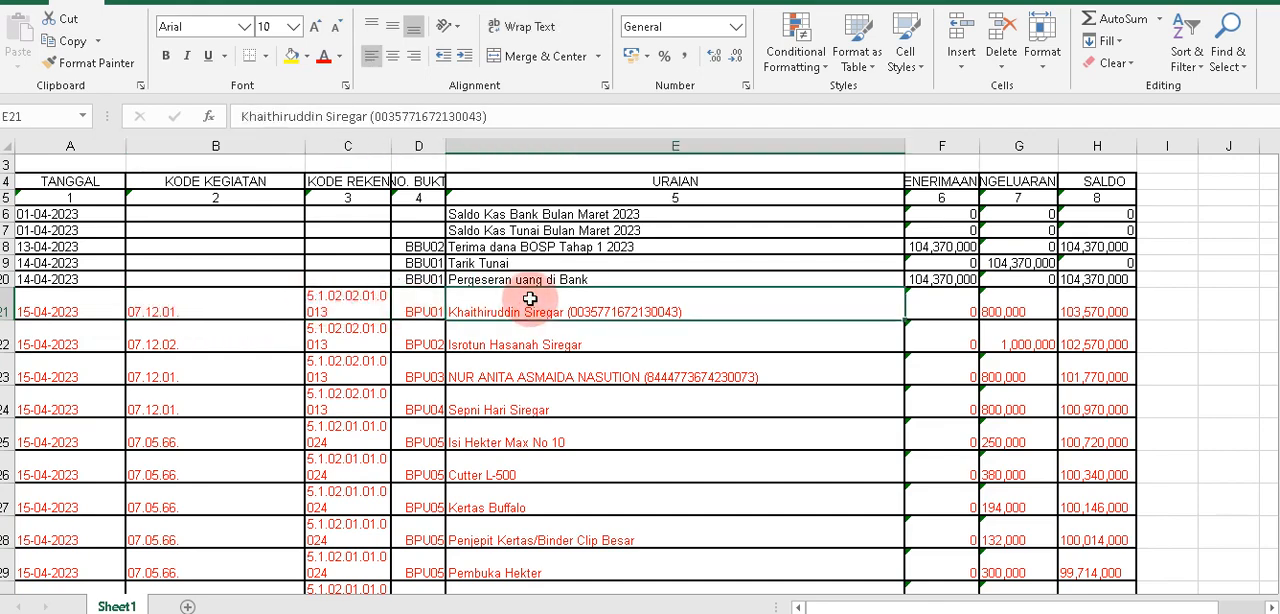
left_click(951, 305)
left_click(1008, 306)
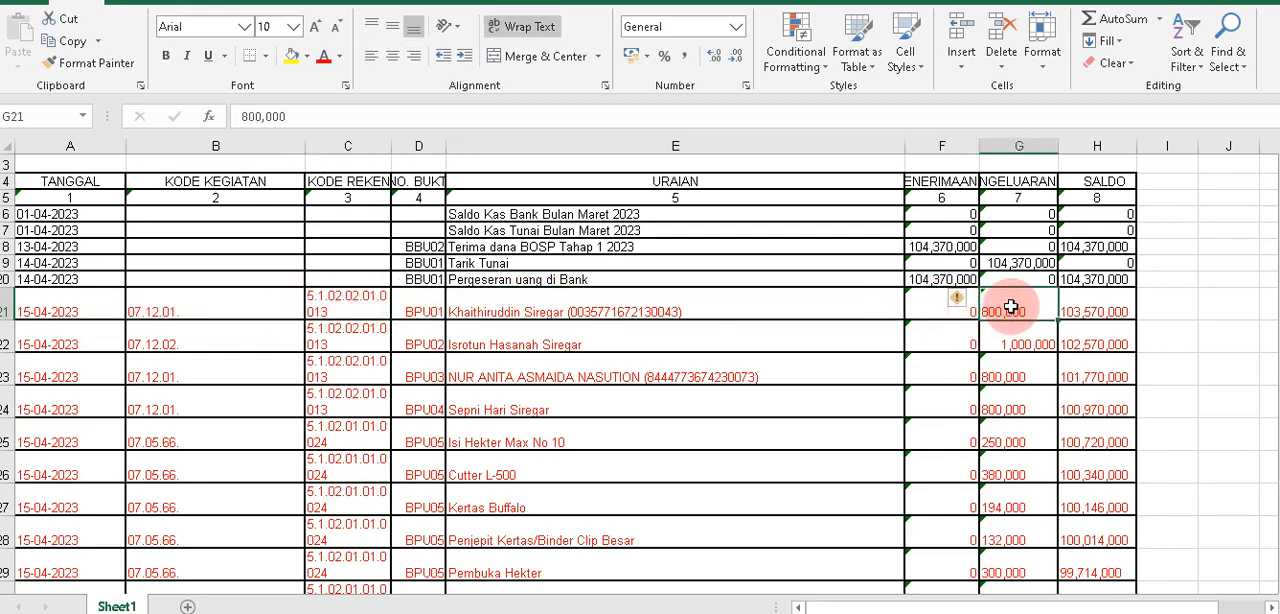
left_click(64, 303)
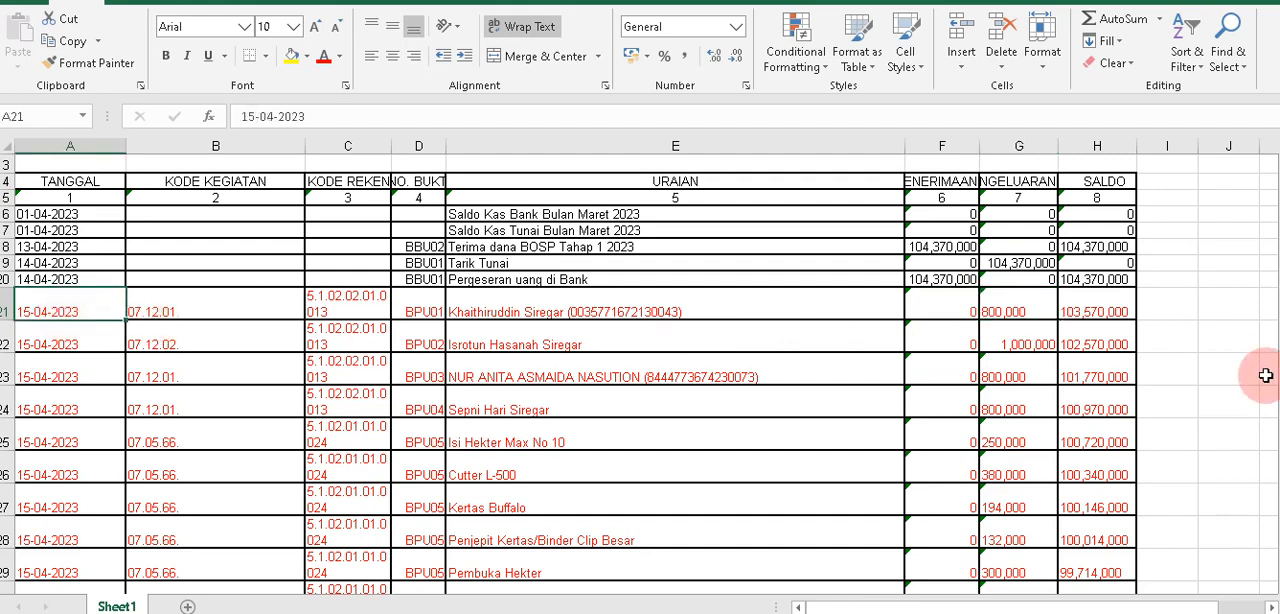
left_click(374, 330)
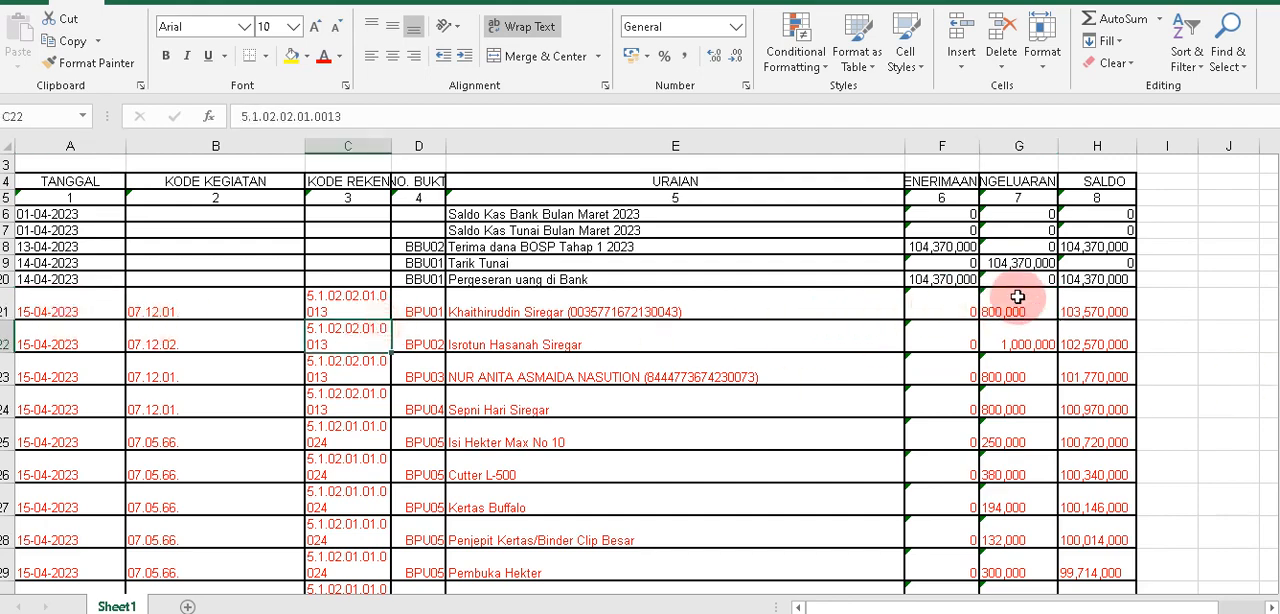
Fill columns F and G, the PENERIMAAN and PENGELUARAN amounts, with yellow.
left_click(1013, 141)
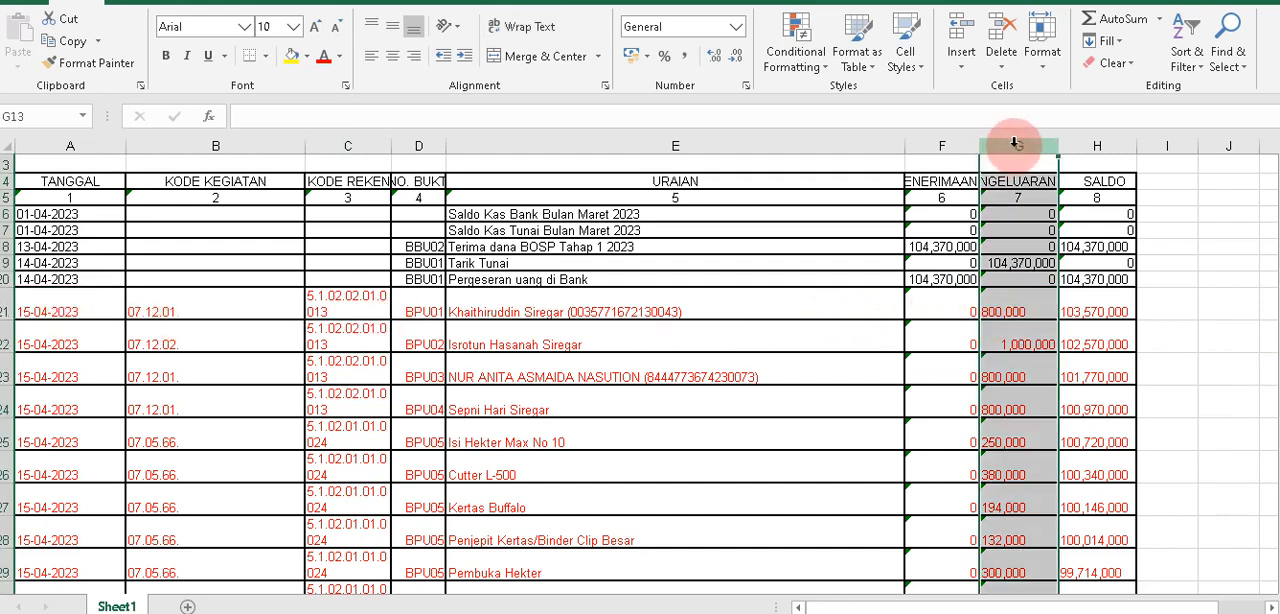
left_click(291, 55)
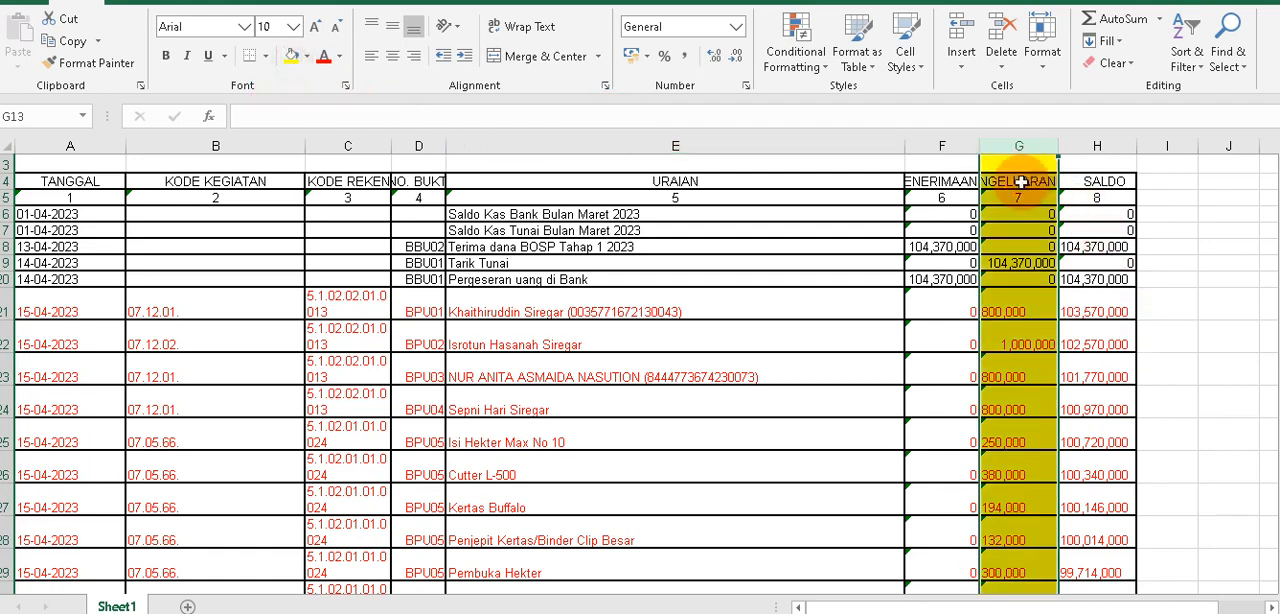
scroll(1020, 178, "up", 1)
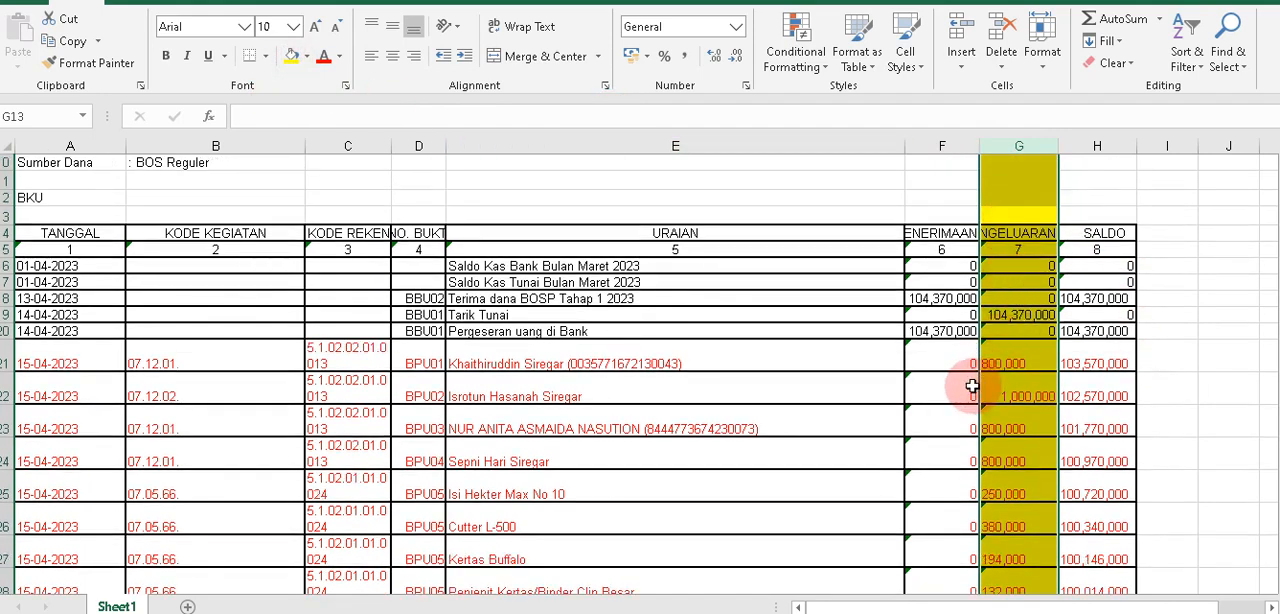
left_click(972, 386)
left_click(1003, 358)
left_click(934, 146)
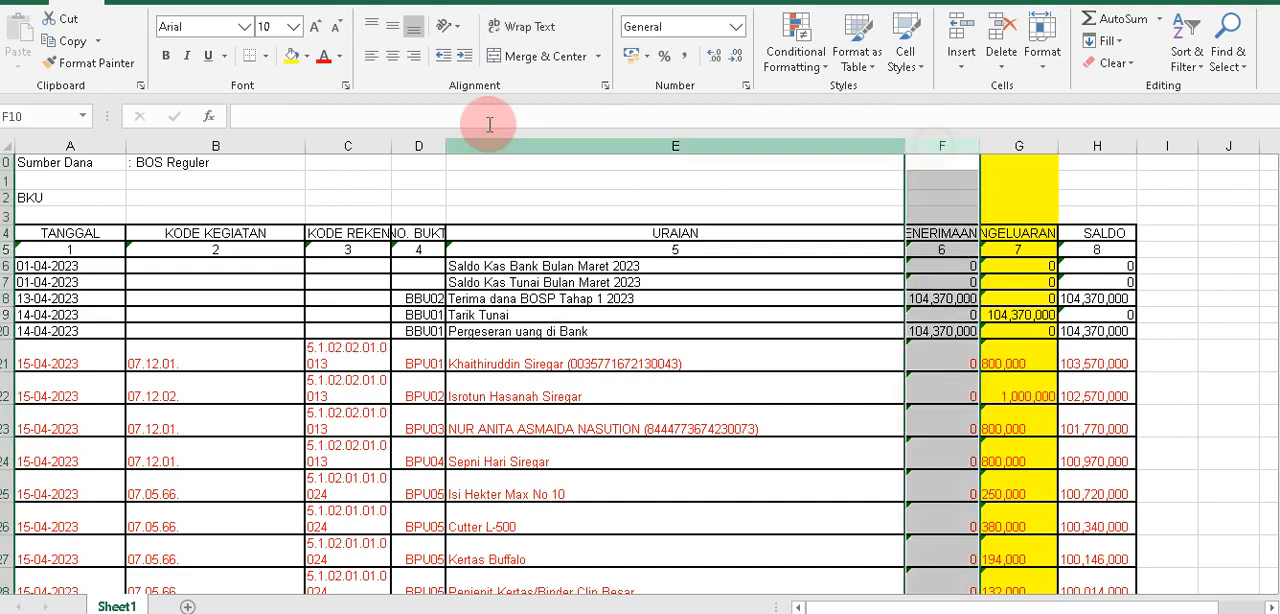
left_click(291, 55)
left_click(1000, 395)
Inspect how the amounts in PENERIMAAN cells F18 and F19 are written.
scroll(1003, 397, "down", 2)
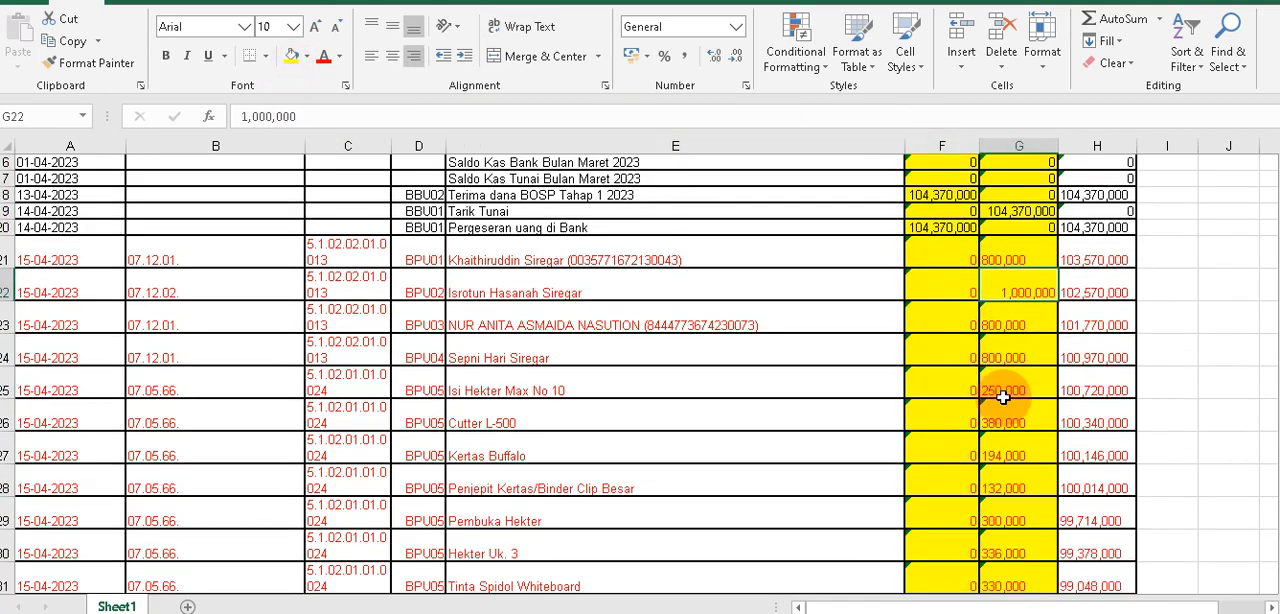
scroll(1003, 397, "up", 3)
left_click(935, 347)
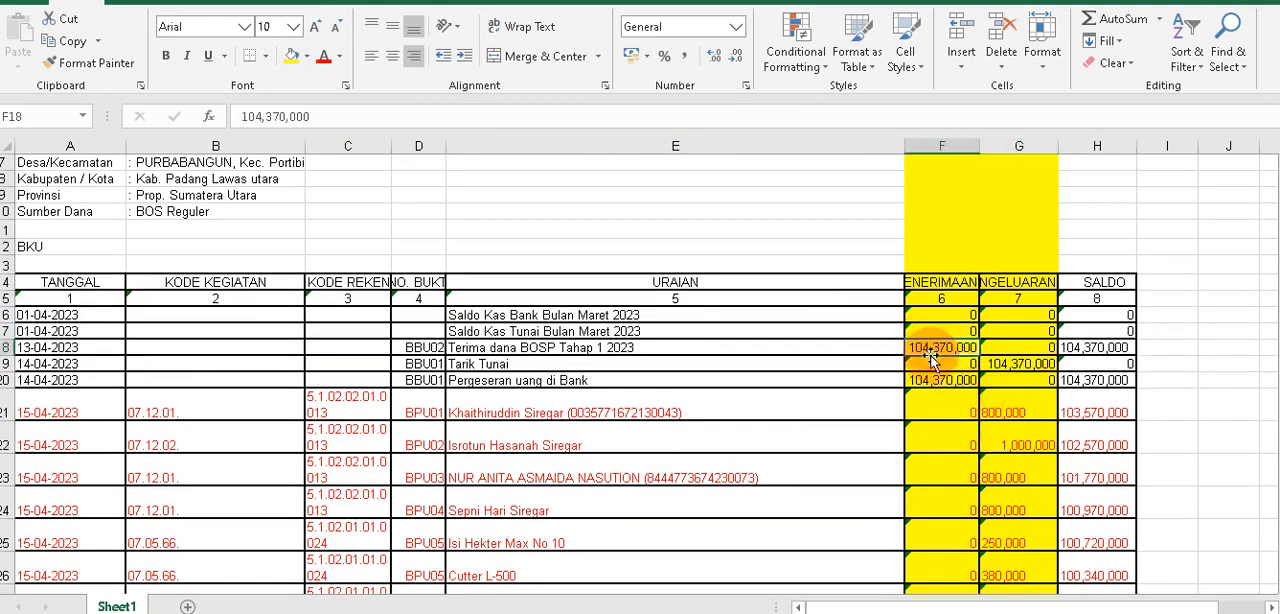
left_click(245, 117)
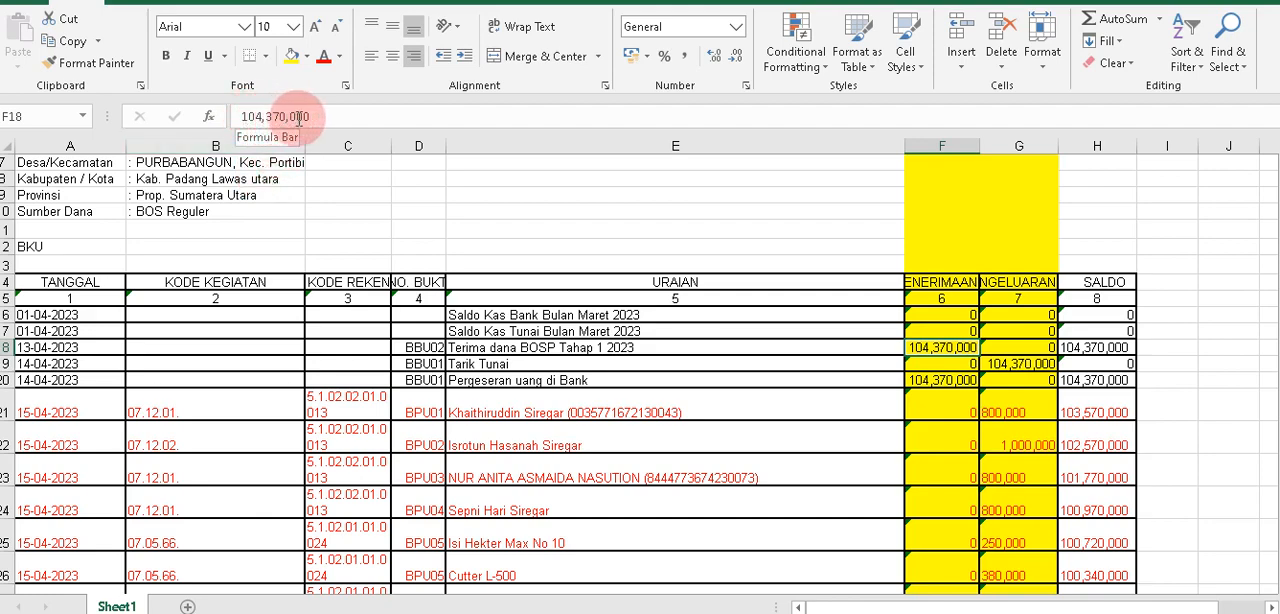
left_click(948, 366)
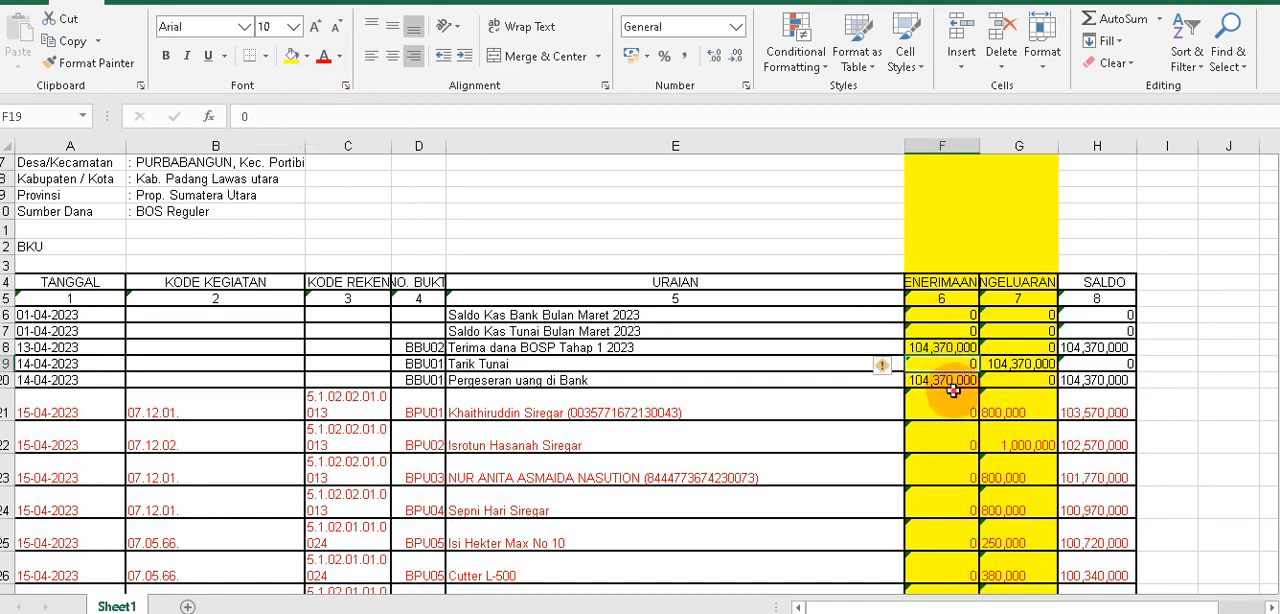
Shorten the BPU01 expenditure amount in cell G21 to 800.
left_click(954, 395)
left_click(1000, 412)
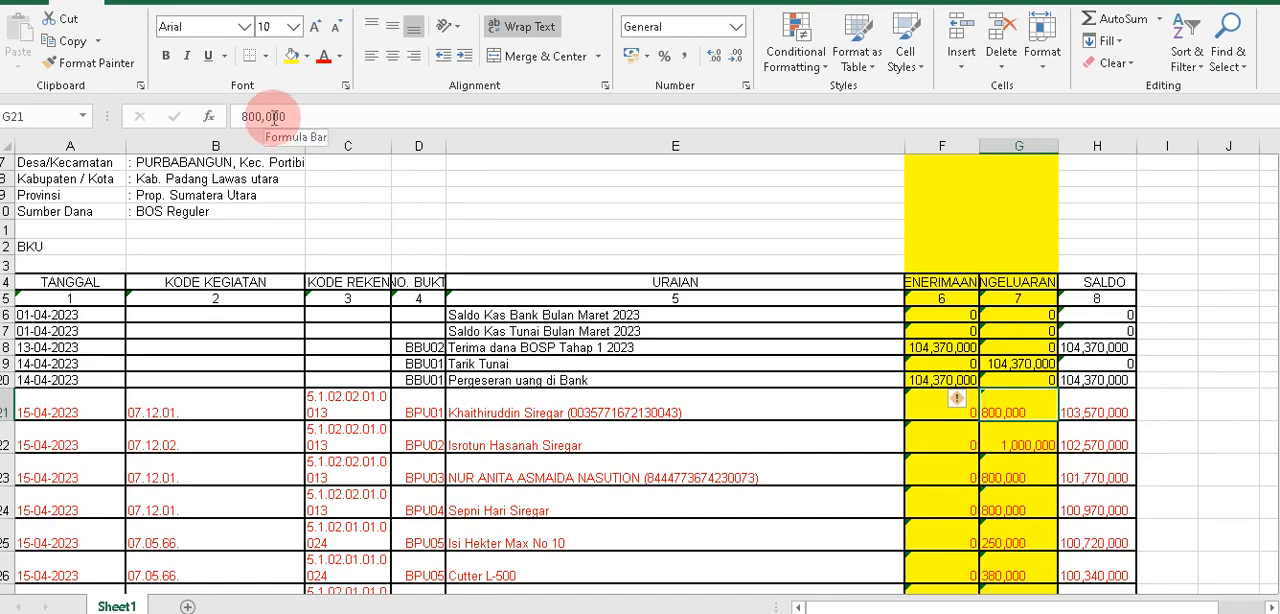
left_click(967, 433)
Examine the thousands separators in the amounts of the yellow PENERIMAAN and PENGELUARAN columns, including F18 and G22 to G24.
left_click_drag(925, 146, 1043, 146)
left_click(1086, 146)
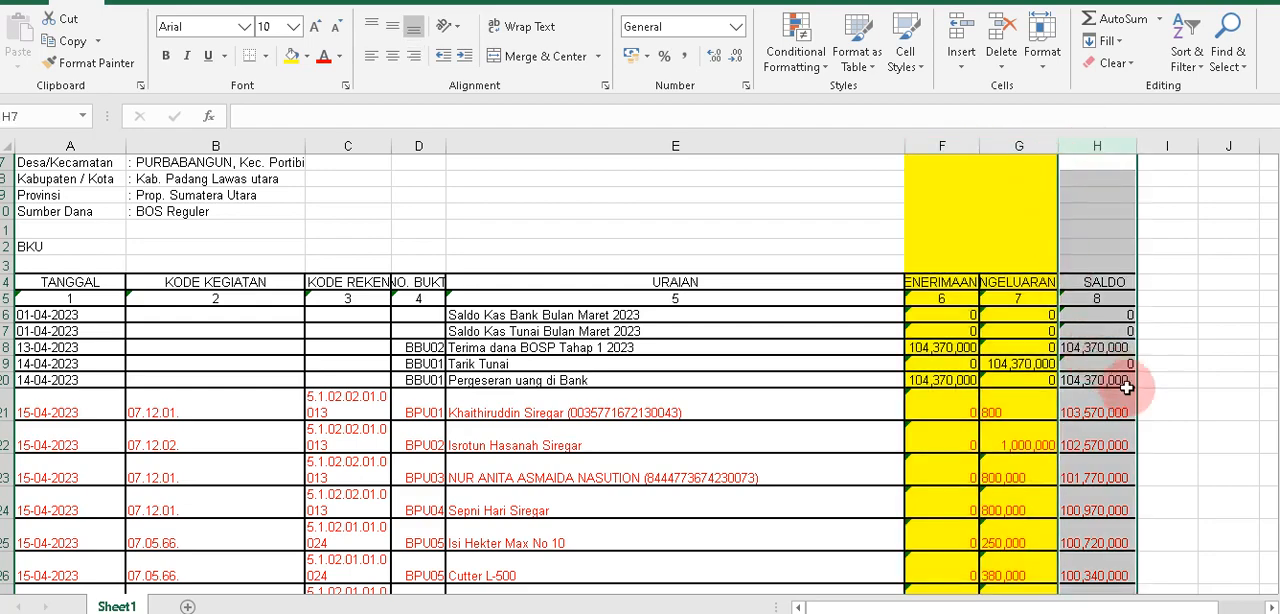
left_click(932, 147)
left_click_drag(932, 147, 1019, 145)
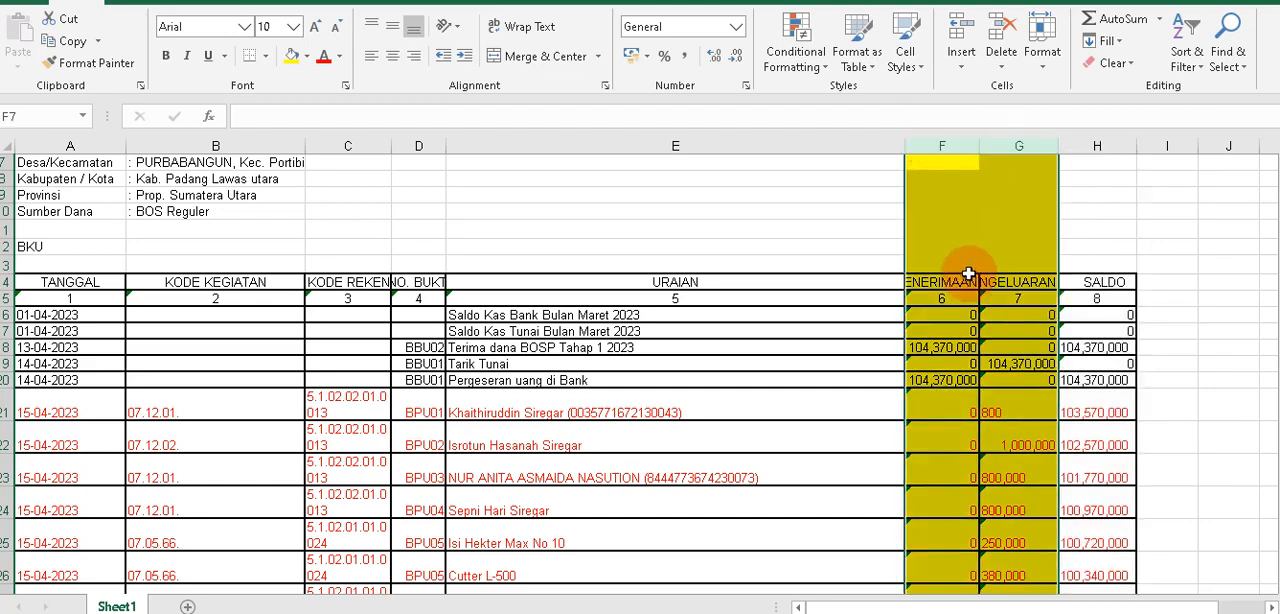
scroll(965, 316, "down", 1)
left_click(952, 298)
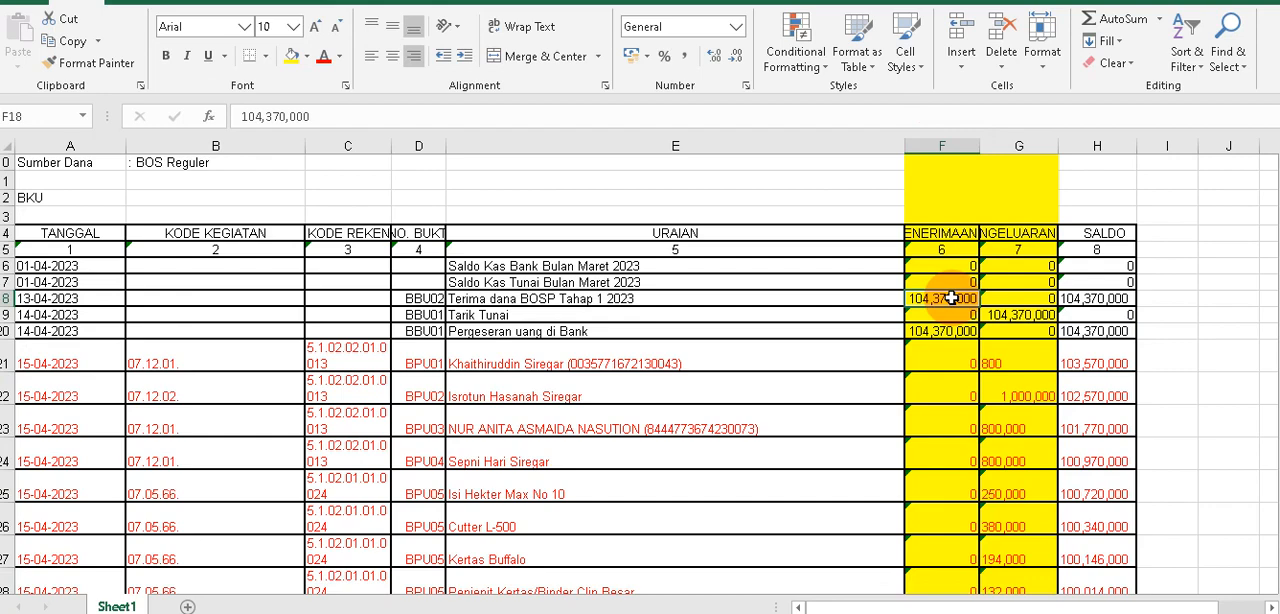
left_click(266, 116)
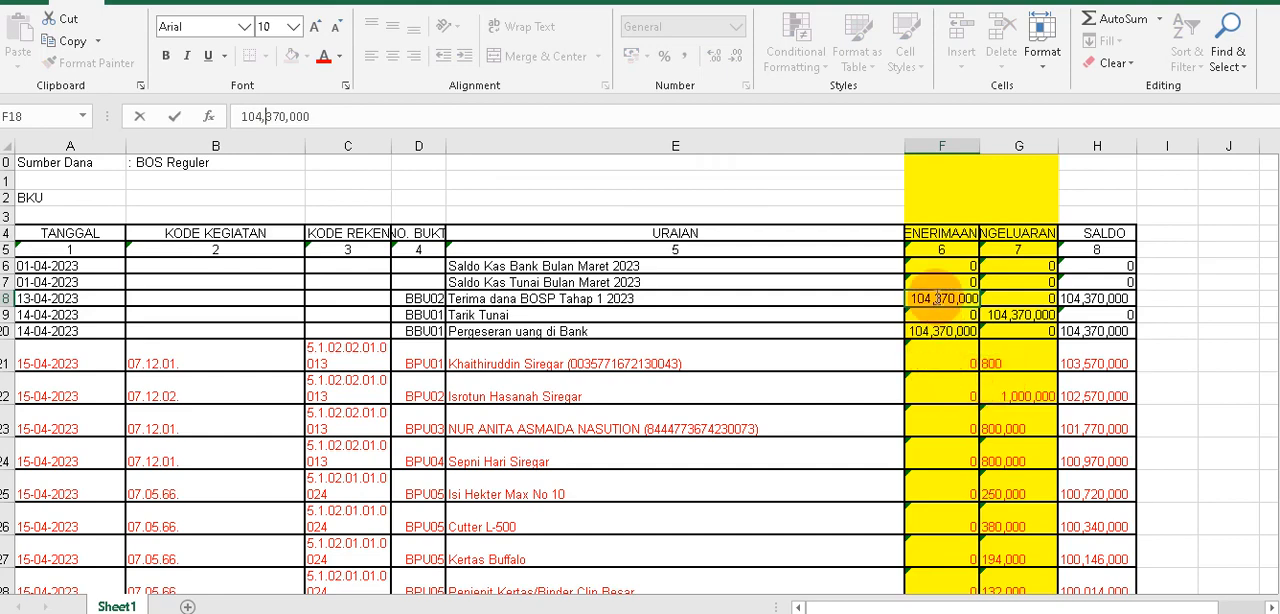
left_click(940, 376)
left_click(1001, 389)
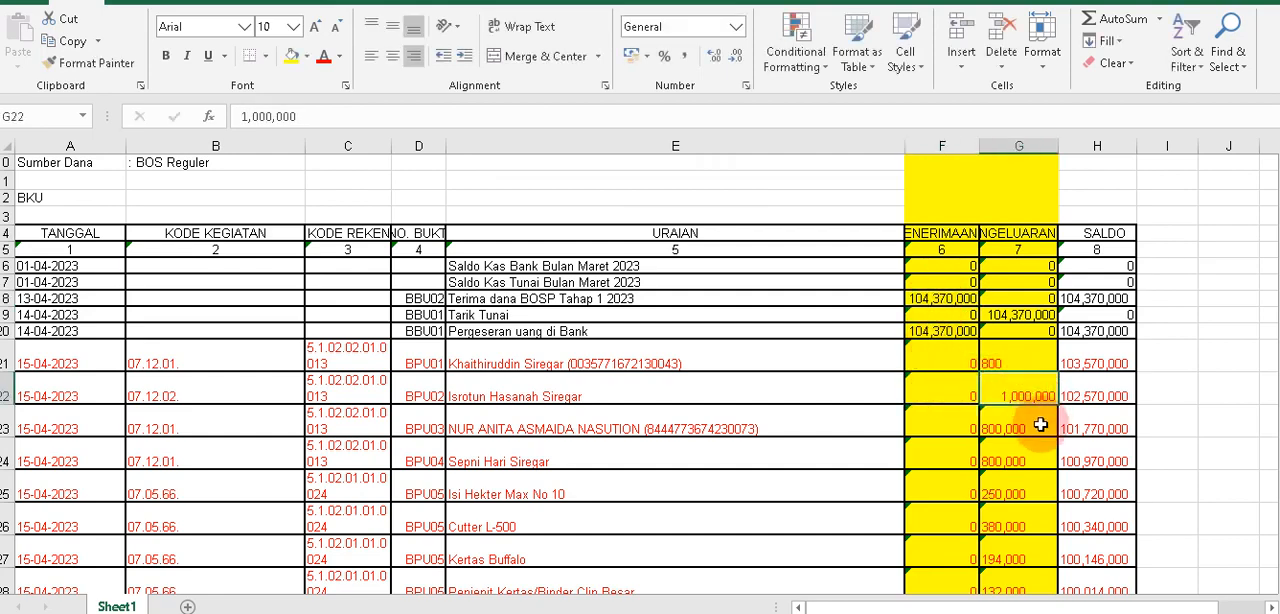
left_click(1000, 422)
left_click(1000, 460)
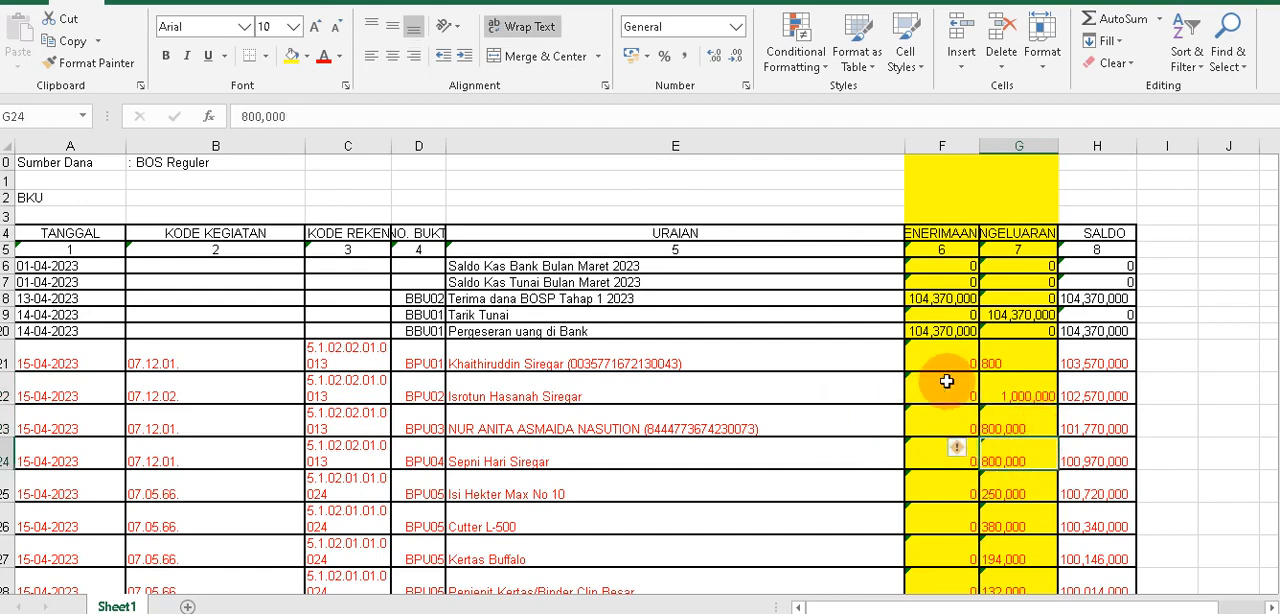
Enter 200000 as a test value in cell I15 and format it with thousands separators and no decimals.
left_click(806, 198)
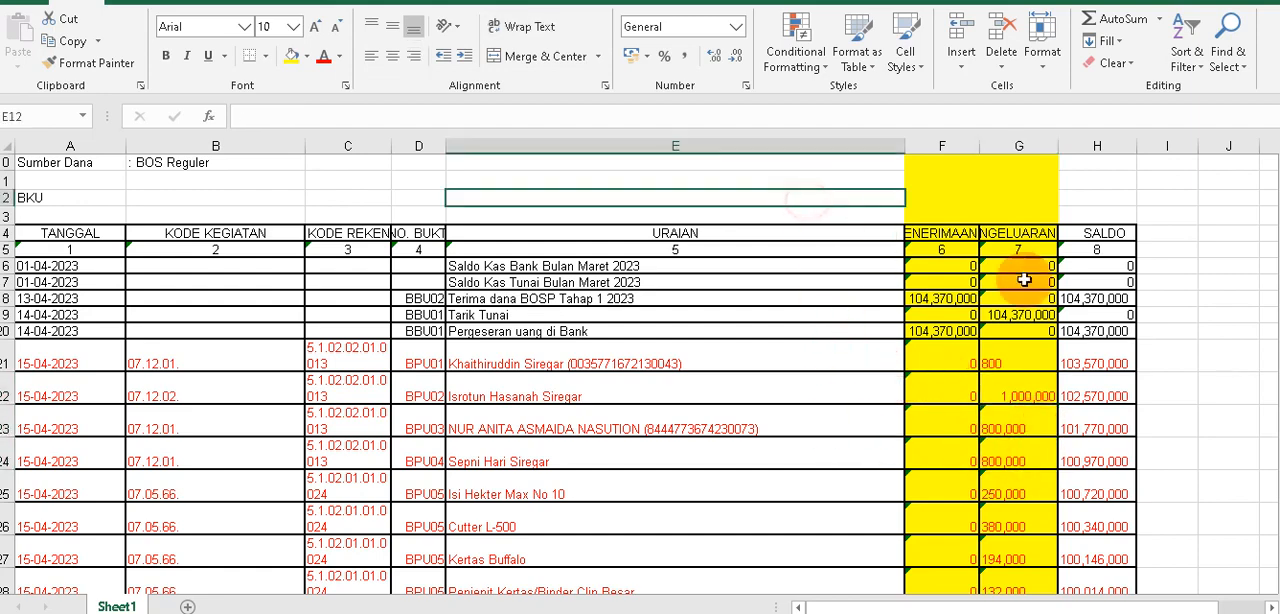
left_click(1164, 249)
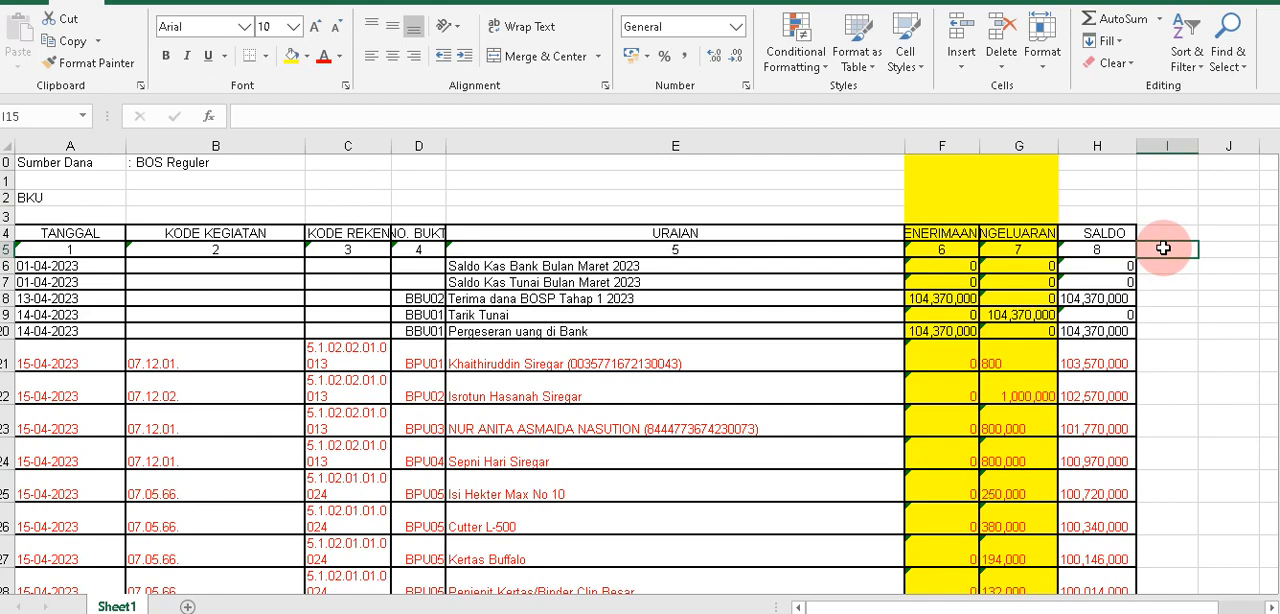
type("200000")
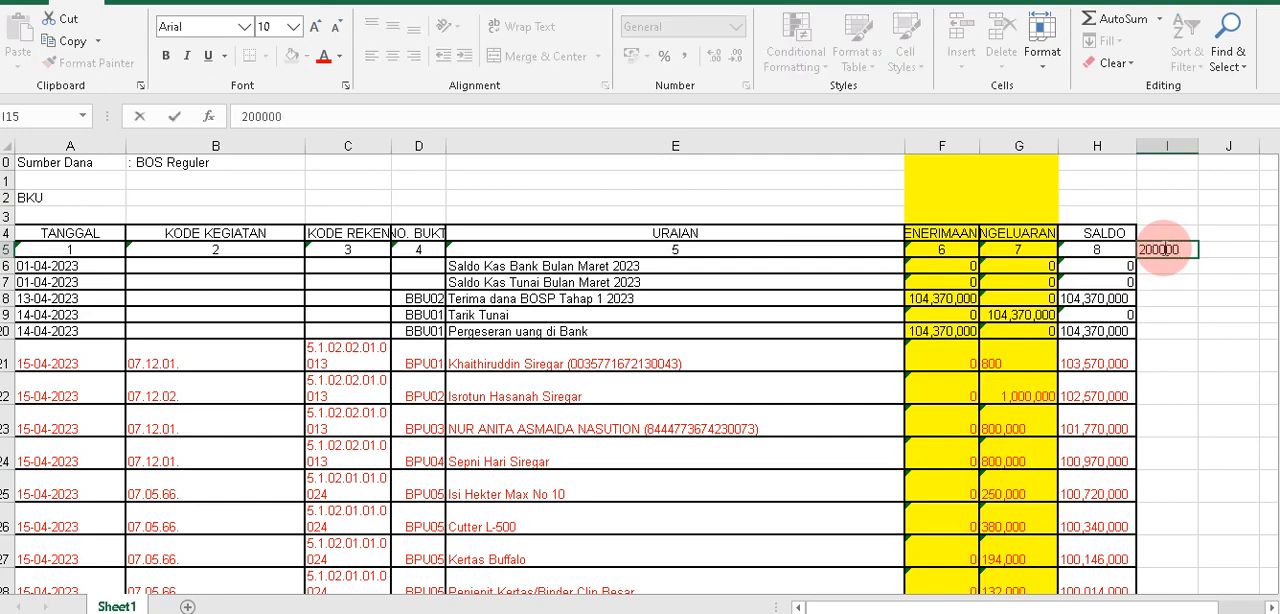
key("Return")
left_click(1167, 251)
left_click(682, 57)
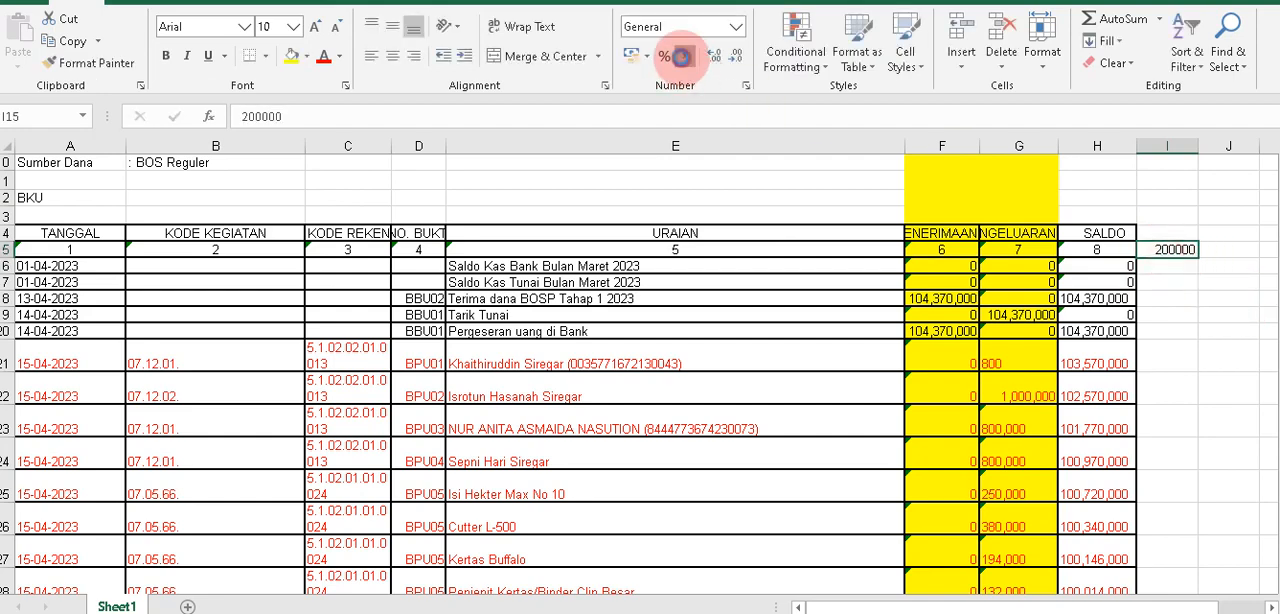
left_click(746, 57)
left_click(742, 57)
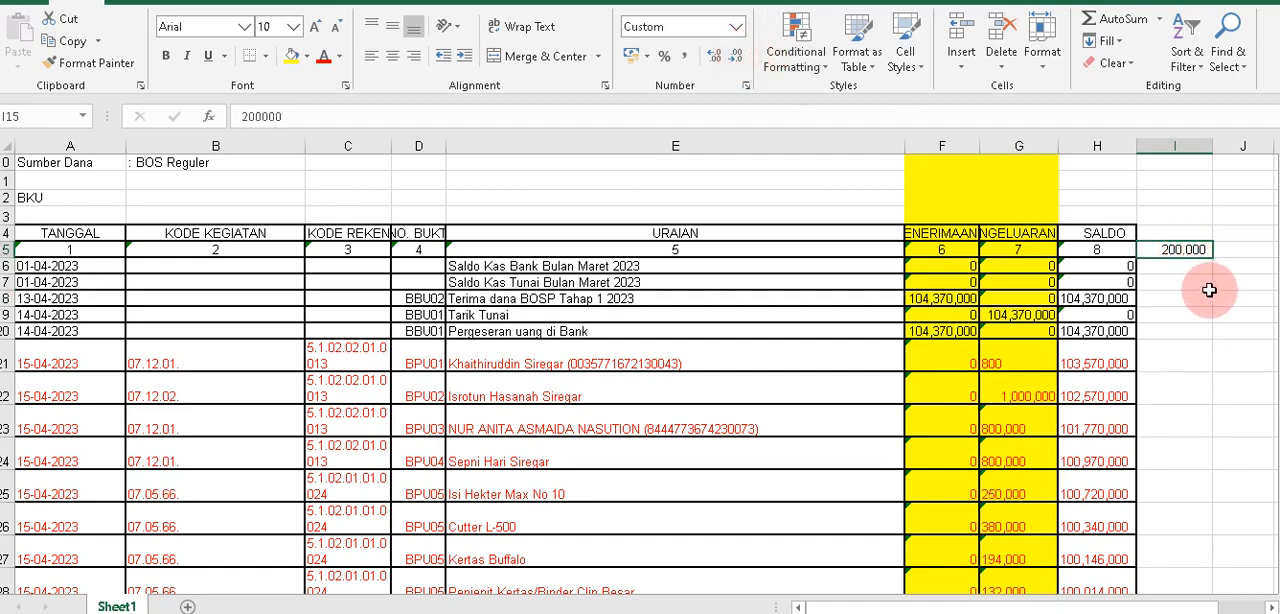
Compare the displayed format of test cell I15 with the raw number stored in it.
left_click(260, 116)
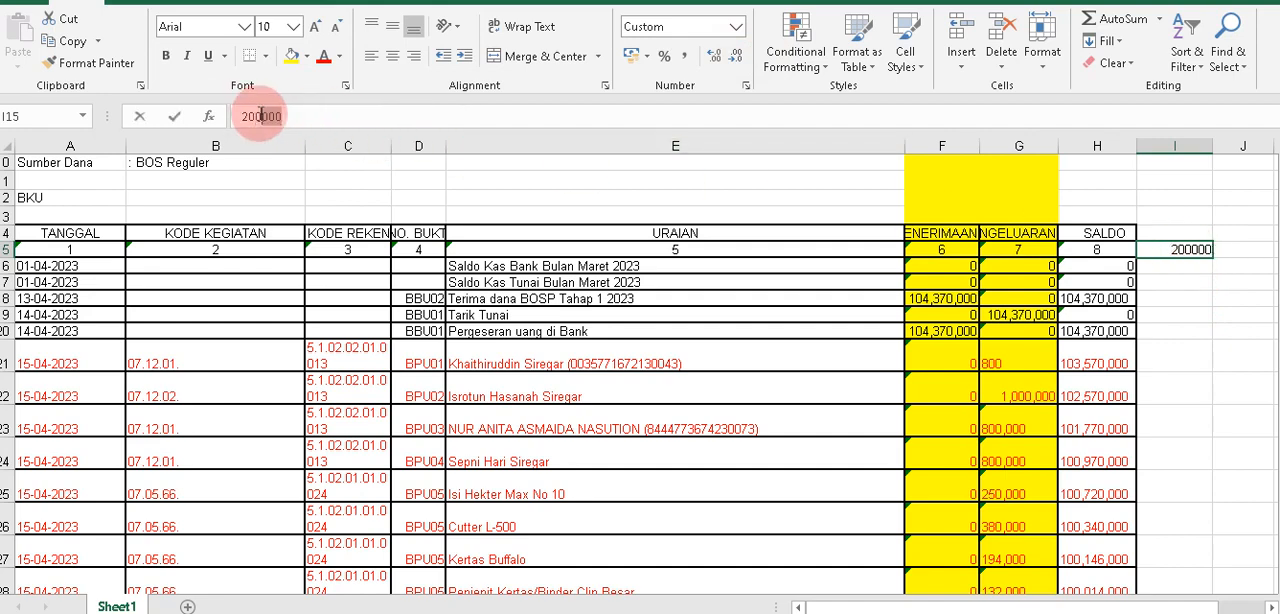
left_click_drag(260, 116, 236, 116)
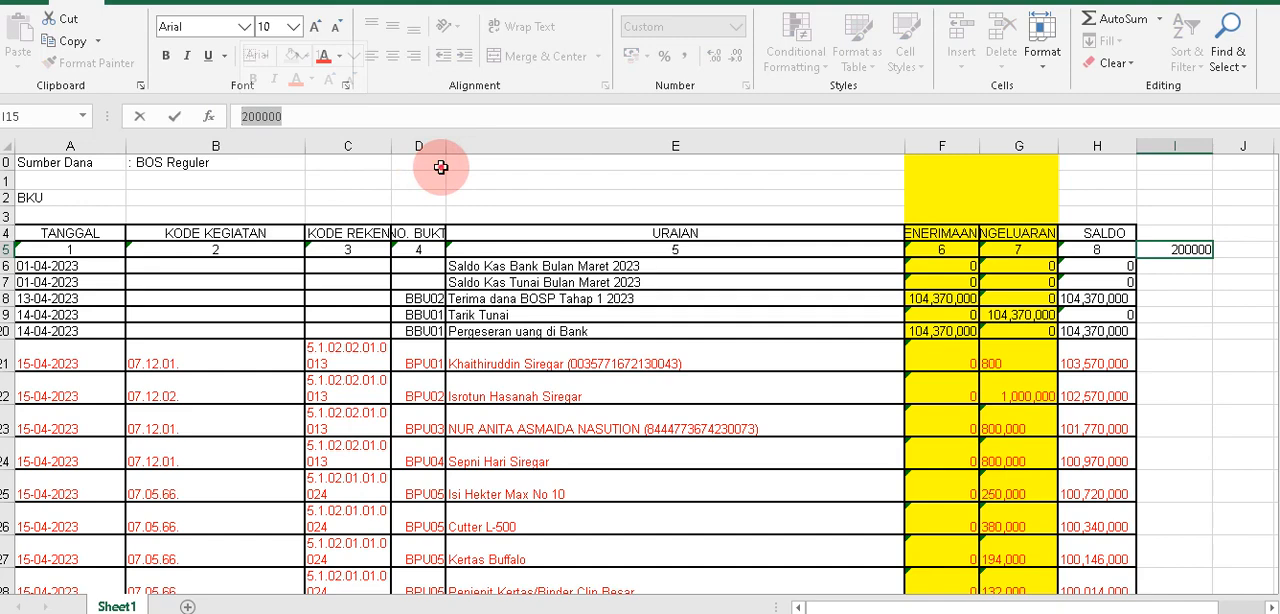
left_click(1180, 250)
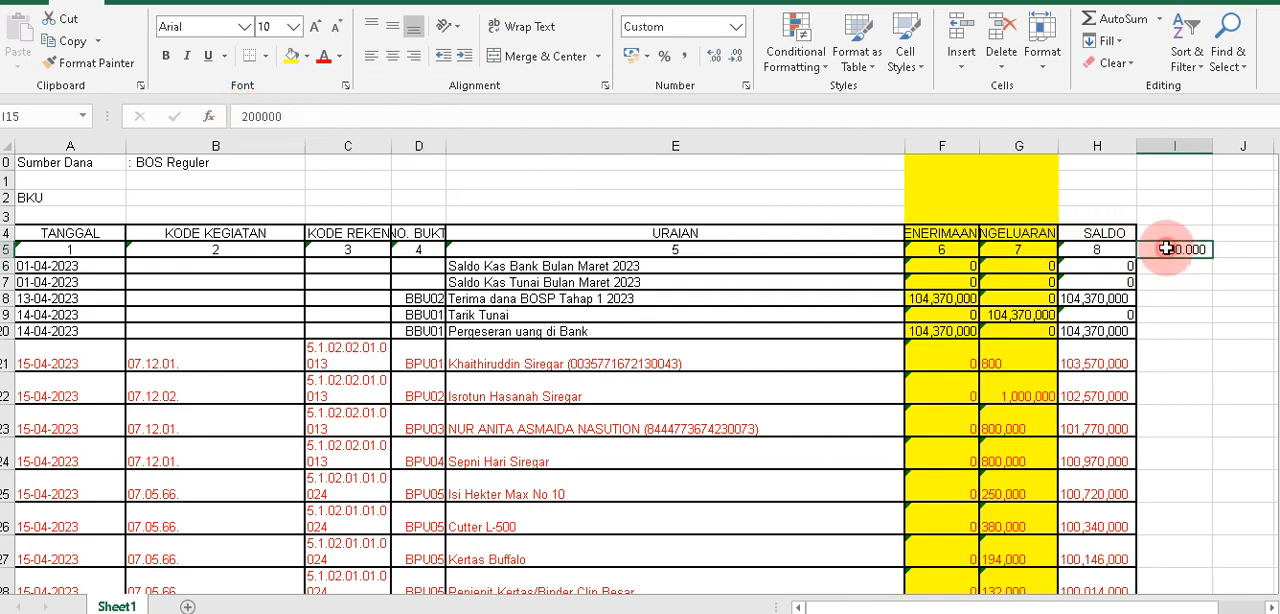
left_click(262, 117)
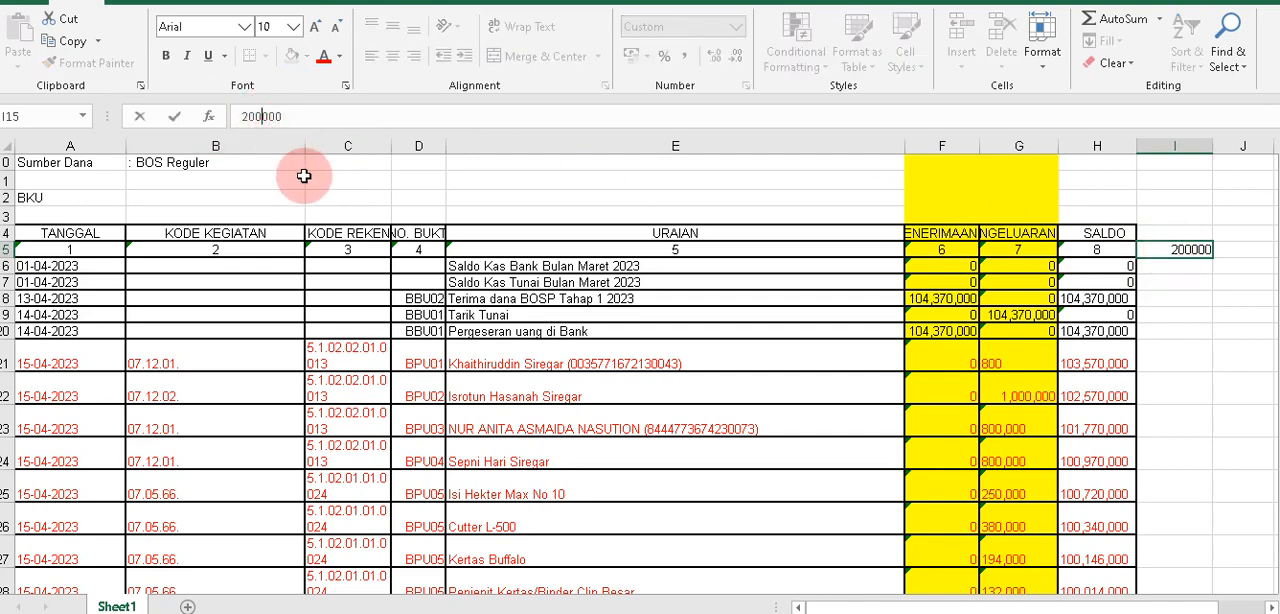
left_click(1226, 328)
left_click(1185, 252)
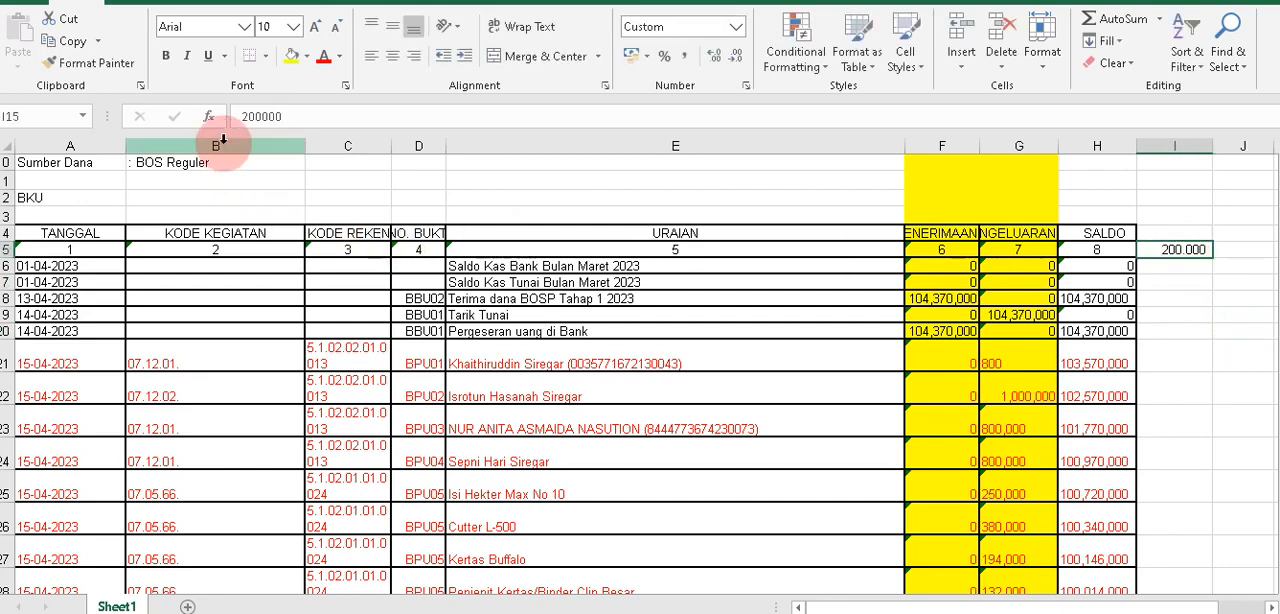
Rewrite the test value in I15 as text, '200.000, with a leading apostrophe and a typed thousands separator.
left_click(256, 116)
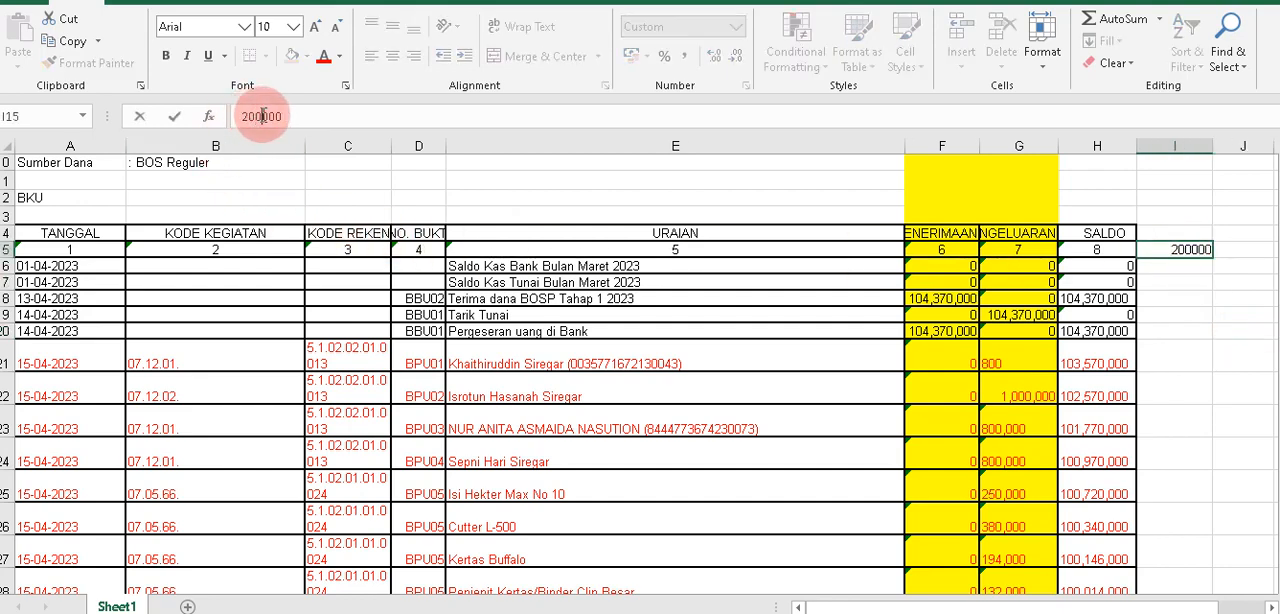
left_click(238, 116)
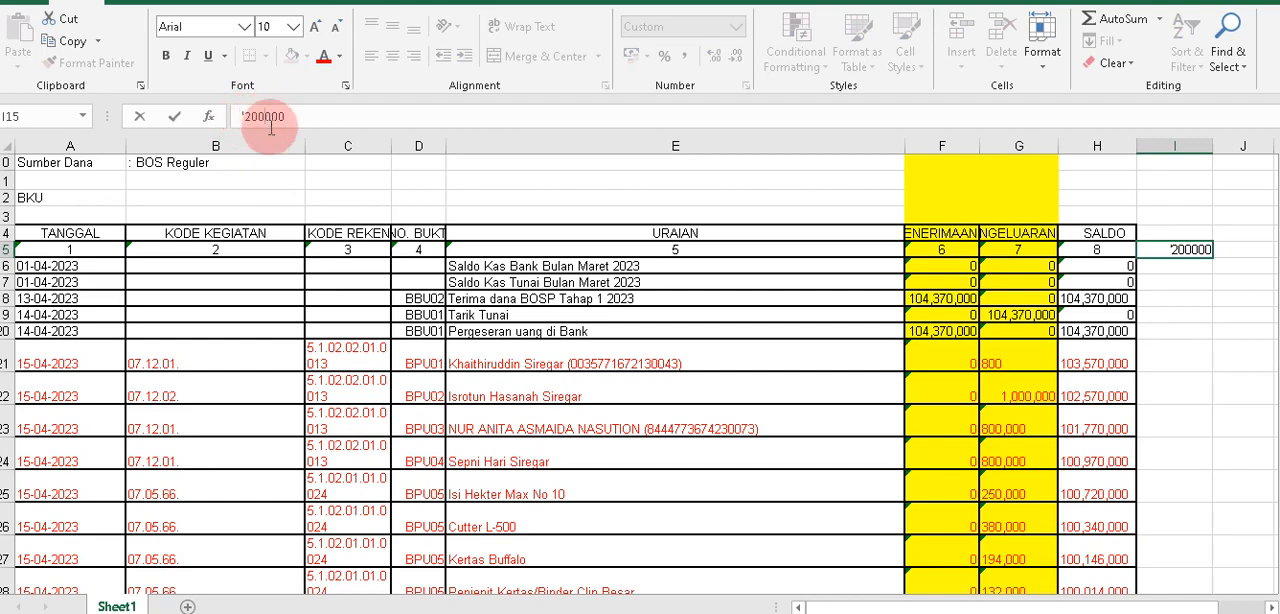
left_click(508, 223)
left_click(1126, 330)
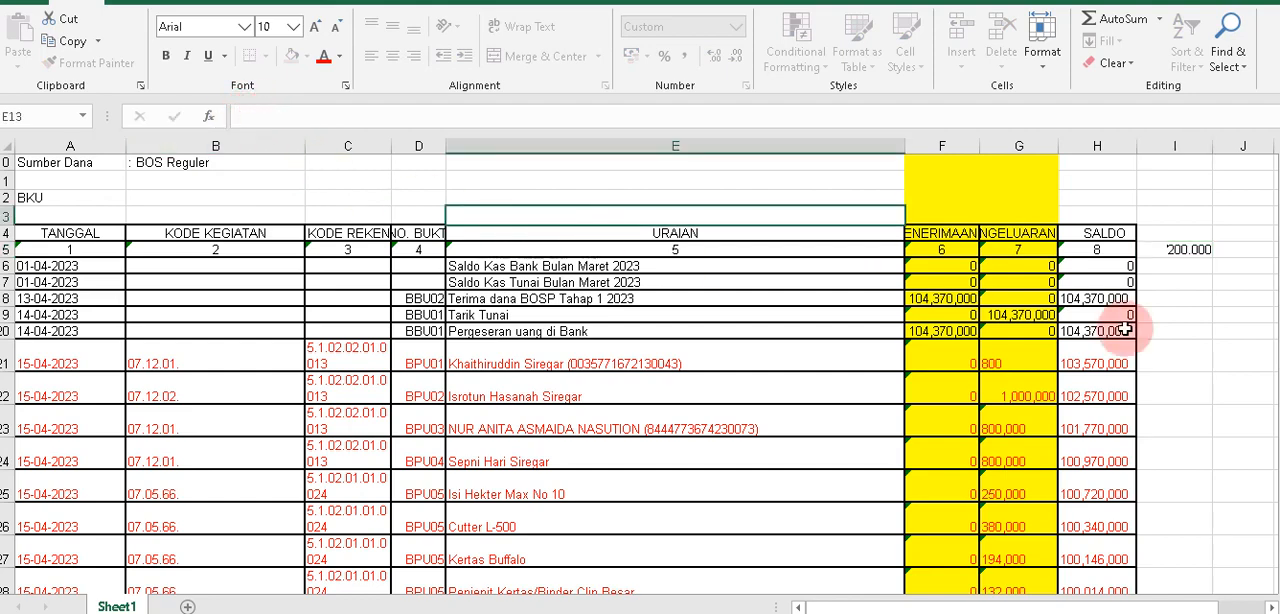
Examine the typed separator inside the text value in I15, and clear the test cell.
left_click(1165, 251)
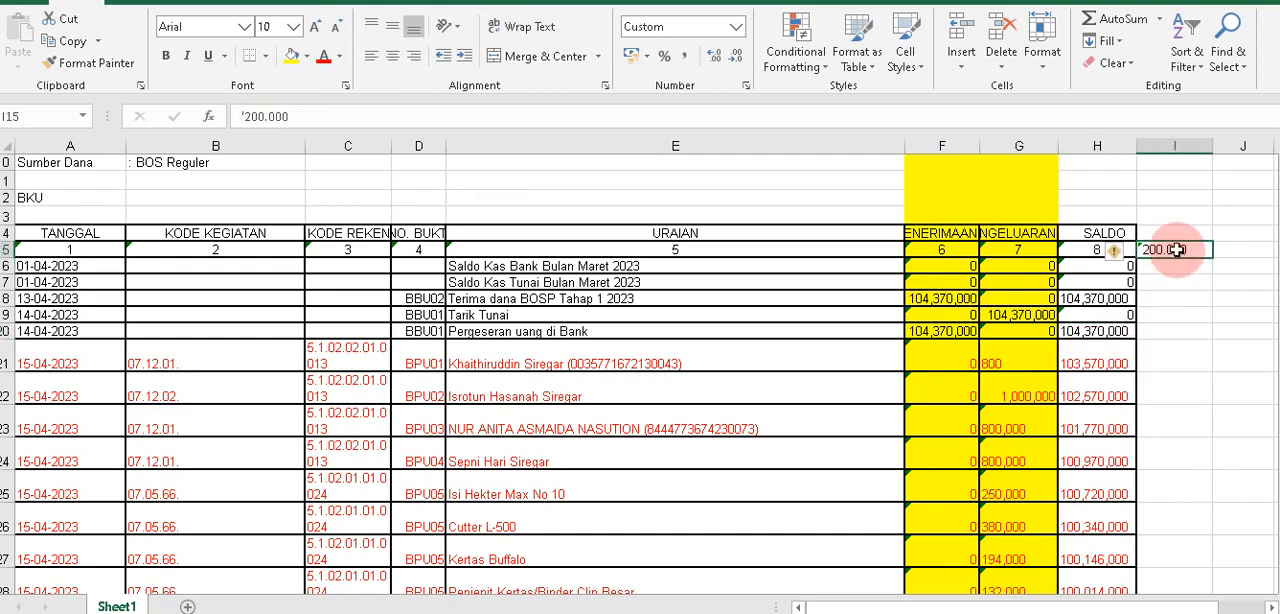
left_click(261, 112)
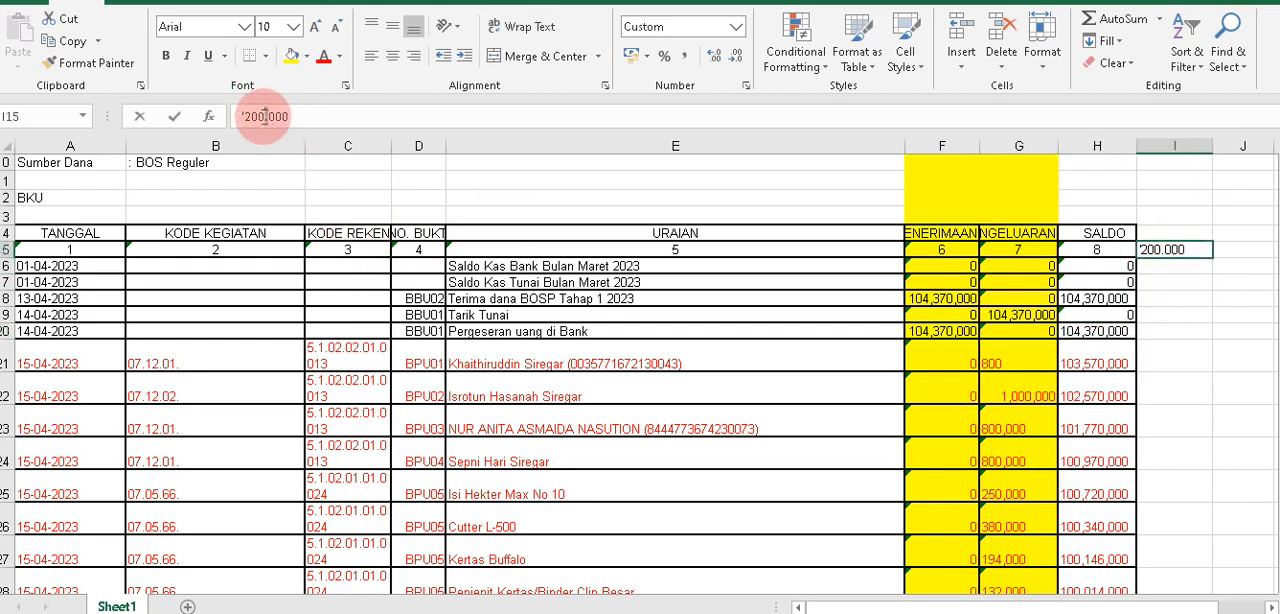
double_click(266, 116)
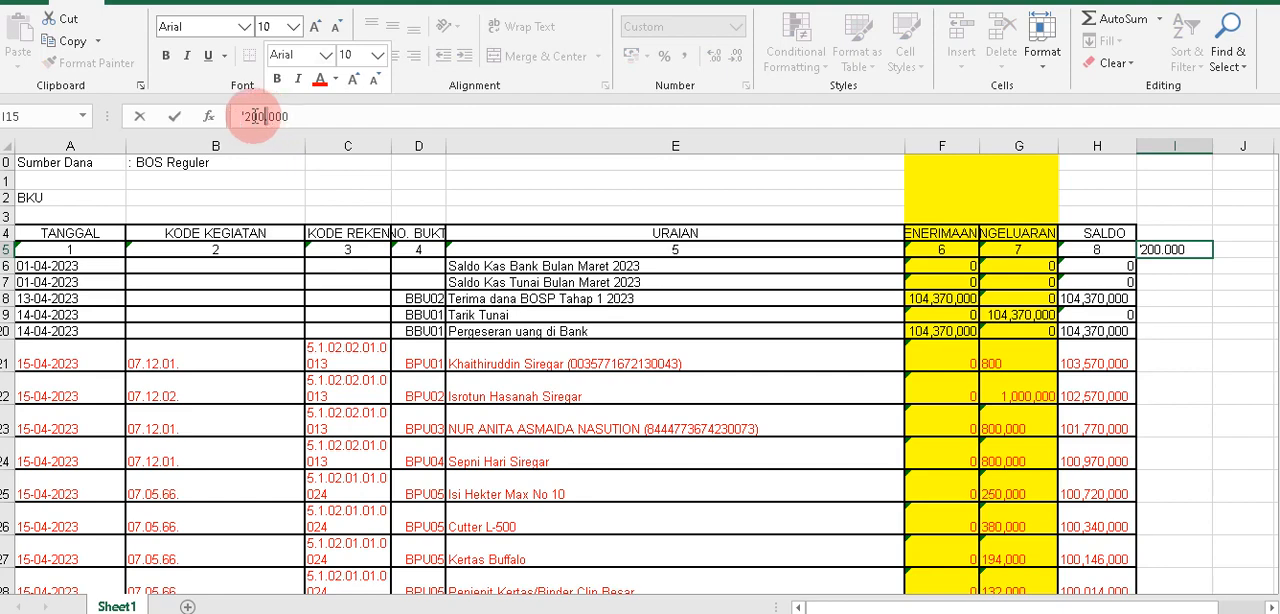
key("BackSpace")
type(",")
left_click(1220, 336)
left_click(1179, 246)
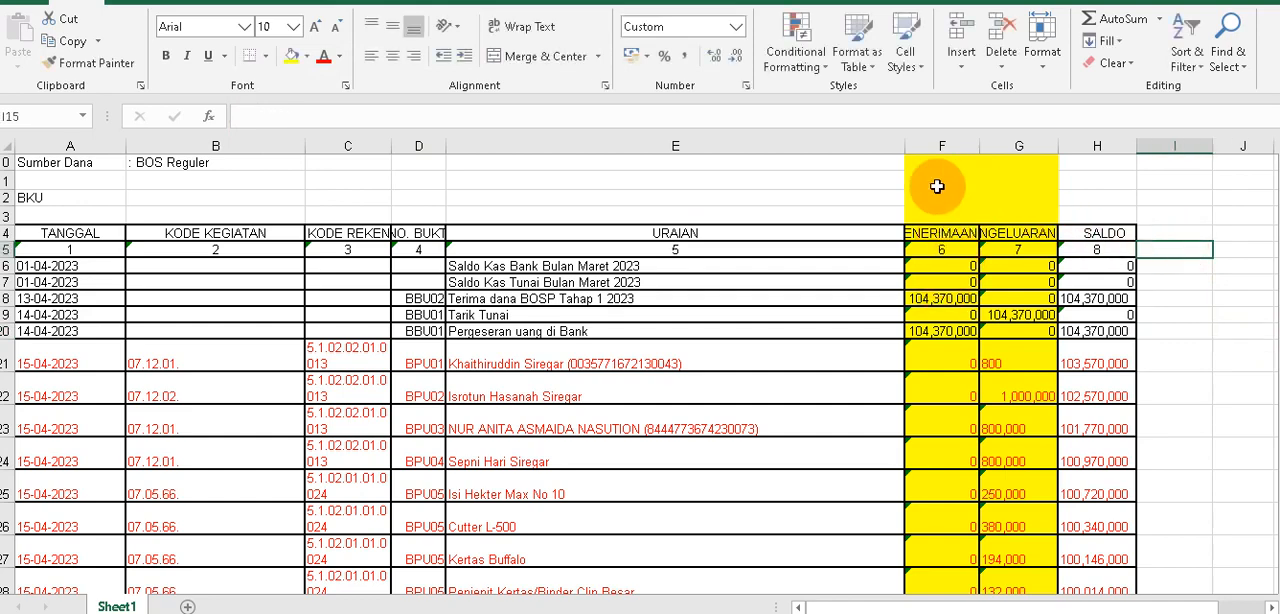
Remove the commas from the BPU02 expenditure amount in cell G22 so it is written 1000000.
left_click_drag(940, 137, 988, 140)
left_click(1013, 397)
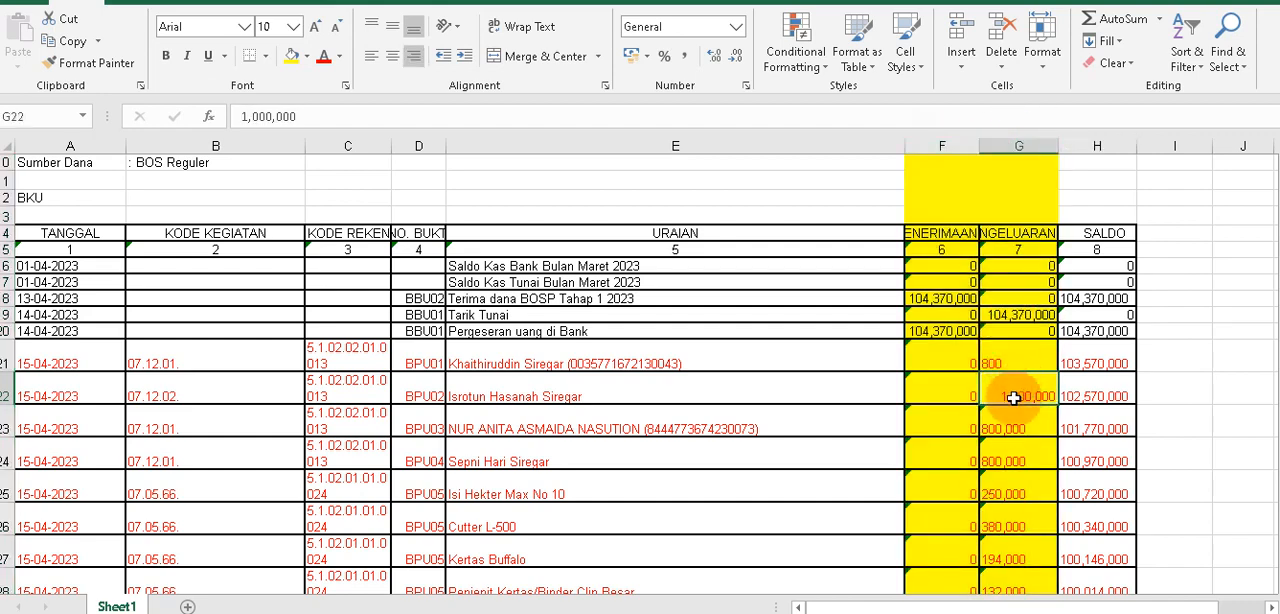
left_click(273, 116)
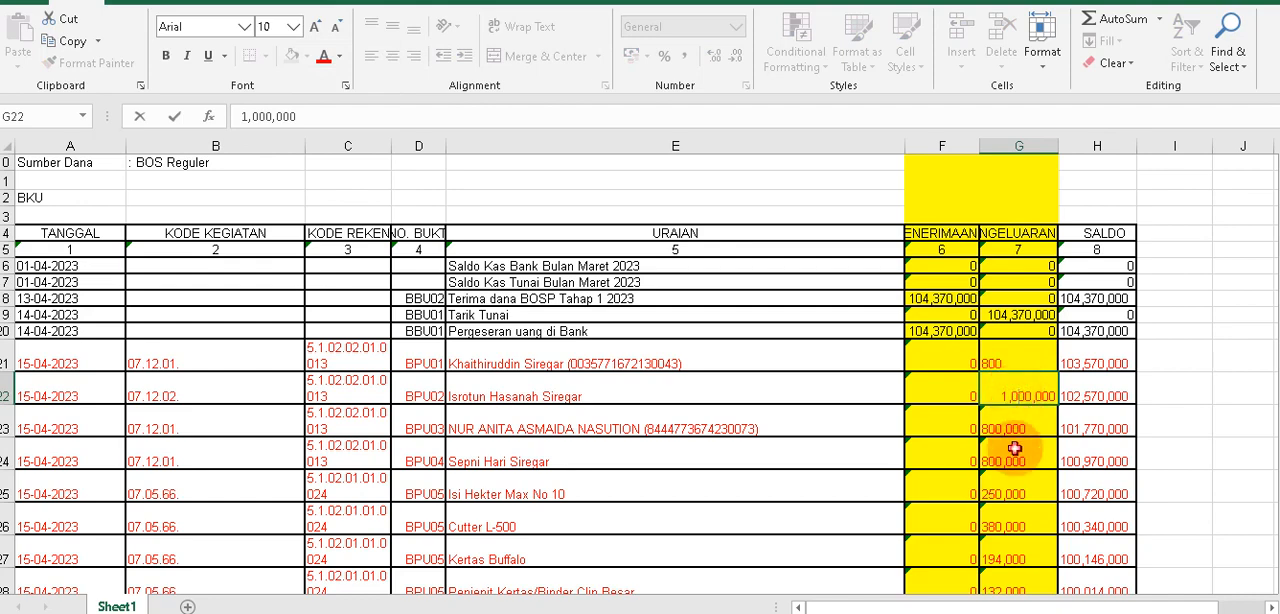
key("Escape")
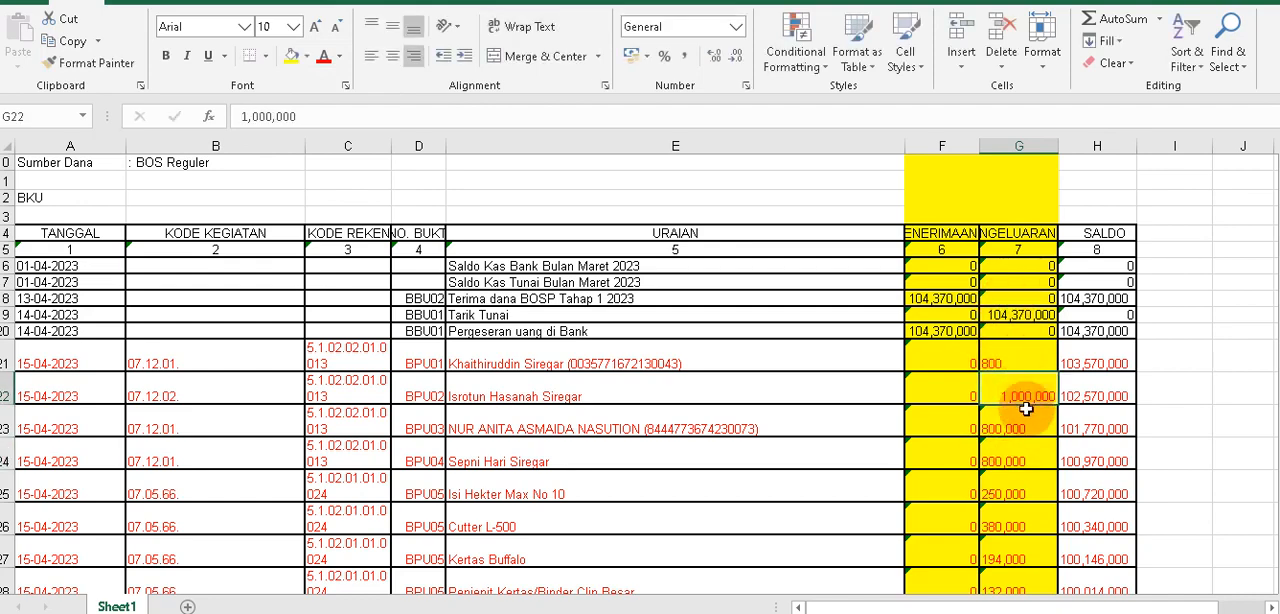
left_click(286, 117)
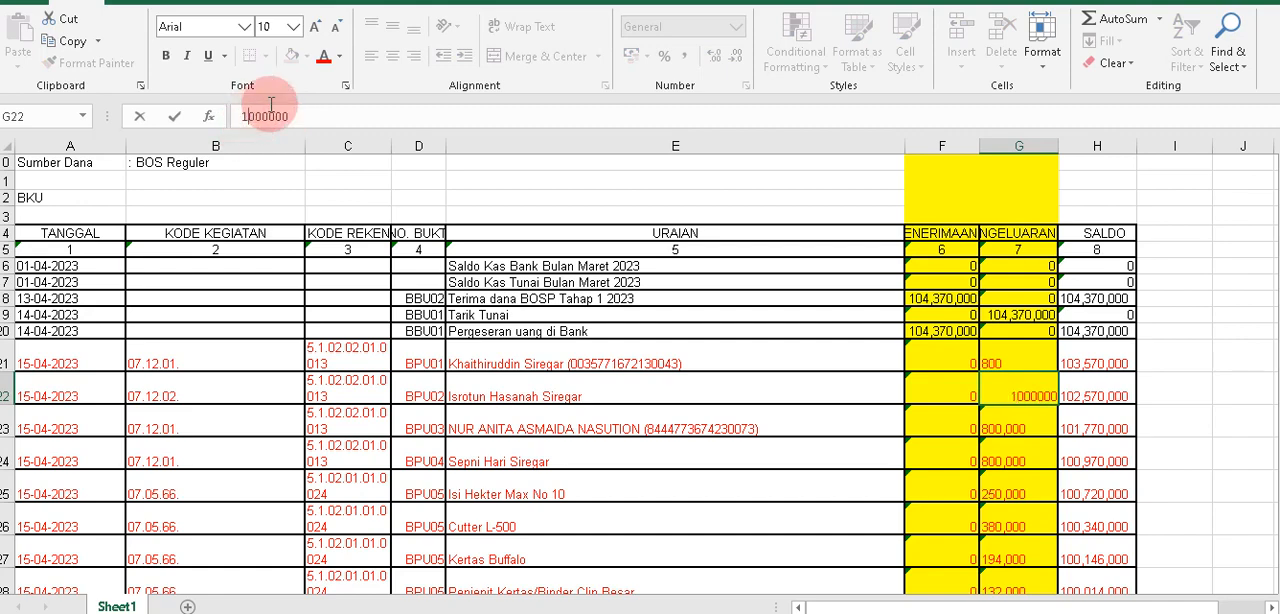
key("Return")
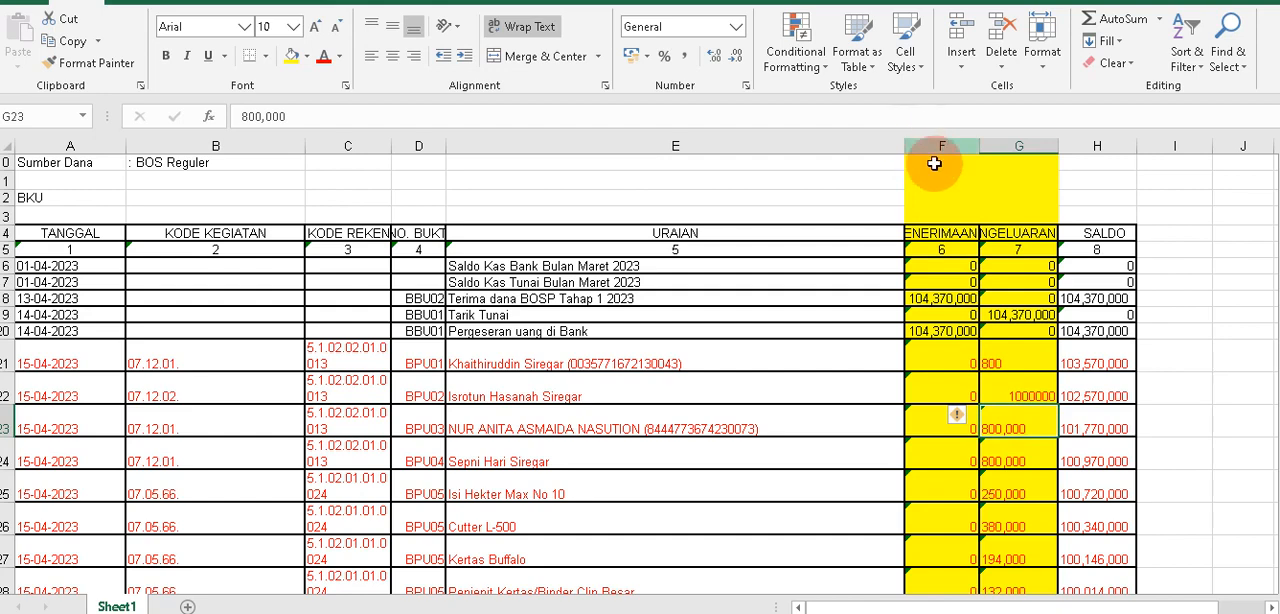
Replace all commas with nothing throughout columns F and G, the PENERIMAAN and PENGELUARAN amounts.
left_click_drag(940, 233, 1012, 590)
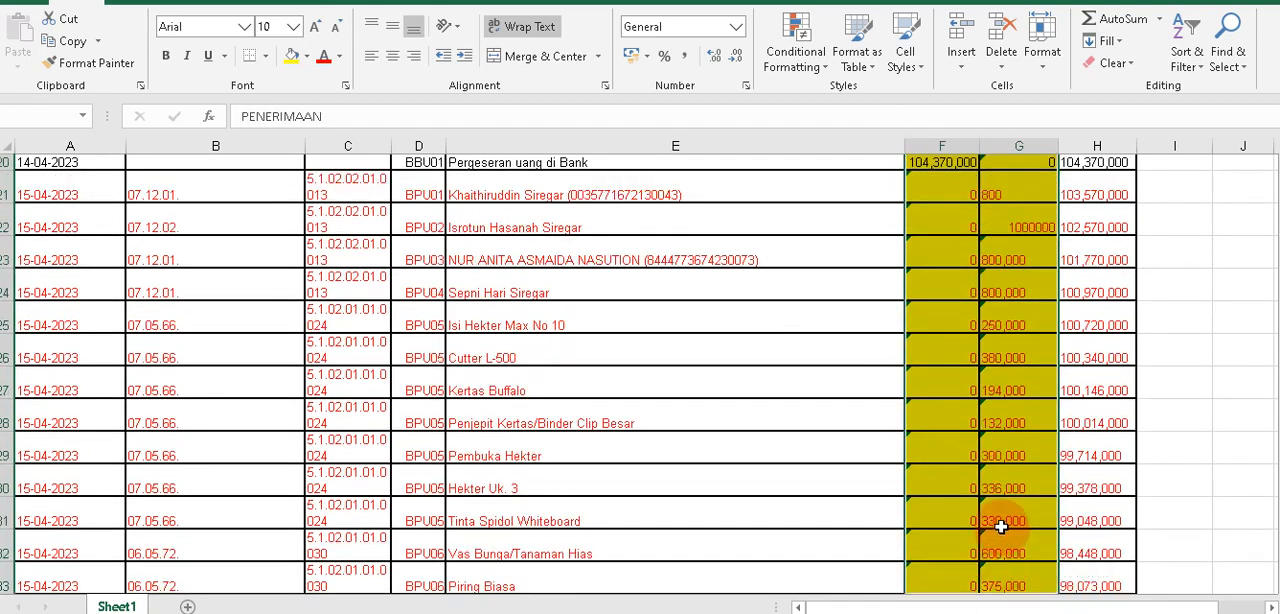
scroll(954, 237, "up", 7)
left_click_drag(944, 146, 1012, 145)
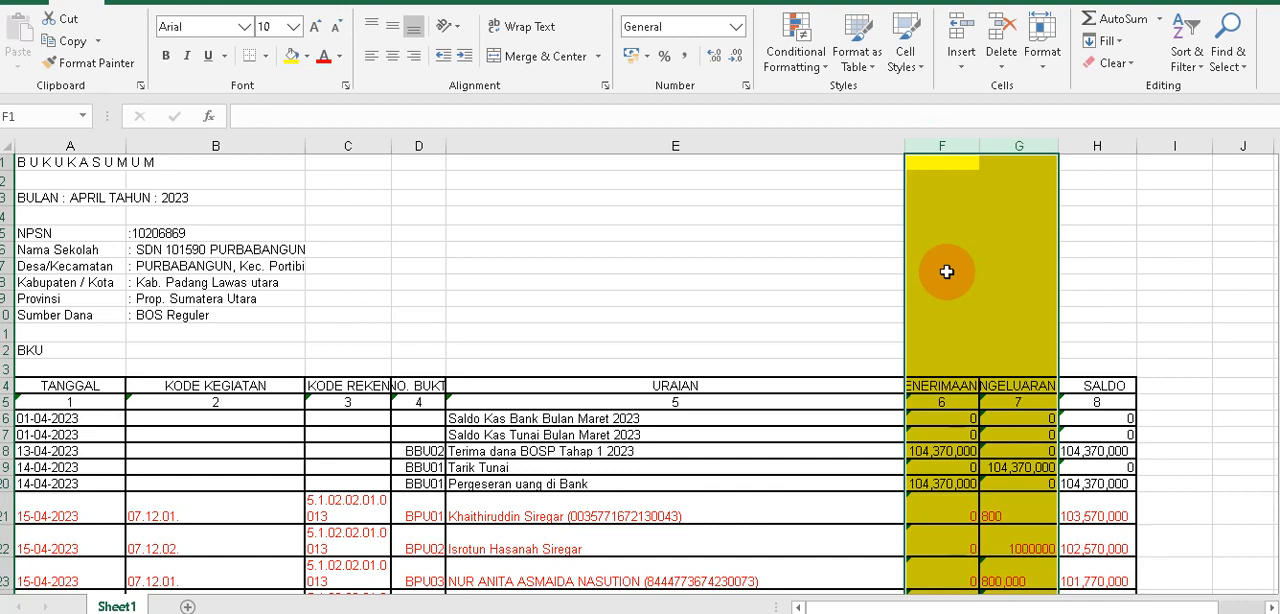
key("ctrl+f")
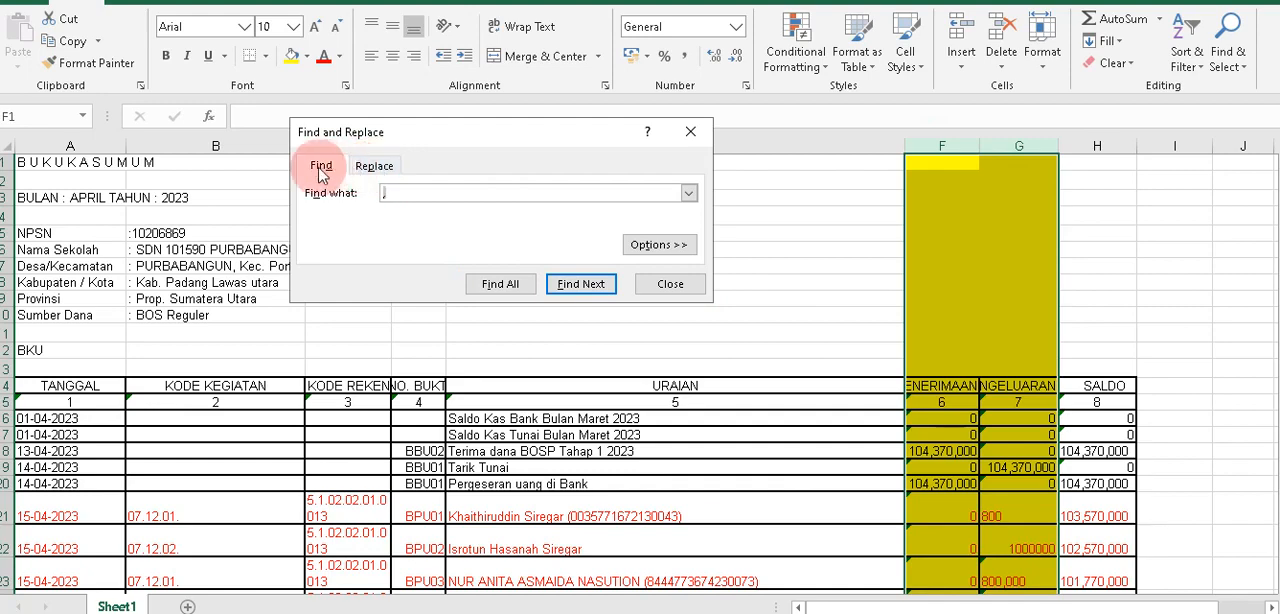
left_click(388, 166)
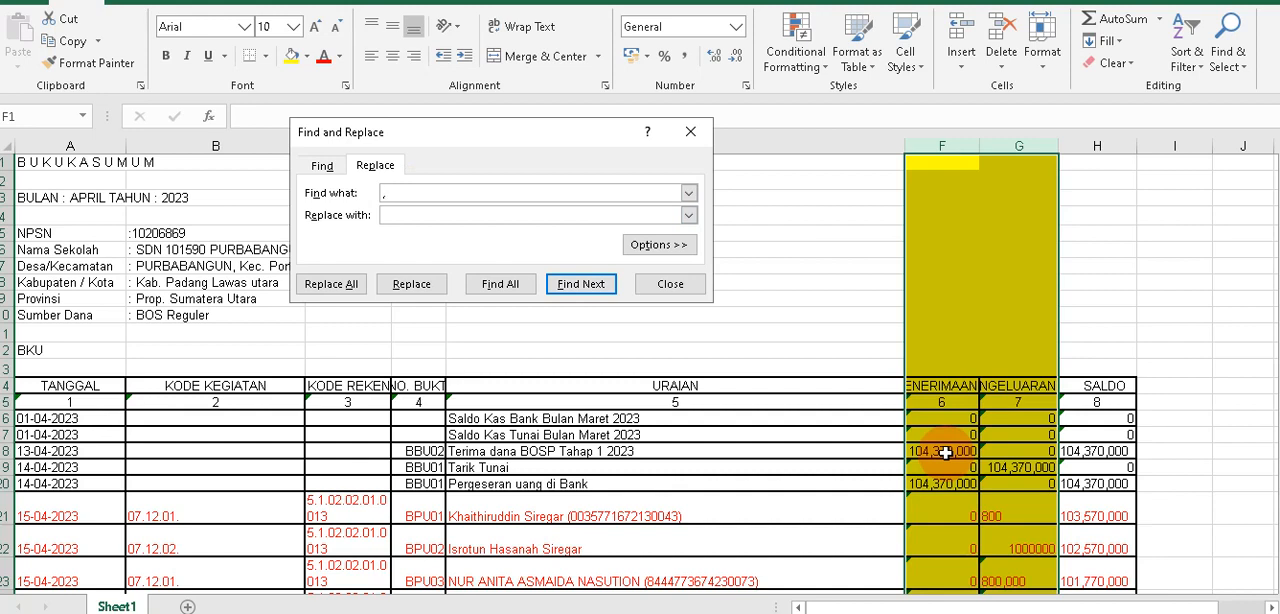
left_click(454, 207)
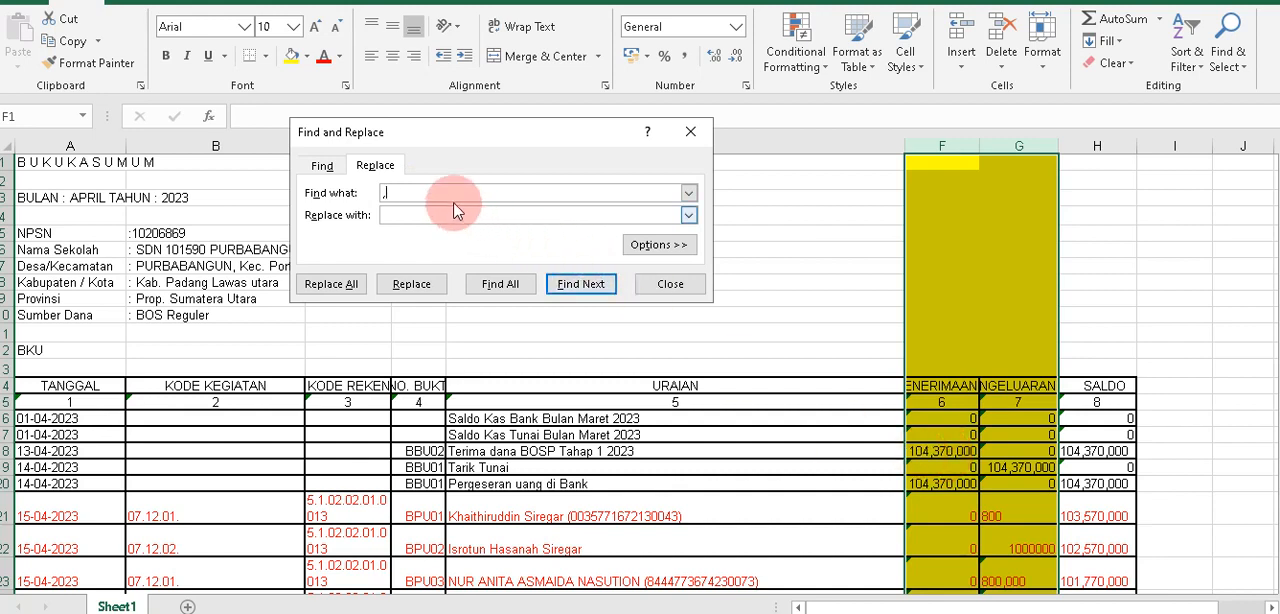
left_click(374, 171)
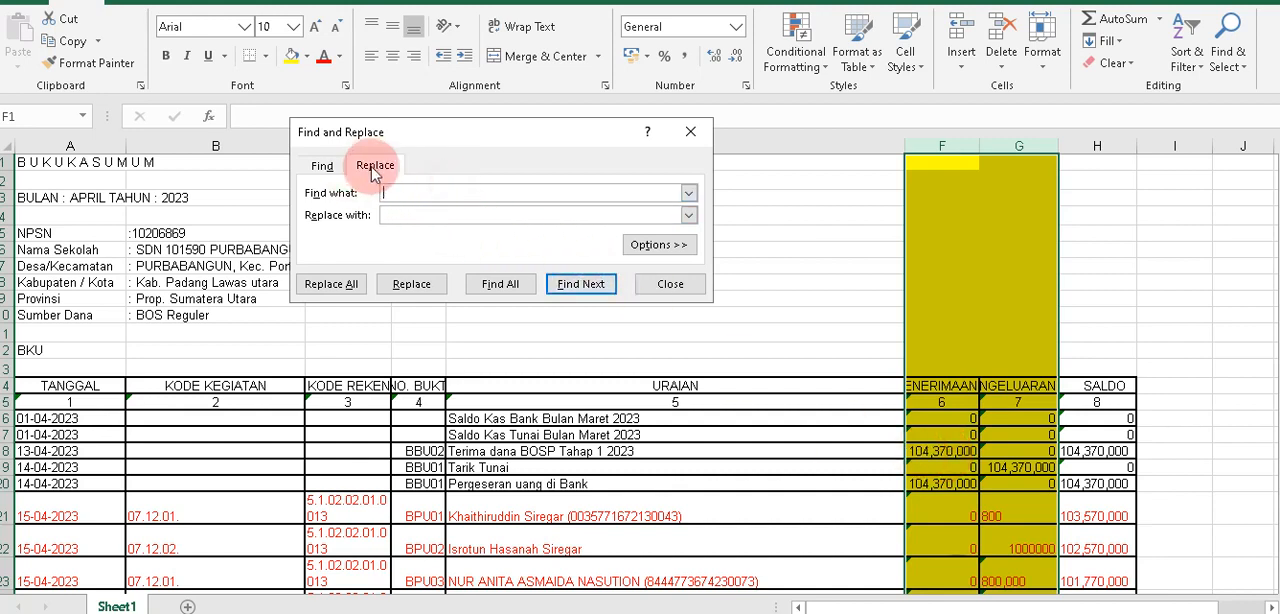
left_click(481, 221)
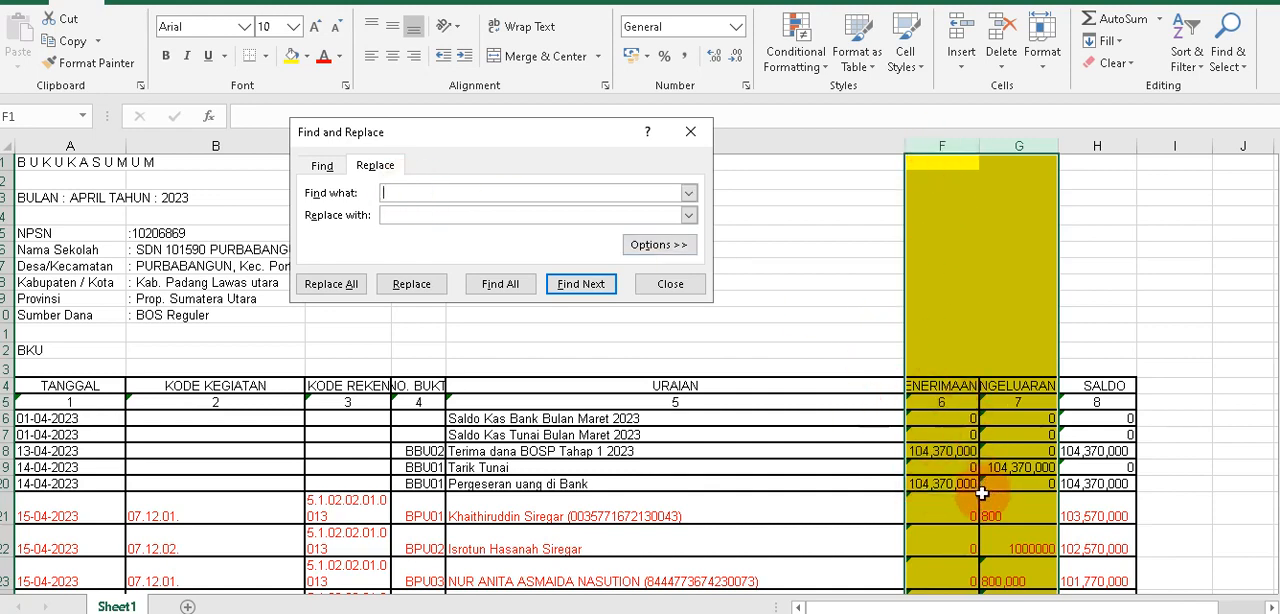
left_click(446, 193)
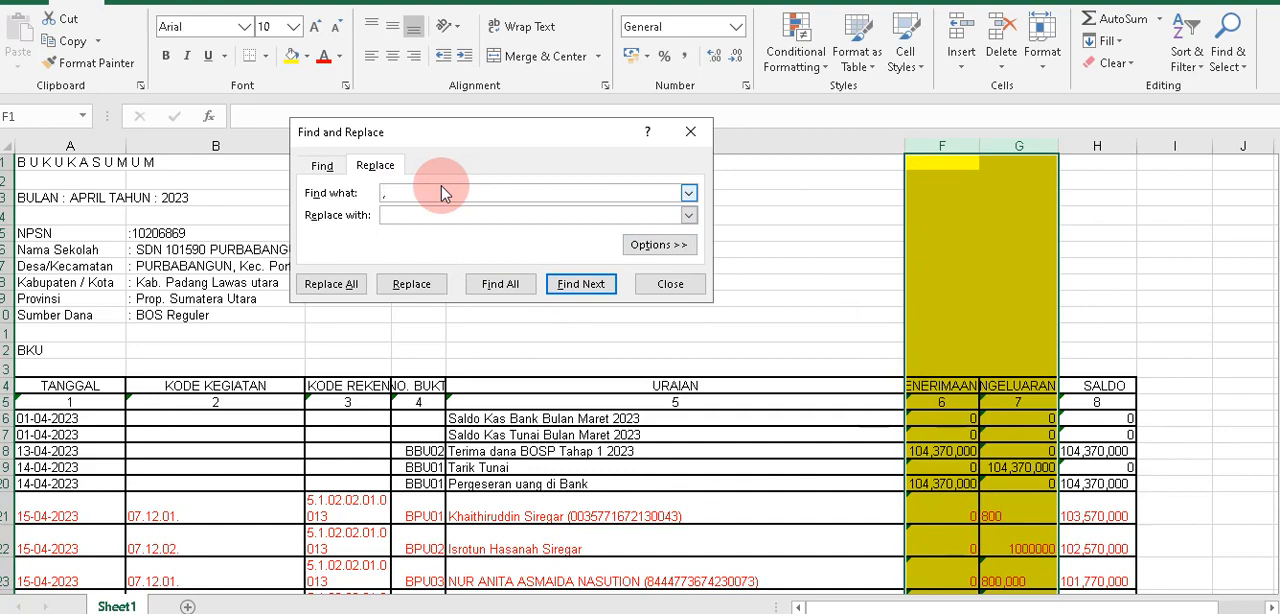
left_click(352, 290)
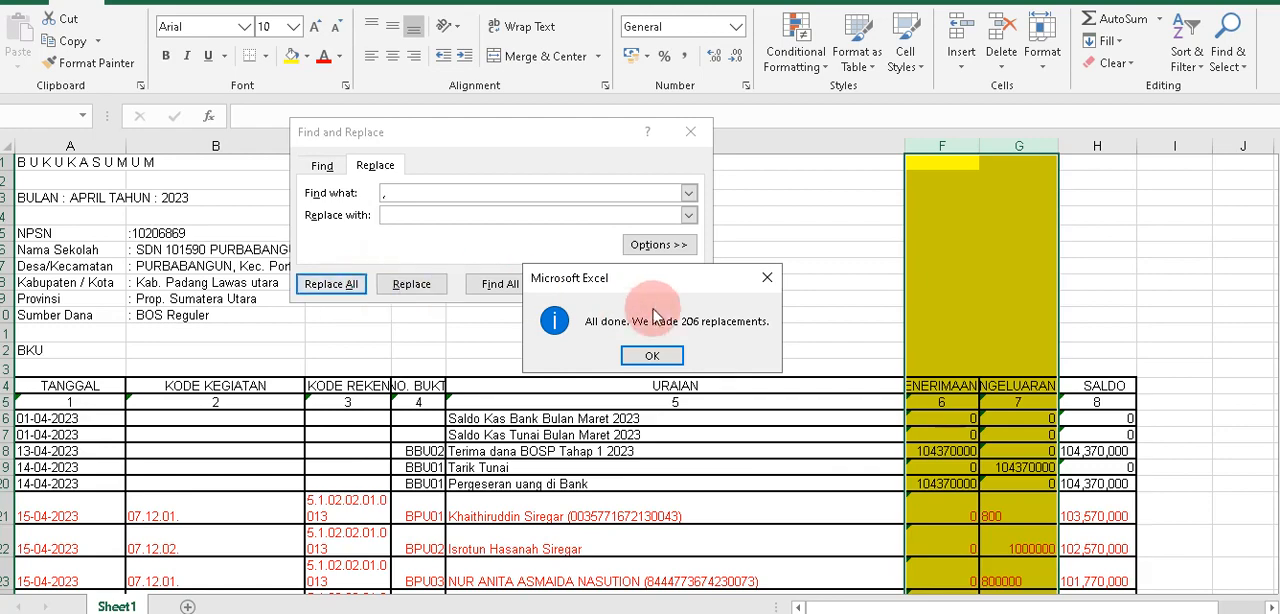
left_click(666, 354)
Close Find and Replace and check the PENERIMAAN and PENGELUARAN amounts down the ledger for leftover commas, including G24.
scroll(1020, 440, "down", 3)
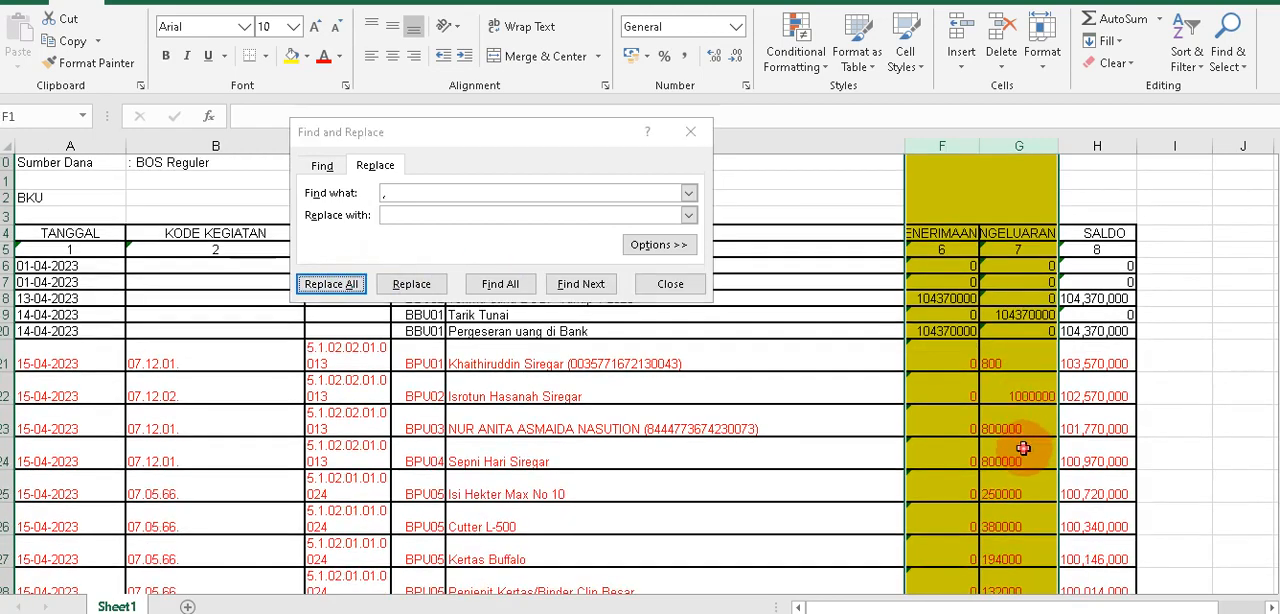
left_click(1020, 458)
left_click(670, 284)
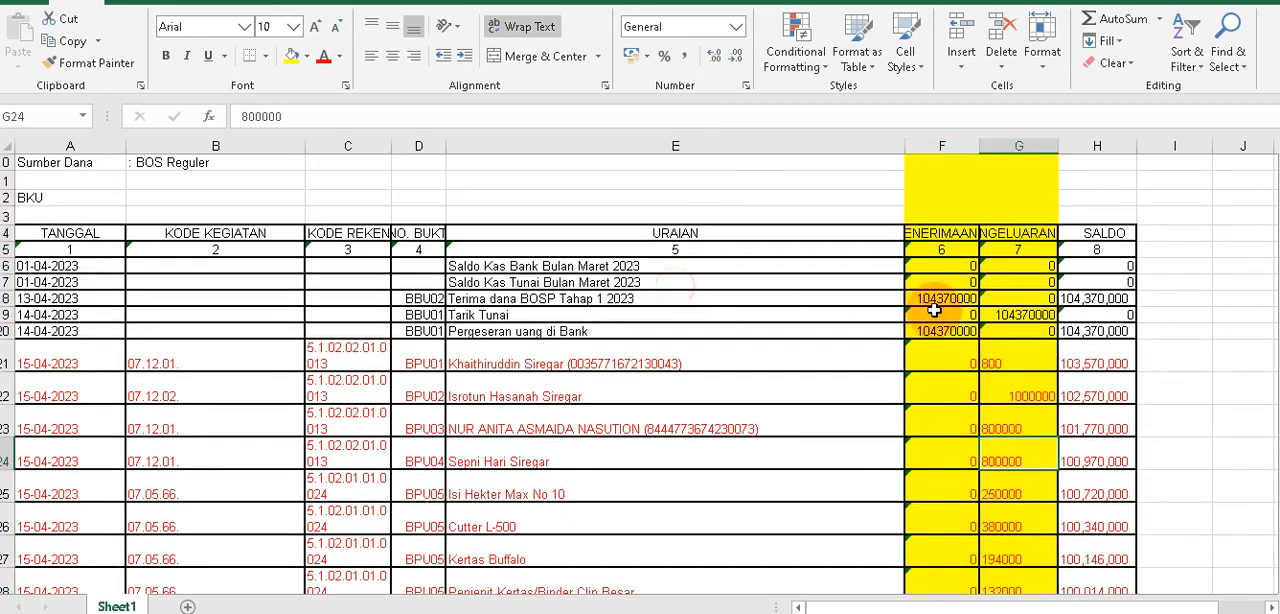
scroll(1010, 354, "down", 10)
scroll(1010, 354, "down", 20)
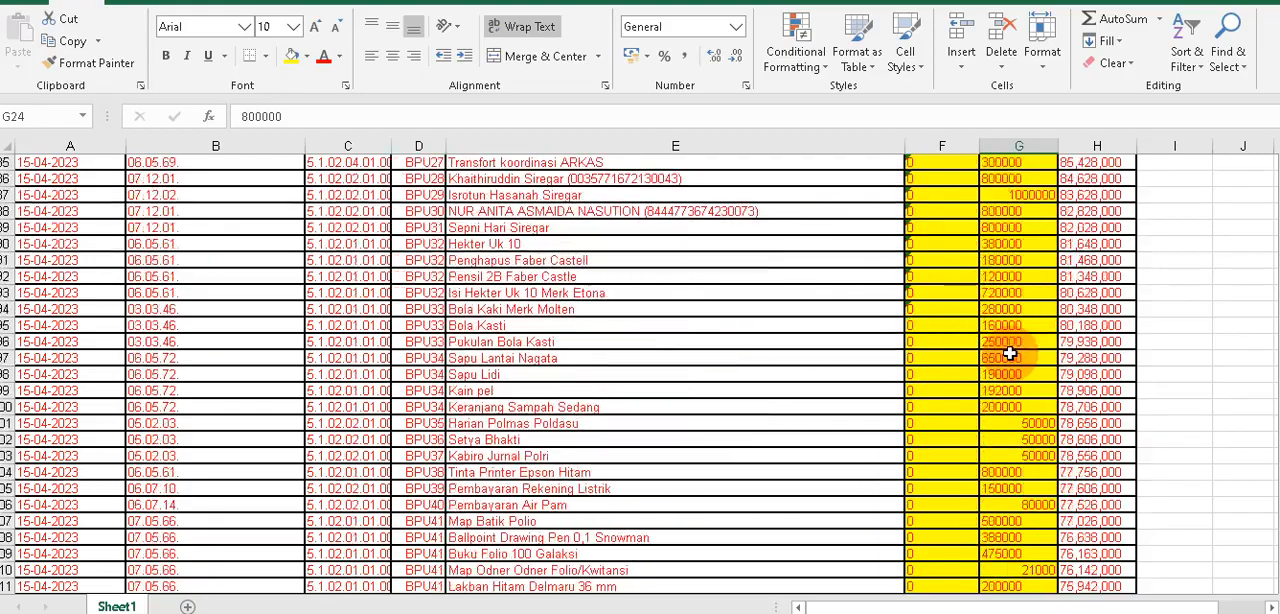
Check the remaining PENERIMAAN and PENGELUARAN amounts down to the Jumlah row for leftover commas.
scroll(1008, 360, "down", 20)
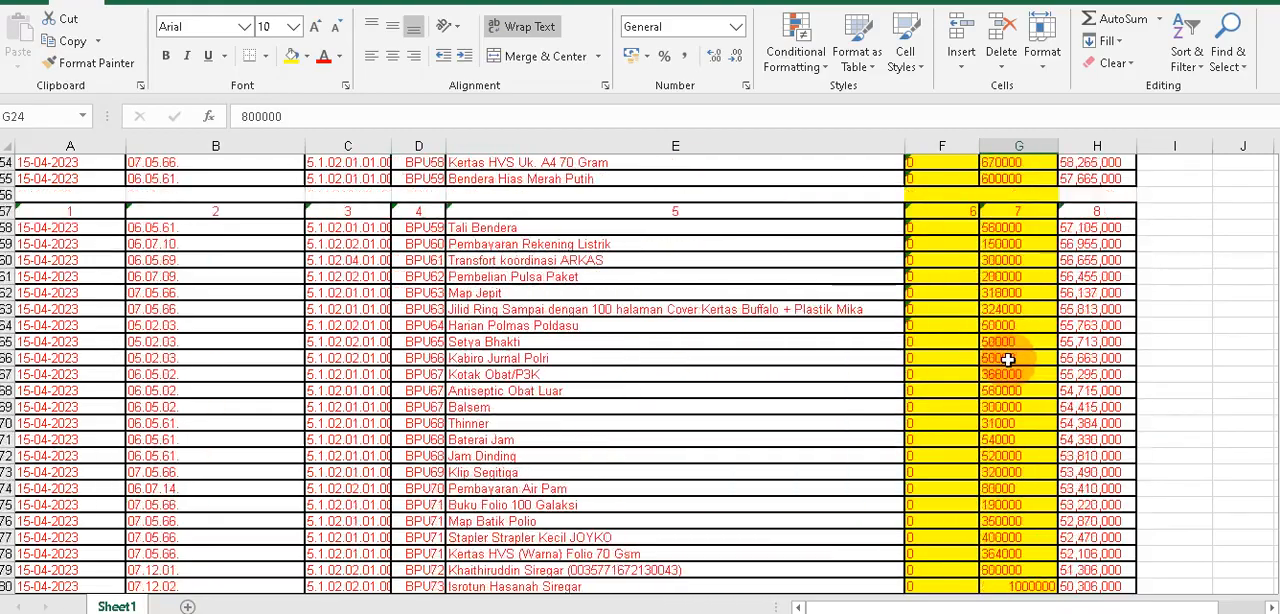
scroll(1008, 360, "down", 10)
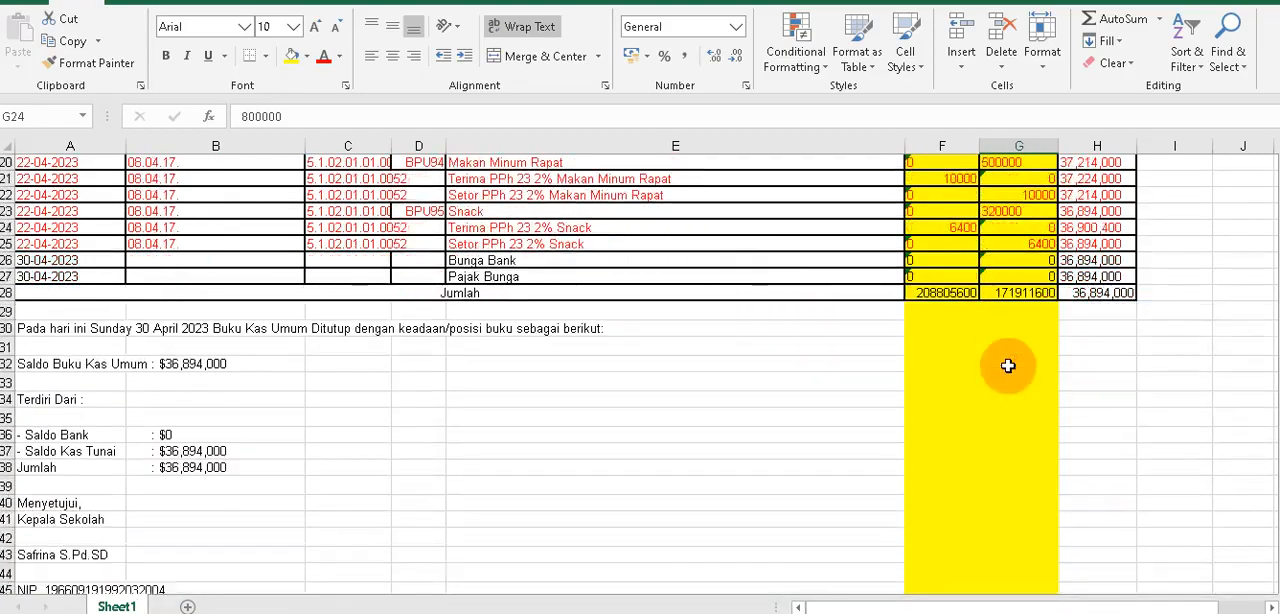
scroll(1006, 330, "up", 15)
left_click(1000, 260)
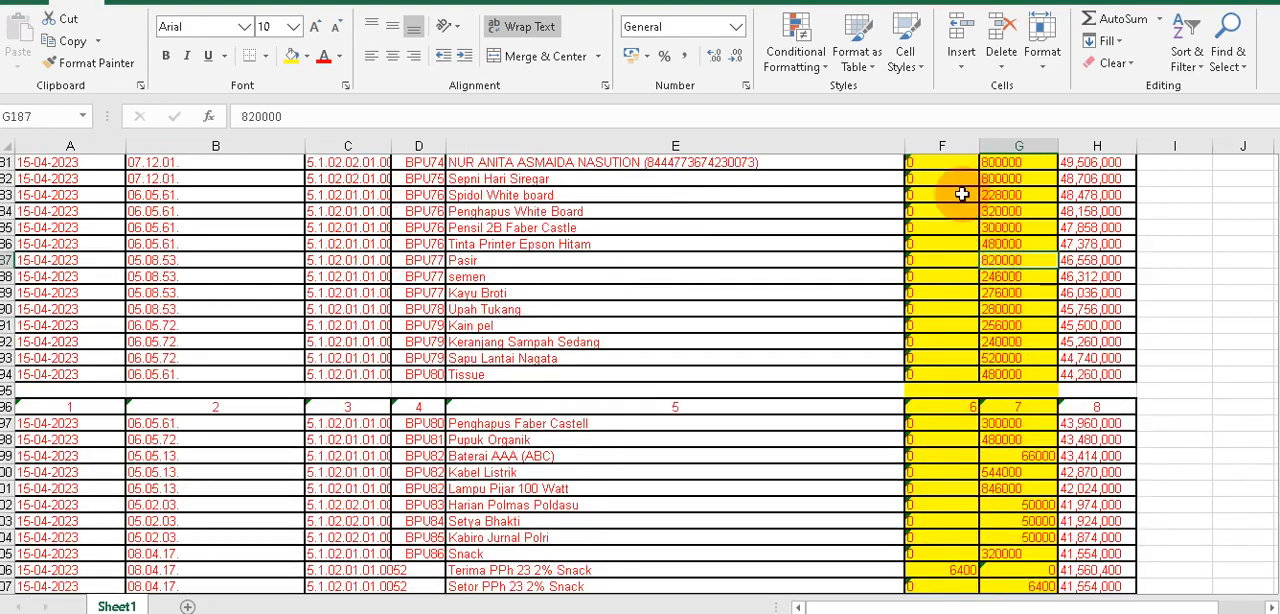
scroll(980, 300, "up", 20)
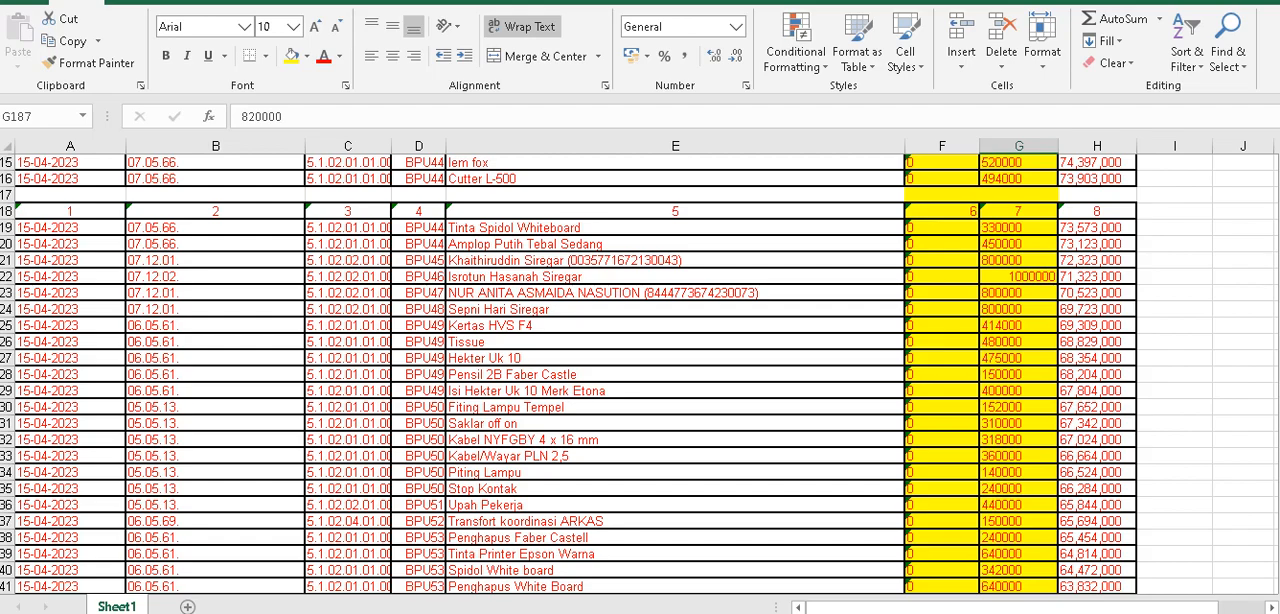
scroll(1251, 163, "up", 20)
scroll(23, 386, "down", 2)
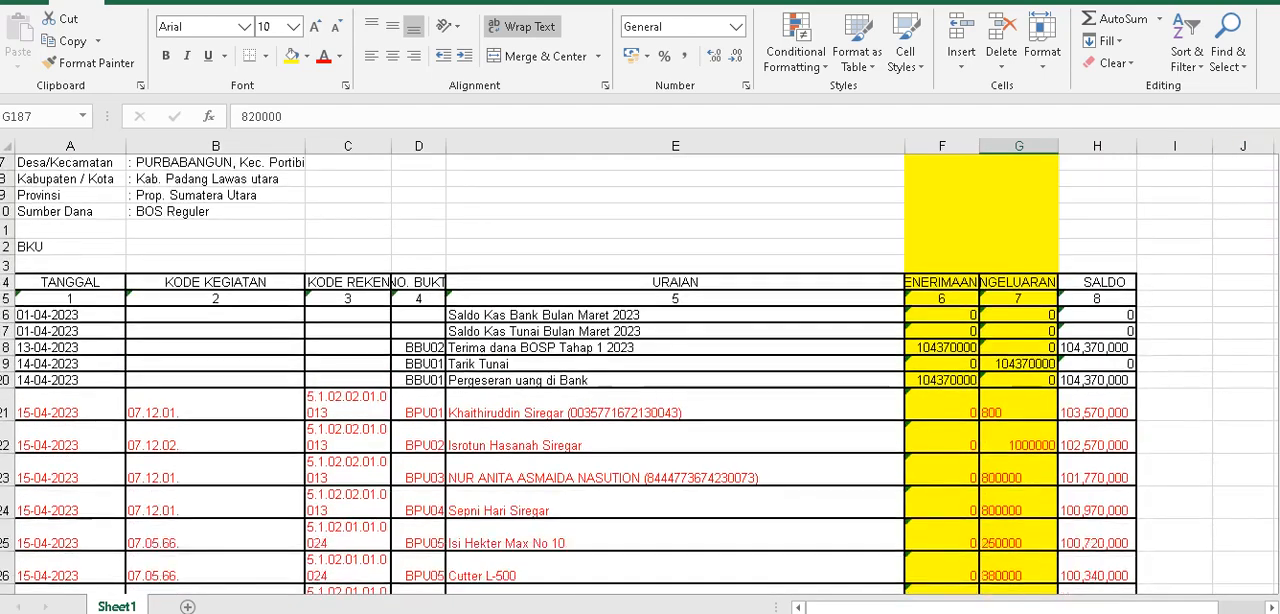
Compare the ledger's columns with the DATA AWAL table in the APLIKASI A2 v4 workbook.
left_click(87, 327)
mouse_move(570, 612)
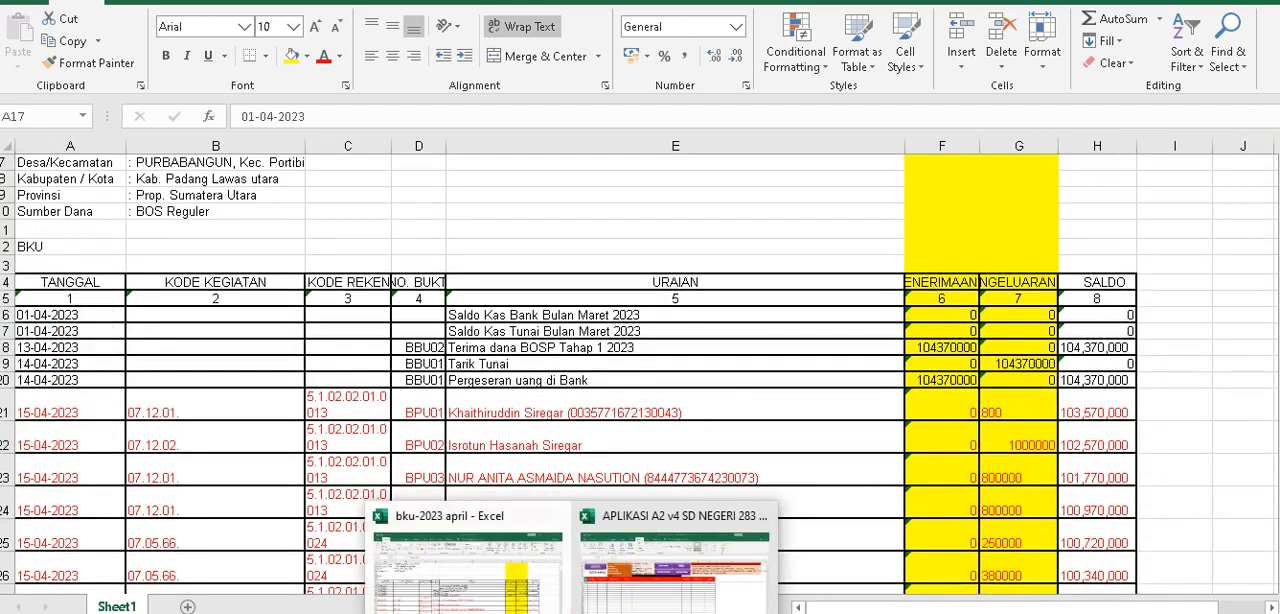
left_click(614, 608)
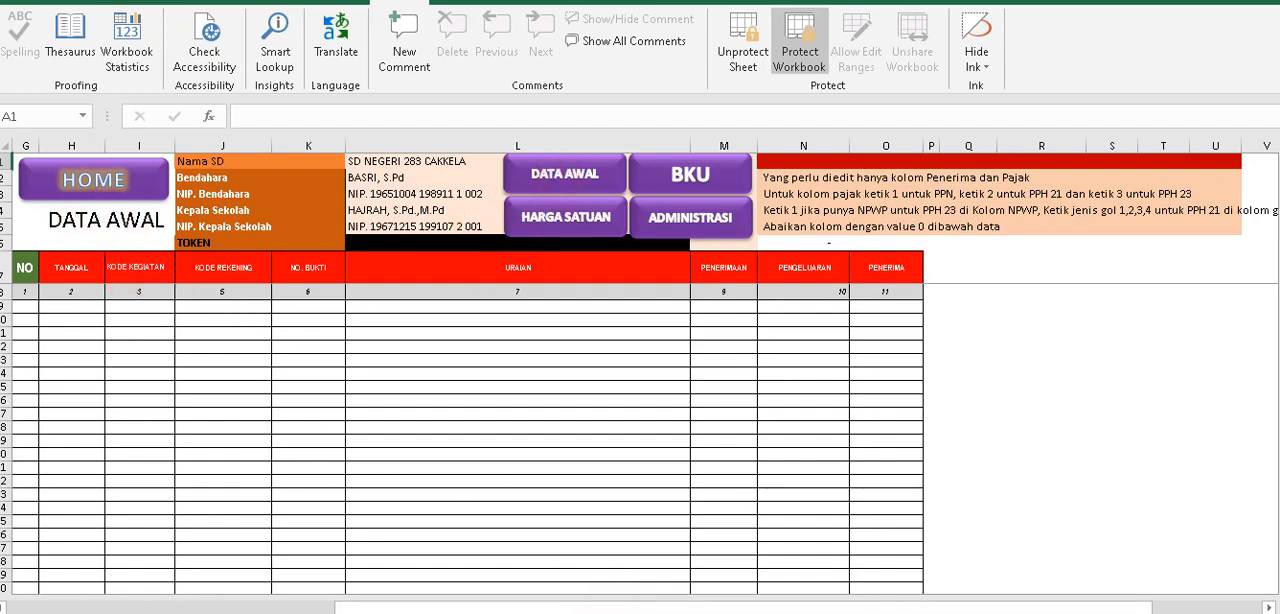
mouse_move(570, 612)
left_click(480, 590)
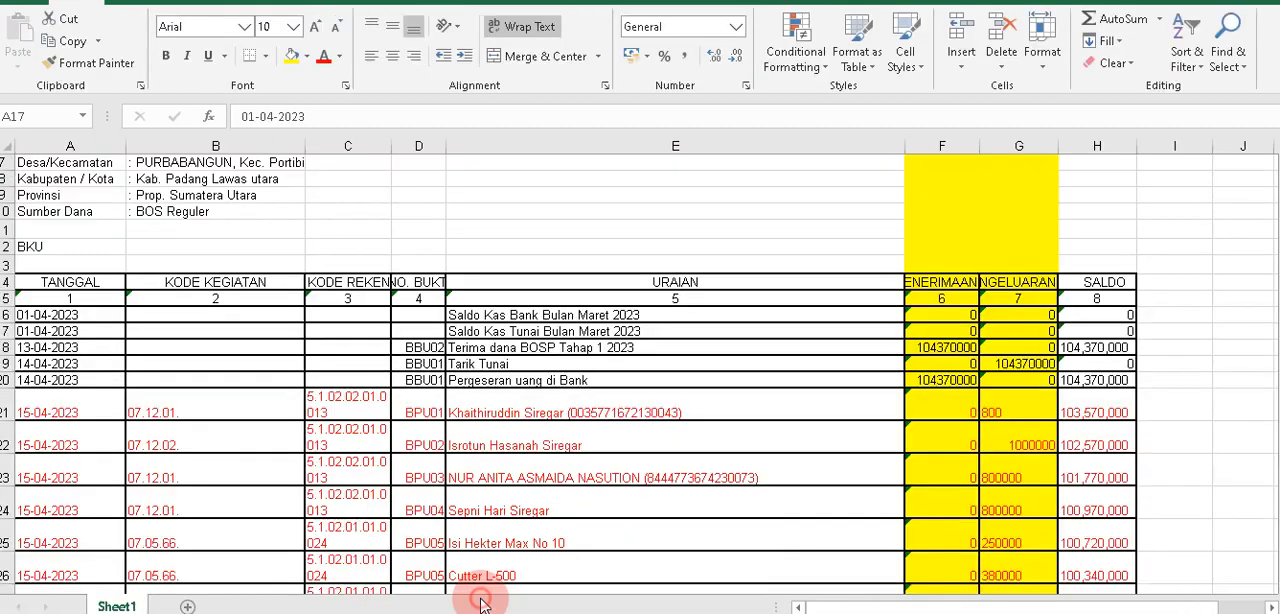
Copy the TANGGAL dates in A21:A225 of the bku-2023 april ledger.
left_click(53, 408)
scroll(56, 412, "down", 9)
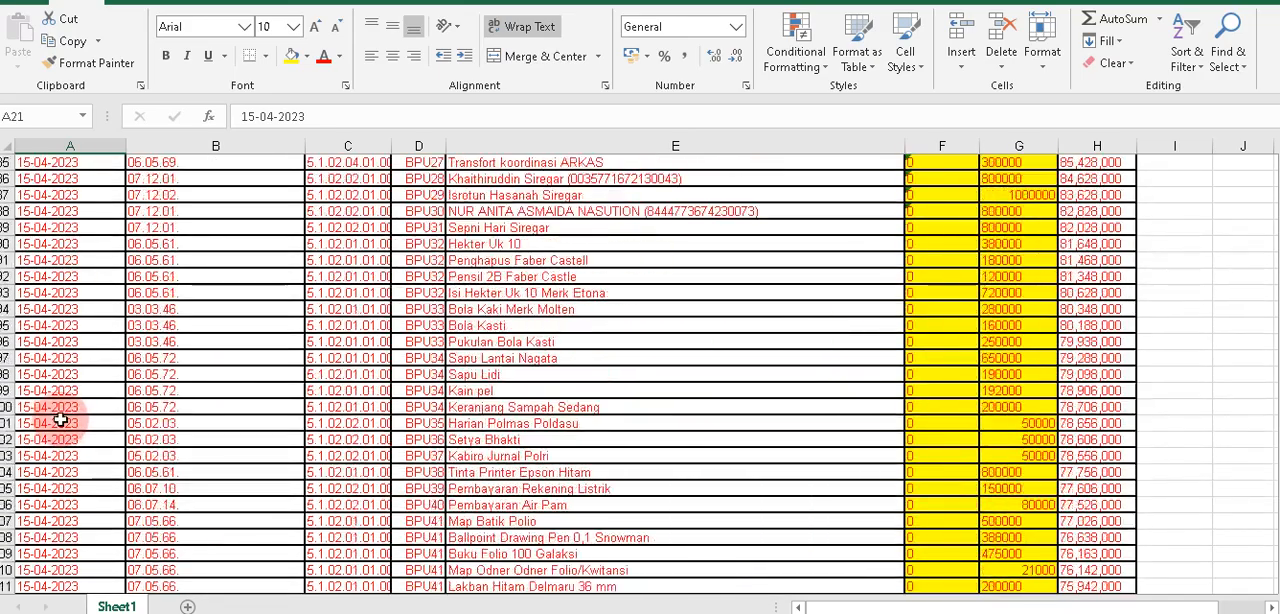
scroll(60, 422, "down", 20)
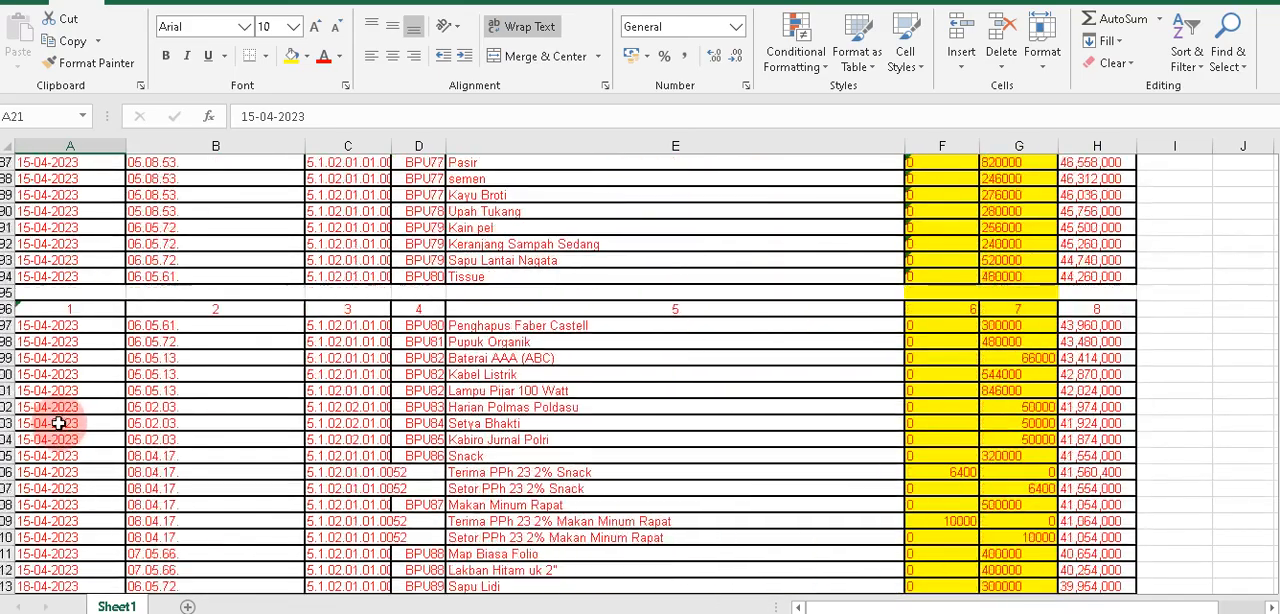
scroll(58, 423, "down", 15)
scroll(70, 400, "up", 6)
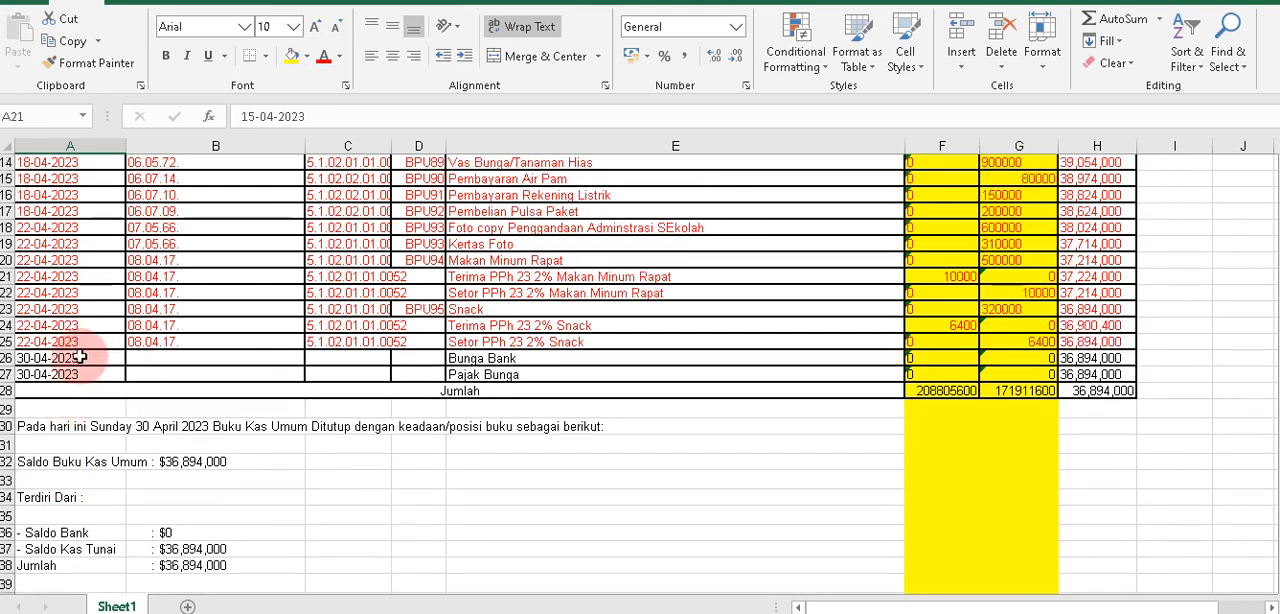
left_click_drag(80, 343, 83, 344)
key("ctrl+c")
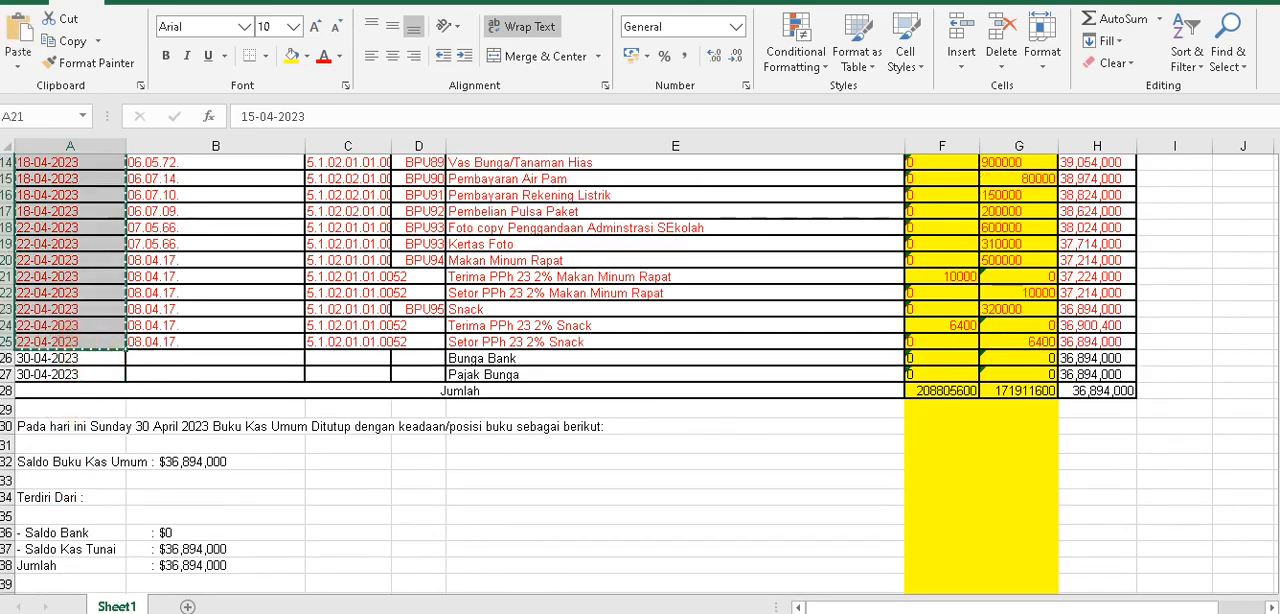
Paste the copied dates as values into the TANGGAL column of the APLIKASI A2 v4 workbook's DATA AWAL table, starting at H9.
left_click(591, 592)
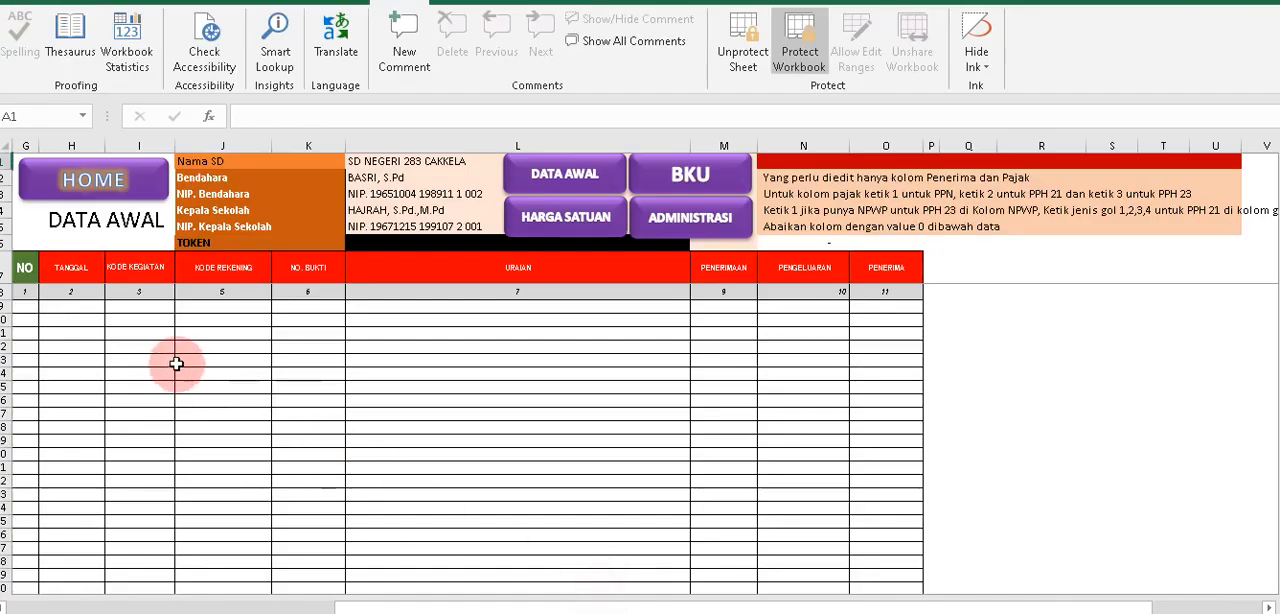
right_click(71, 306)
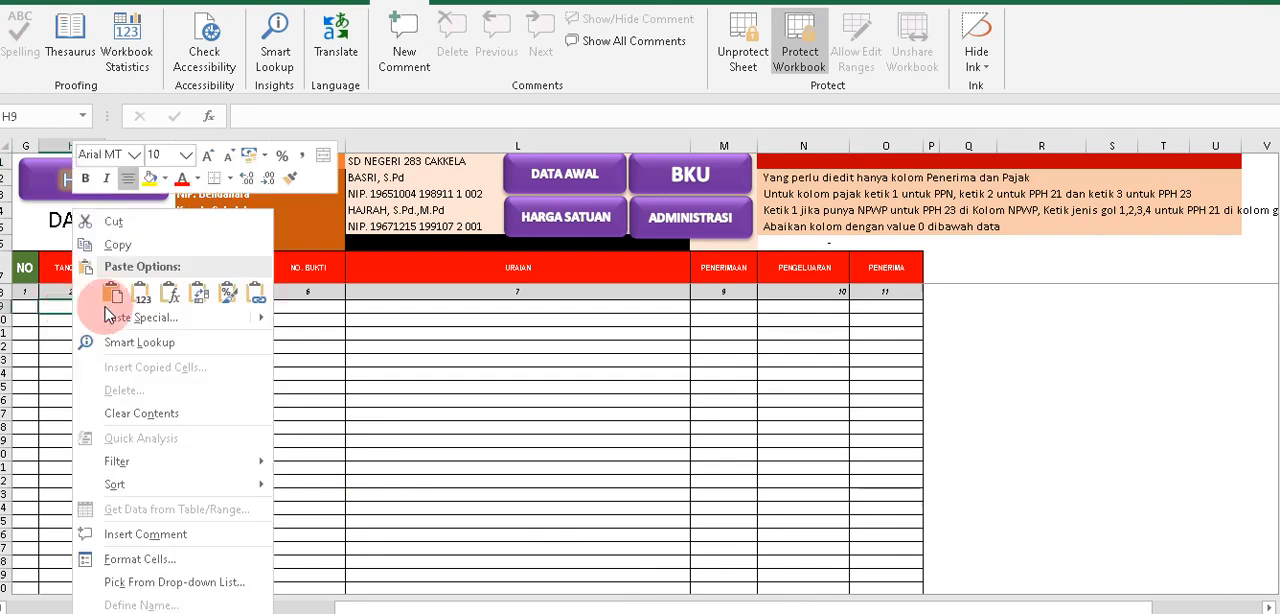
left_click(63, 297)
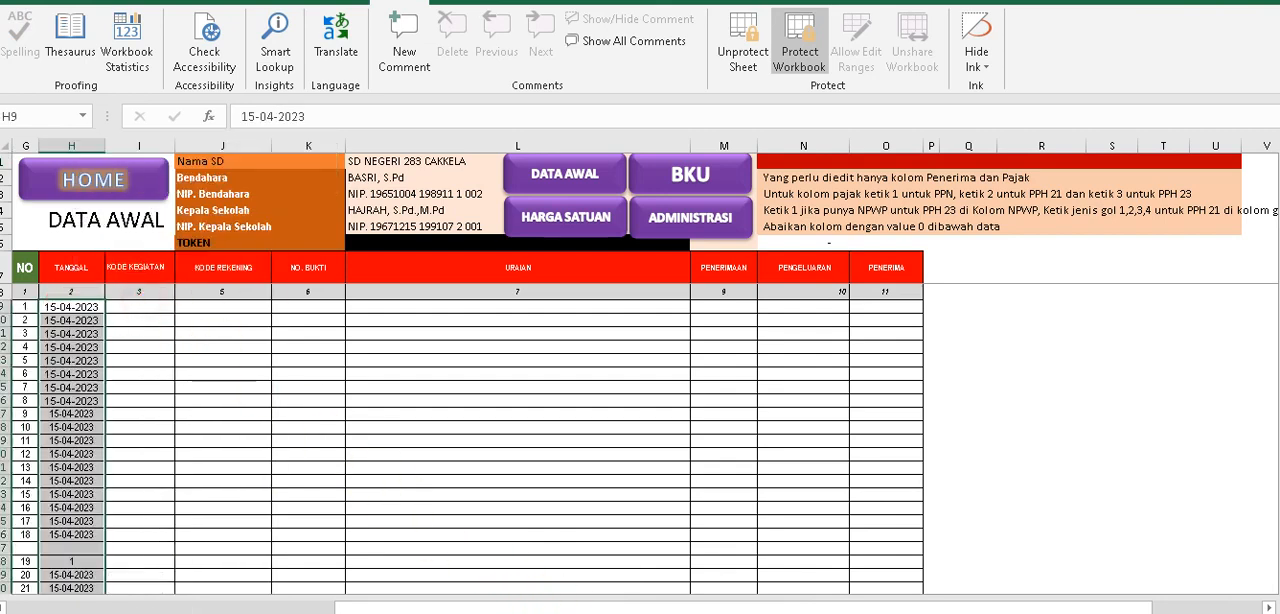
Return to the bku-2023 april workbook and copy the KODE KEGIATAN codes in B21:B225.
left_click(571, 612)
left_click(488, 597)
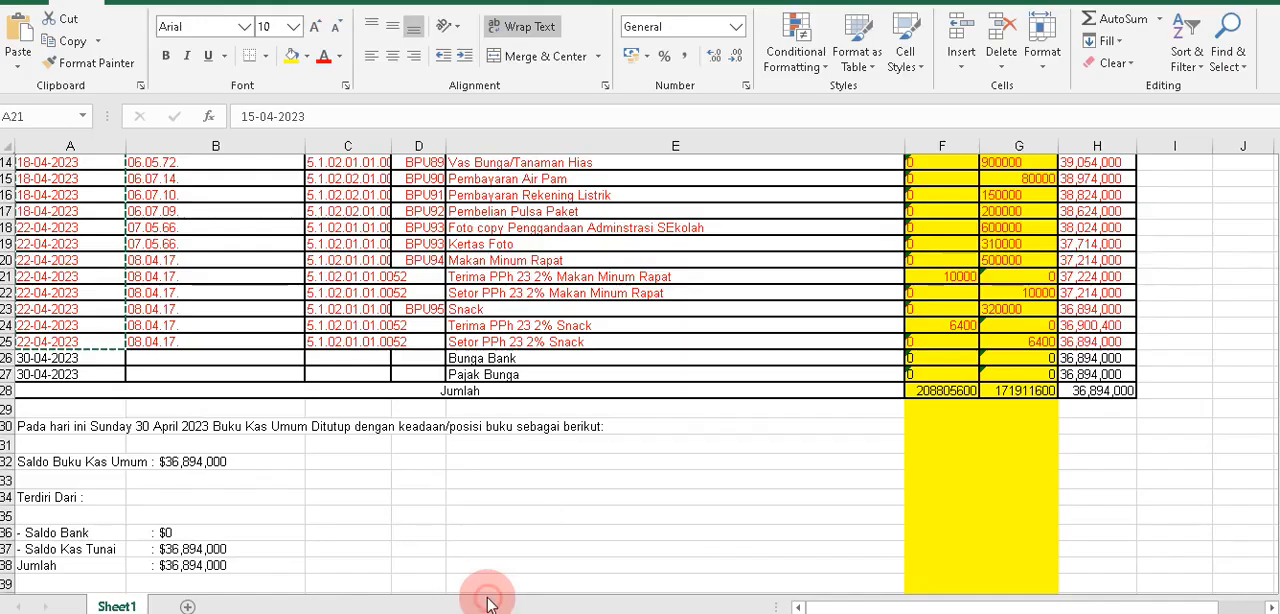
scroll(257, 500, "up", 3)
left_click(223, 445)
scroll(225, 435, "up", 20)
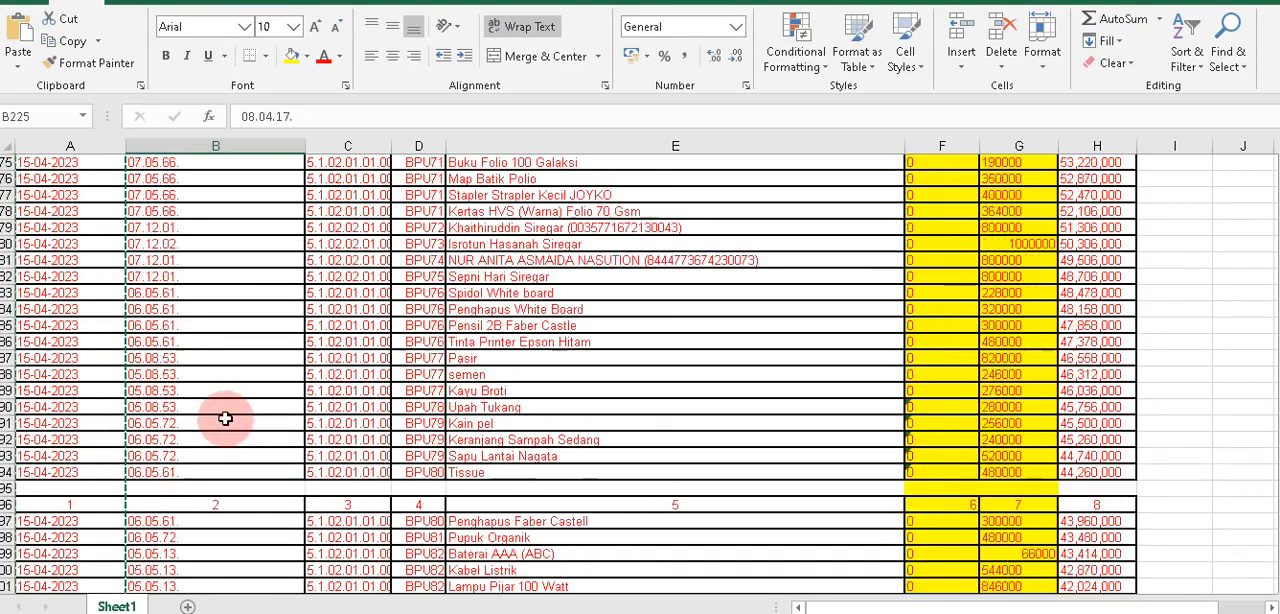
scroll(226, 431, "up", 20)
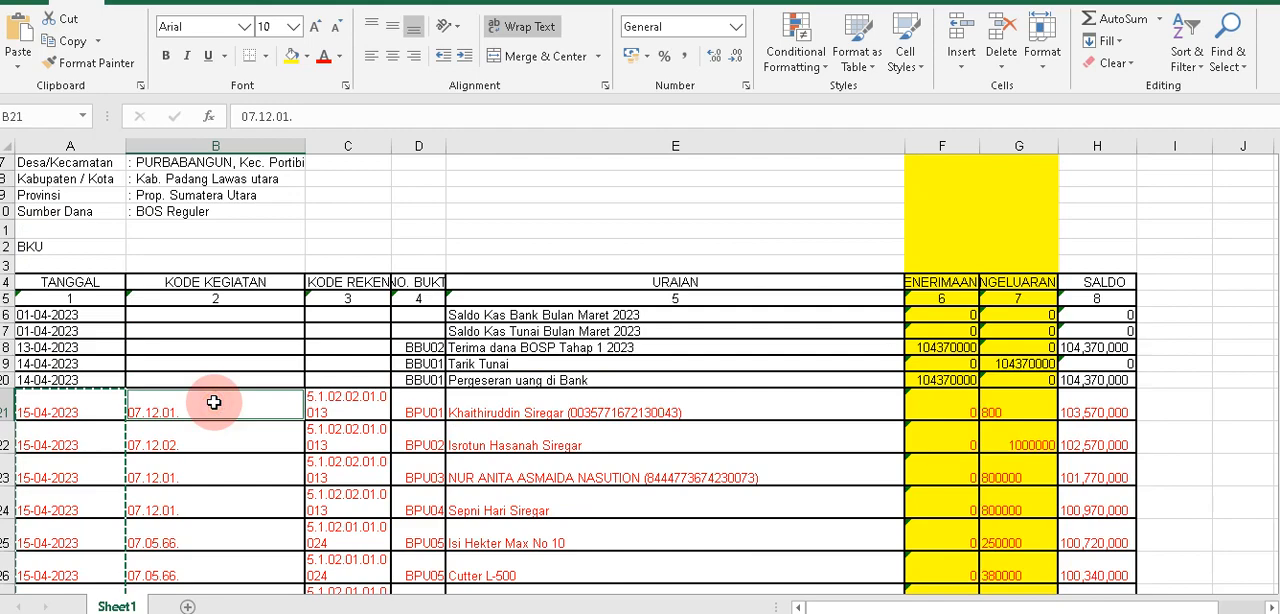
scroll(214, 414, "down", 6)
scroll(214, 400, "up", 7)
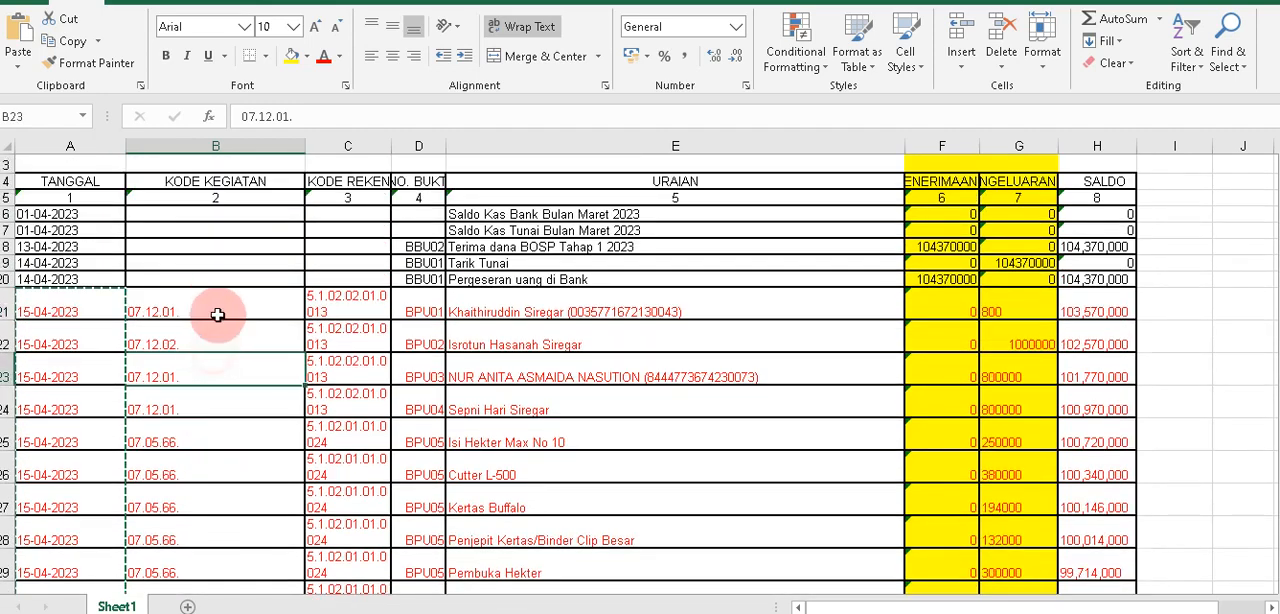
scroll(222, 365, "down", 20)
scroll(222, 373, "down", 12)
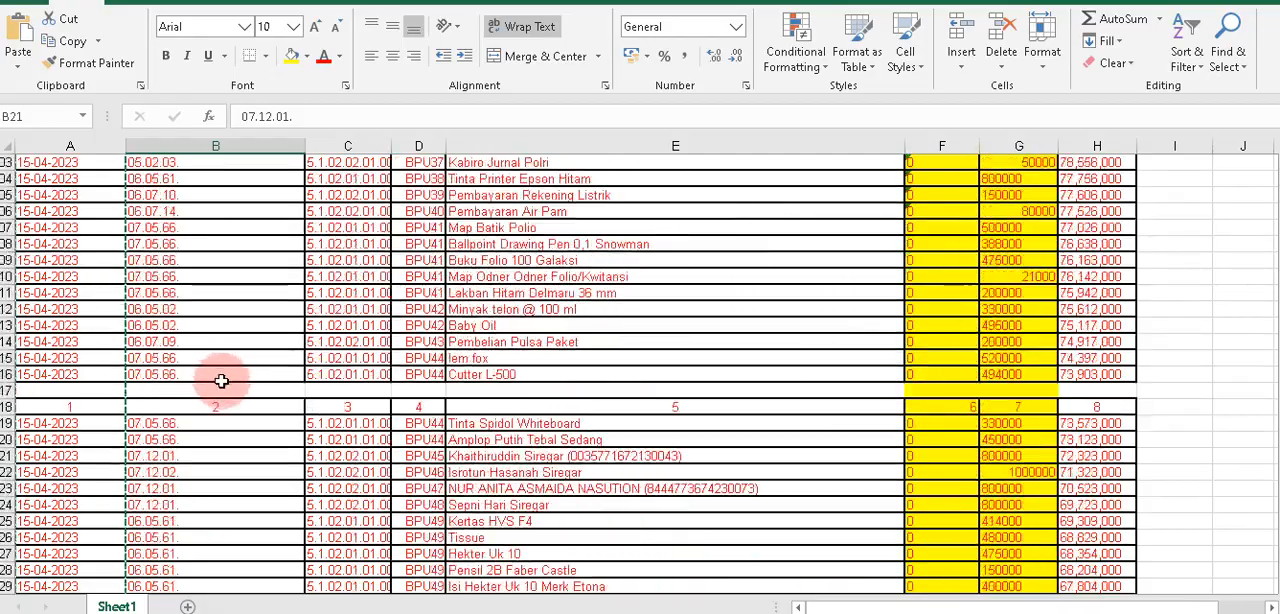
scroll(218, 401, "down", 9)
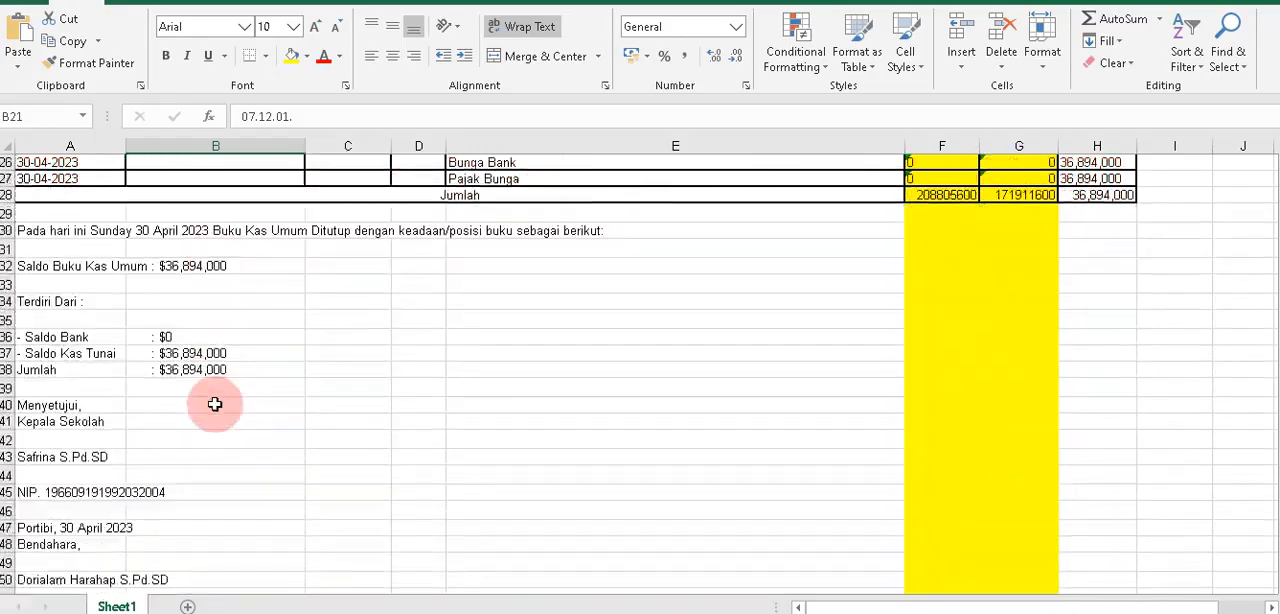
scroll(209, 377, "up", 5)
key("ctrl+v")
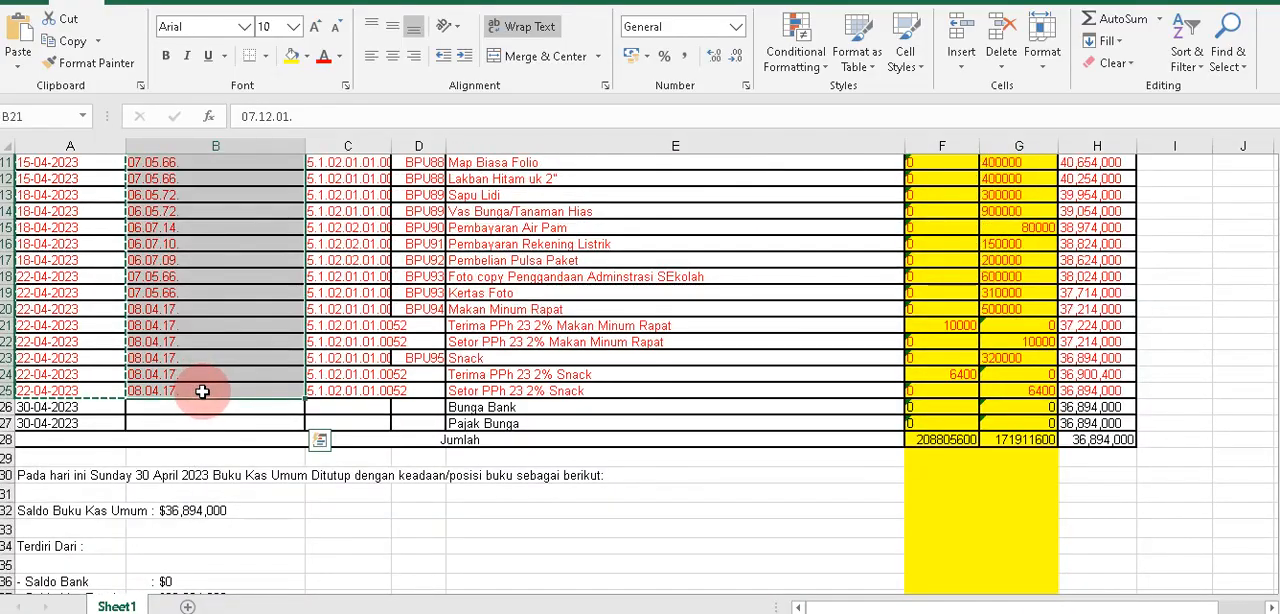
key("ctrl+c")
Paste the copied activity codes as values into the KODE KEGIATAN column of DATA AWAL, starting at I9.
left_click(571, 612)
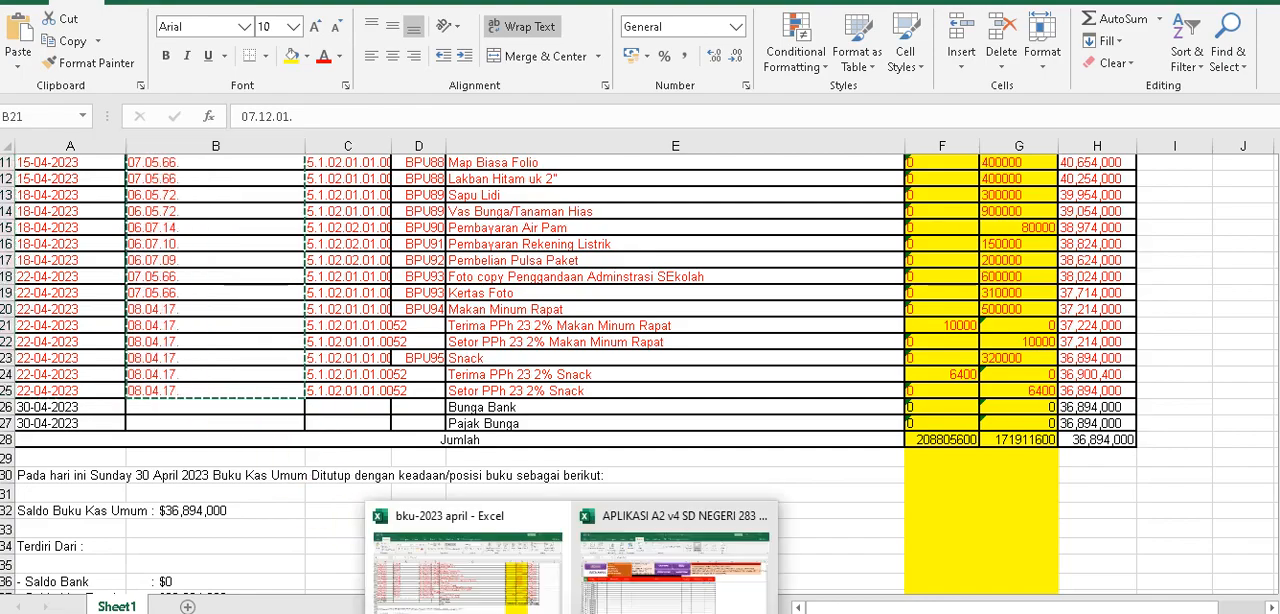
left_click(594, 597)
right_click(163, 306)
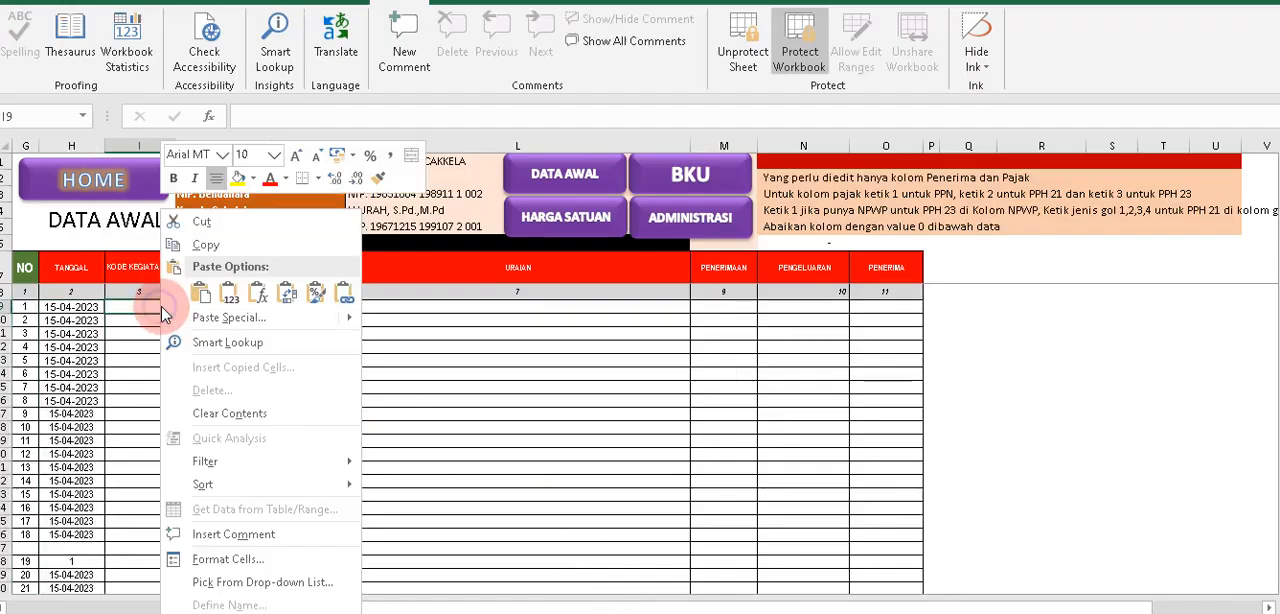
left_click(231, 296)
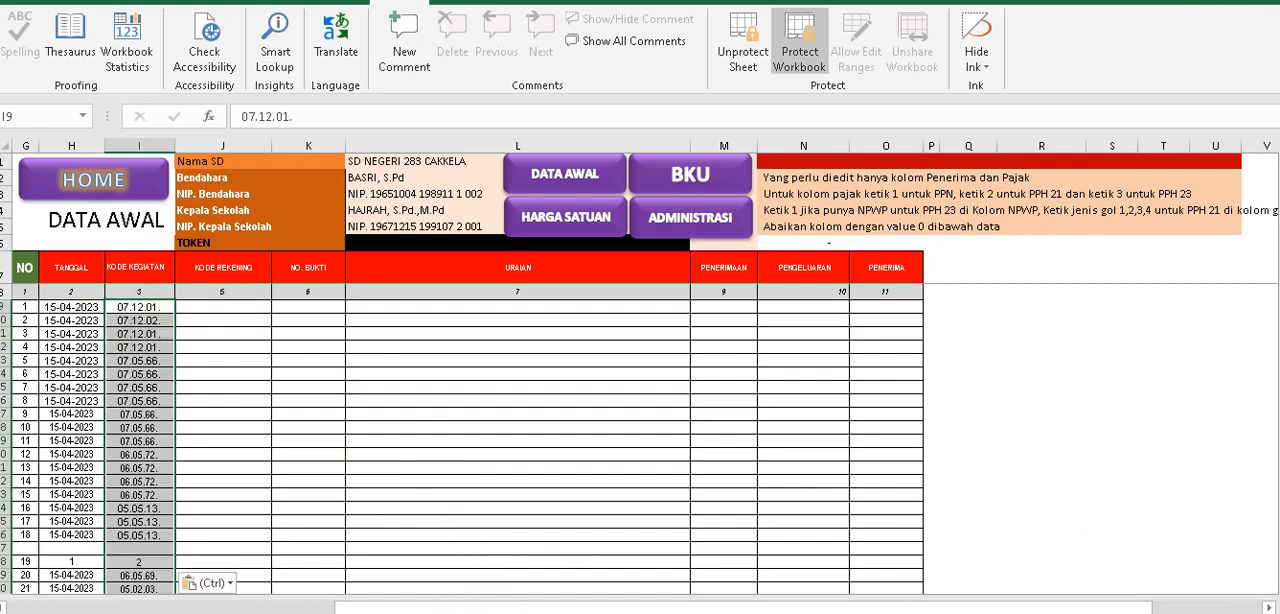
Return to the bku-2023 april workbook and copy the KODE REKENING codes in C21:C225.
mouse_move(571, 612)
left_click(510, 605)
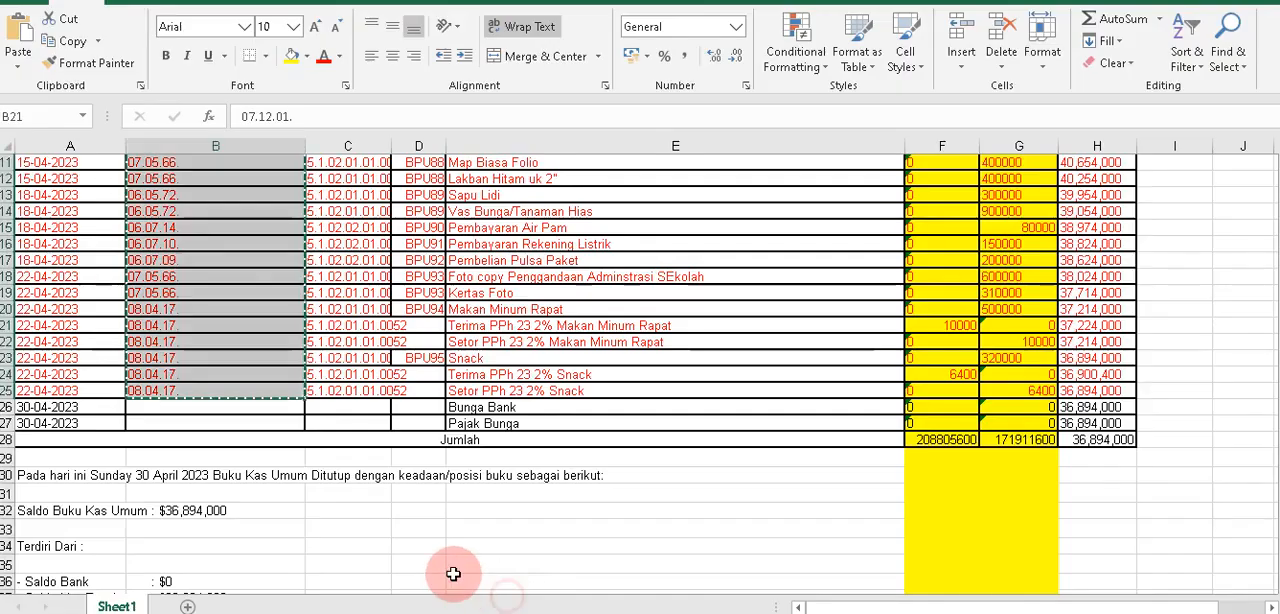
left_click(368, 385)
scroll(407, 382, "up", 5)
scroll(405, 390, "up", 12)
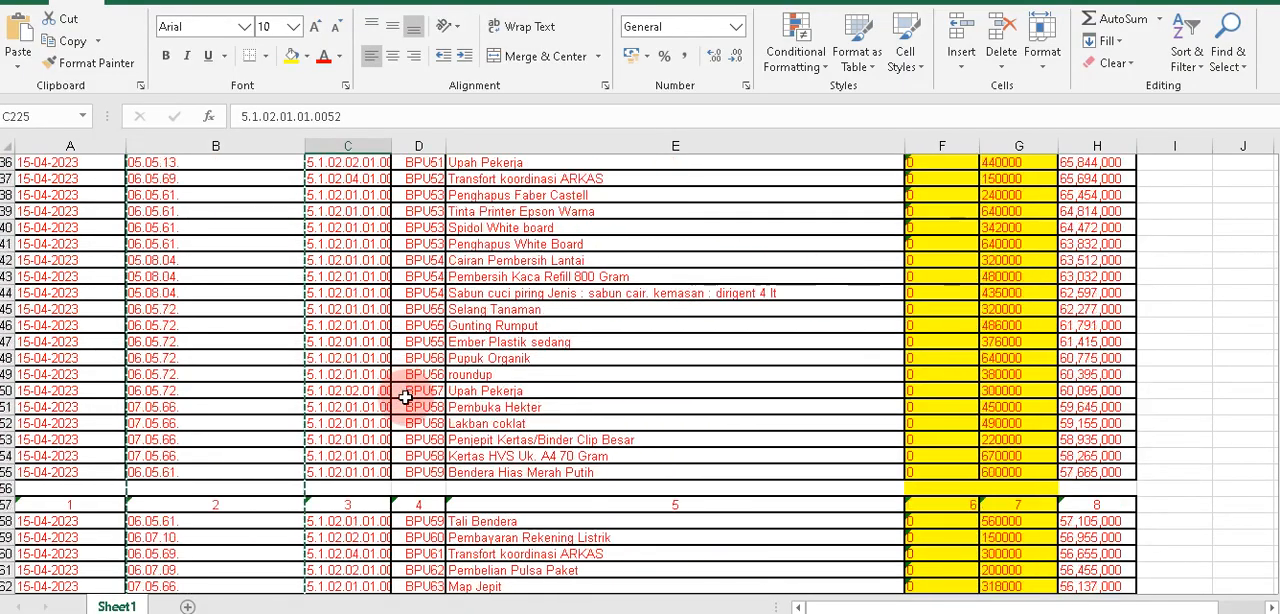
scroll(402, 398, "up", 20)
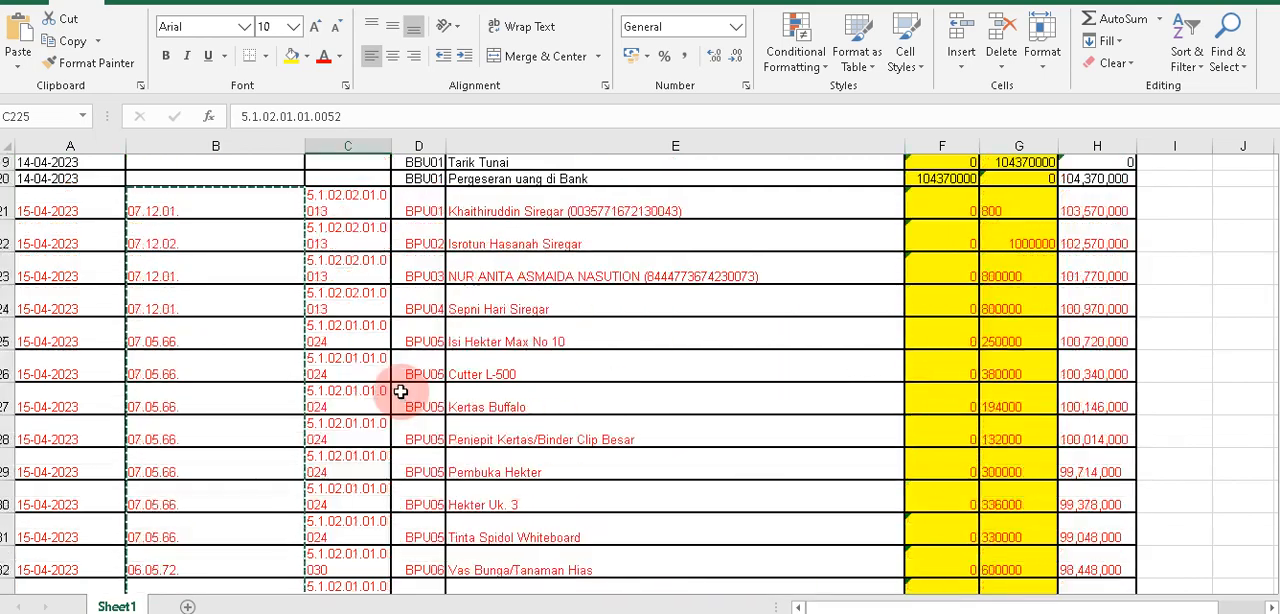
scroll(399, 388, "down", 2)
left_click(373, 403)
key("ctrl+v")
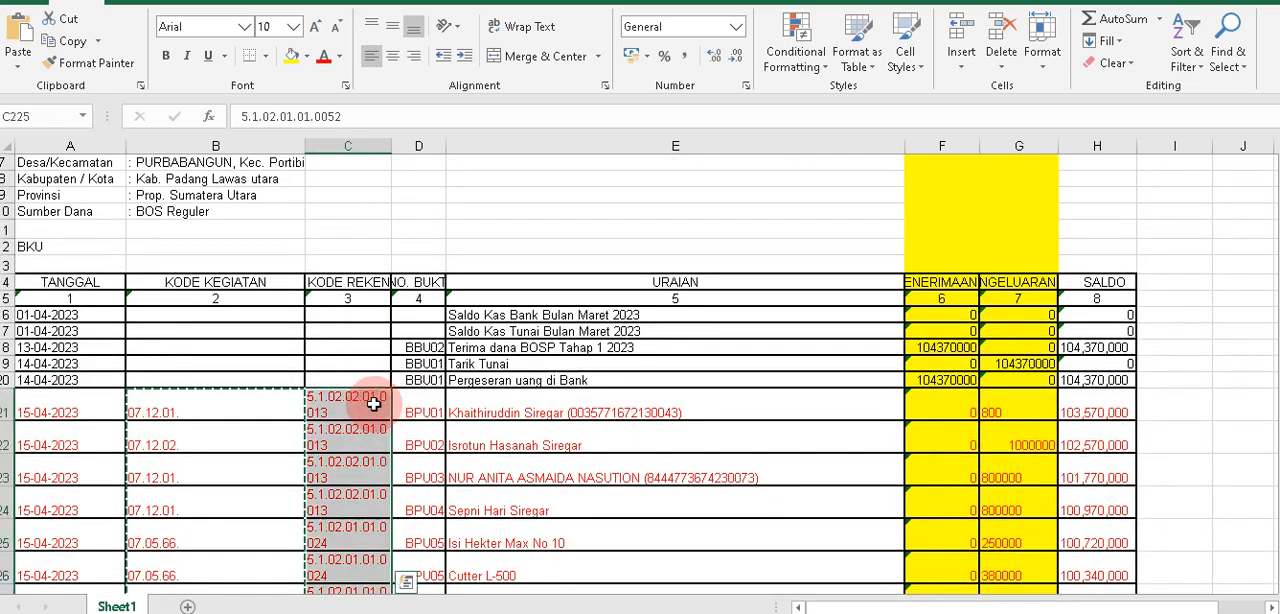
key("ctrl+c")
Paste the copied account codes as values into the KODE REKENING column of DATA AWAL, starting at J9.
left_click(572, 612)
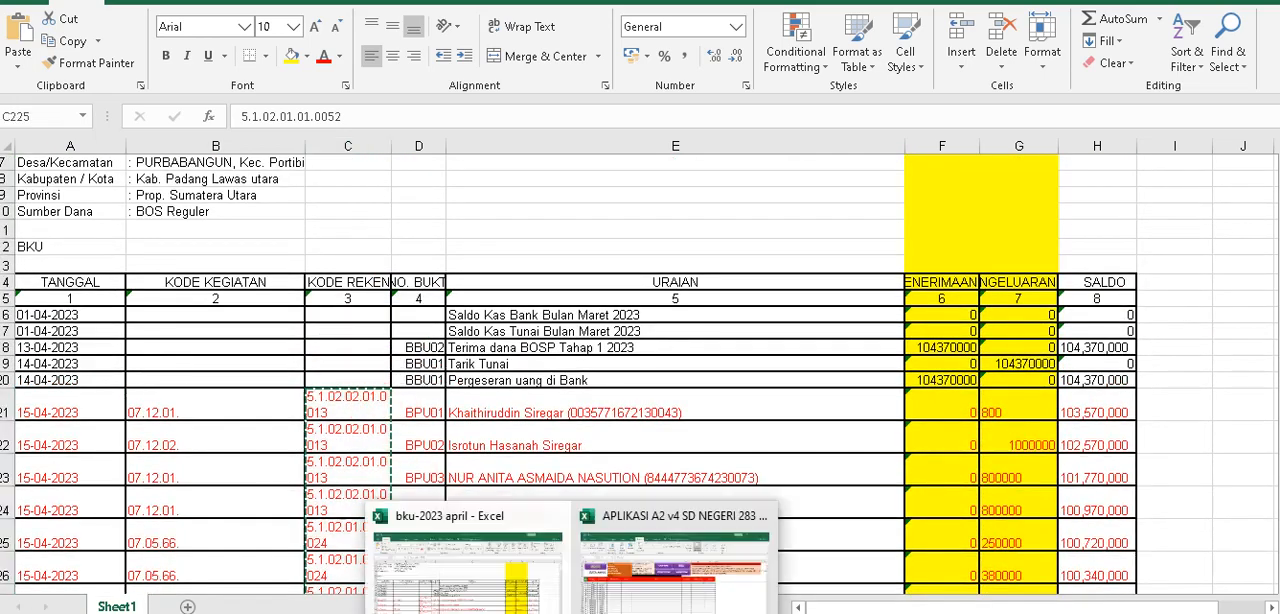
left_click(607, 601)
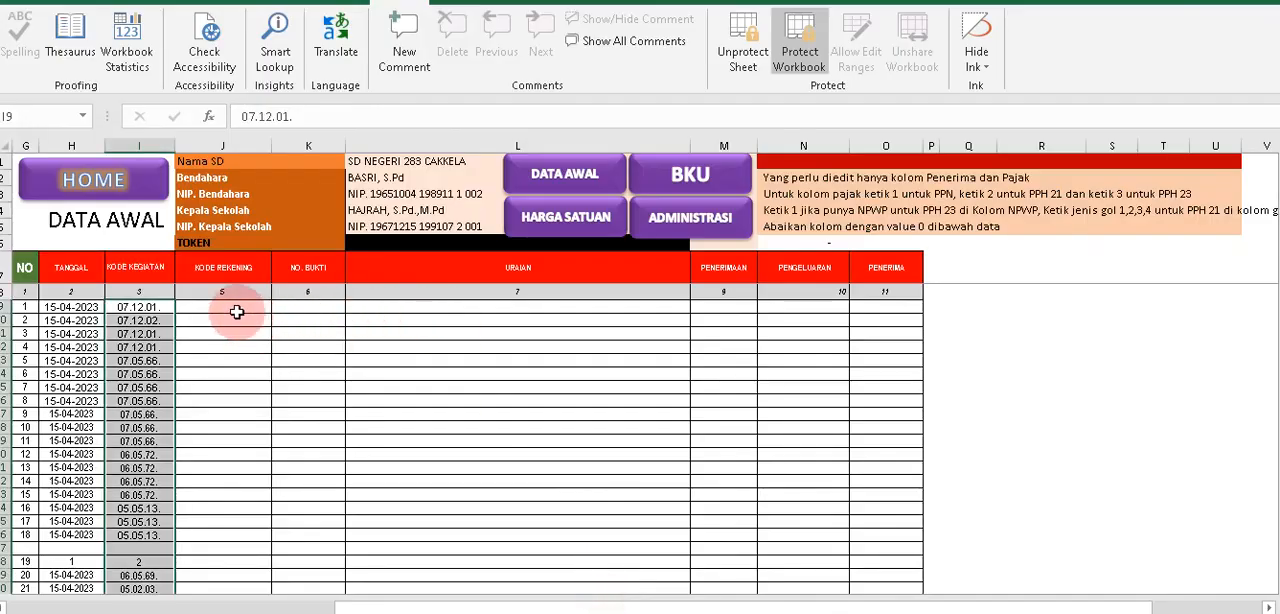
right_click(237, 314)
left_click(277, 292)
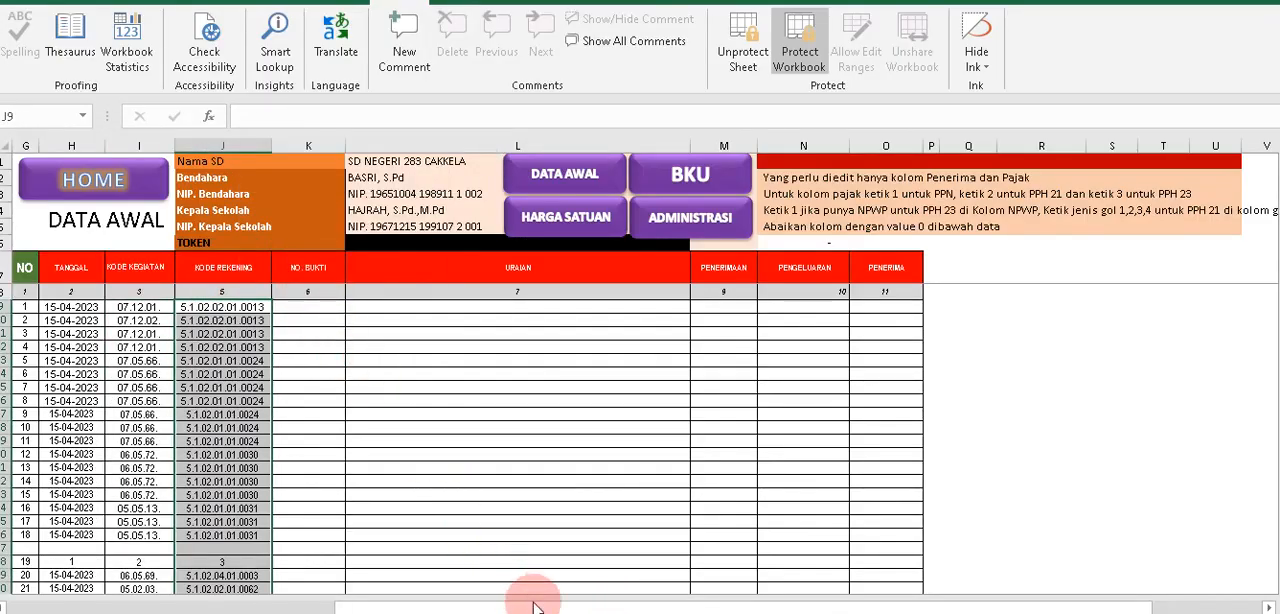
Return to the bku-2023 april workbook and copy the NO. BUKTI entries in D21:D225.
left_click(572, 612)
left_click(484, 580)
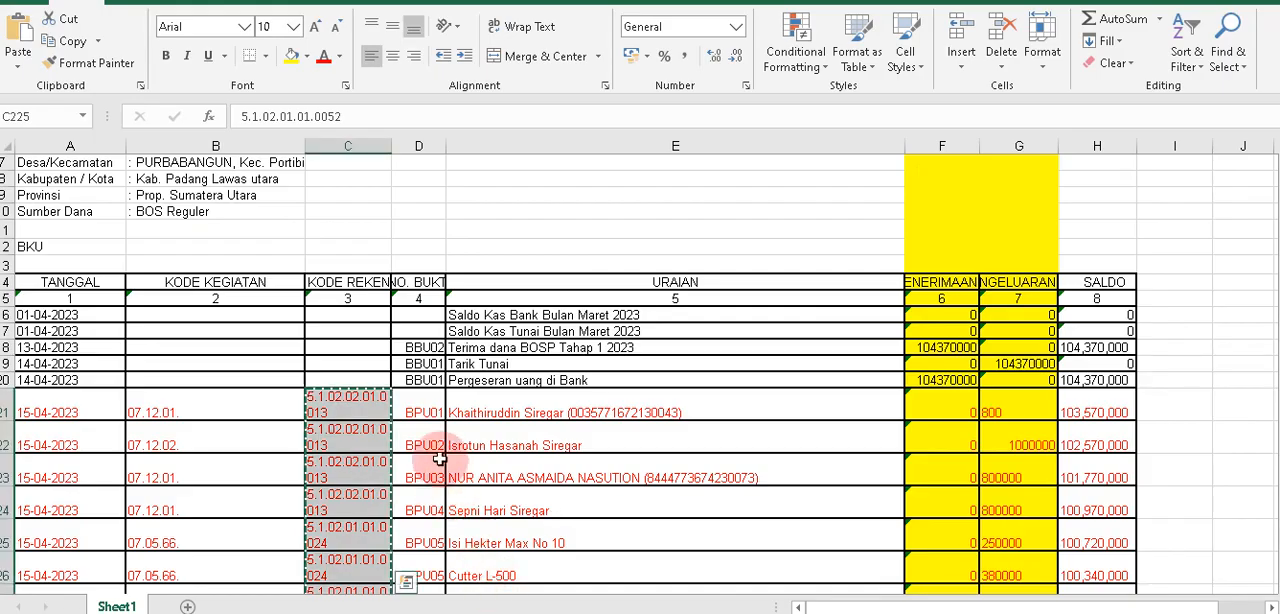
scroll(415, 460, "up", 1)
left_click(415, 460)
scroll(420, 465, "down", 20)
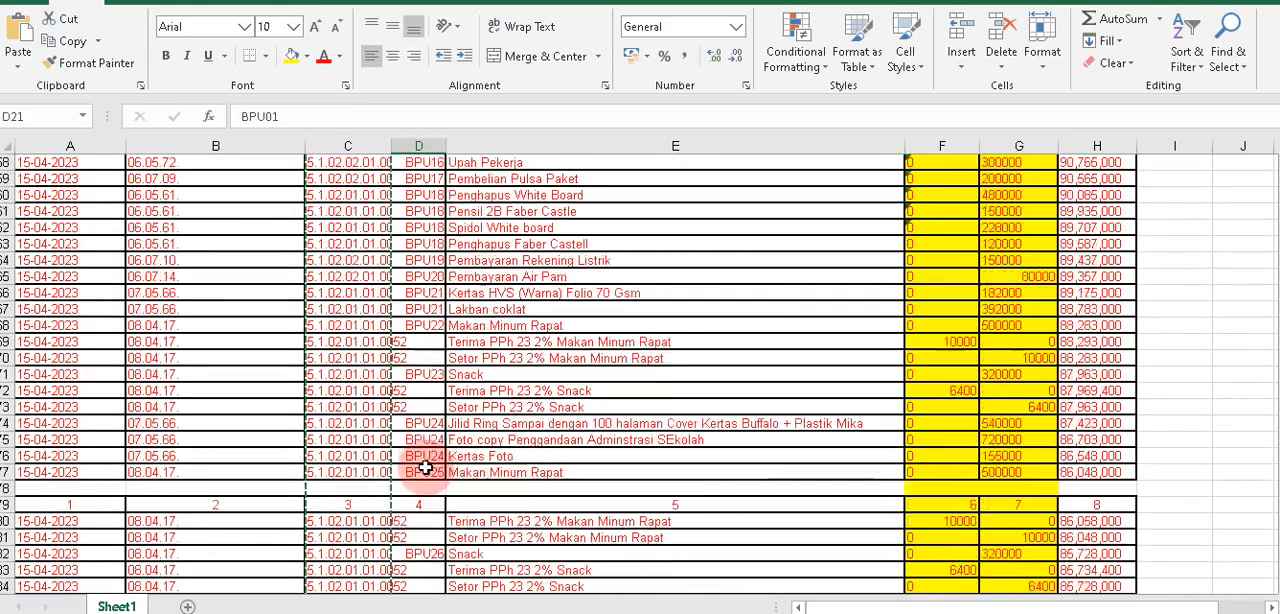
scroll(424, 467, "down", 20)
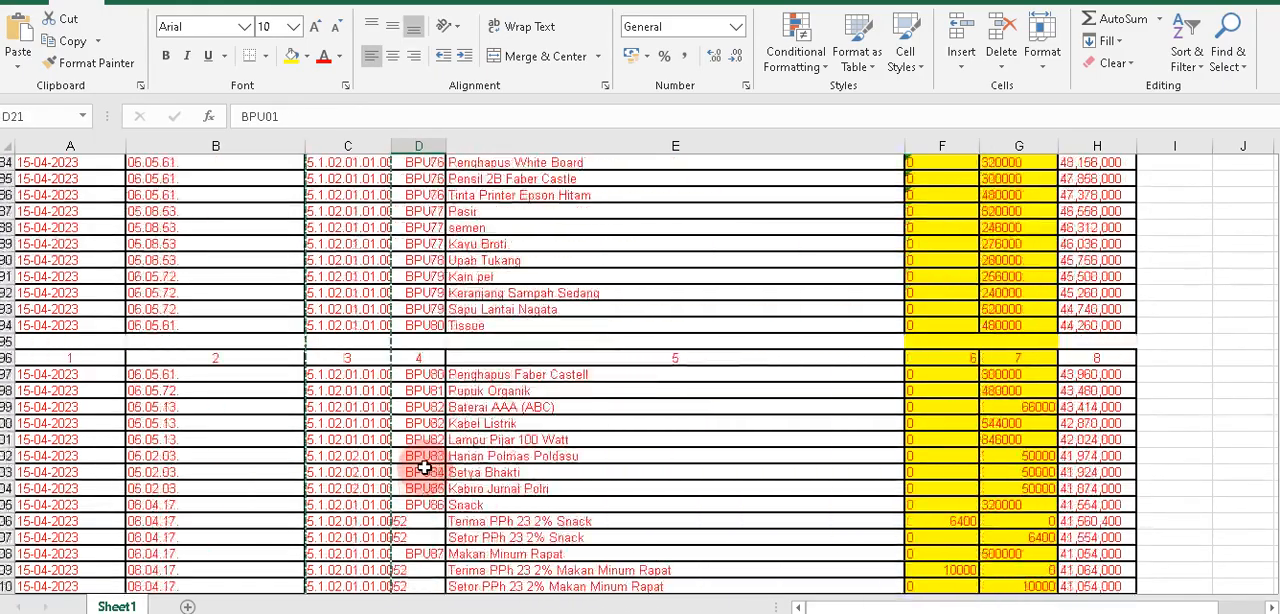
scroll(424, 467, "down", 6)
scroll(423, 466, "up", 2)
left_click(408, 388, "shift")
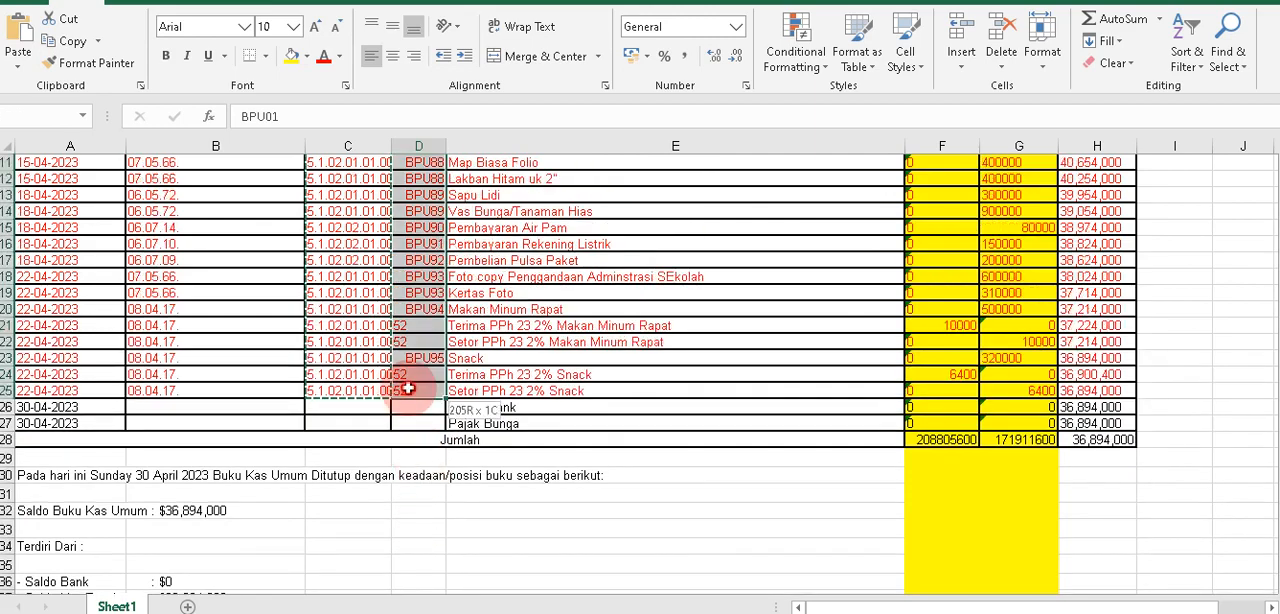
key("ctrl+c")
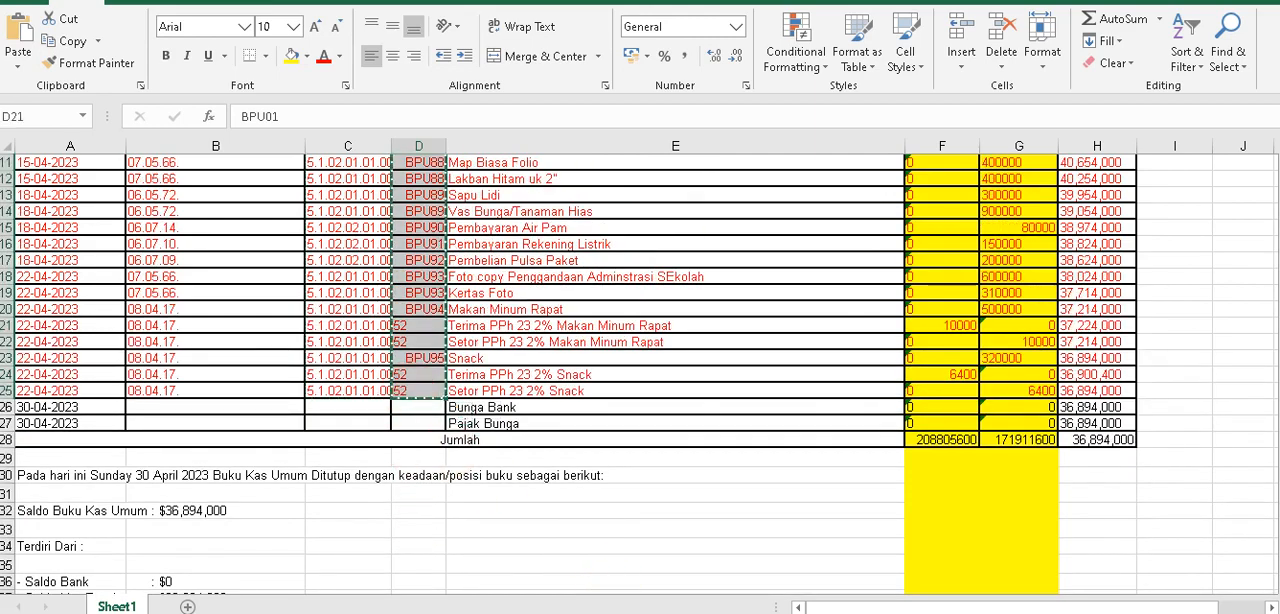
Paste the copied receipt numbers as values into the NO. BUKTI column of DATA AWAL, starting at K9.
left_click(700, 560)
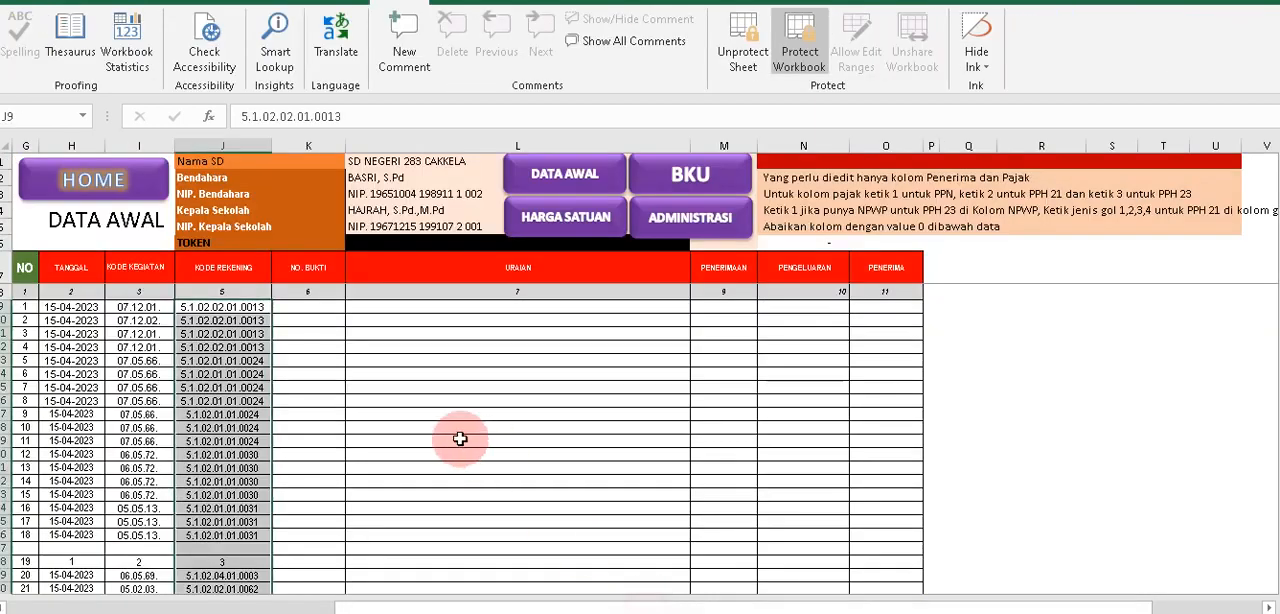
right_click(326, 313)
left_click(369, 212)
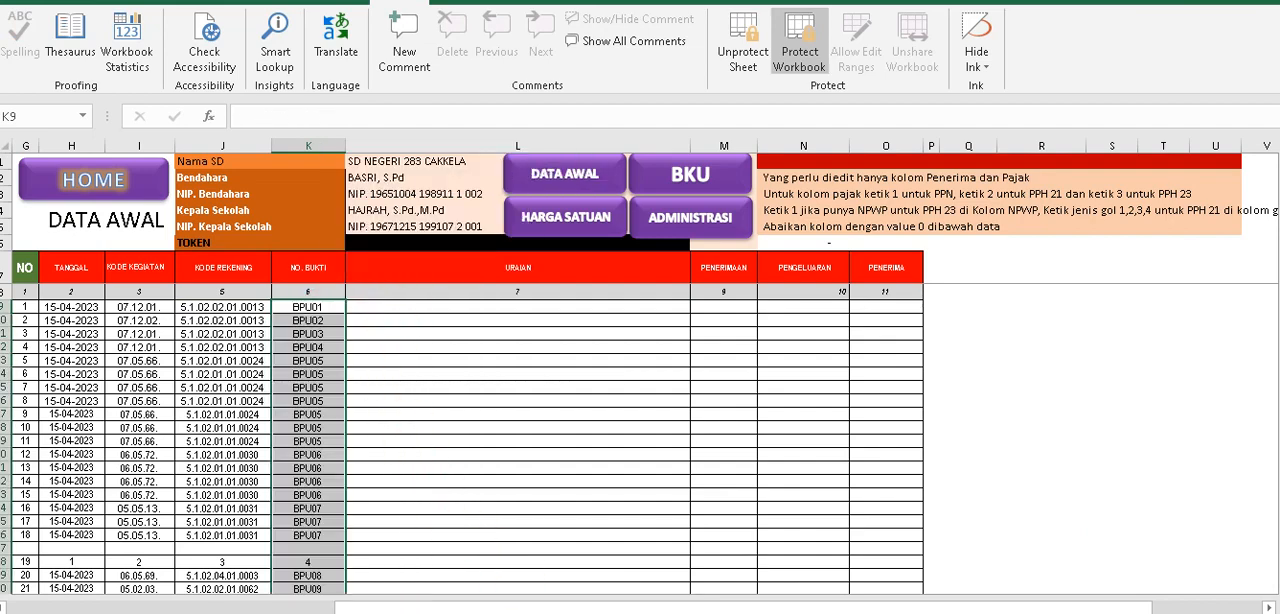
Return to the bku-2023 april workbook and copy the URAIAN descriptions in E21:E225.
left_click(480, 583)
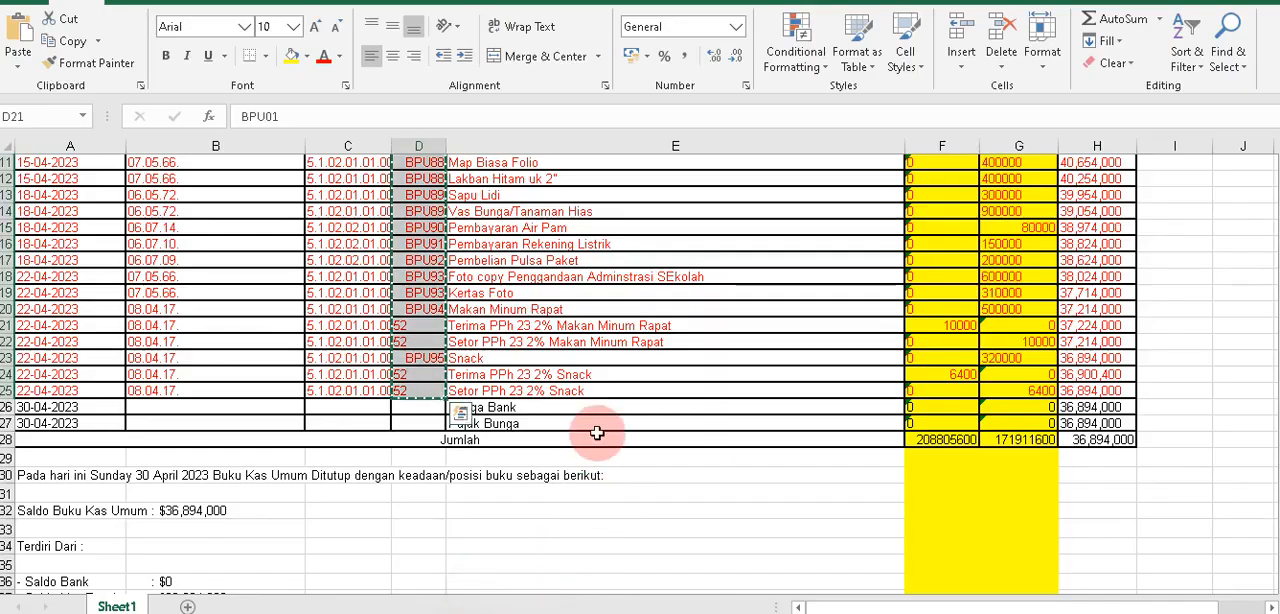
scroll(593, 394, "up", 20)
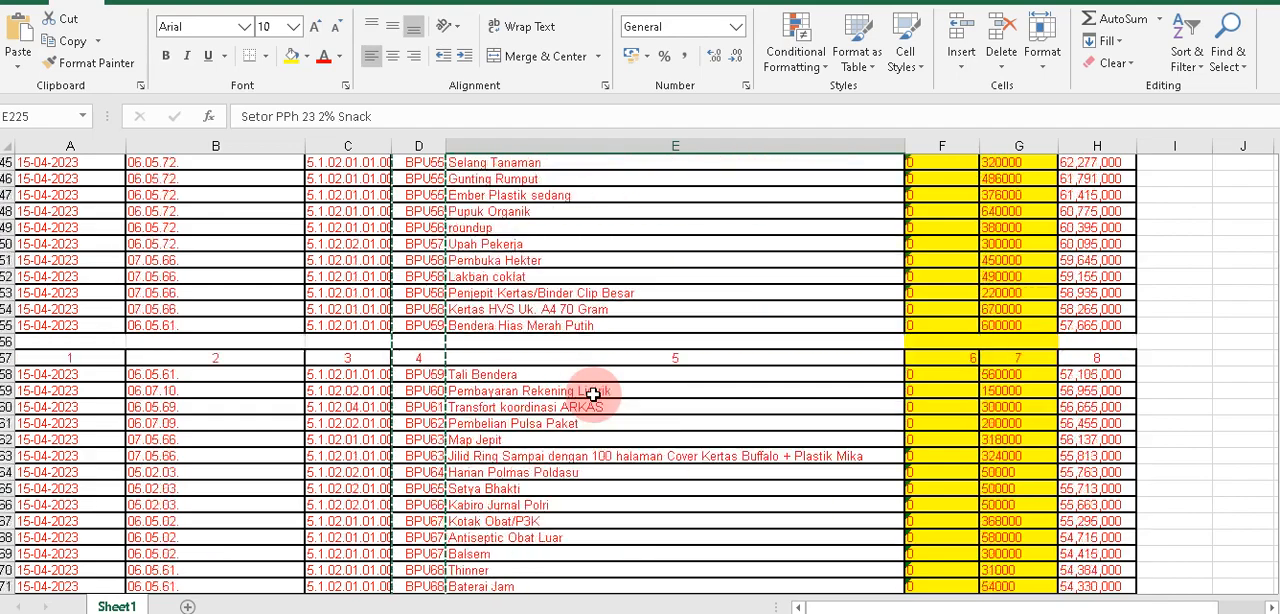
scroll(593, 394, "up", 20)
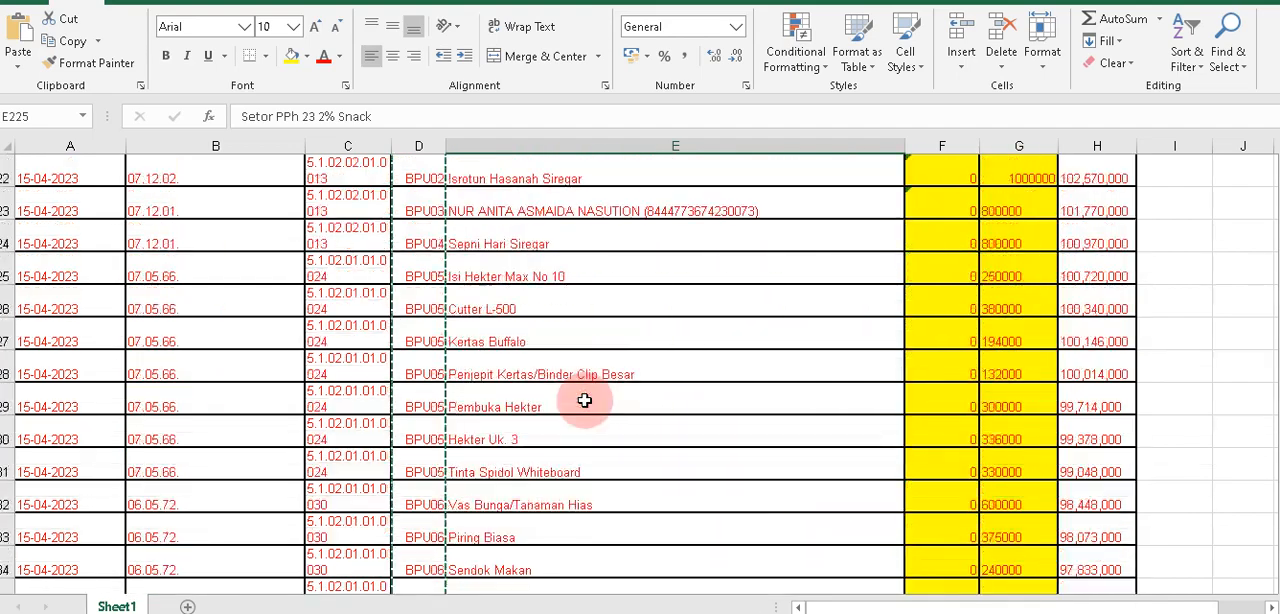
scroll(585, 401, "up", 2)
left_click(492, 512, "shift")
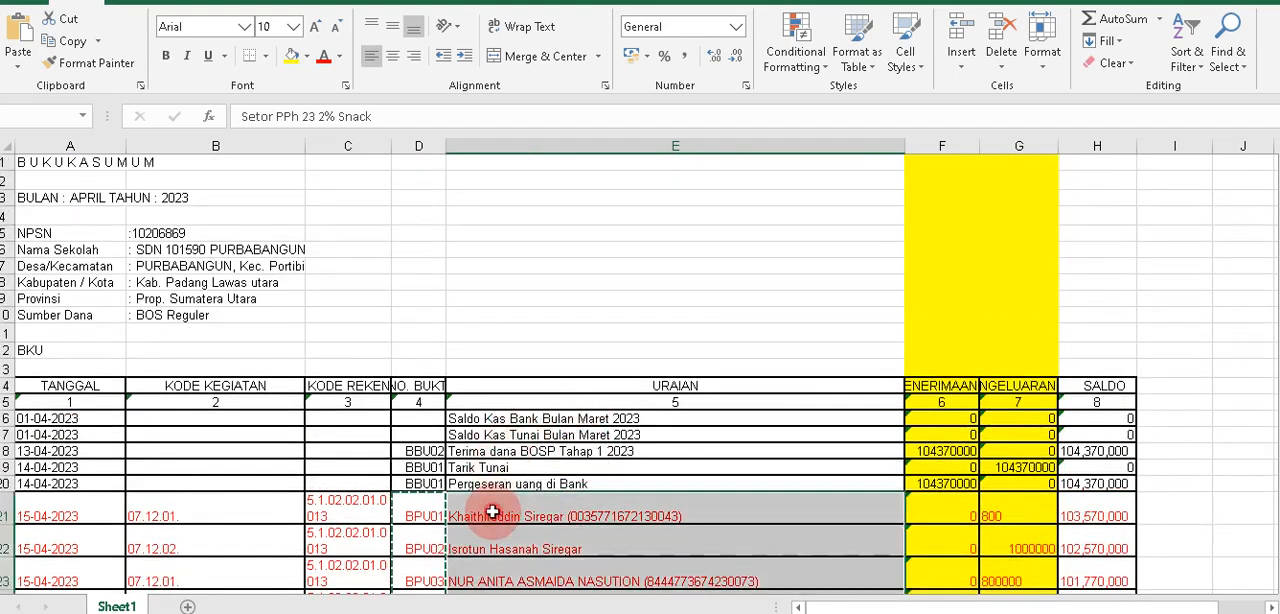
key("ctrl+c")
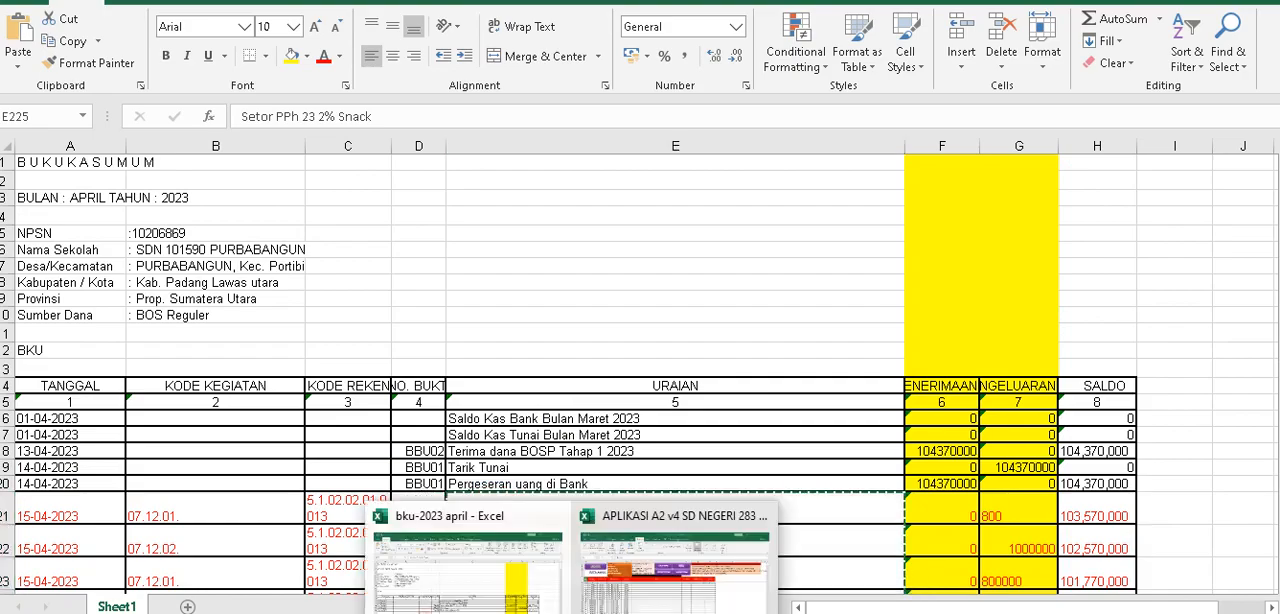
Paste the copied descriptions as values into the URAIAN column of DATA AWAL, starting at L9.
left_click(608, 590)
left_click(433, 306)
right_click(433, 306)
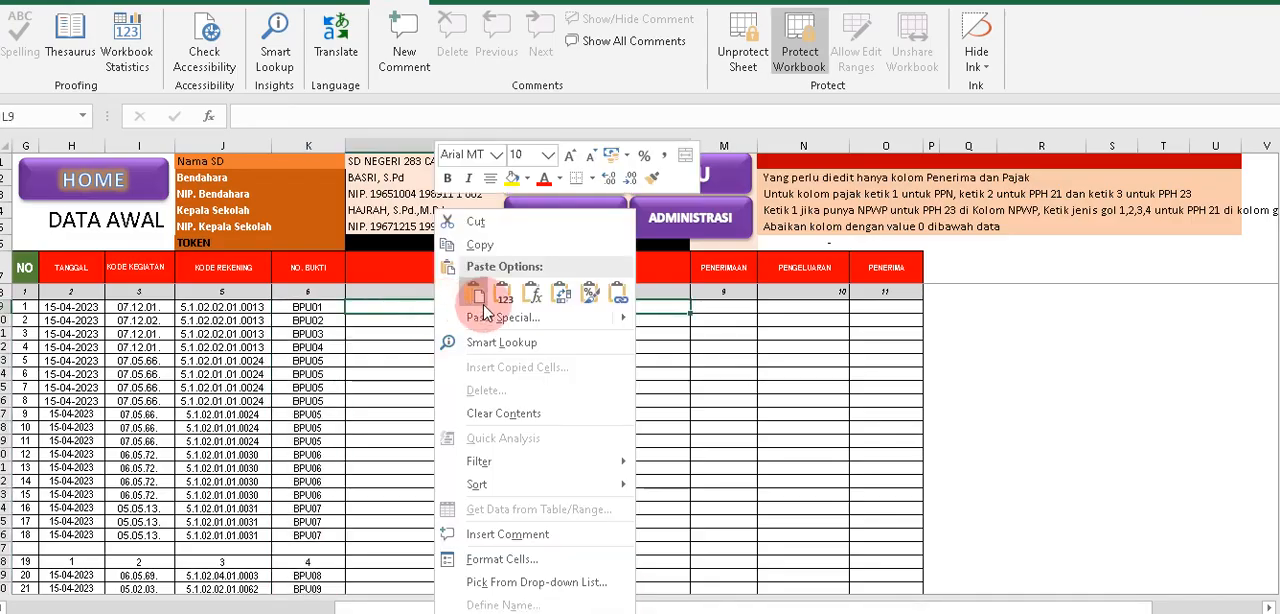
left_click(500, 288)
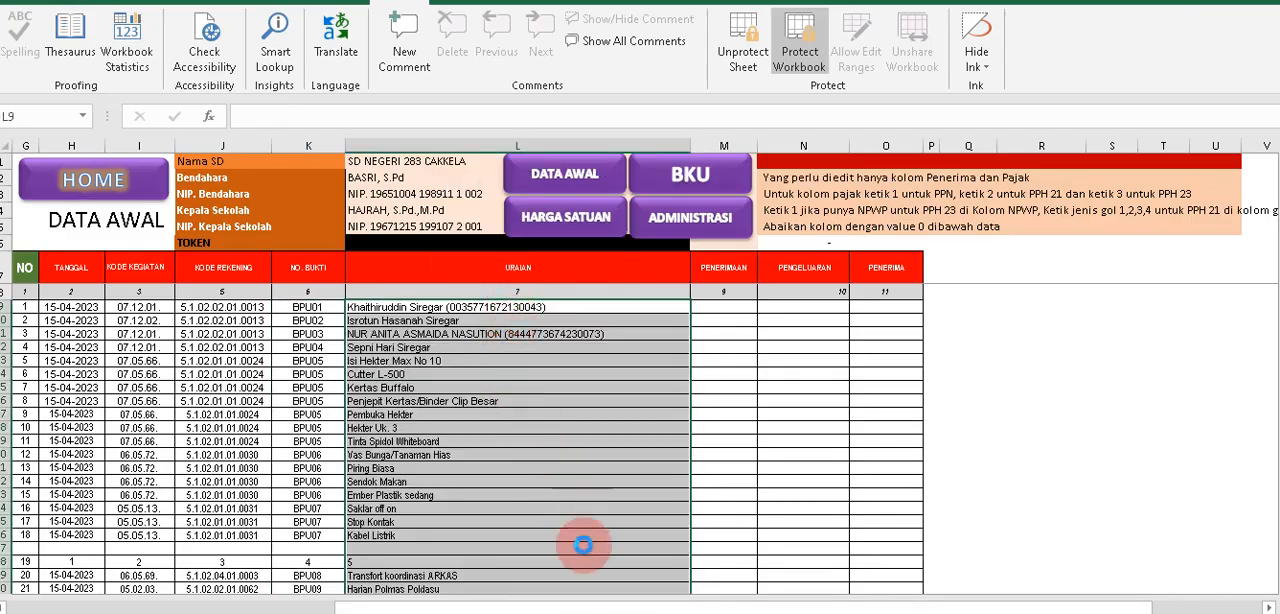
Return to the bku-2023 april workbook and examine the PENERIMAAN and PENGELUARAN amounts from row 21 down to row 225.
left_click(555, 585)
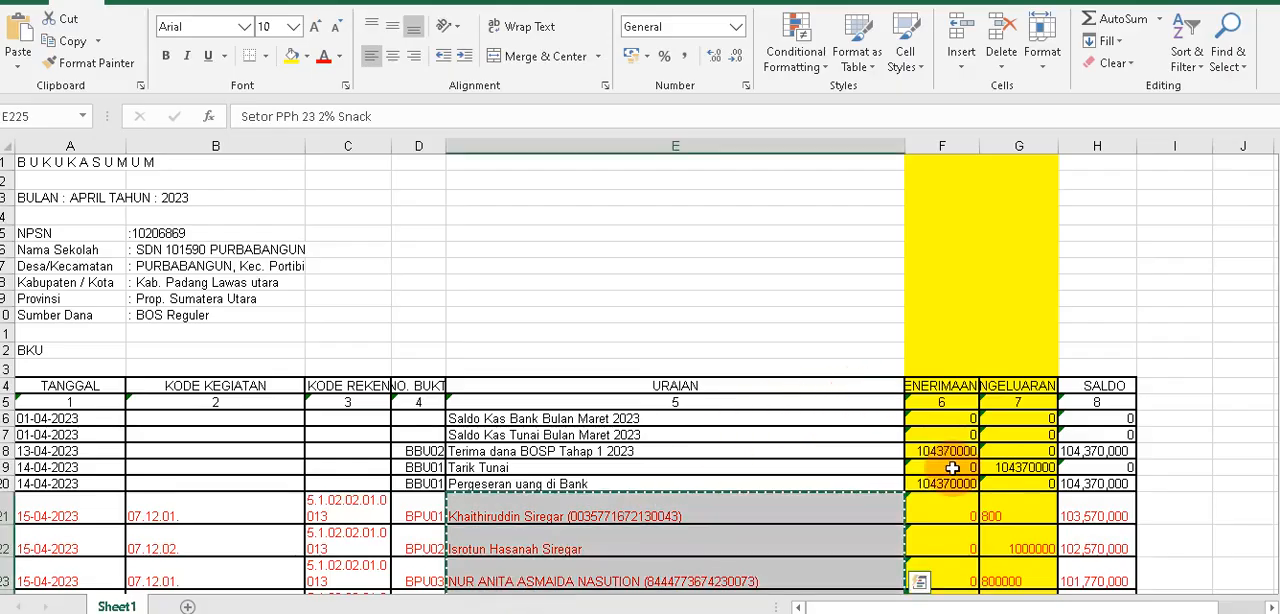
scroll(952, 467, "down", 3)
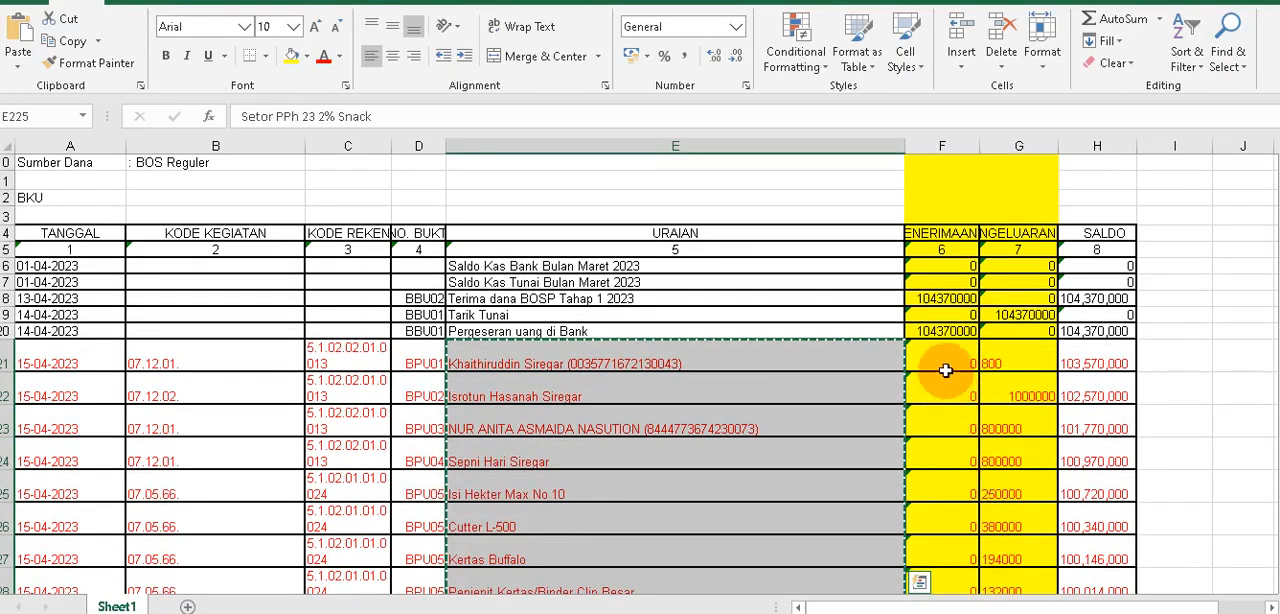
left_click_drag(945, 370, 1023, 534)
left_click(1020, 537)
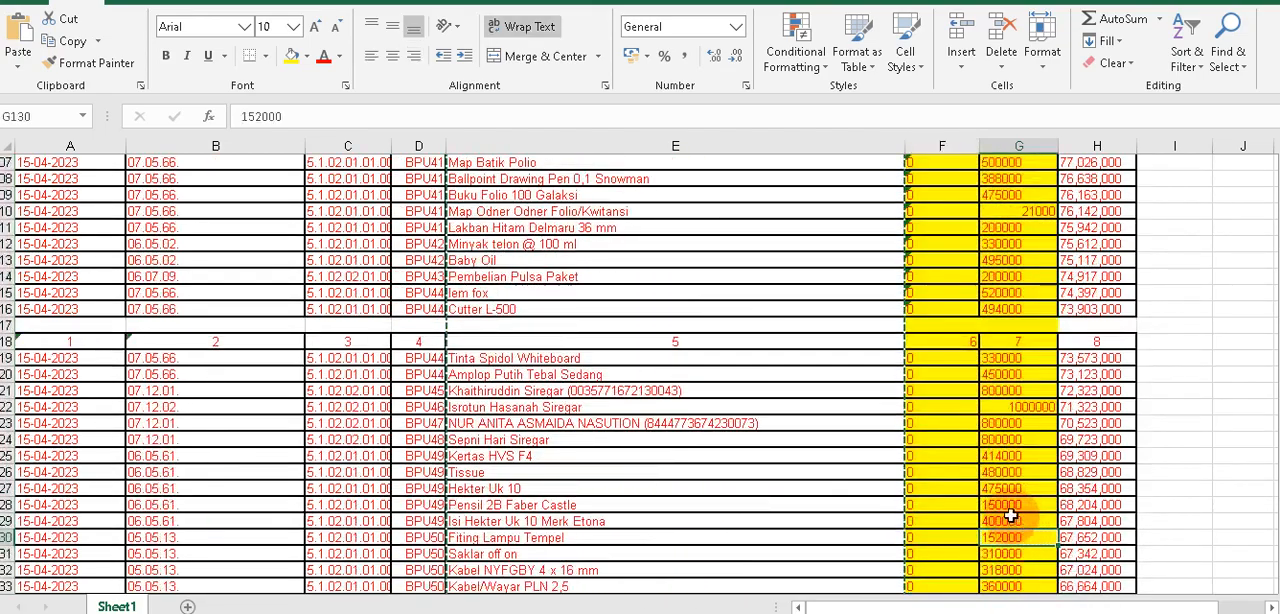
scroll(1012, 515, "down", 4)
left_click(1005, 503)
scroll(1004, 500, "down", 5)
left_click(1004, 489)
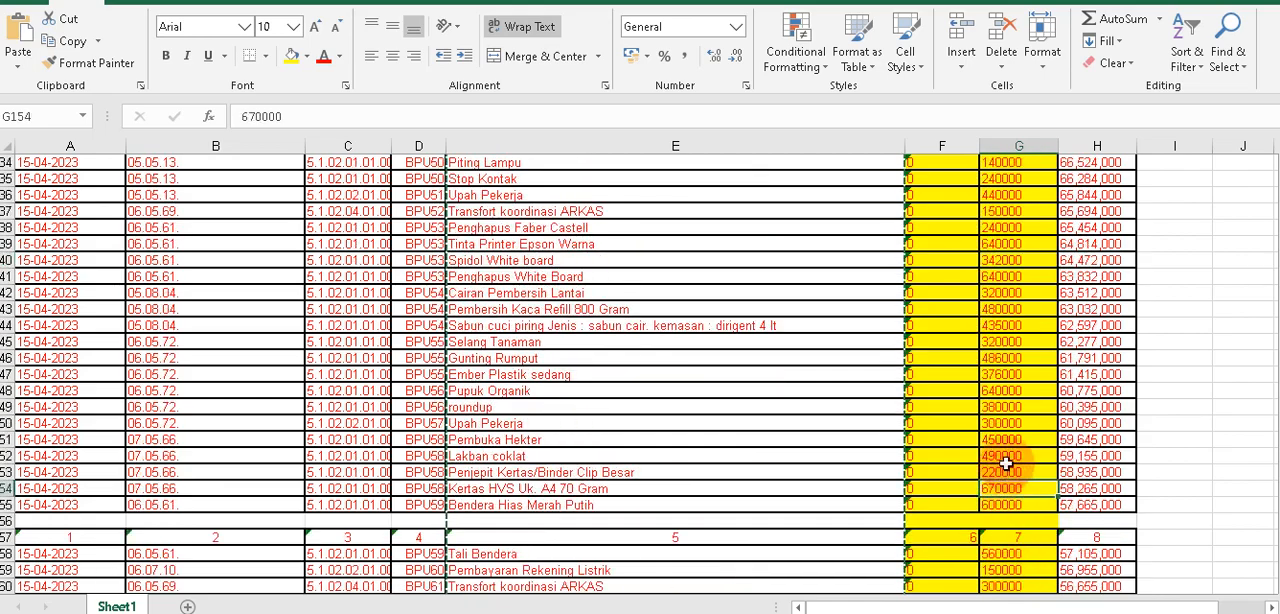
left_click(1010, 407)
scroll(1045, 530, "down", 16)
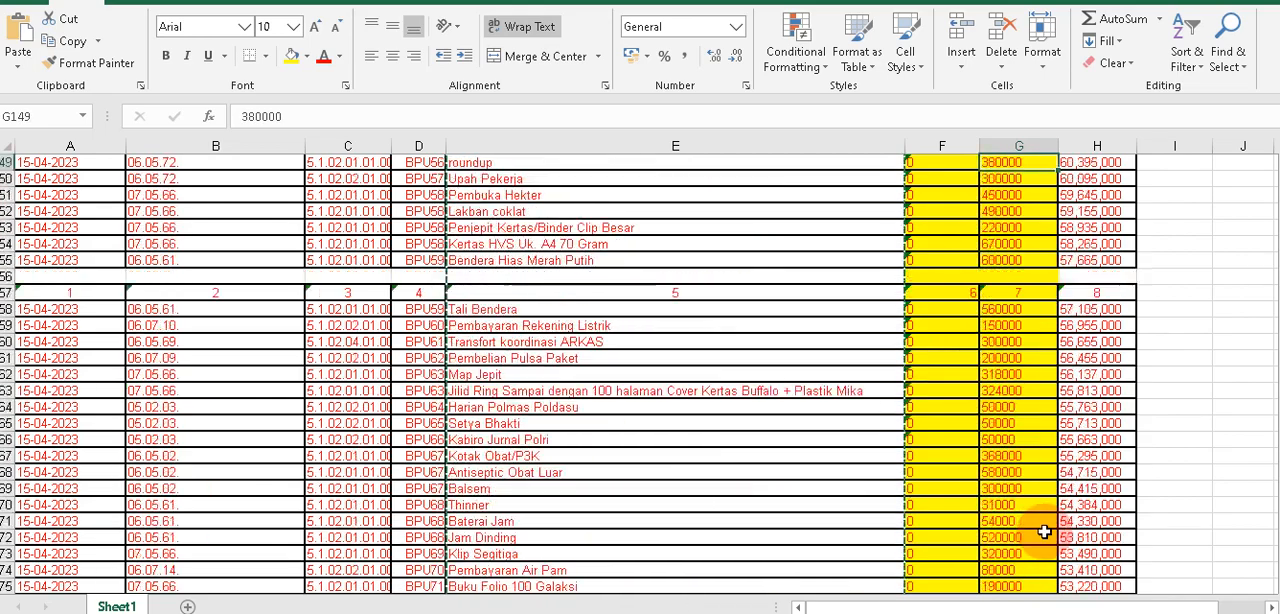
scroll(1045, 532, "down", 8)
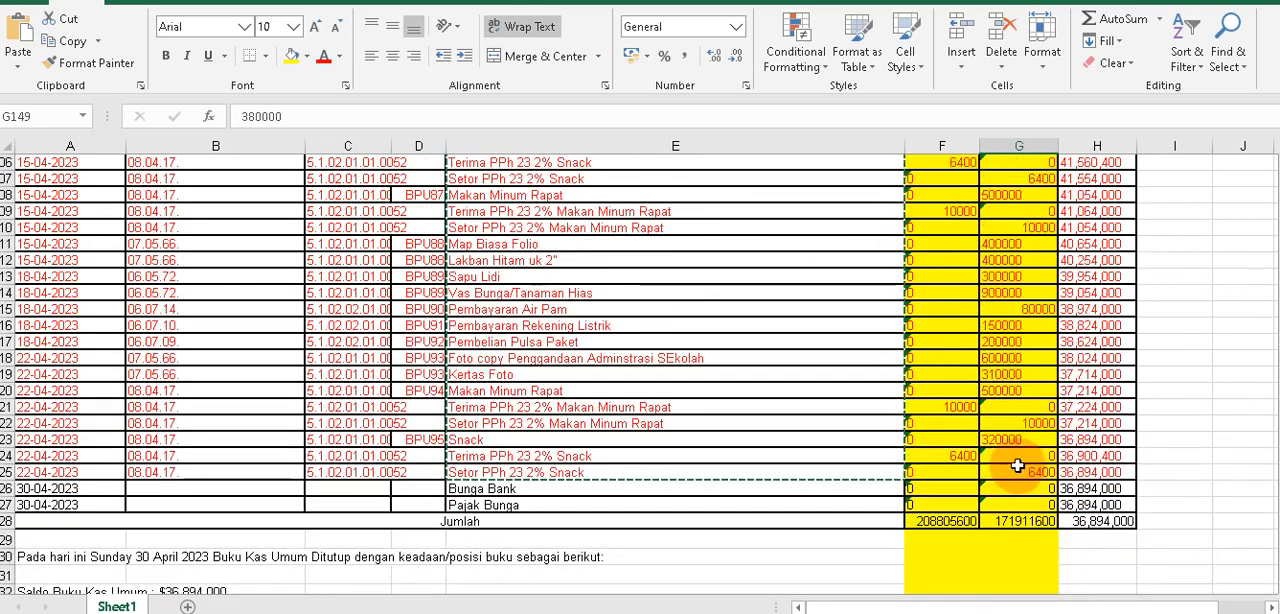
left_click_drag(1032, 469, 885, 150)
left_click(1107, 376)
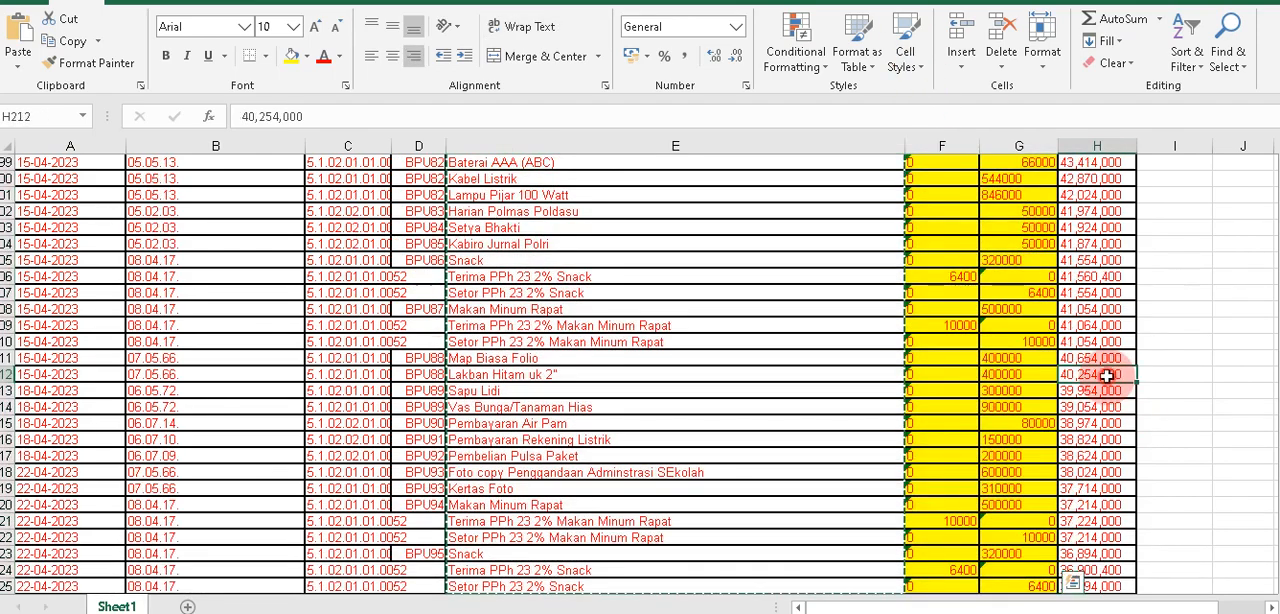
left_click(1088, 307)
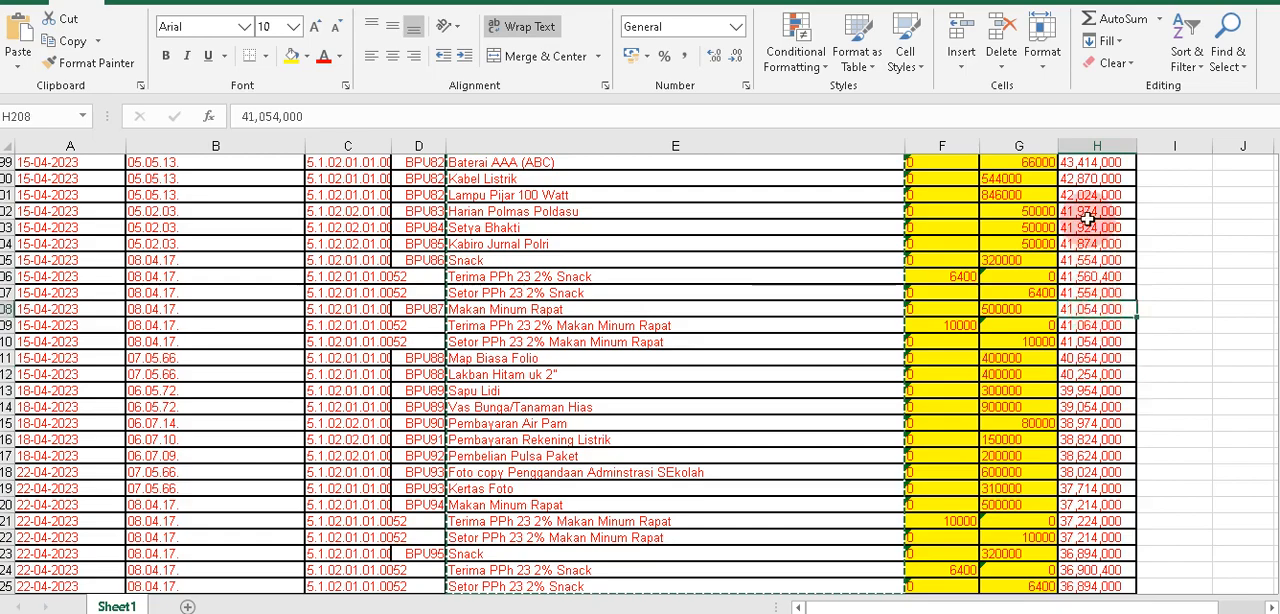
Compare the number formatting of the PENERIMAAN and PENGELUARAN columns with the SALDO column back up to row 21.
left_click(957, 146)
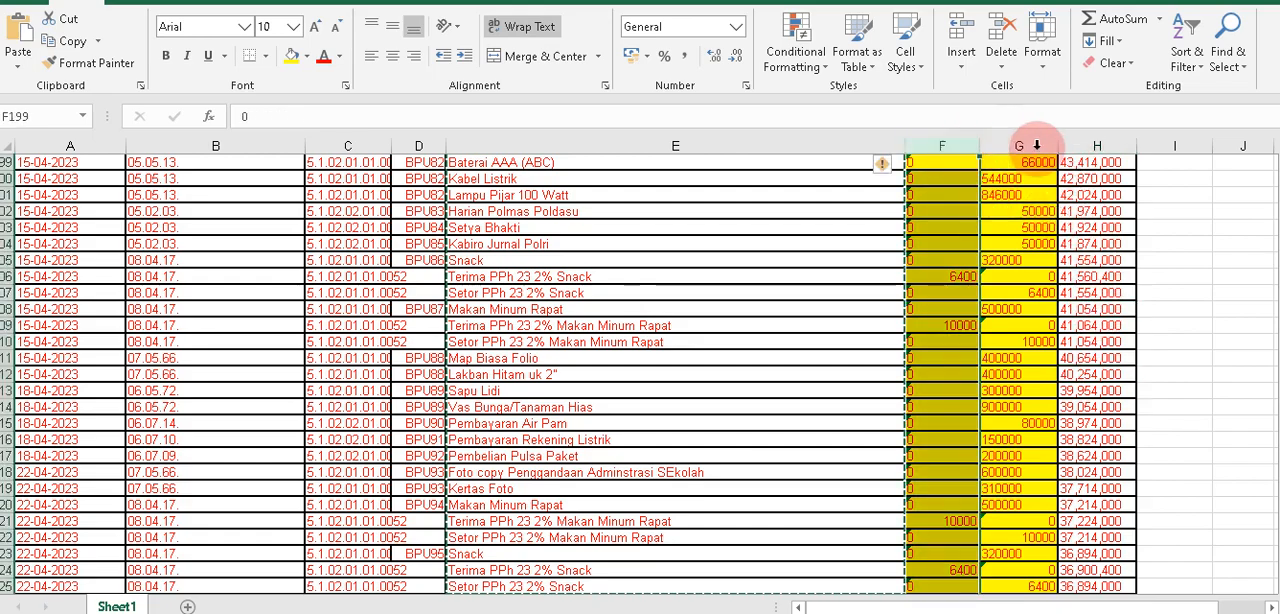
left_click(1099, 146)
scroll(1099, 240, "up", 16)
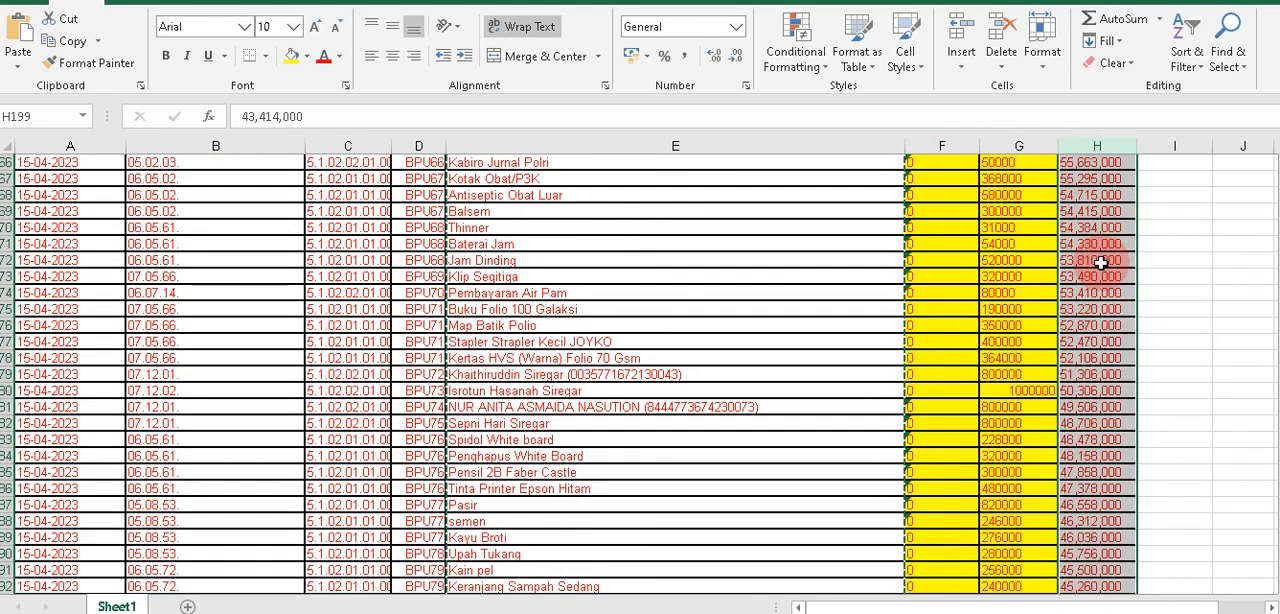
left_click_drag(946, 146, 1023, 148)
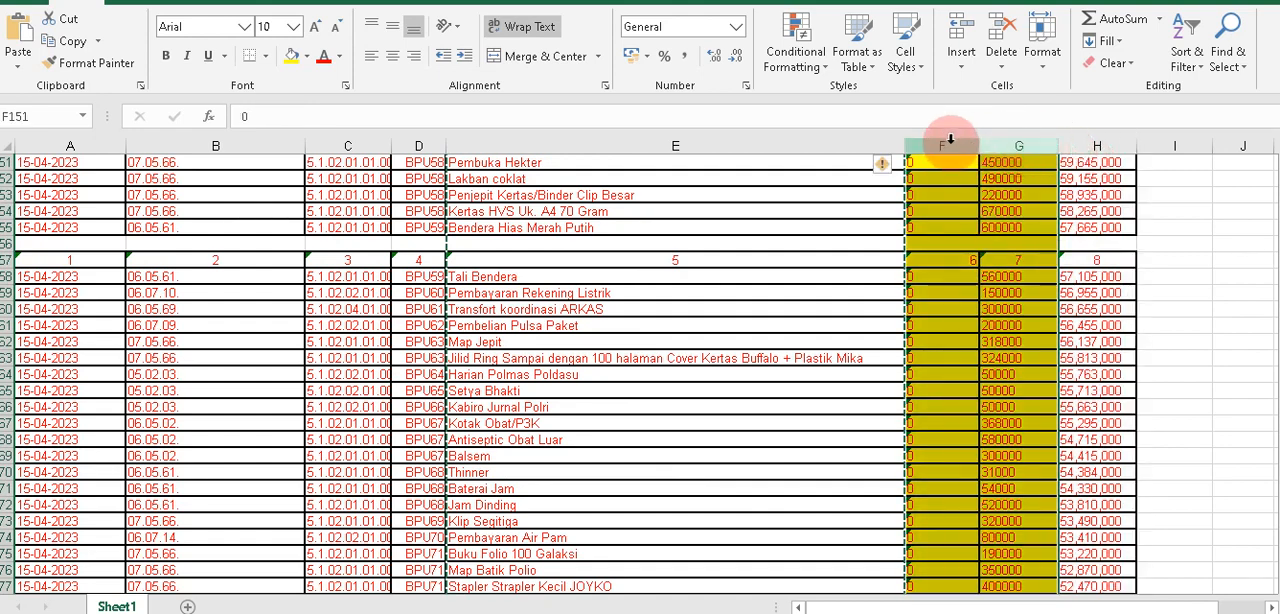
left_click_drag(946, 146, 1103, 141)
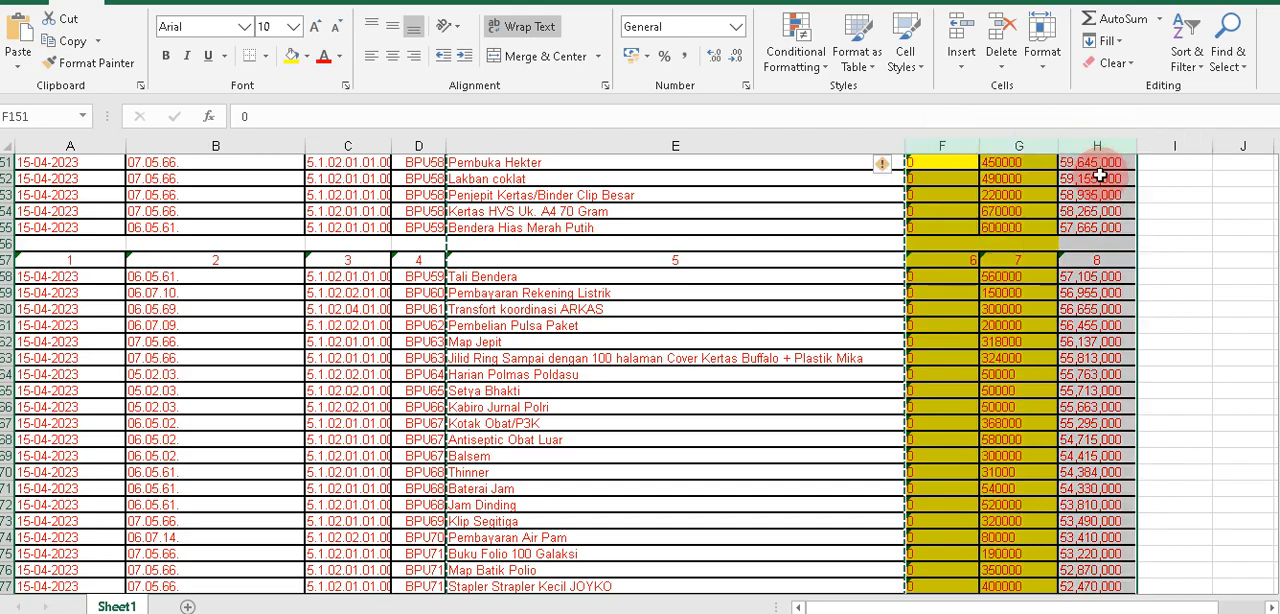
left_click(1100, 178)
scroll(1092, 197, "up", 14)
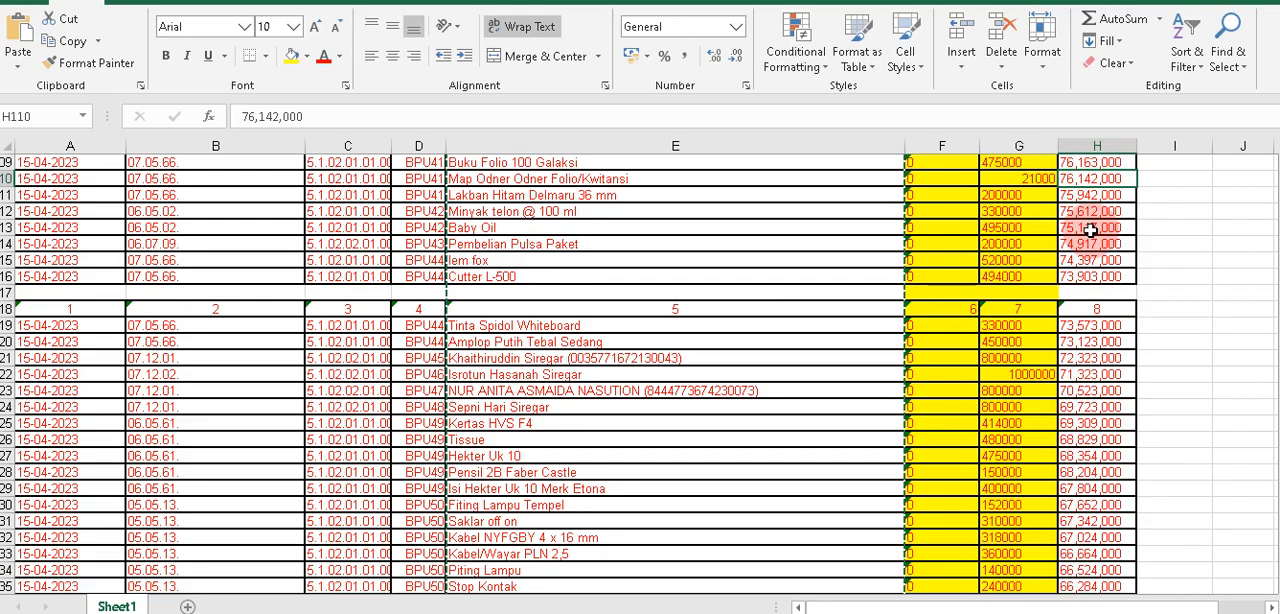
scroll(1092, 242, "up", 20)
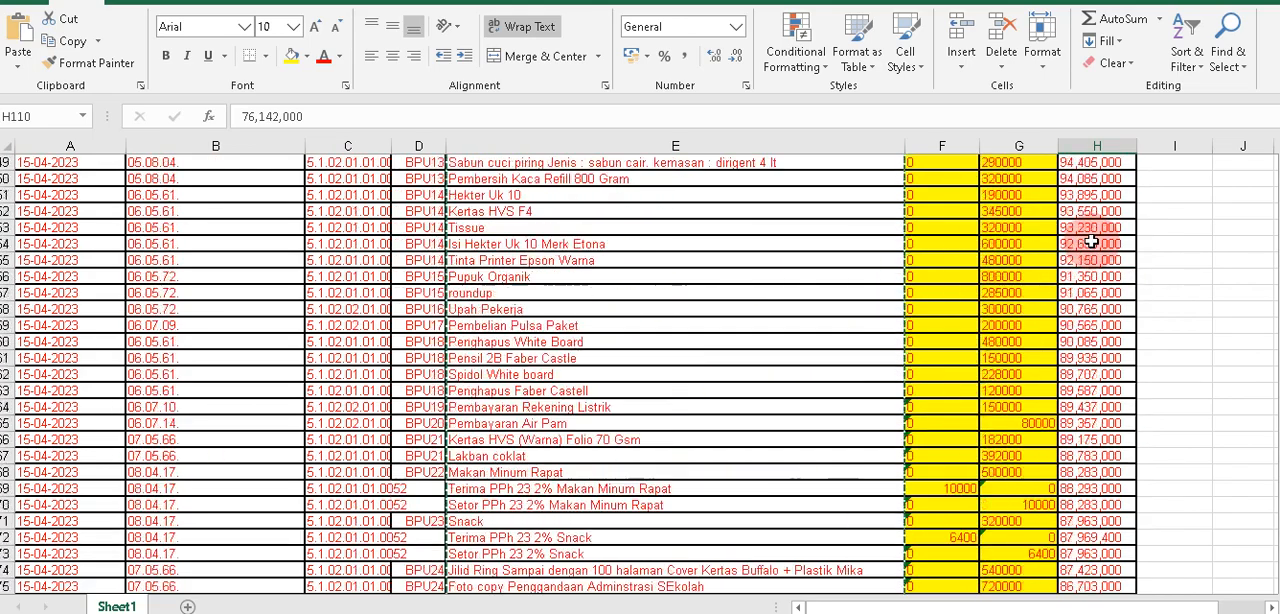
scroll(1092, 242, "up", 10)
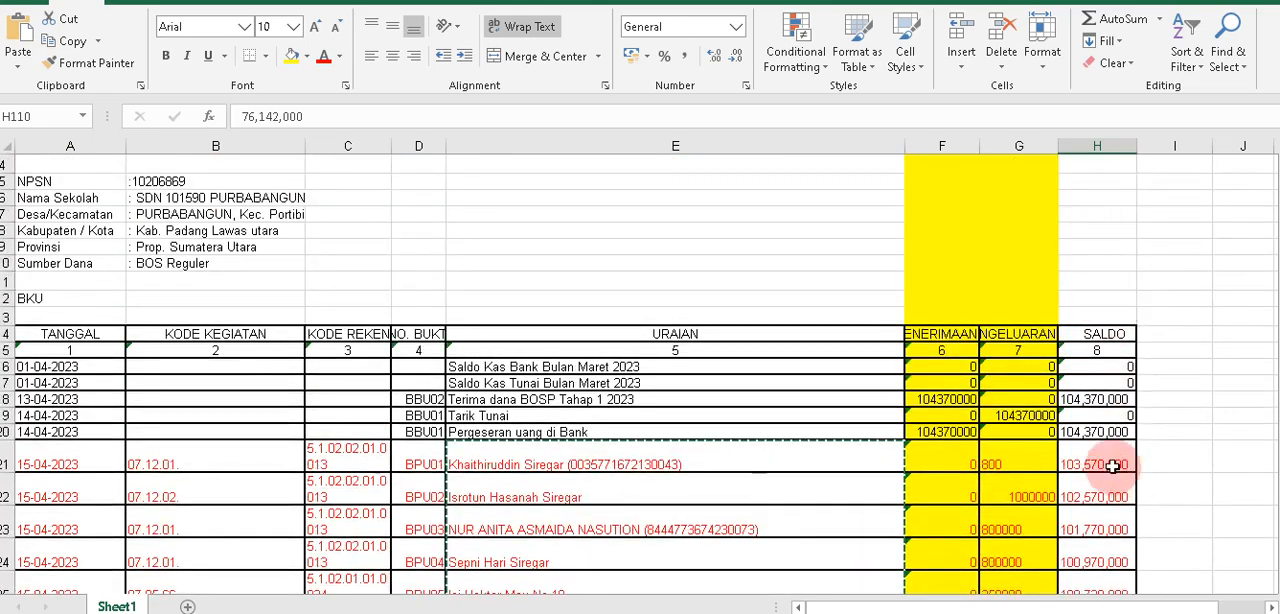
left_click(1029, 464)
left_click(1070, 459)
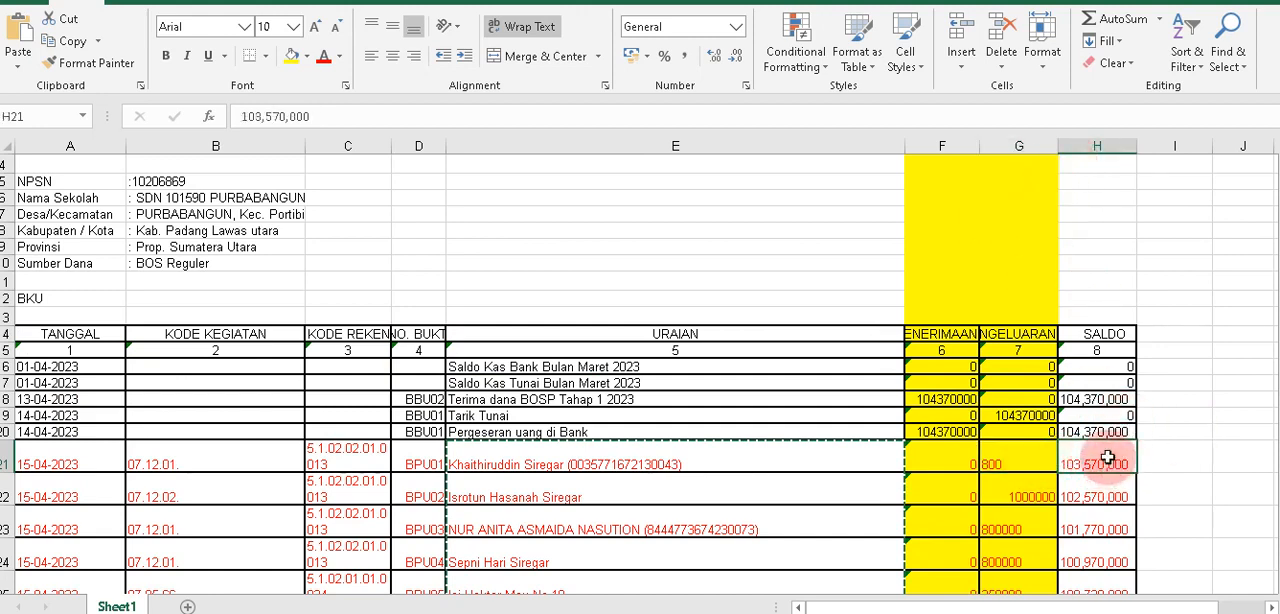
Remove all comma separators from the SALDO column H by replacing every "," with nothing.
left_click(1101, 143)
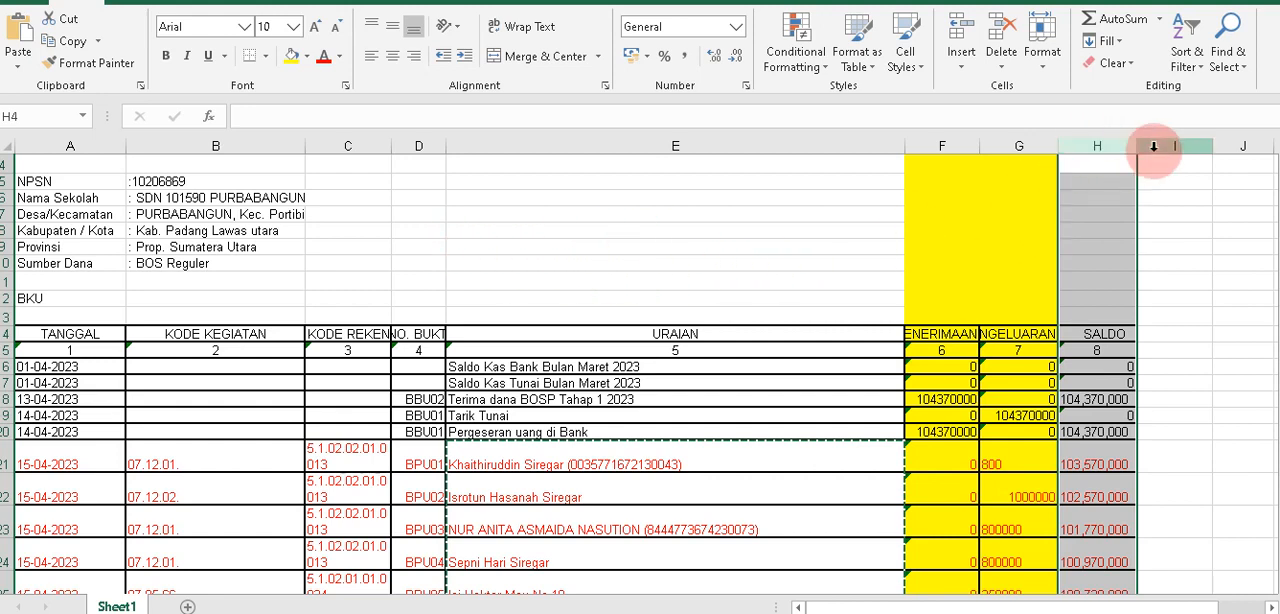
left_click(1101, 145)
key("ctrl+f")
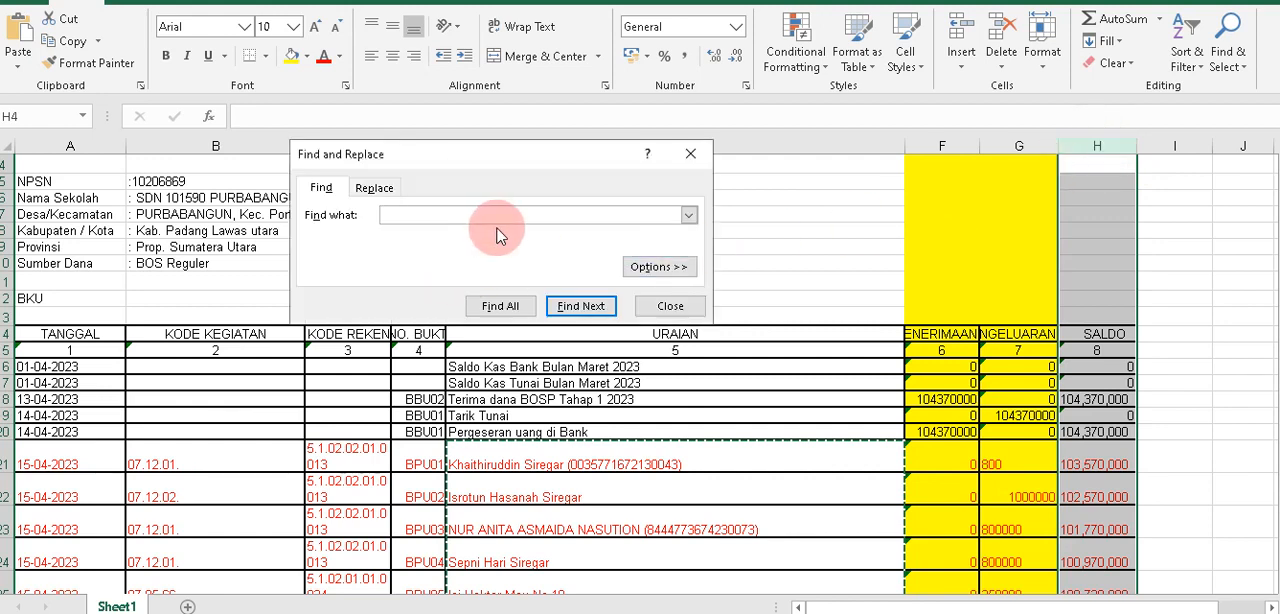
left_click(374, 188)
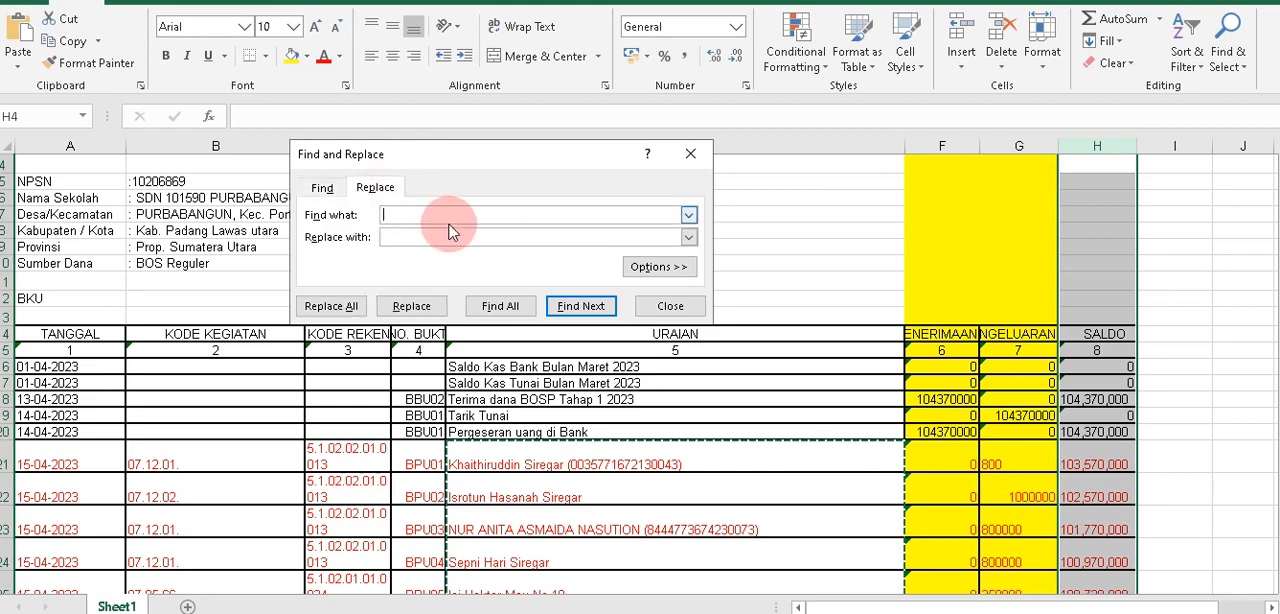
left_click(407, 236)
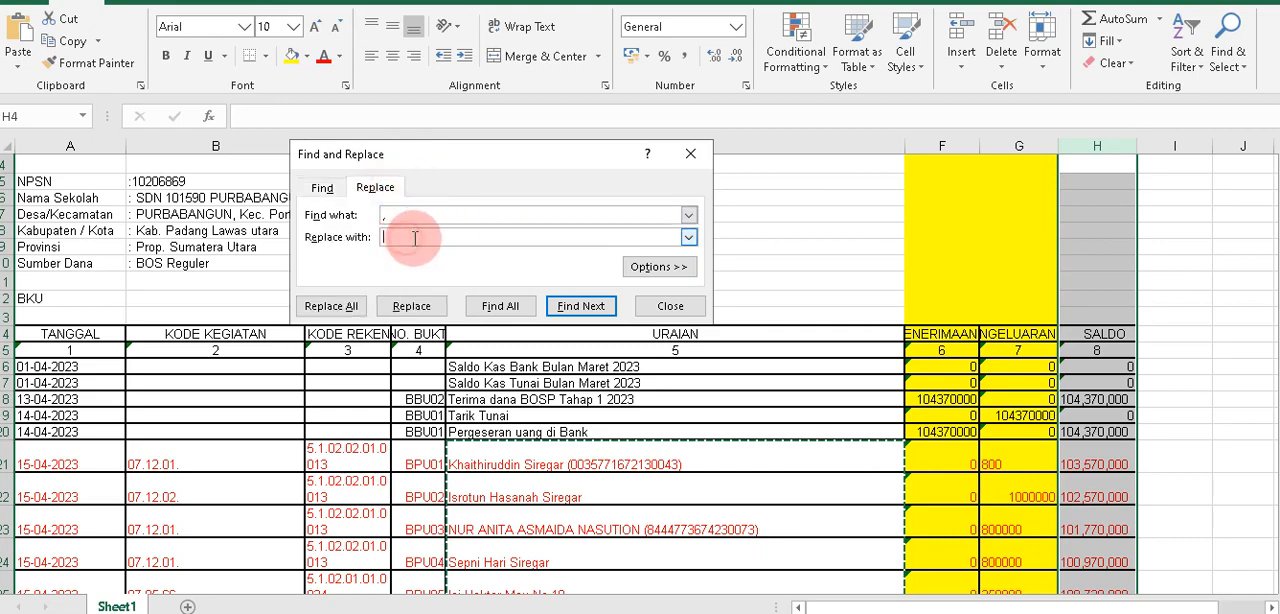
left_click(331, 306)
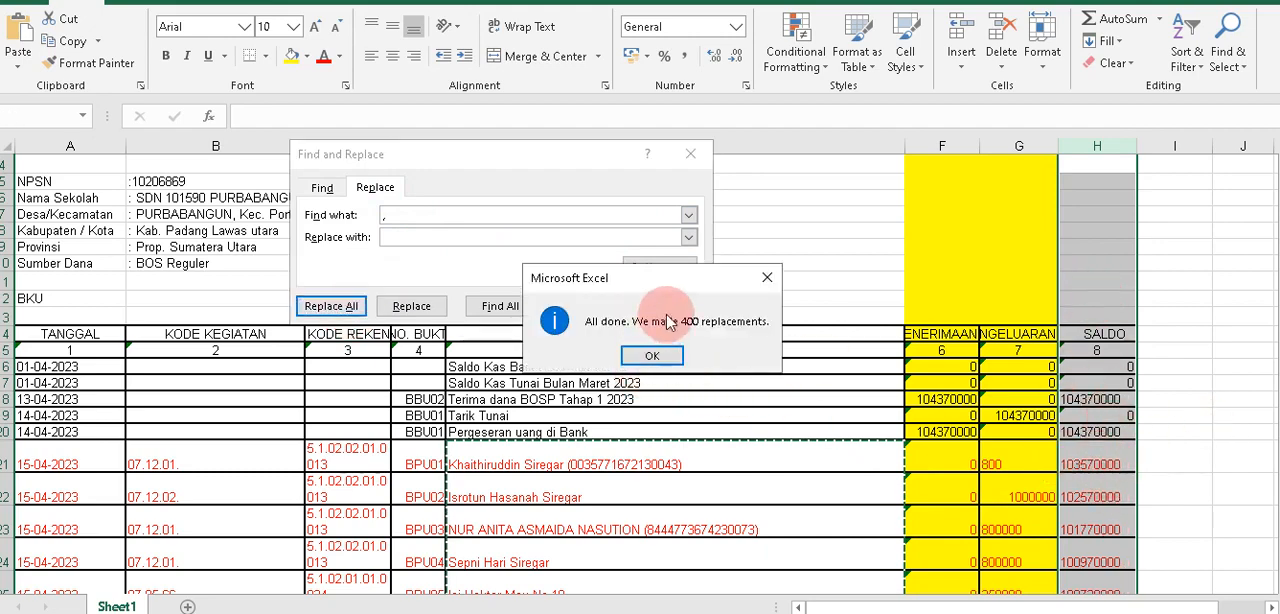
Finish the replacement and examine the SALDO amounts in column H down to row 38.
left_click(652, 356)
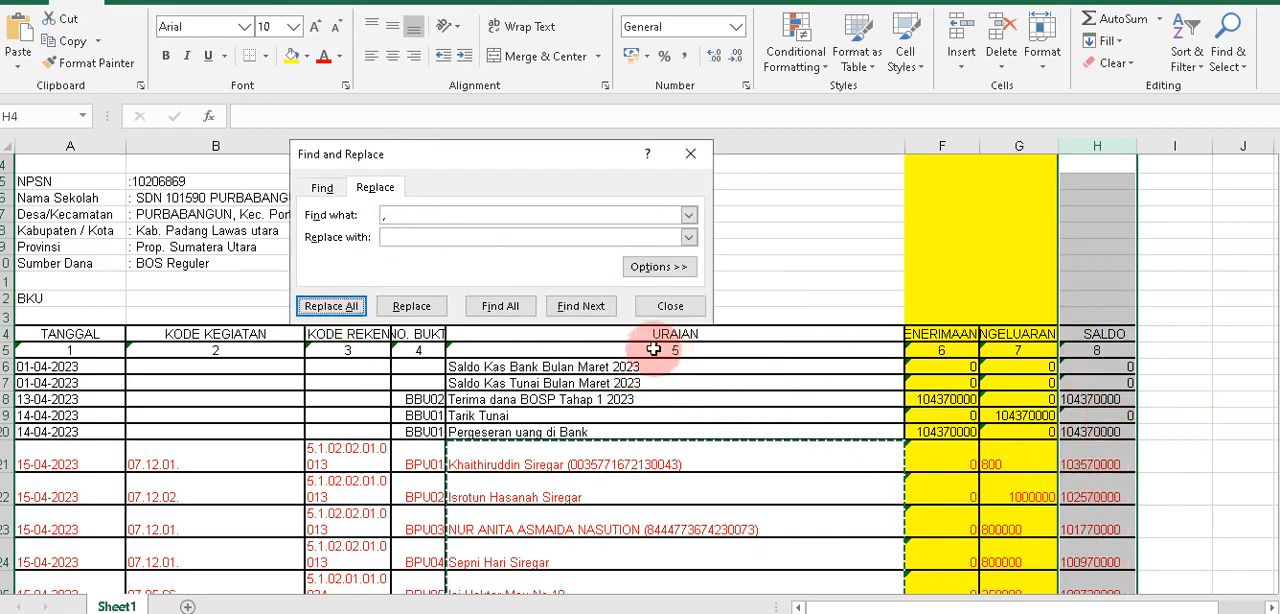
left_click(670, 306)
left_click(1086, 430)
scroll(1084, 432, "down", 2)
left_click(1099, 445)
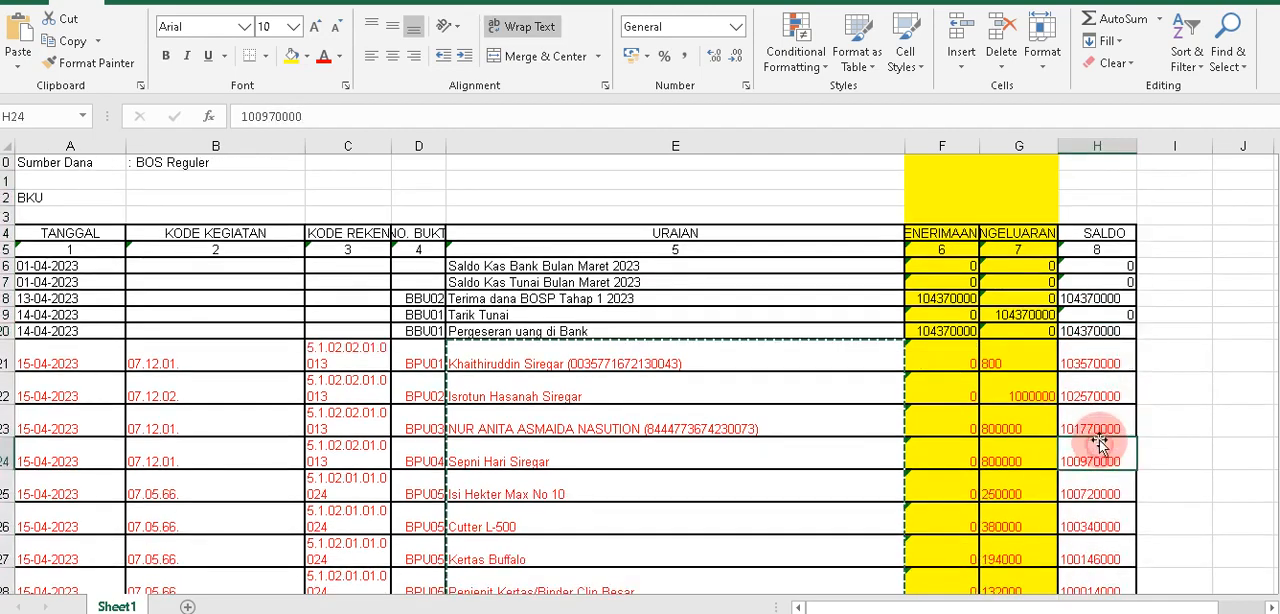
left_click(1096, 146)
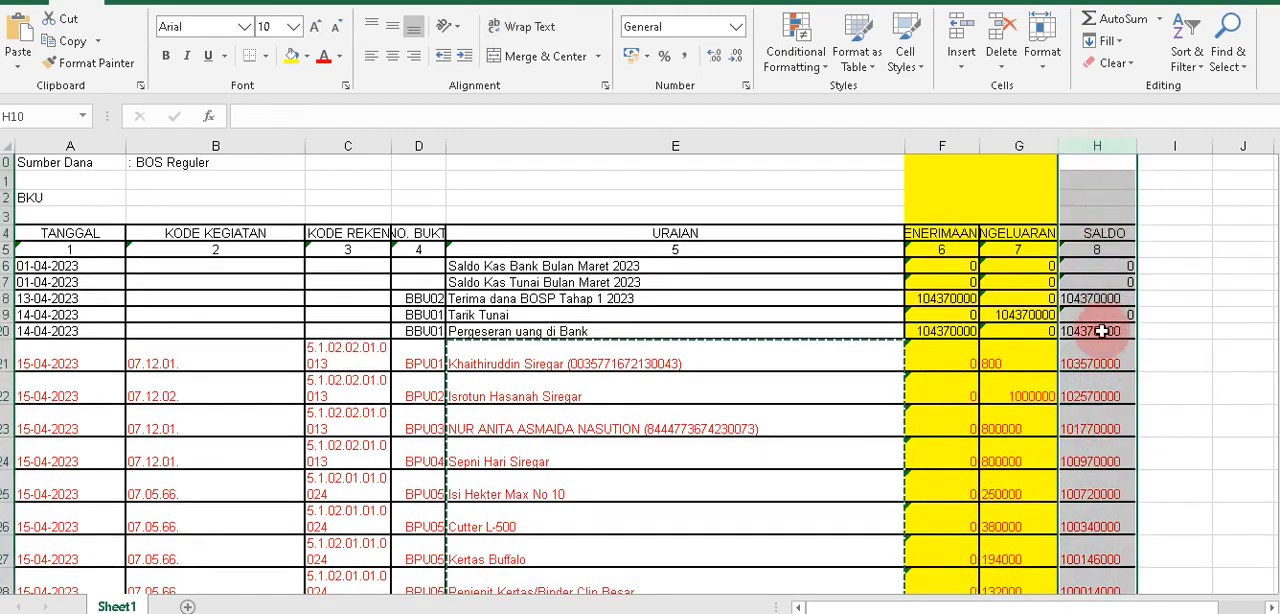
scroll(1109, 415, "down", 4)
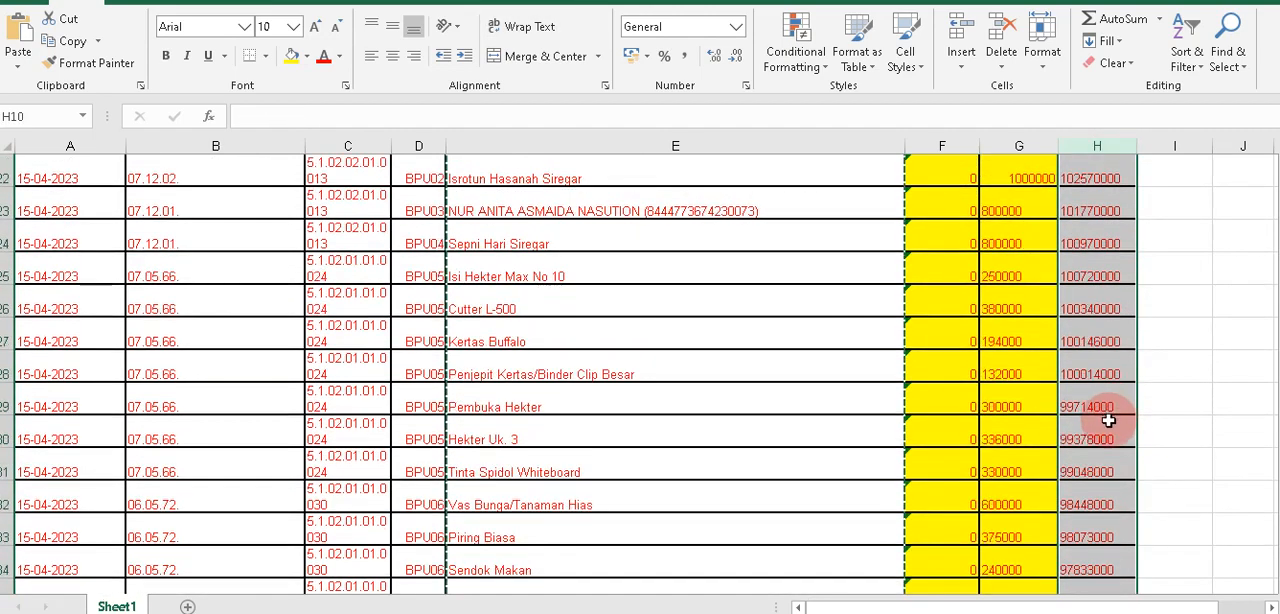
scroll(1105, 418, "down", 3)
left_click(1094, 402)
scroll(1093, 395, "up", 5)
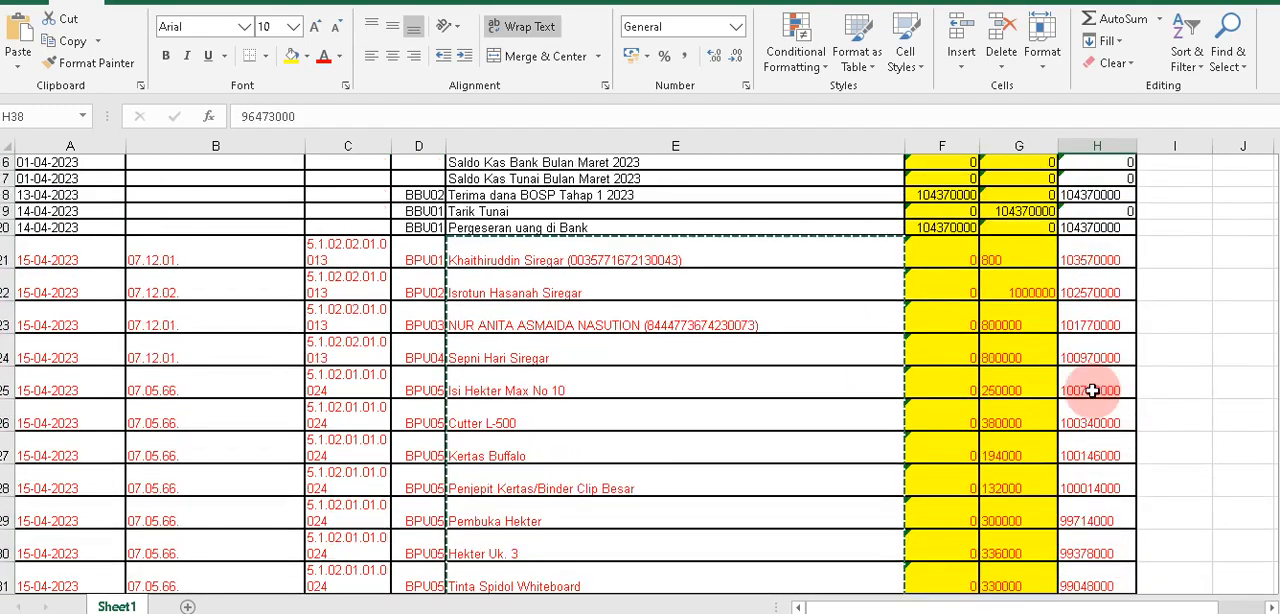
scroll(1093, 390, "up", 4)
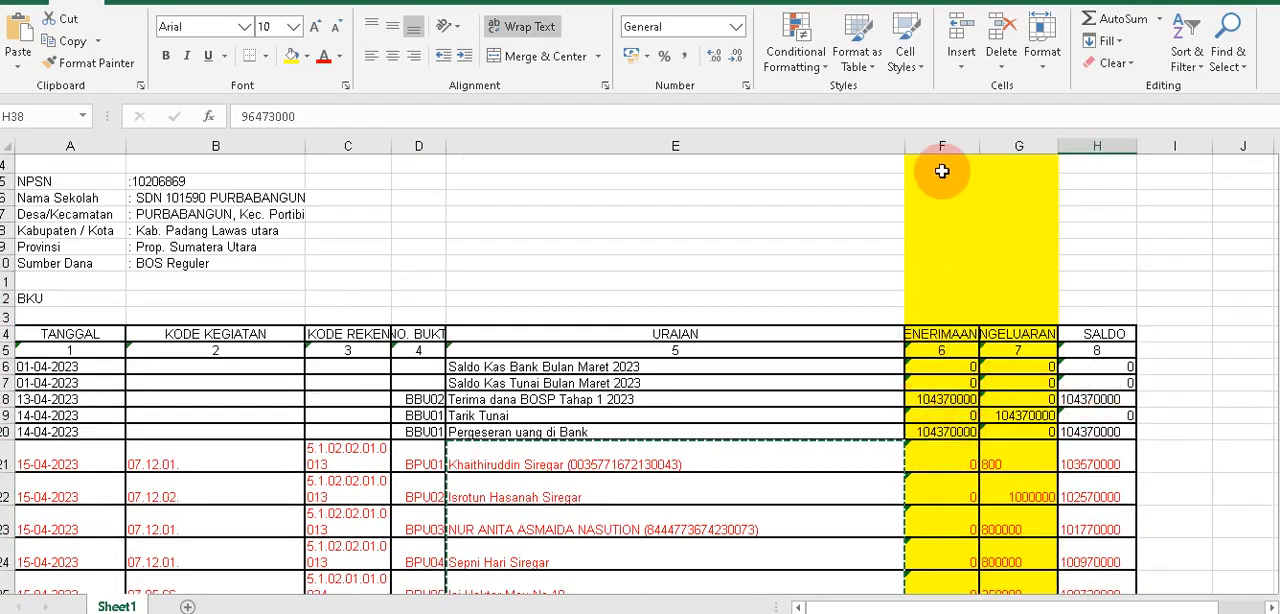
Copy the PENERIMAAN and PENGELUARAN amounts in F21:G225, ending at the last "Setor PPh 23 2% Snack" row.
left_click_drag(942, 146, 1016, 145)
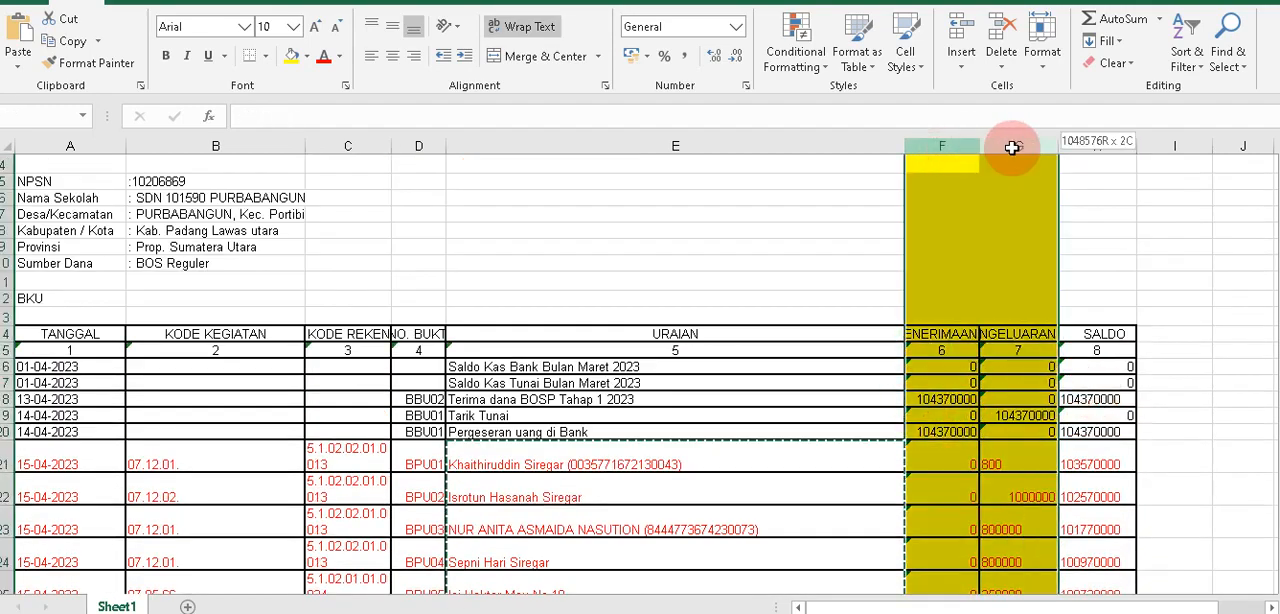
left_click(939, 340)
scroll(1006, 470, "down", 1)
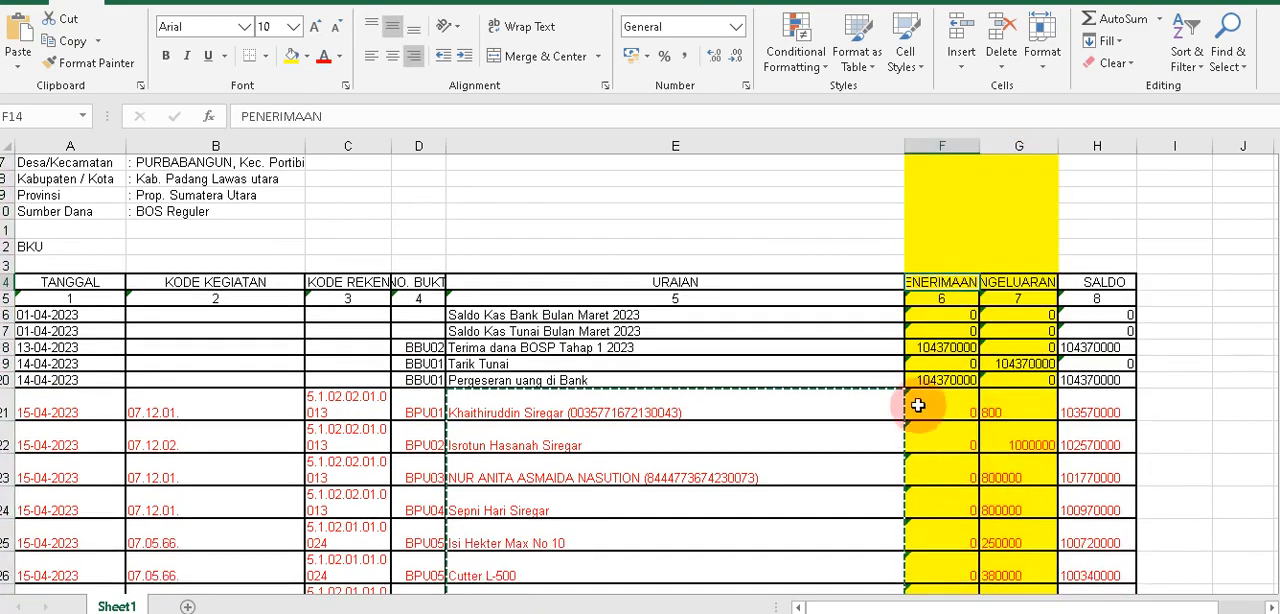
left_click_drag(917, 405, 1024, 187)
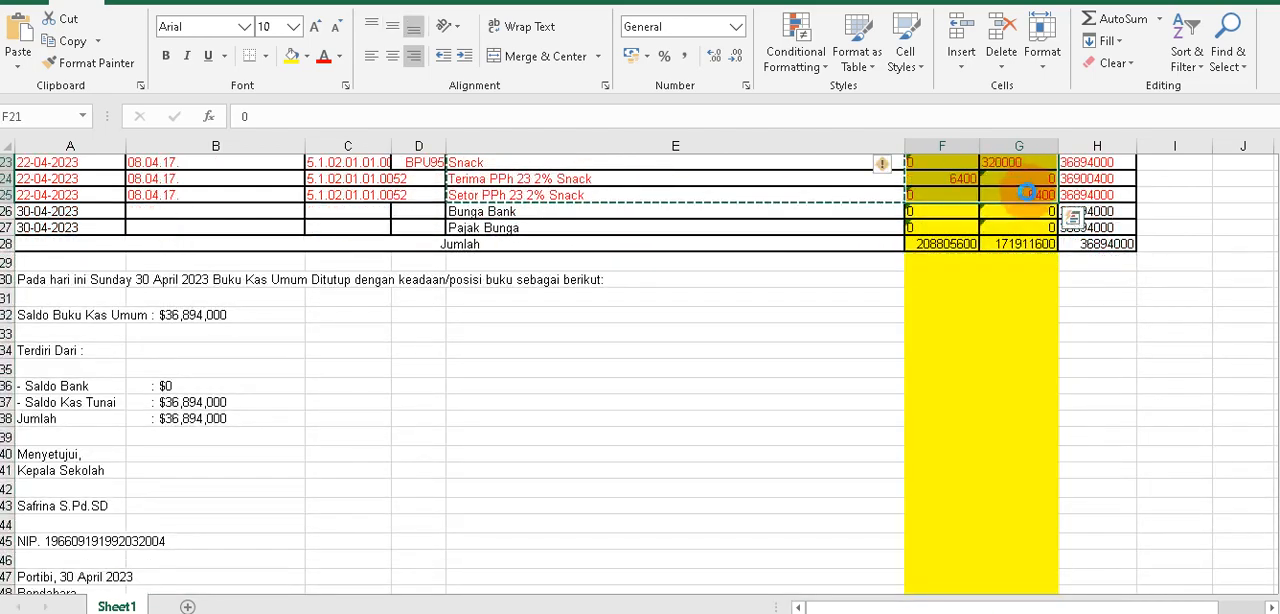
key("ctrl+c")
Switch to the APLIKASI A2 v4 workbook and paste the copied amounts as values into PENERIMAAN and PENGELUARAN of DATA AWAL, starting at M9.
left_click(571, 612)
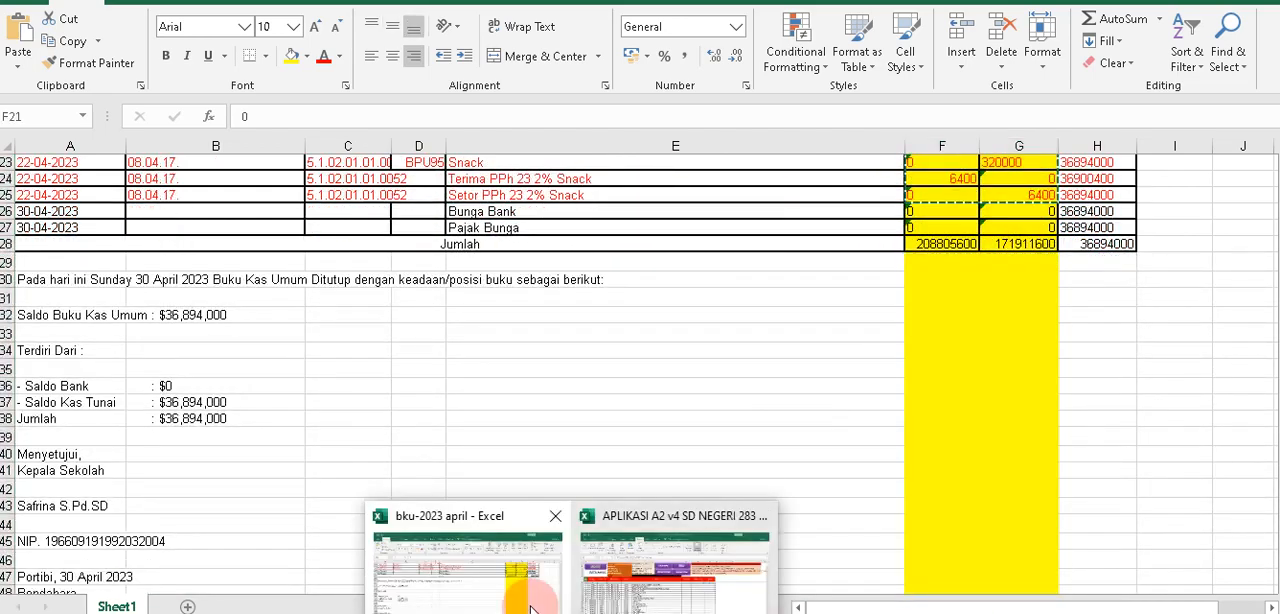
left_click(631, 585)
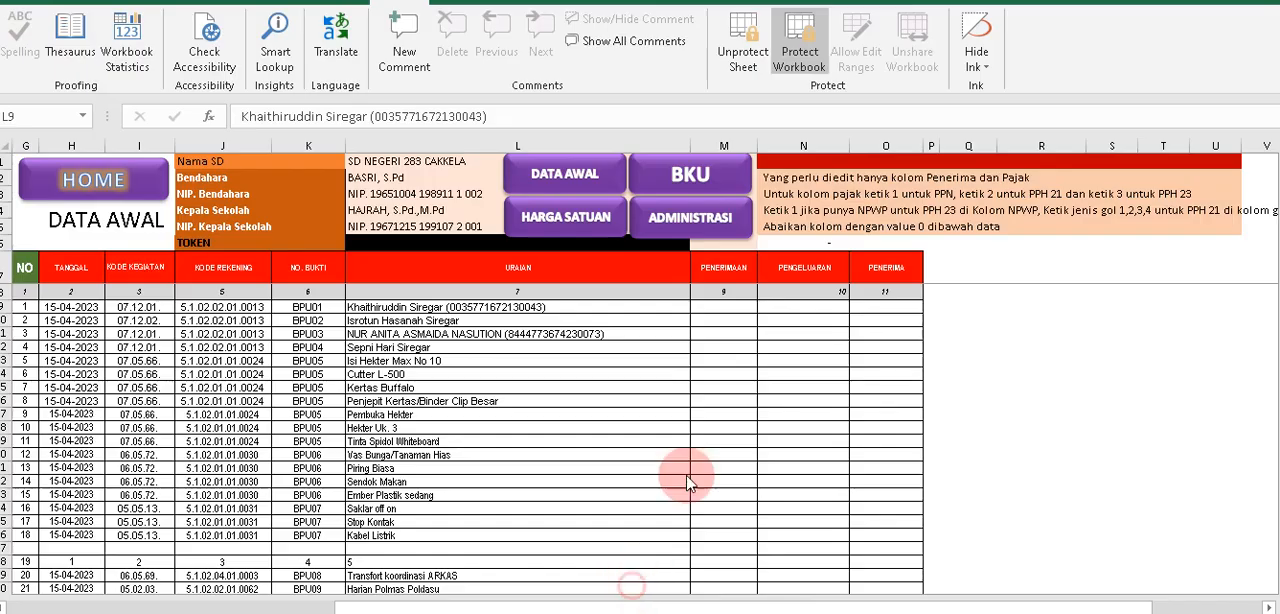
right_click(741, 306)
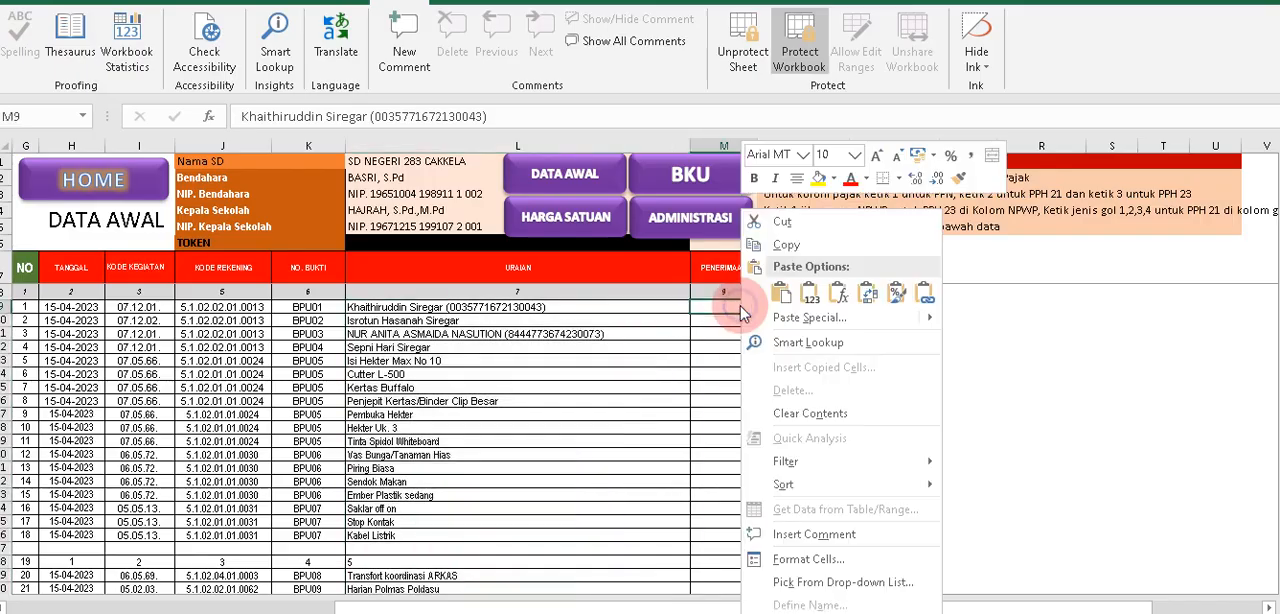
left_click(865, 292)
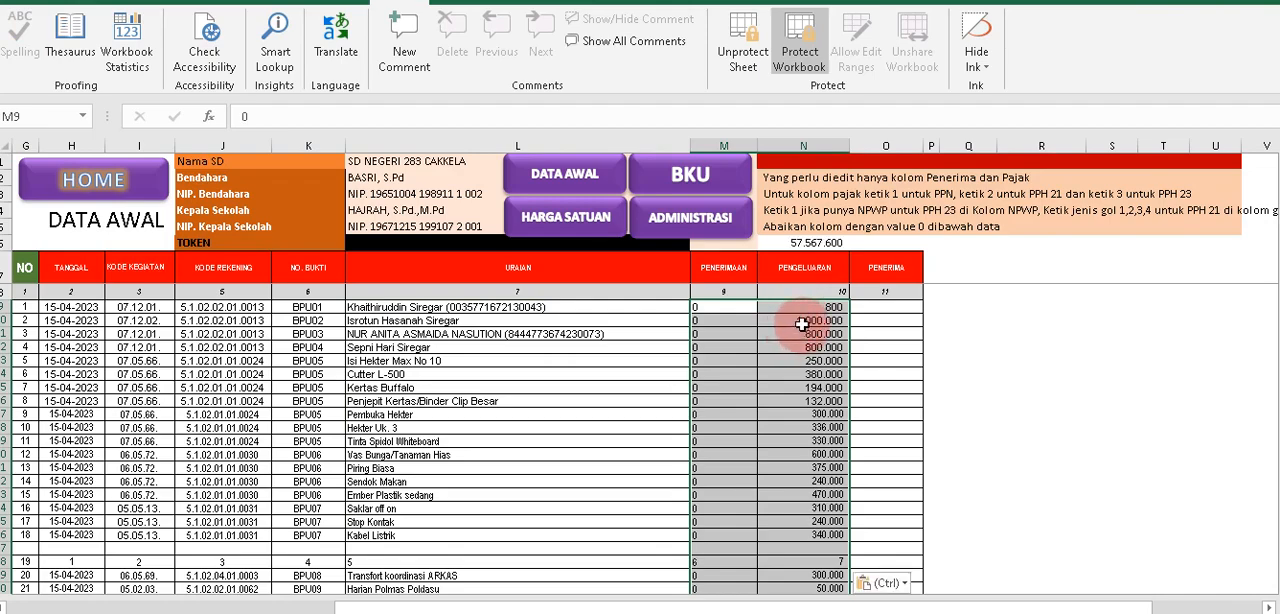
Check the pasted PENERIMAAN and PENGELUARAN amounts in DATA AWAL down to the last entry in row 213.
scroll(802, 324, "down", 20)
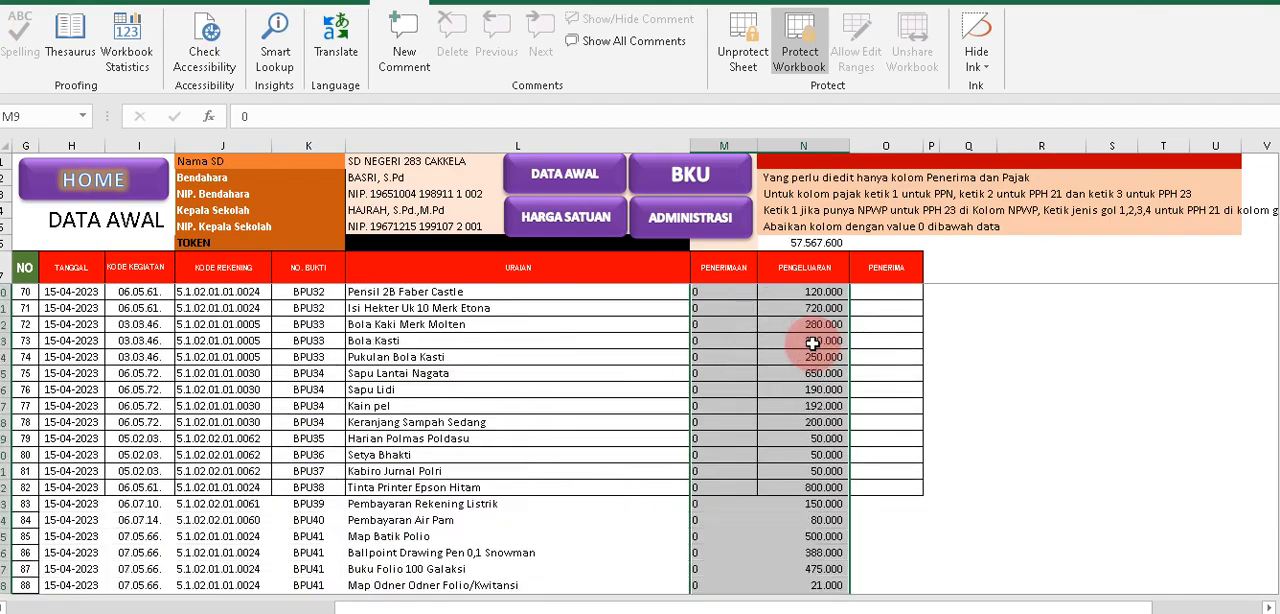
scroll(812, 343, "down", 20)
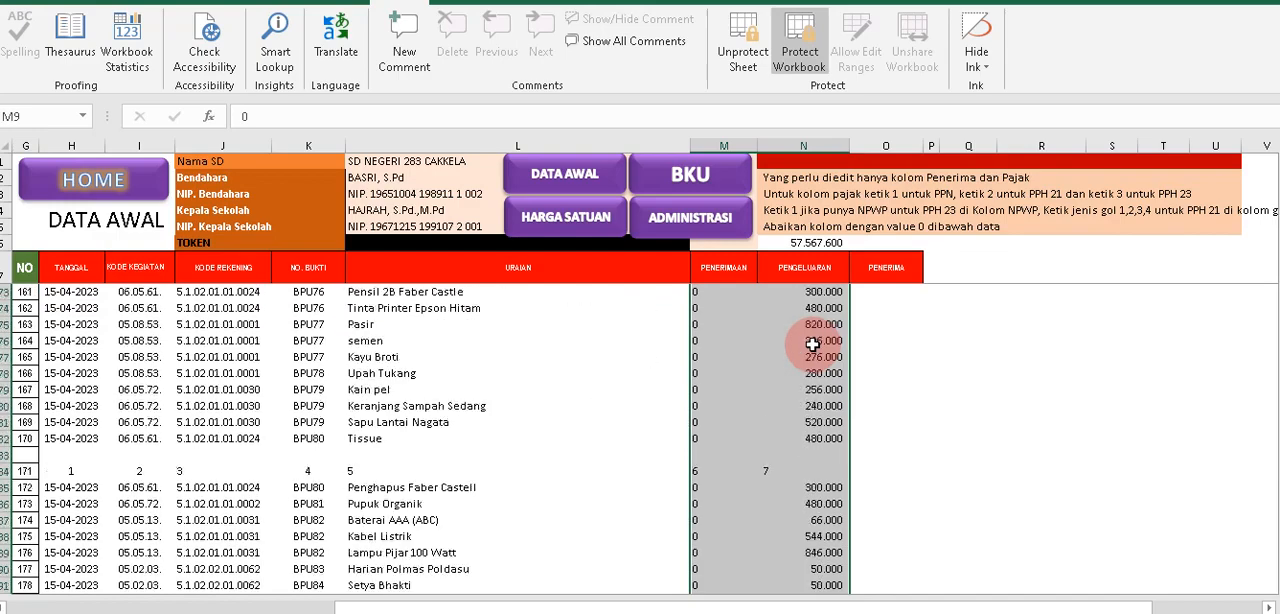
scroll(812, 343, "down", 12)
scroll(814, 374, "up", 2)
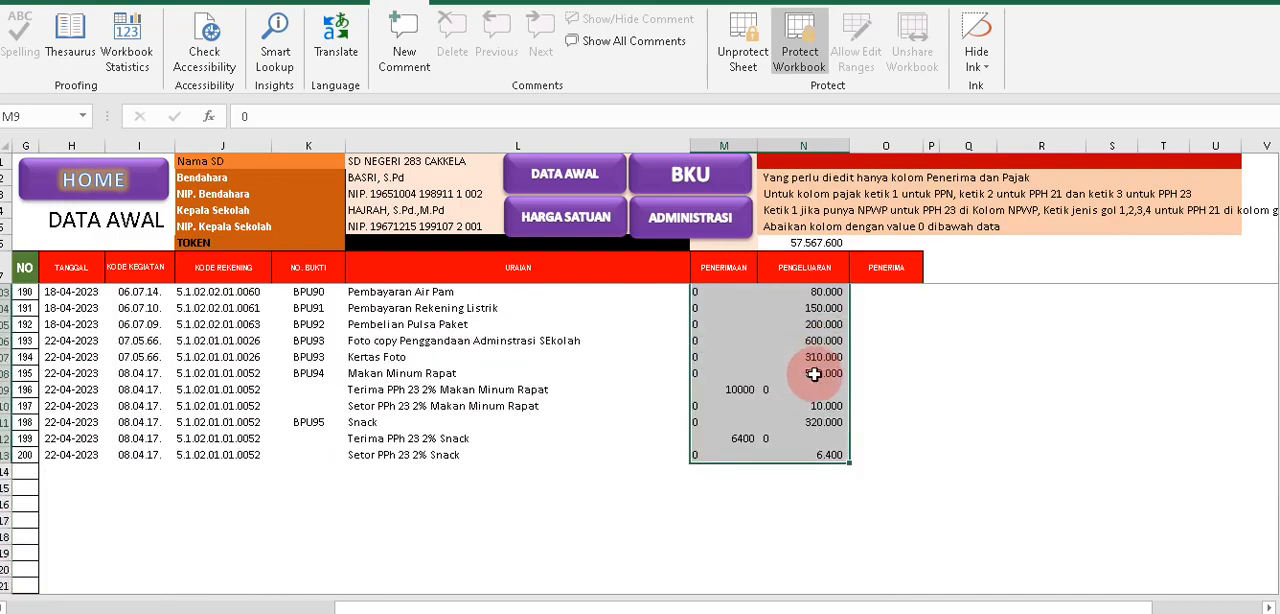
left_click(814, 374)
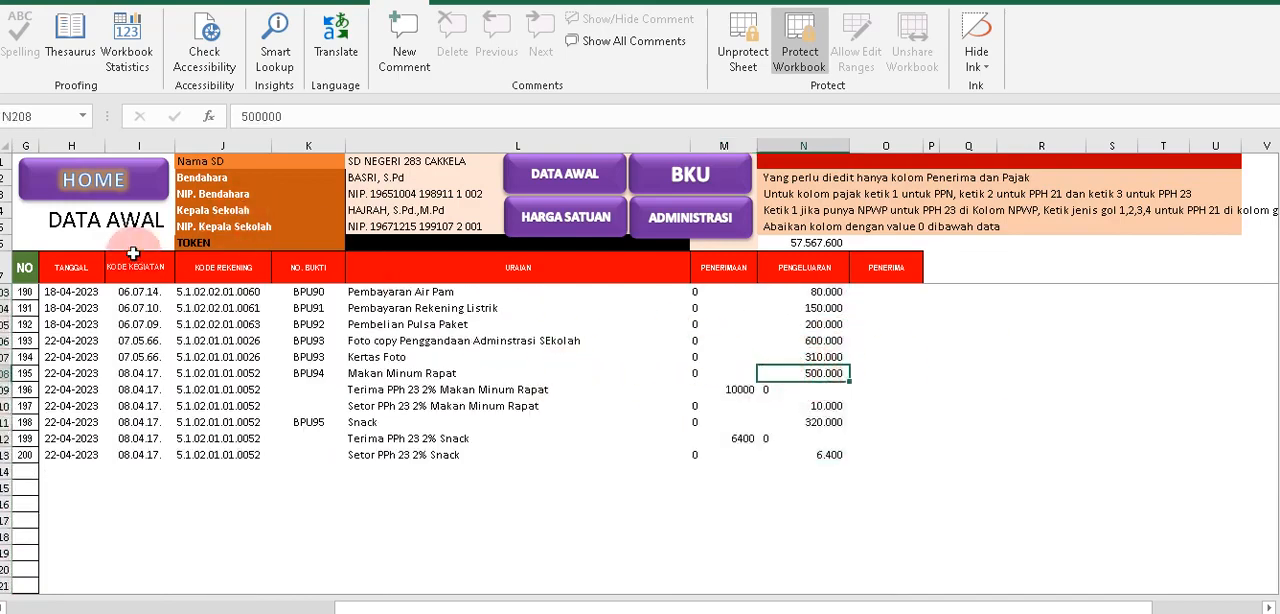
left_click(843, 459)
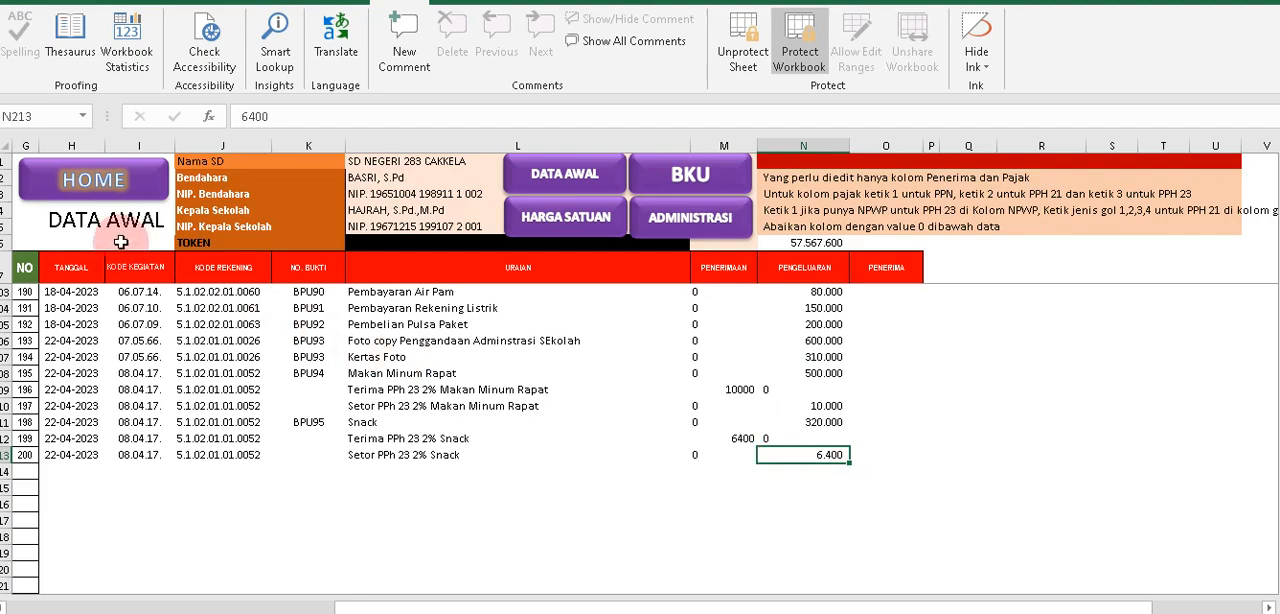
Compare the NO. BUKTI entries BPU01 to BPU10 in the BKU sheet with the repeated BPU05 rows in DATA AWAL.
left_click(663, 189)
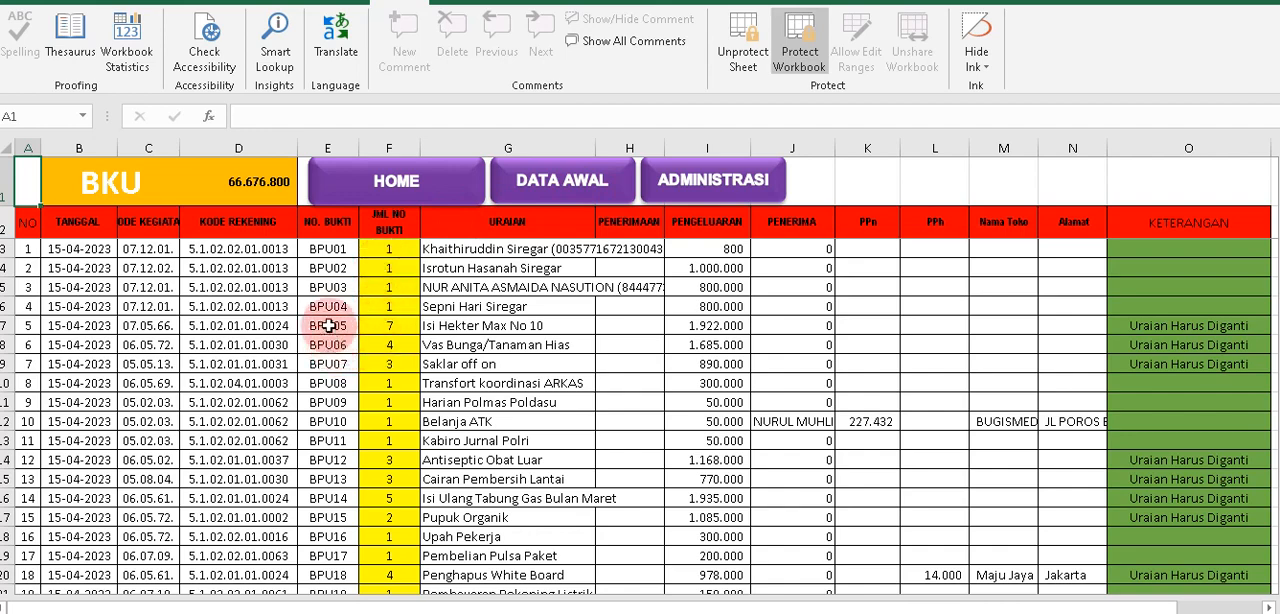
left_click_drag(328, 268, 320, 383)
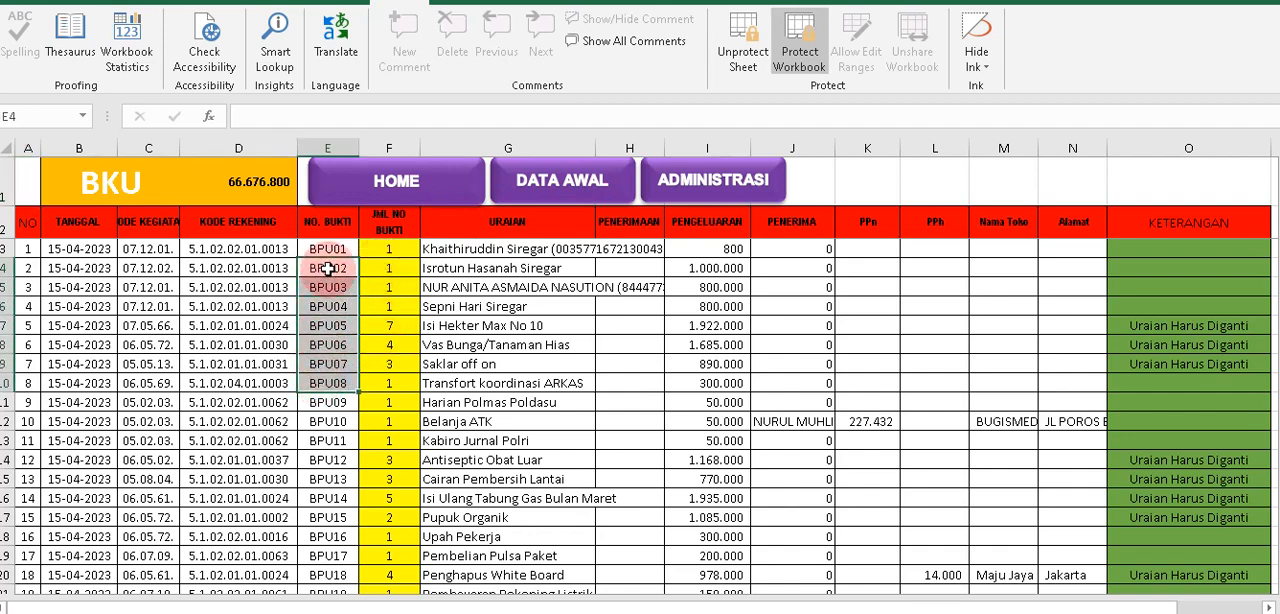
left_click_drag(328, 249, 330, 421)
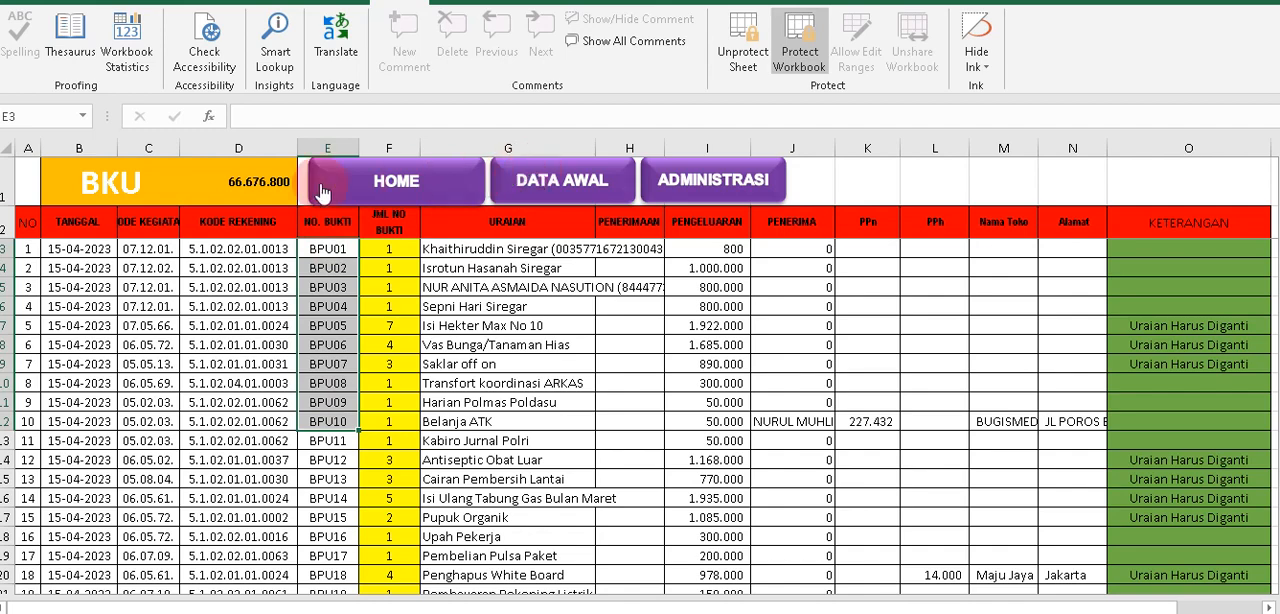
left_click(533, 192)
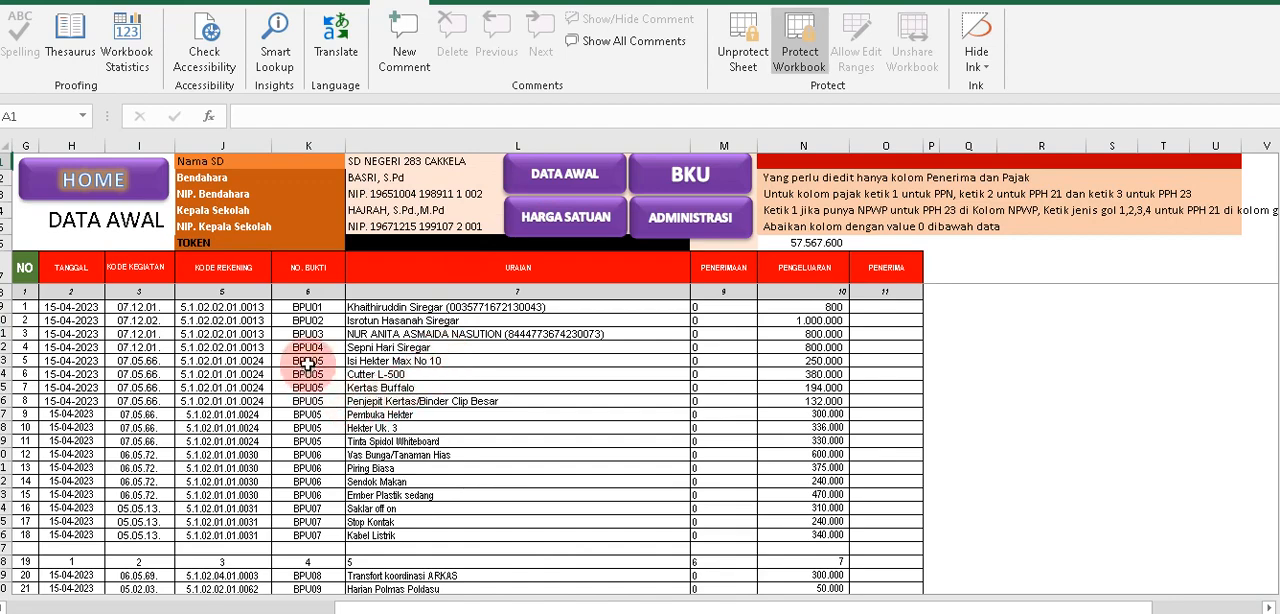
left_click_drag(307, 366, 309, 401)
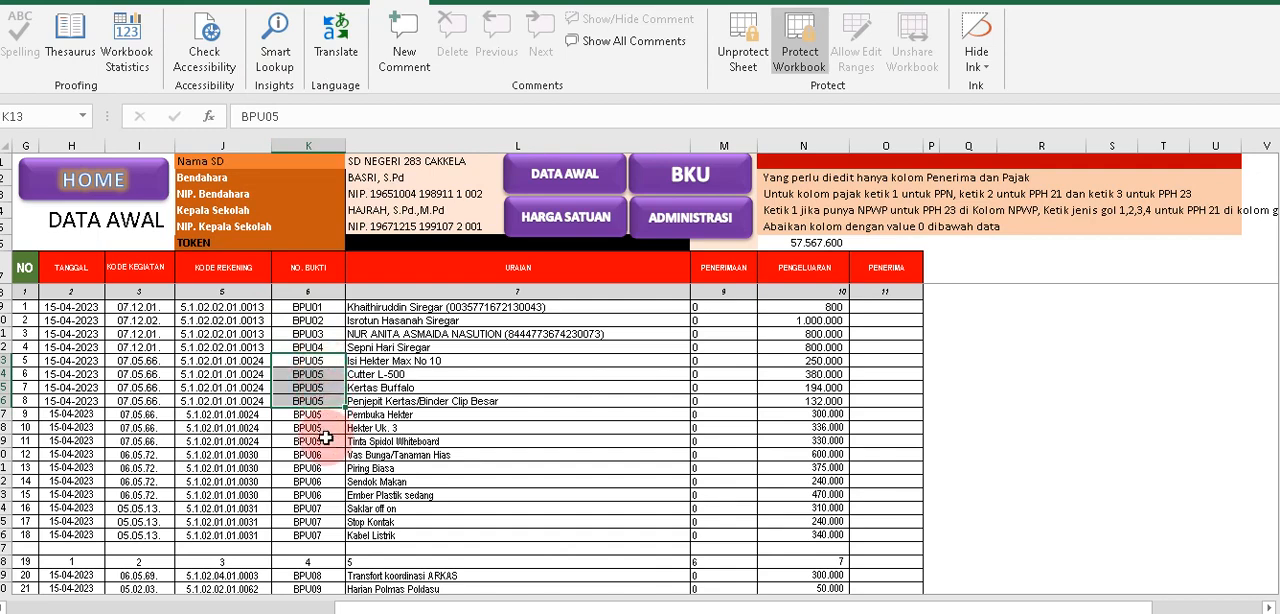
left_click_drag(325, 360, 323, 442)
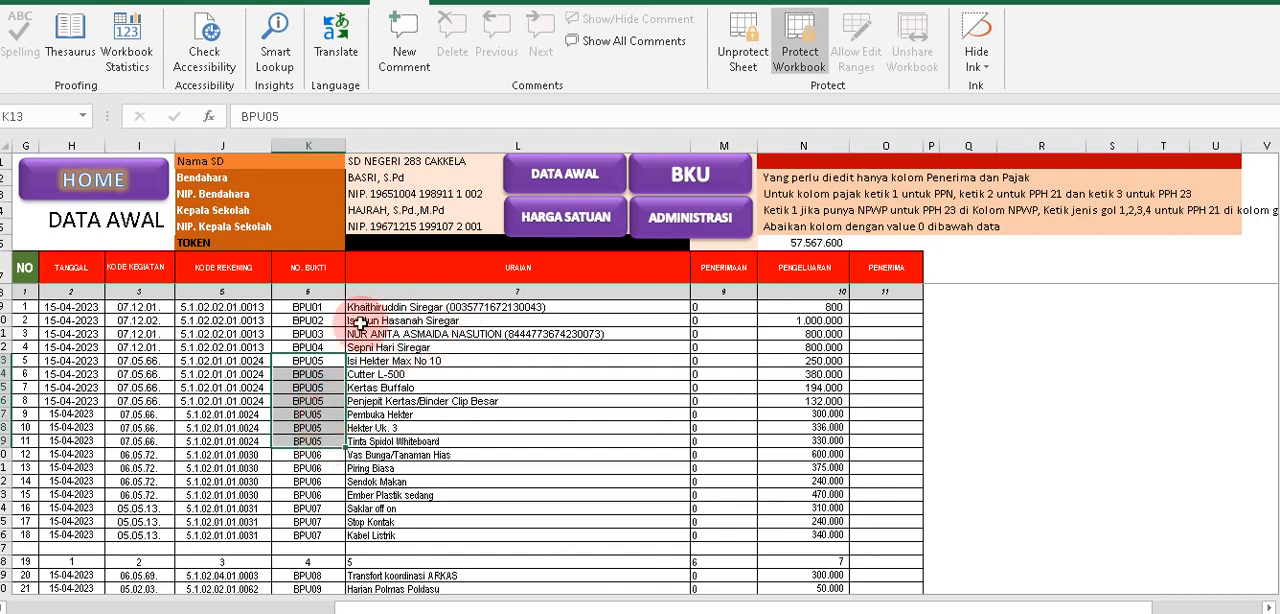
left_click_drag(309, 362, 551, 438)
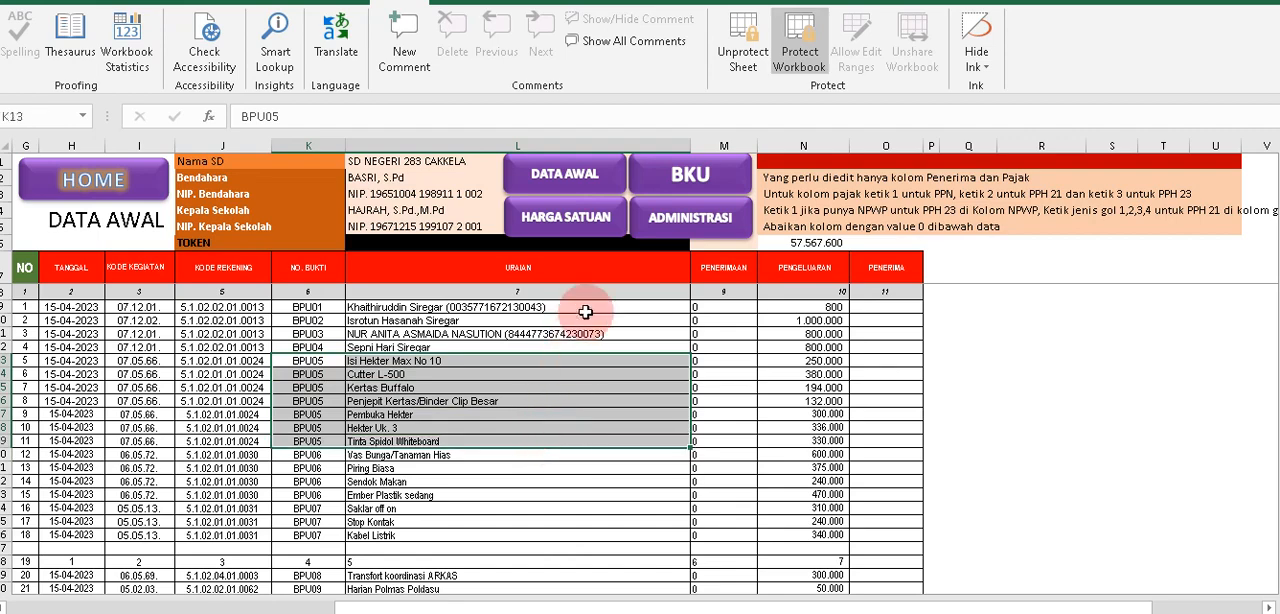
Return to the BKU sheet and examine the JML NO BUKTI, KETERANGAN and URAIAN cells of BPU05.
left_click(673, 182)
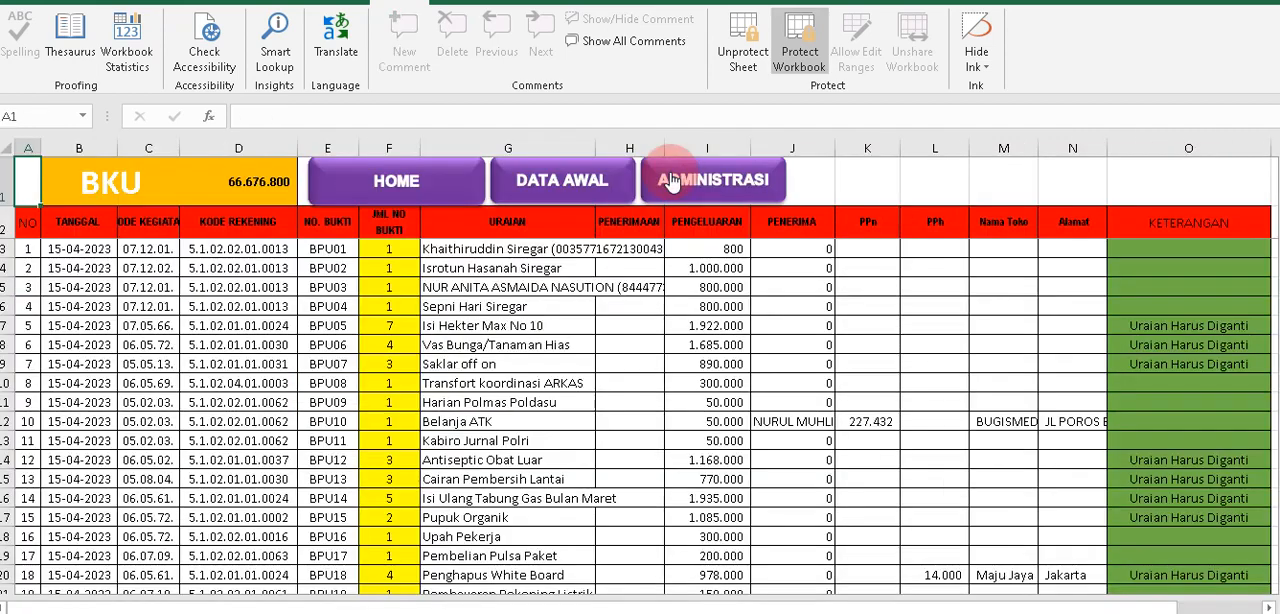
left_click(340, 328)
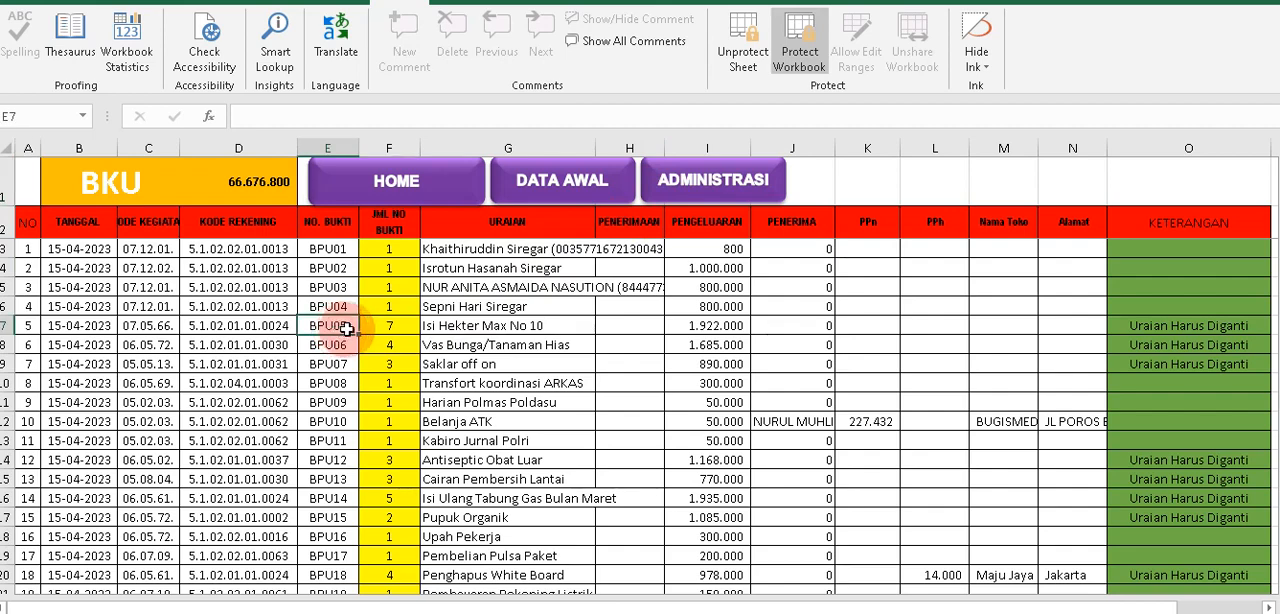
left_click(376, 324)
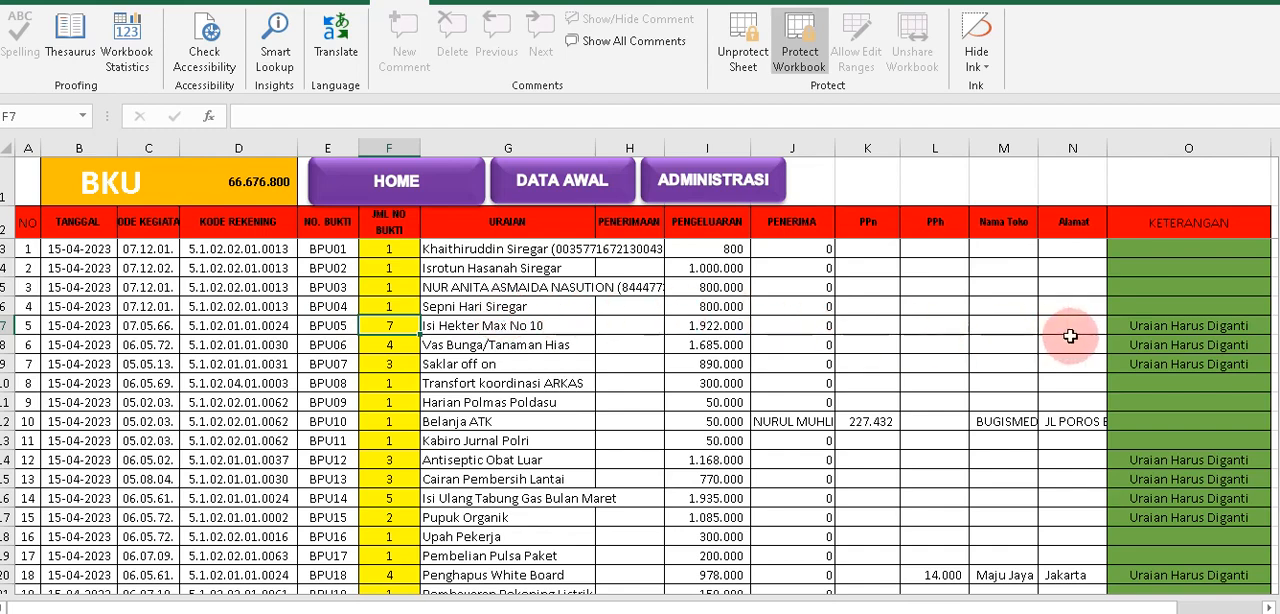
left_click(1160, 327)
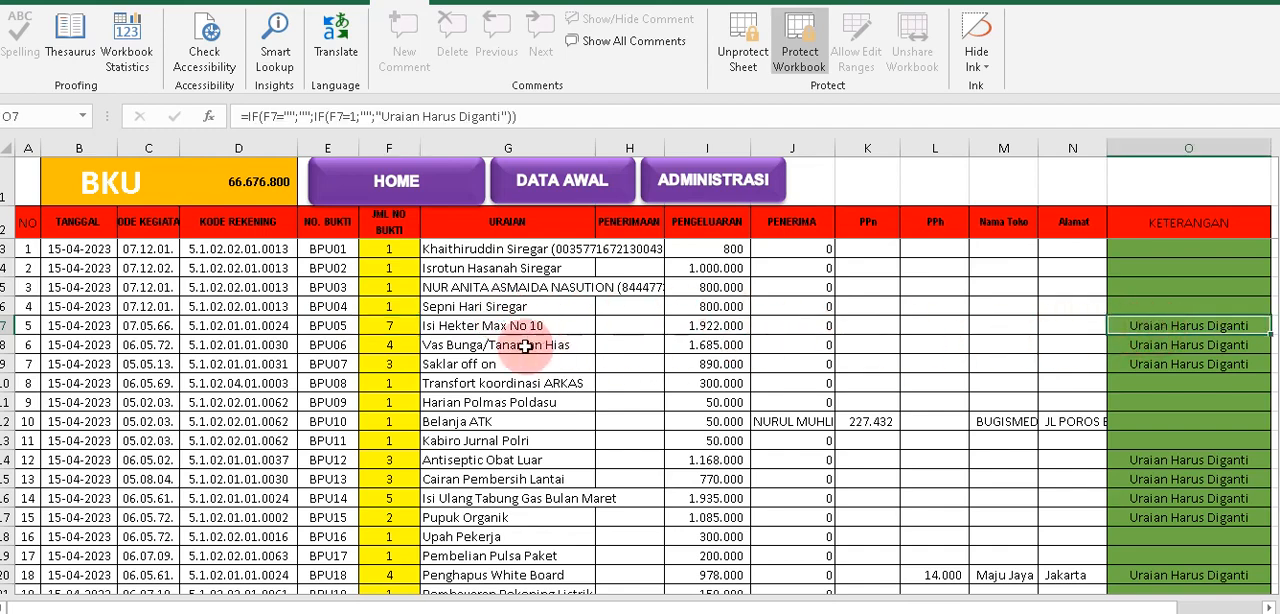
left_click(480, 322)
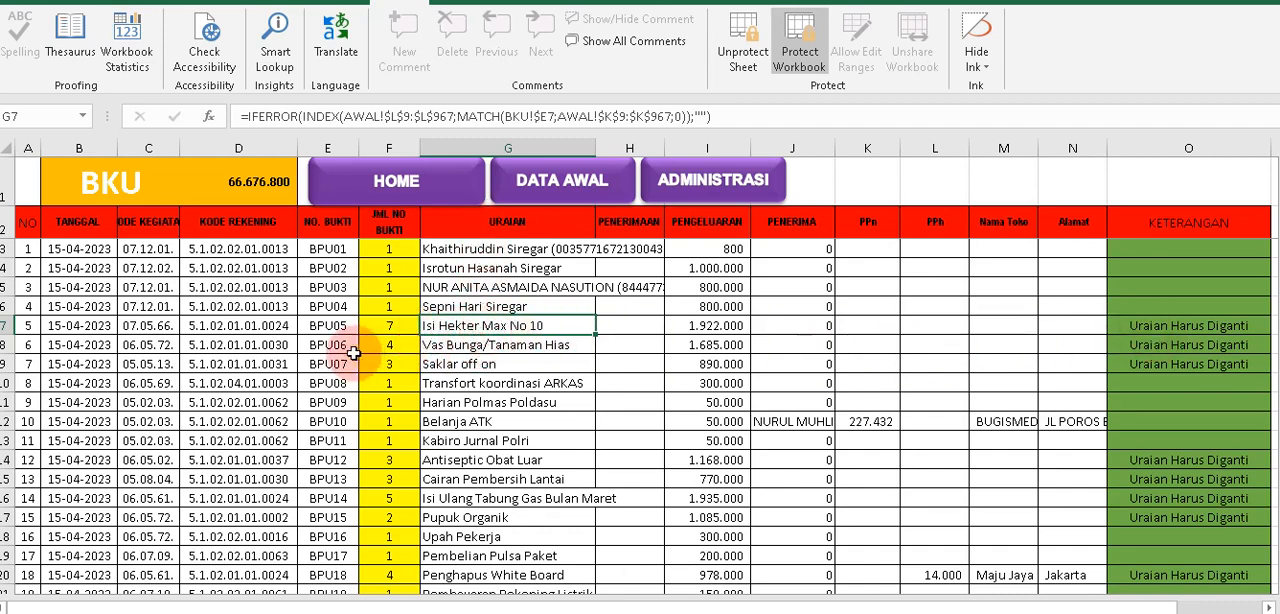
left_click(387, 327)
type("7")
key("Tab")
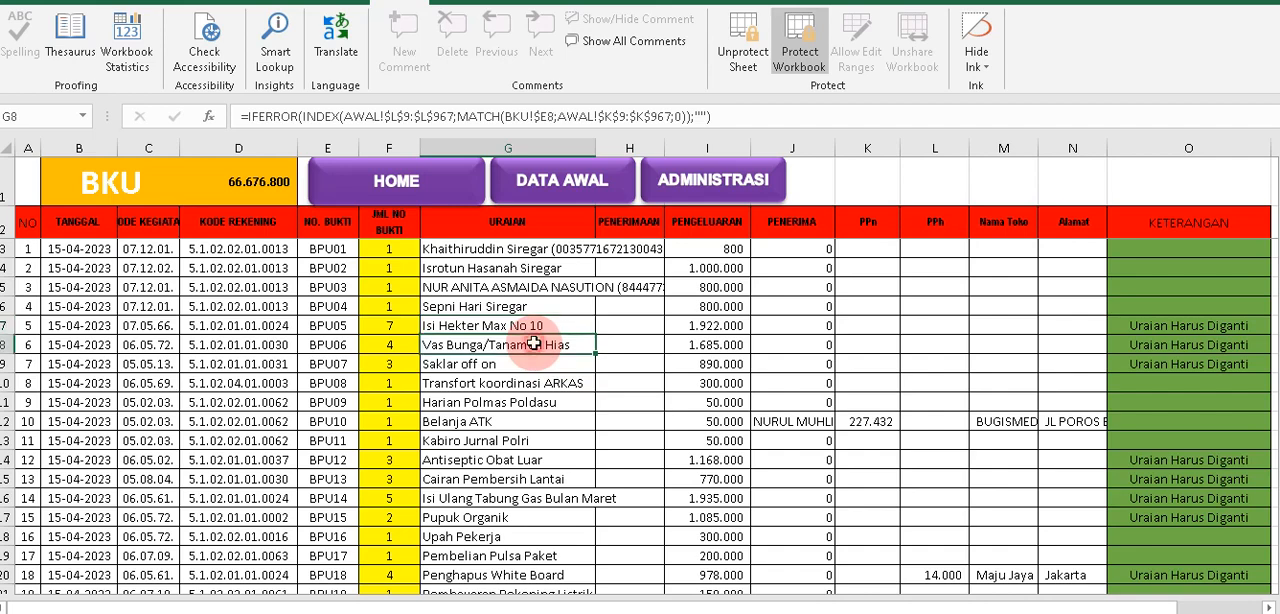
Check the KETERANGAN remarks for BPU06 and BPU07, the URAIAN of BPU05 and BPU06, and the JML NO BUKTI of BPU01 to BPU04.
mouse_move(526, 329)
left_mouse_down()
mouse_move(1170, 313)
mouse_move(1203, 361)
left_mouse_up()
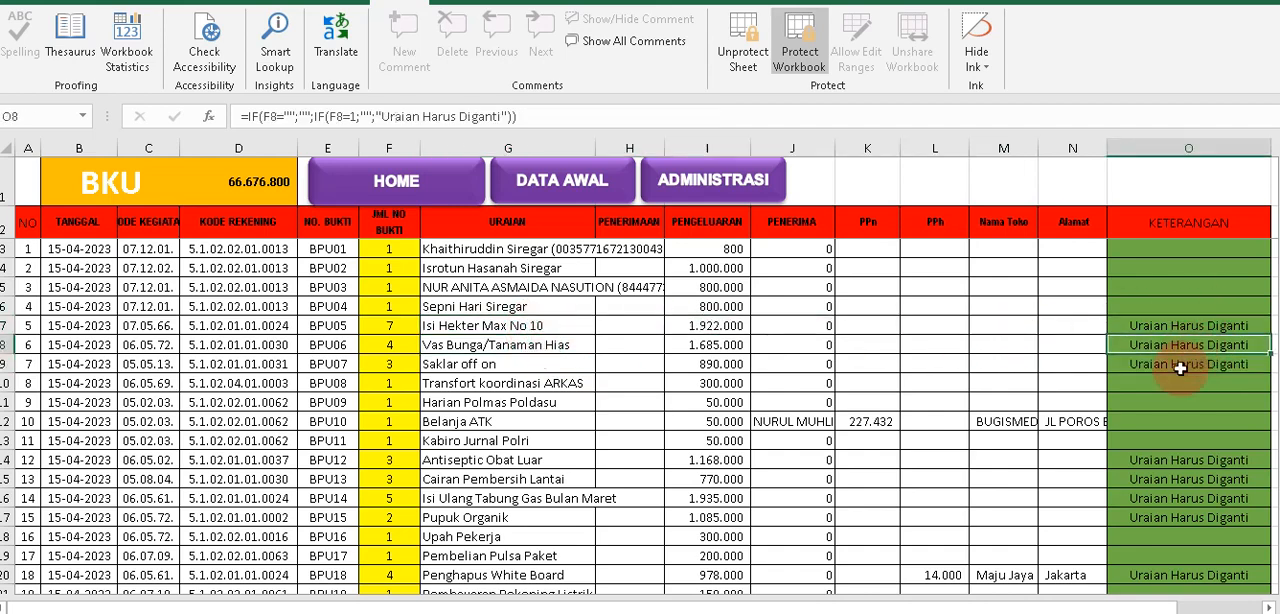
left_click(1182, 366)
left_click(453, 325)
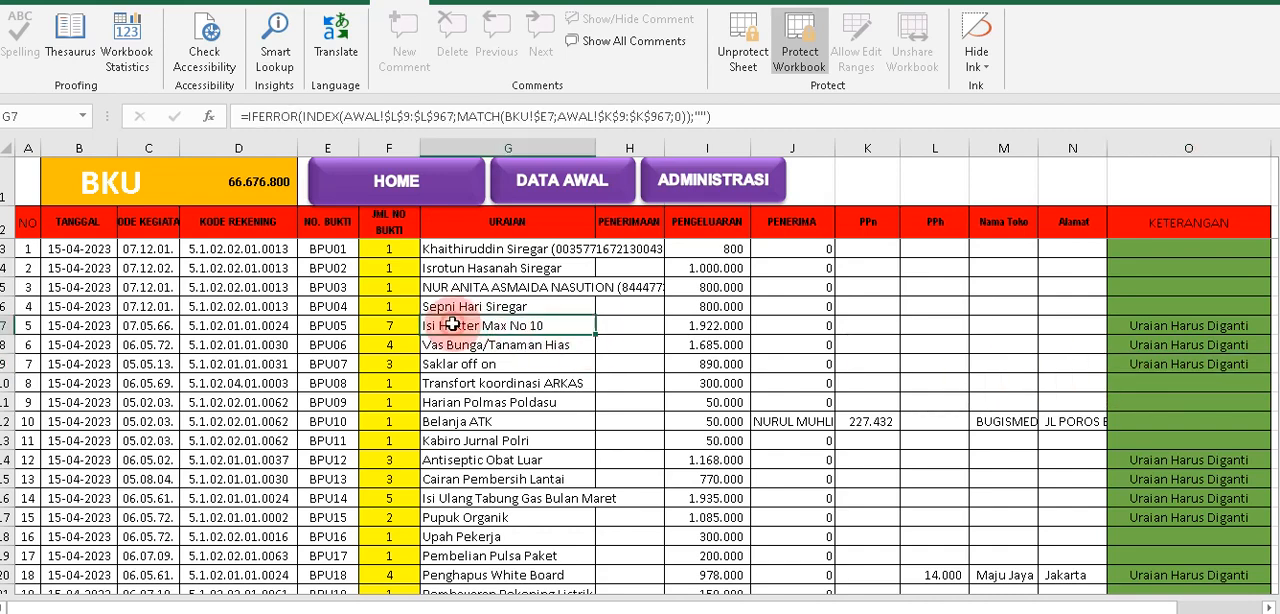
left_click_drag(452, 335, 452, 342)
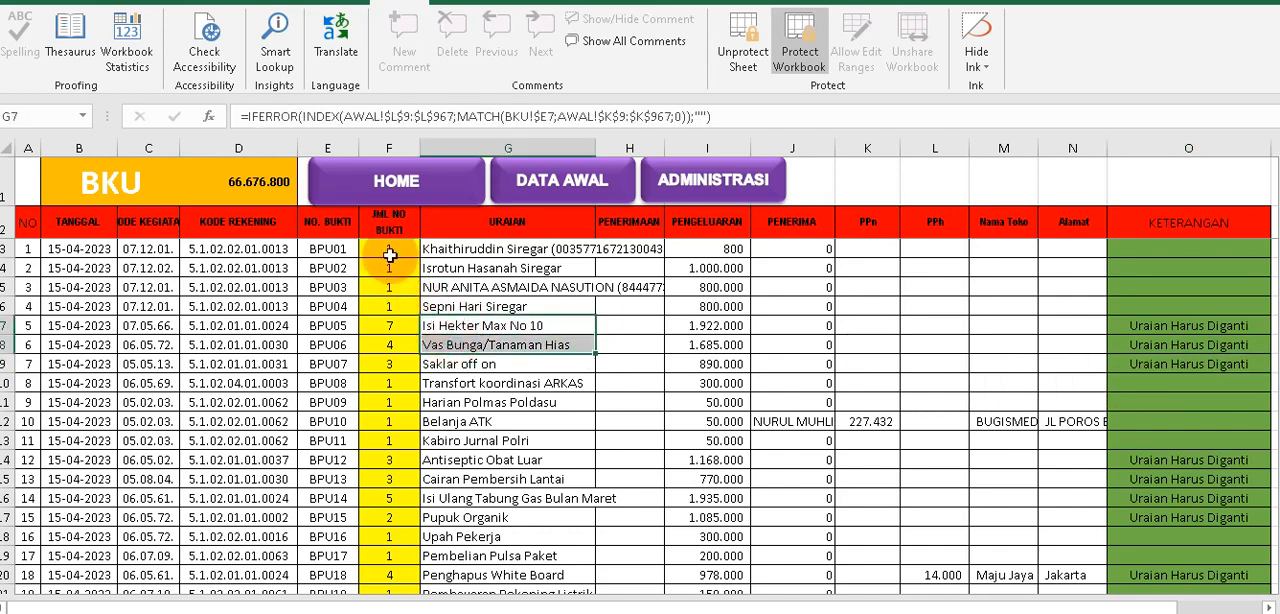
left_click_drag(383, 248, 383, 301)
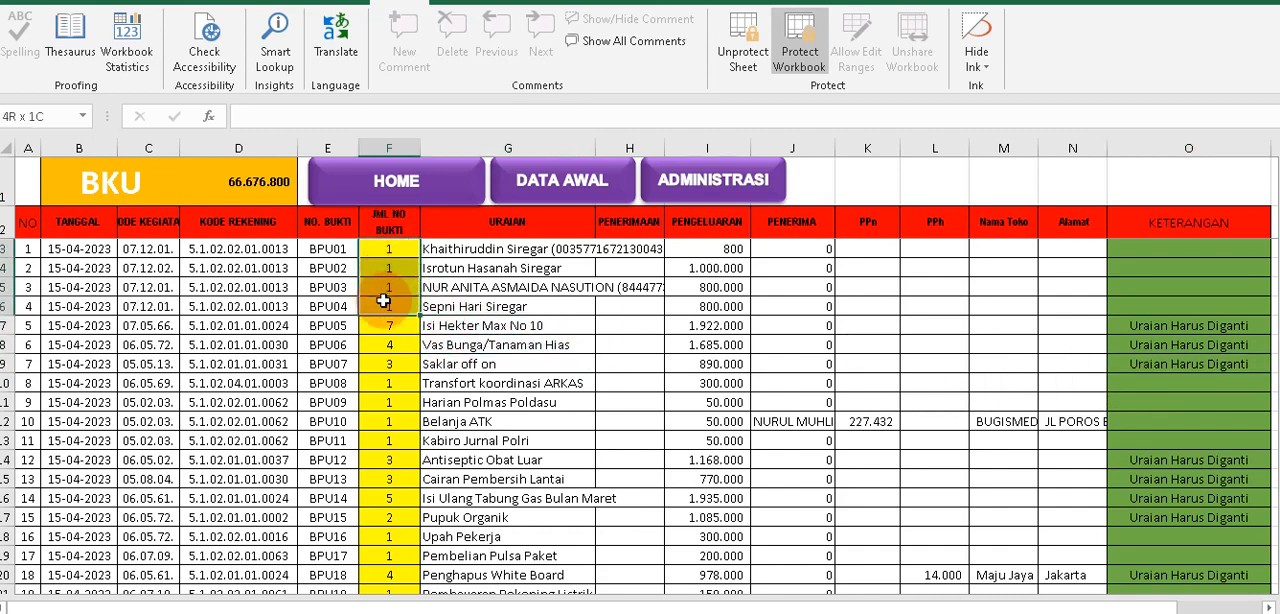
Compare the URAIAN of BPU07 in the BKU sheet with its item rows Saklar off on, Stop Kontak and Kabel Listrik in DATA AWAL.
left_click(522, 328)
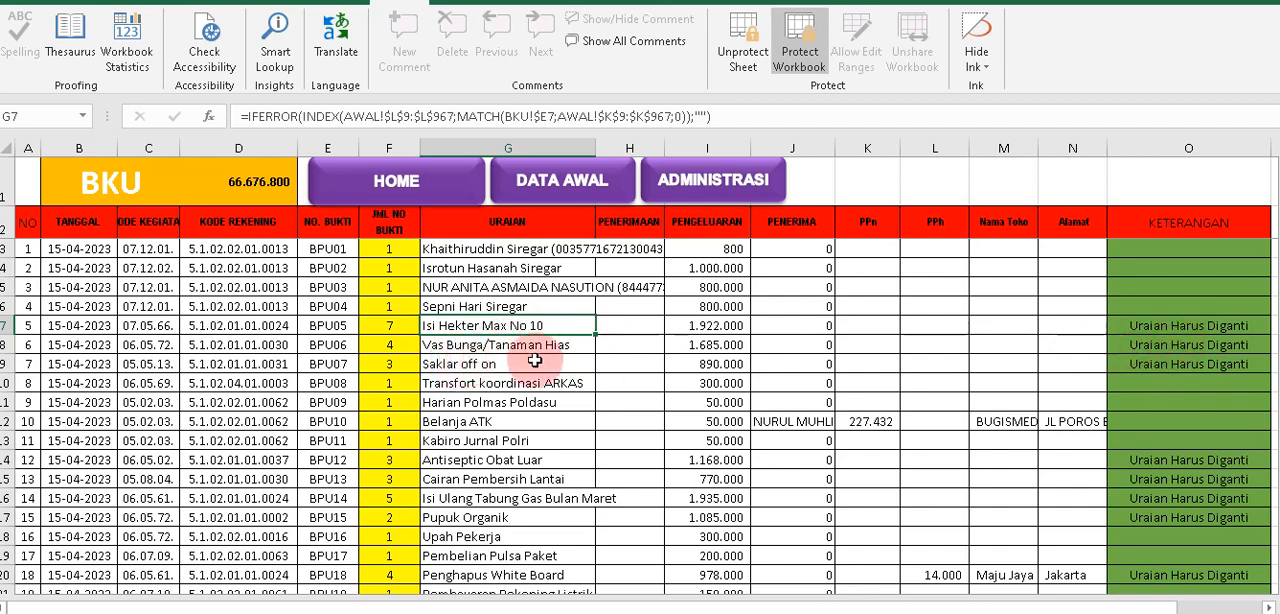
left_click(445, 364)
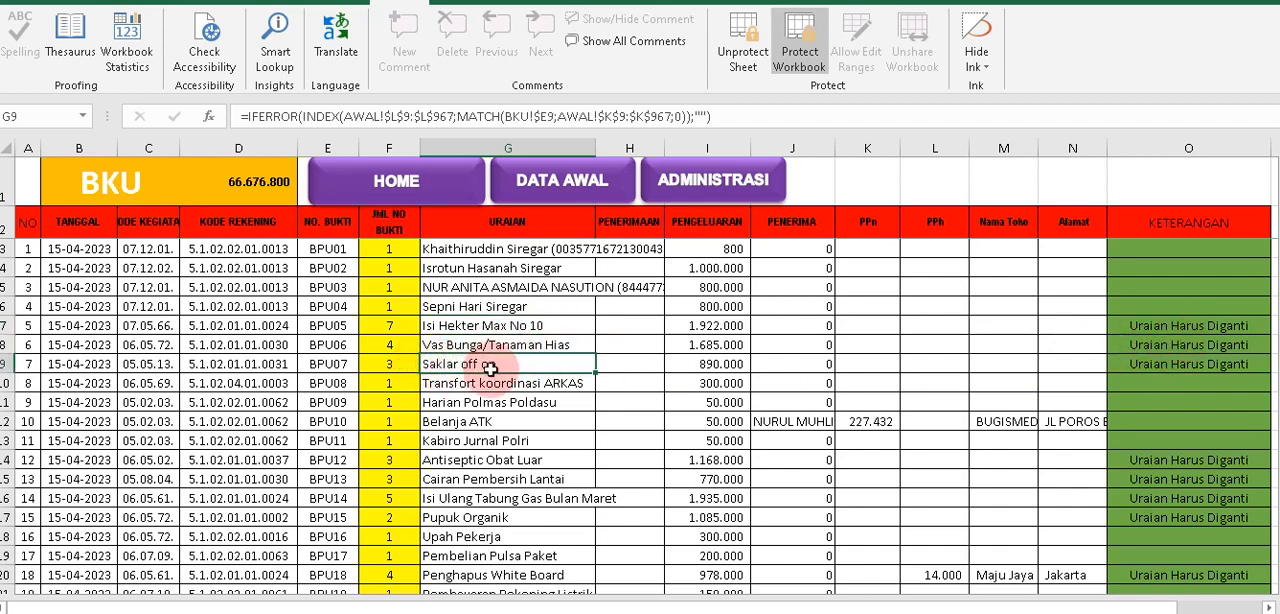
left_click(318, 364)
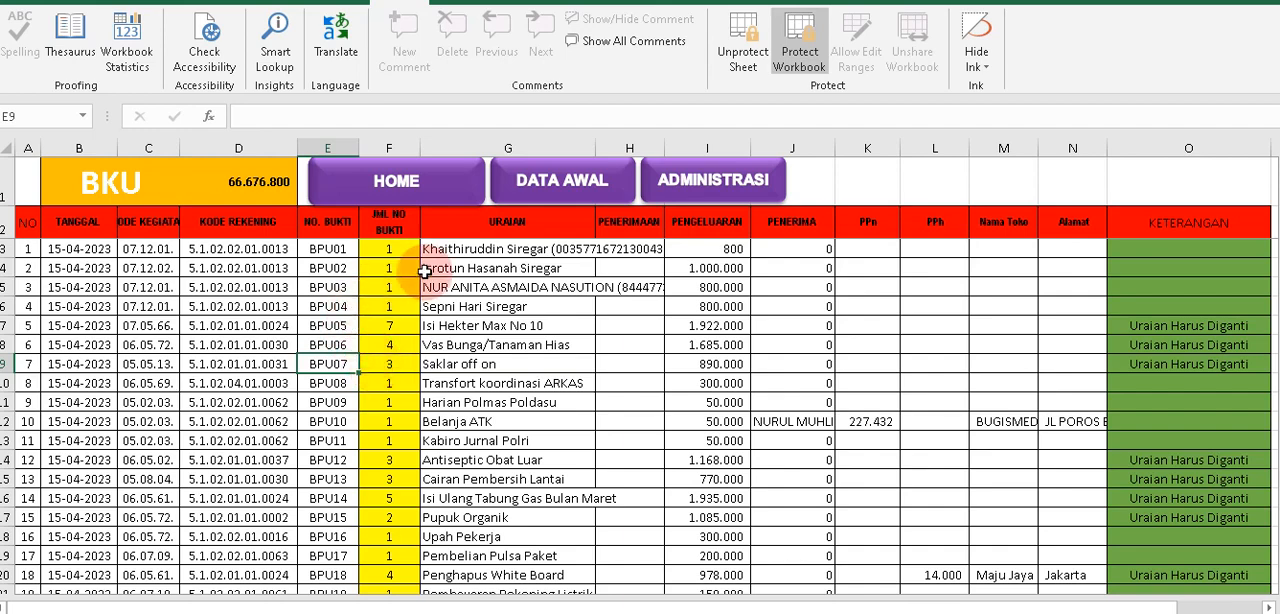
left_click(577, 193)
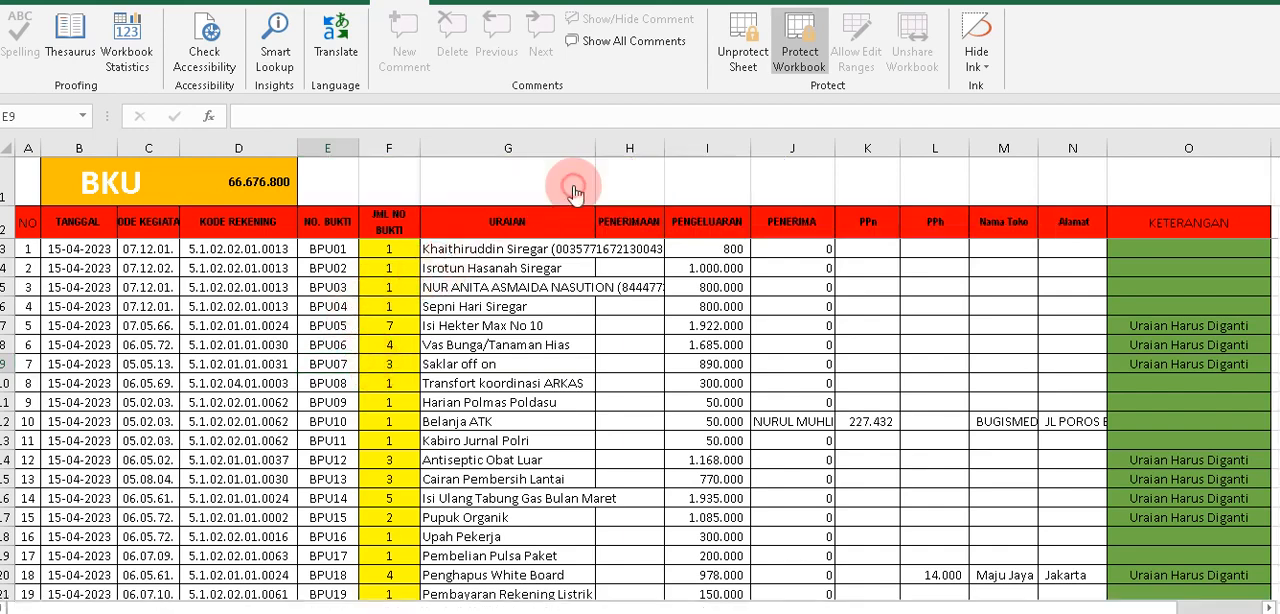
scroll(350, 487, "down", 1)
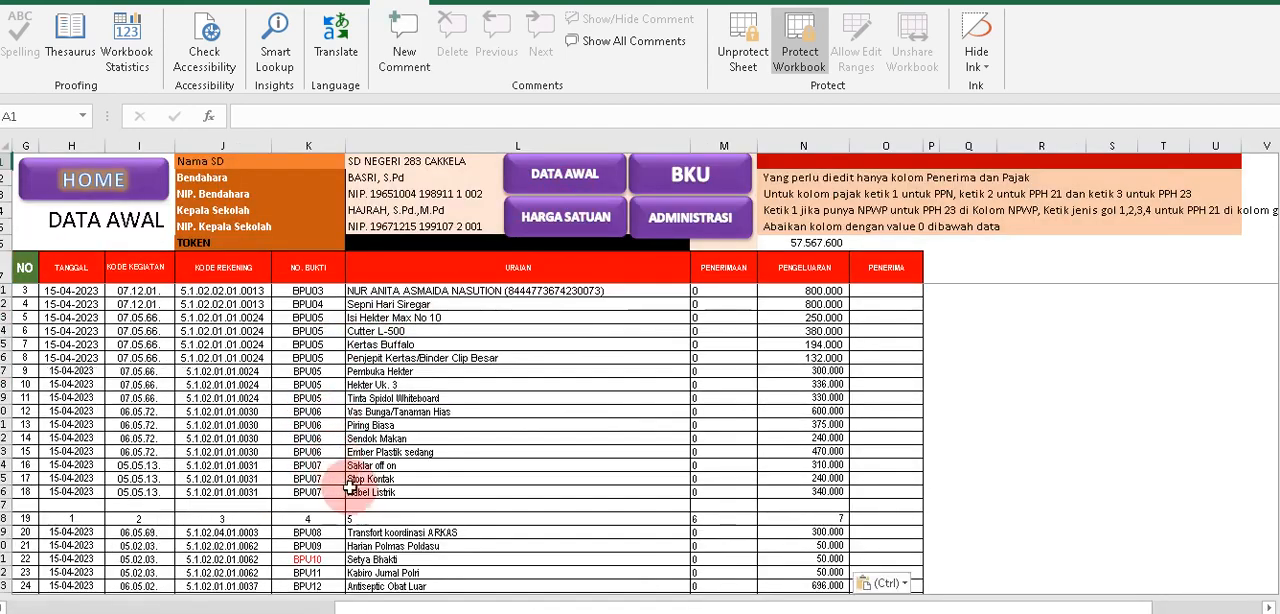
left_click_drag(336, 469, 346, 491)
left_click(371, 465)
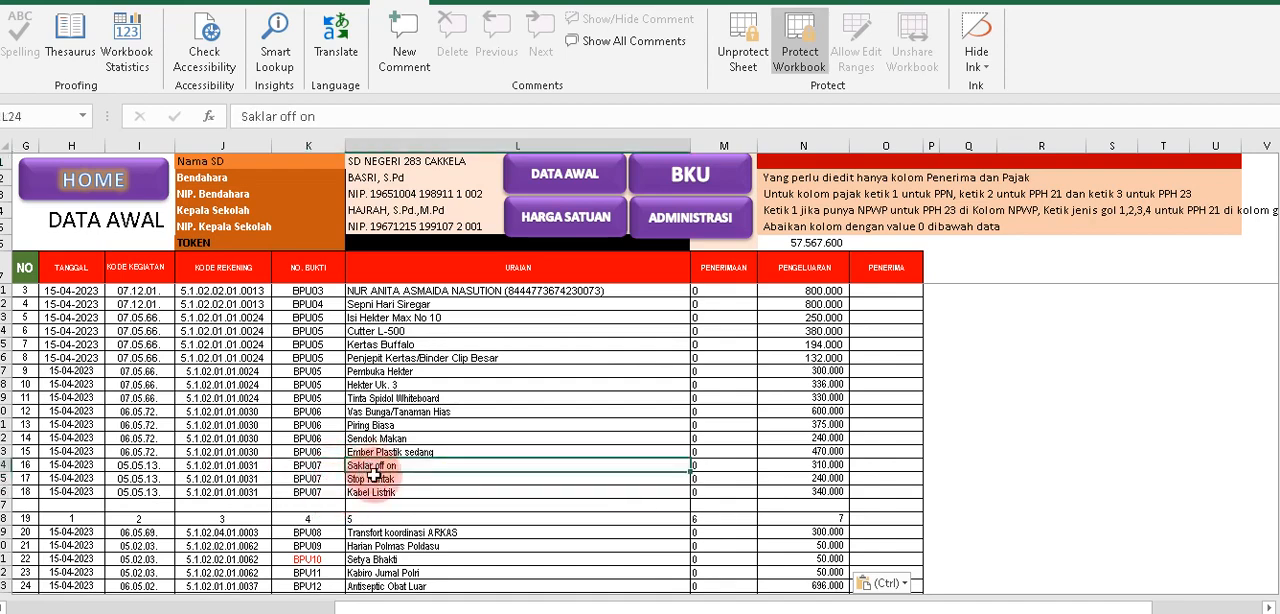
left_click(370, 481)
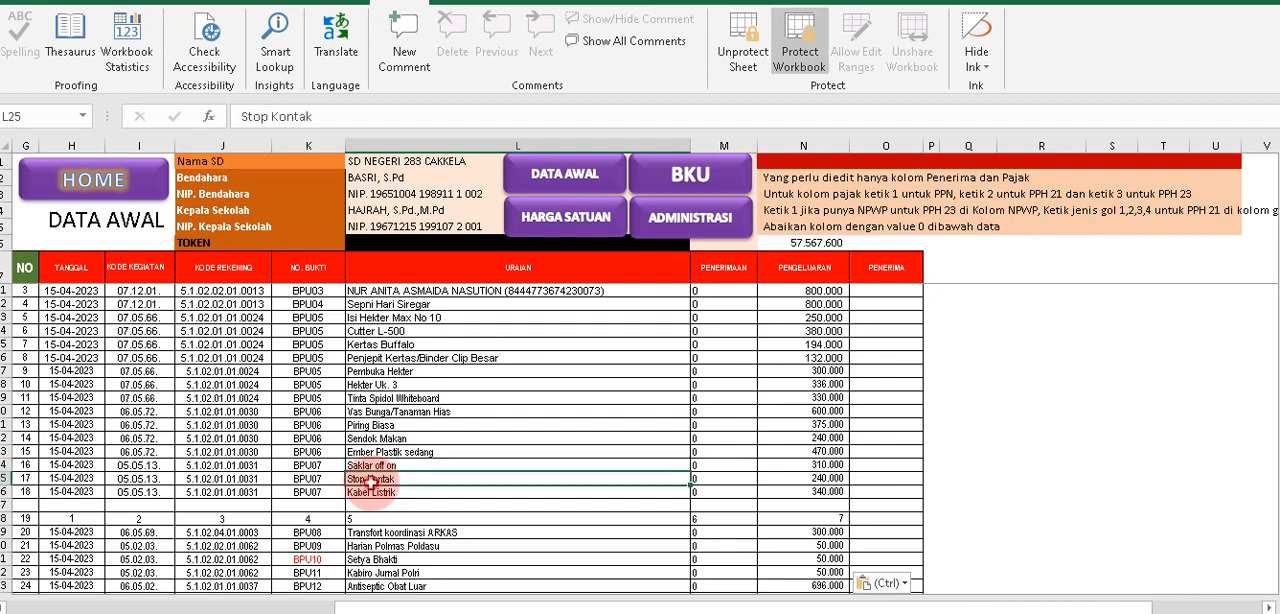
left_click(370, 492)
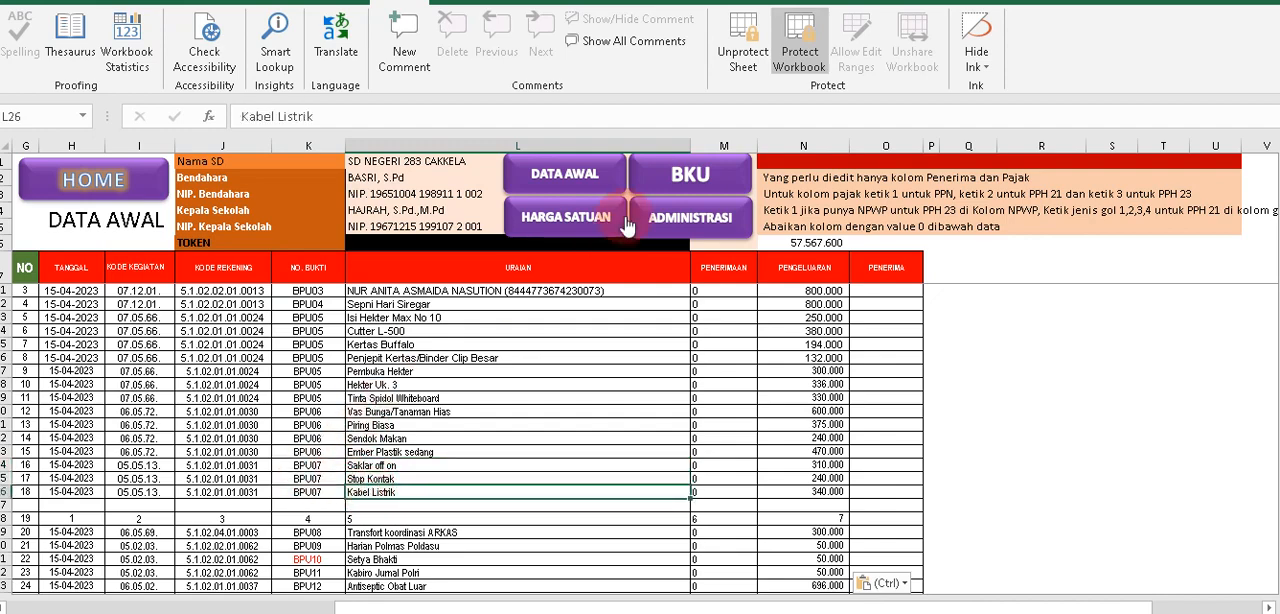
Return to the BKU sheet, clear the URAIAN of BPU07 and restore its formula by filling down from BPU06.
left_click(661, 189)
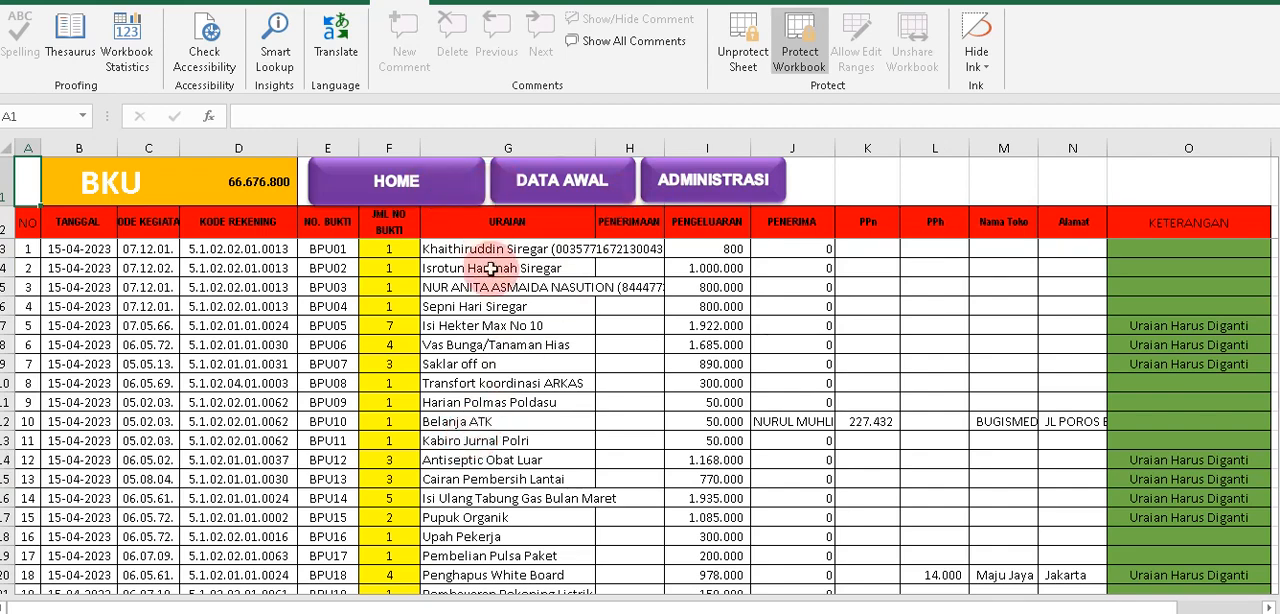
left_click(328, 364)
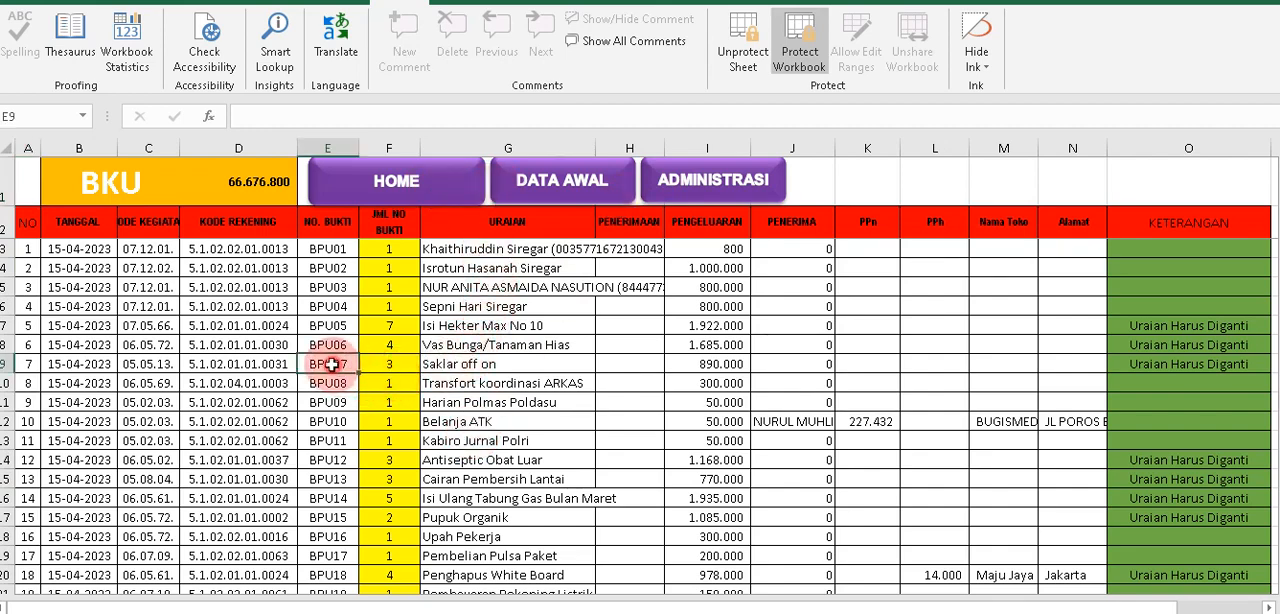
left_click(446, 365)
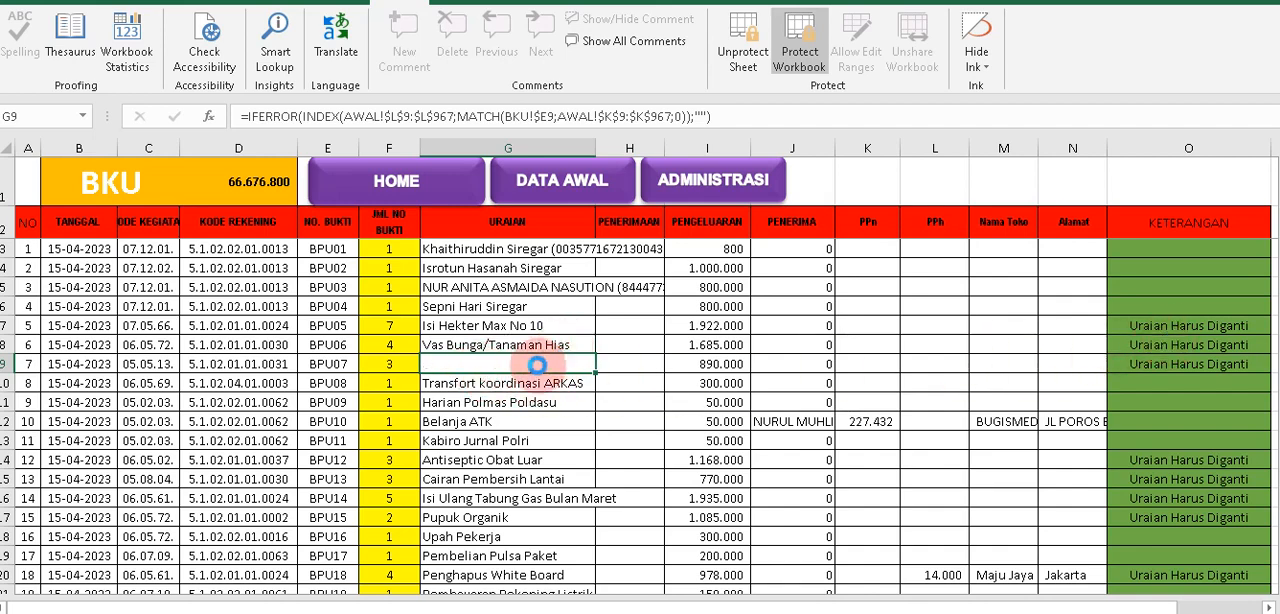
key("Delete")
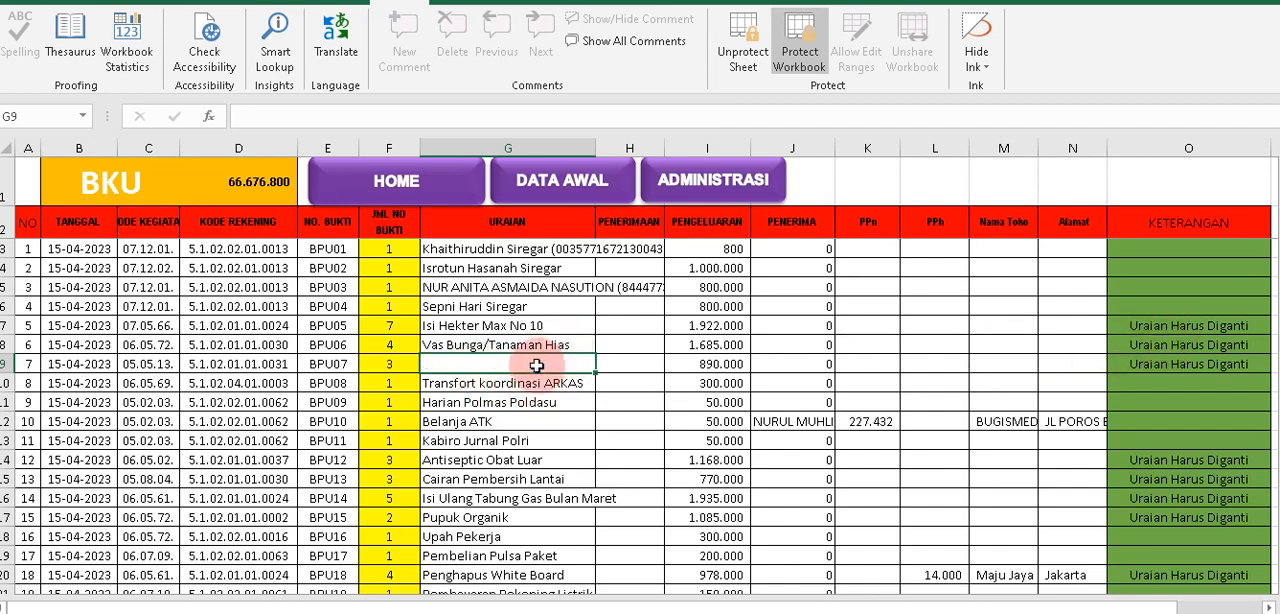
left_click(474, 344)
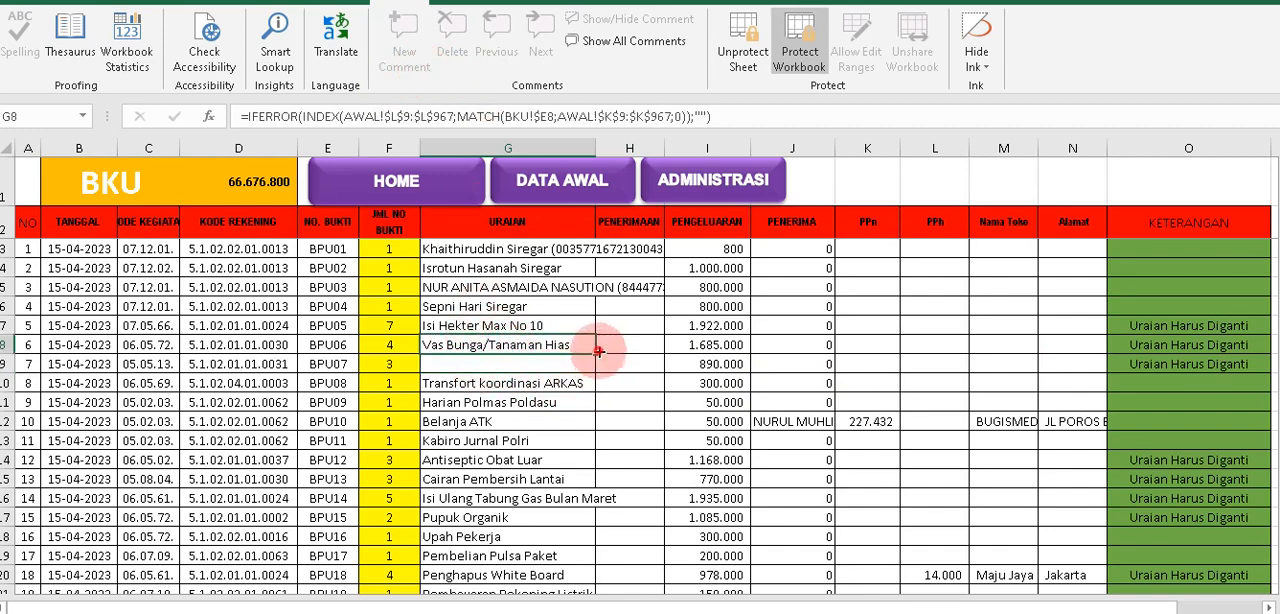
left_click_drag(597, 350, 580, 378)
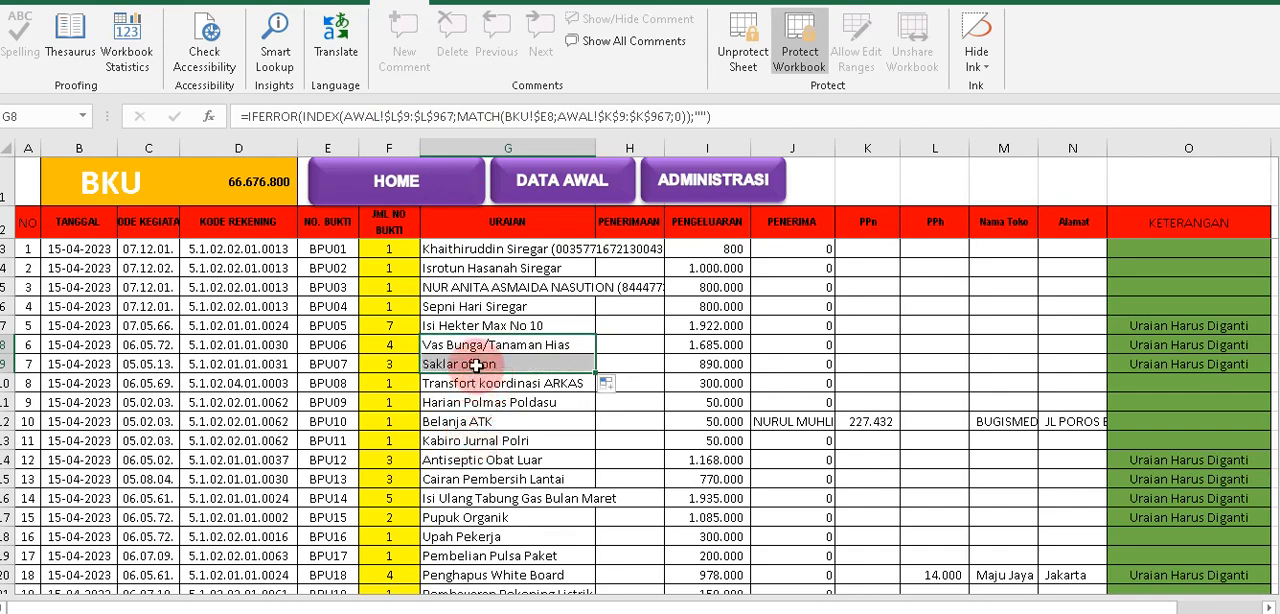
Clear the formula in the URAIAN of BPU07, and check the BPU07 rows in DATA AWAL before returning to BKU.
left_click(476, 365)
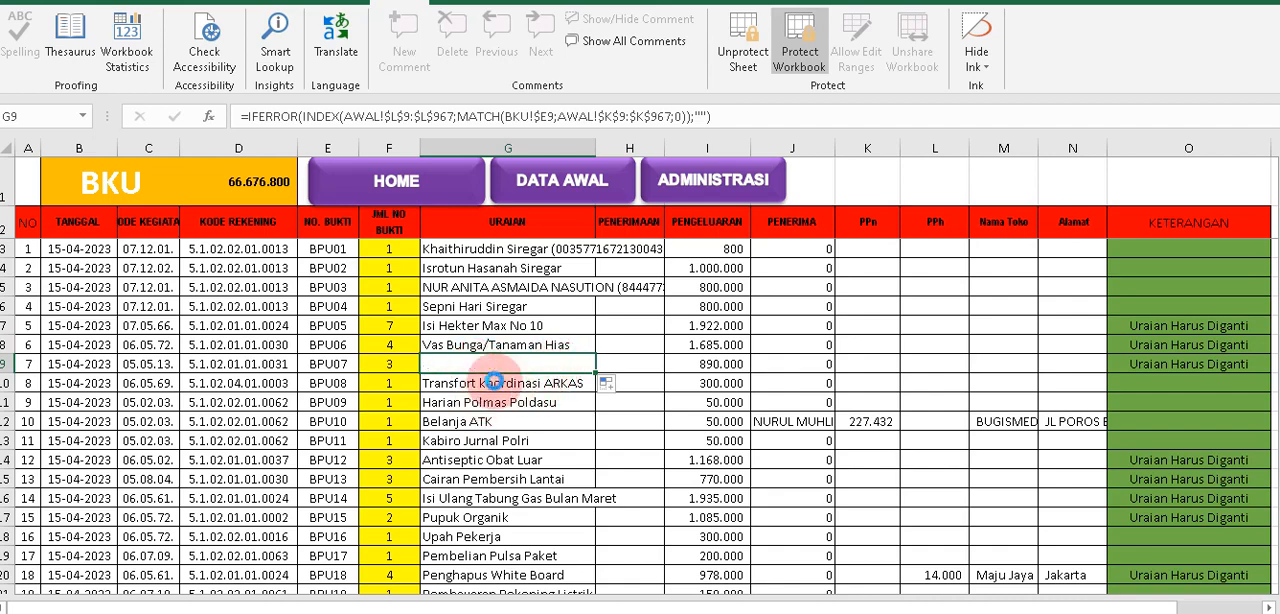
key("Delete")
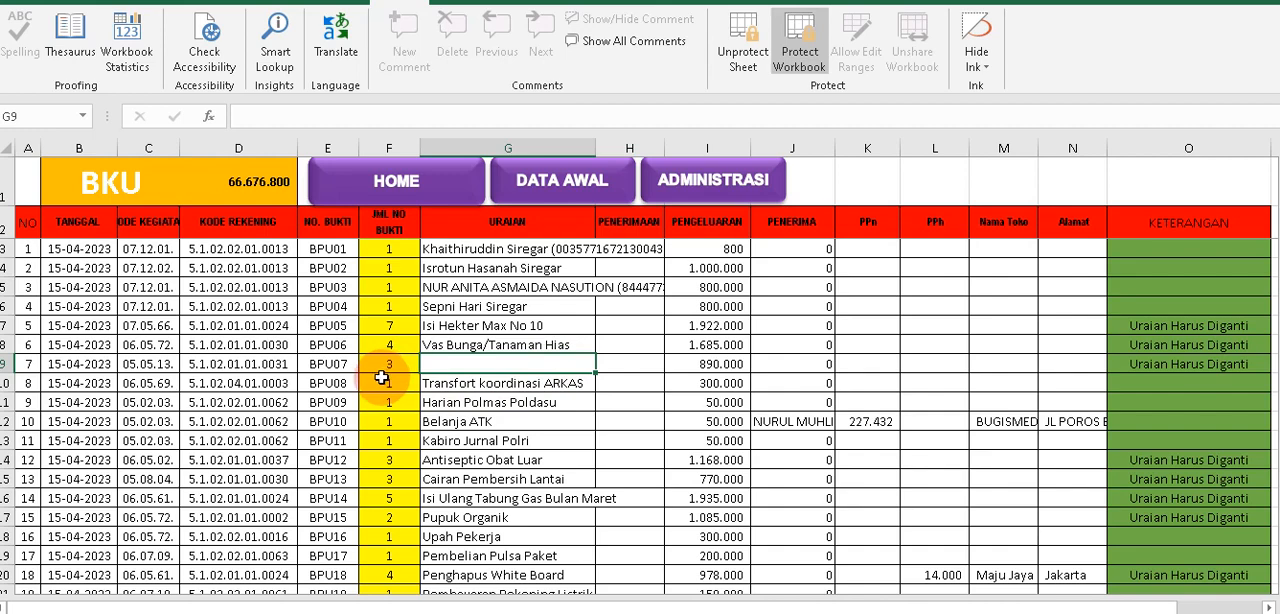
left_click(558, 198)
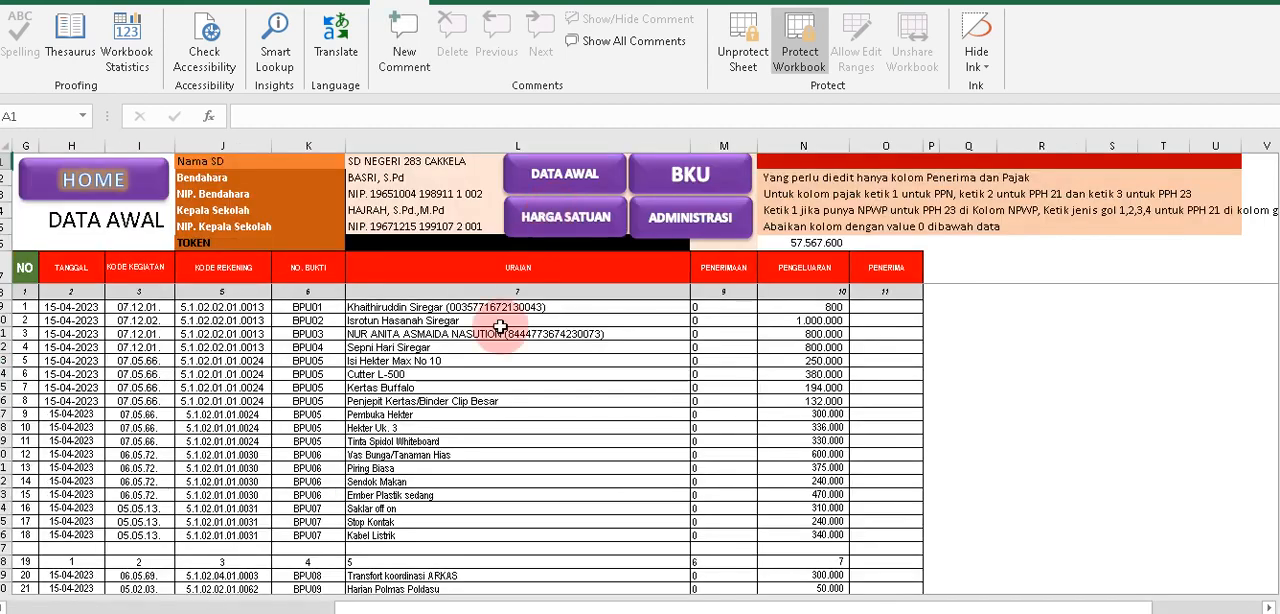
left_click_drag(323, 508, 352, 530)
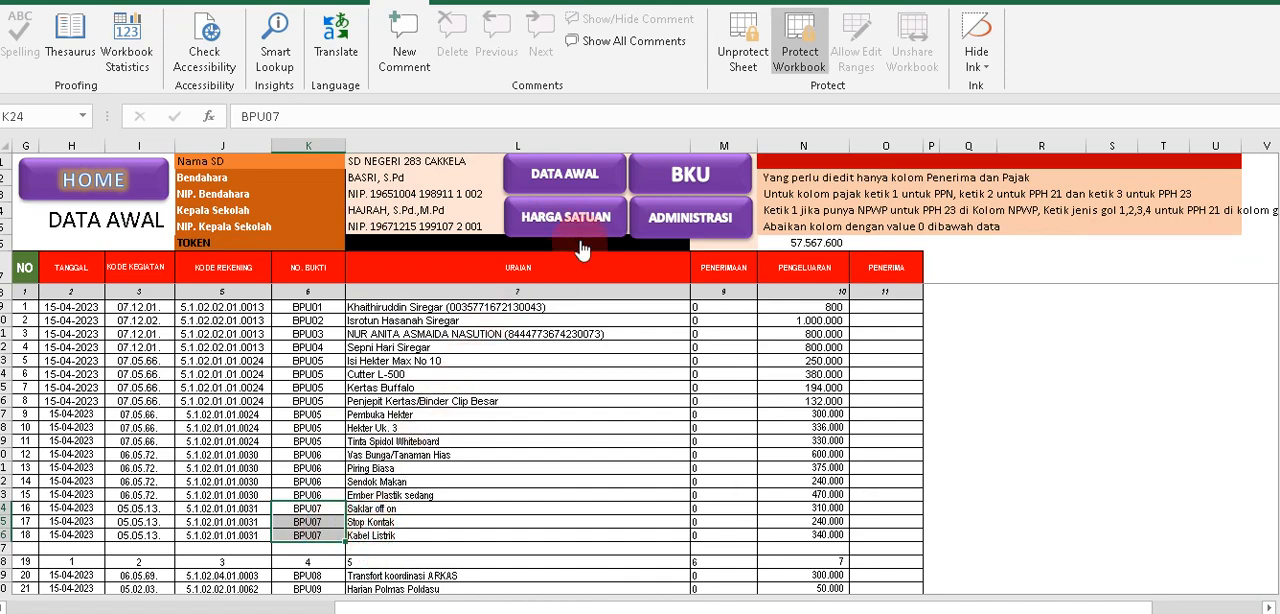
left_click(685, 172)
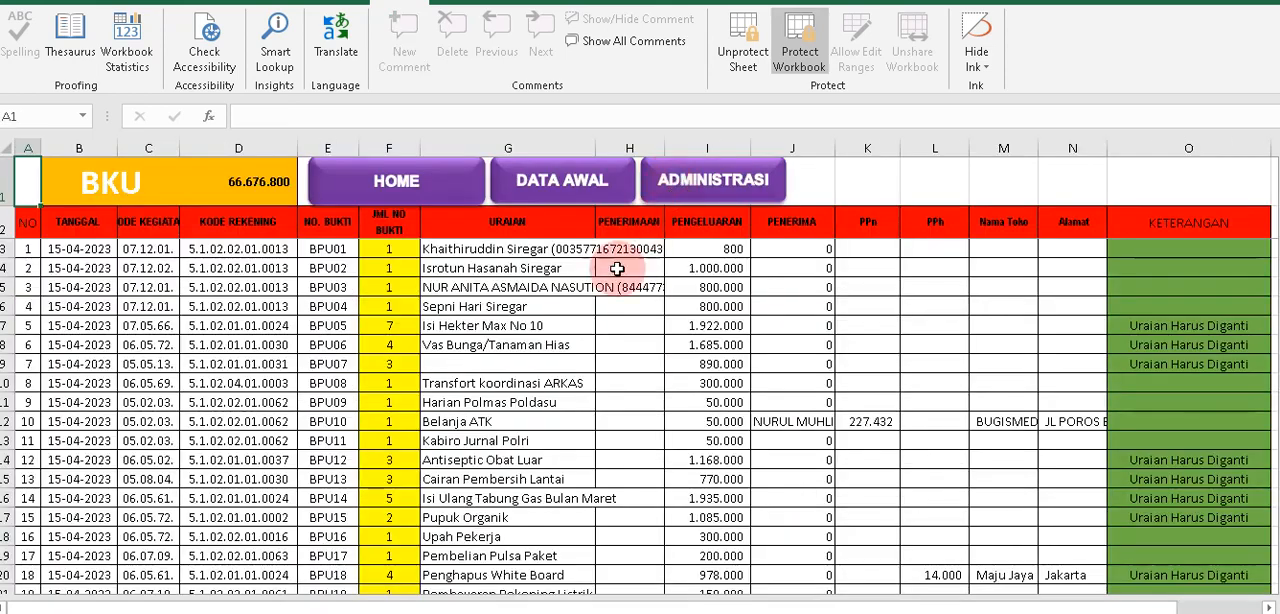
Enter "Belanja alat listrik" as the URAIAN of BPU07 in the BKU sheet.
left_click(390, 366)
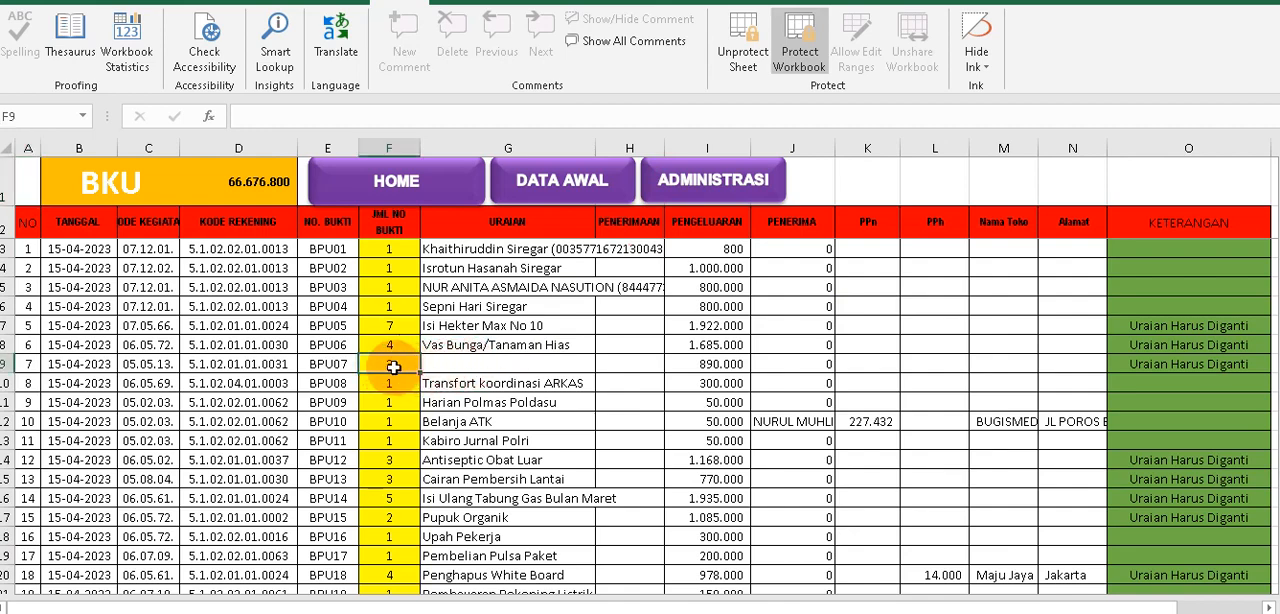
type("3")
left_click(442, 367)
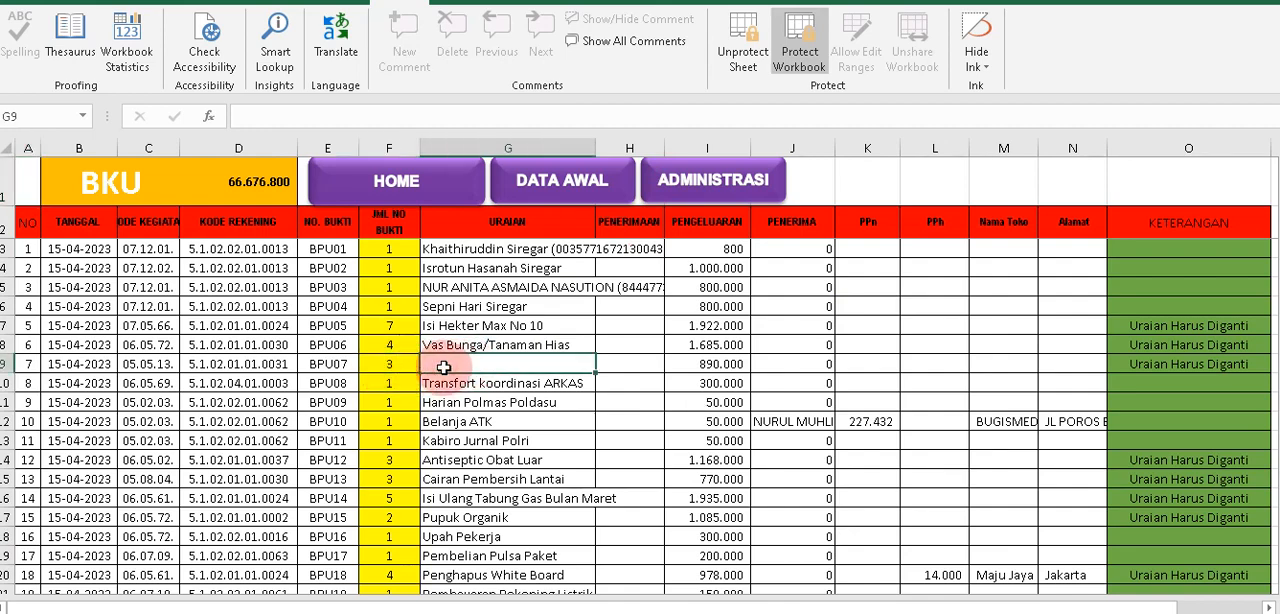
type("Belanja ATK")
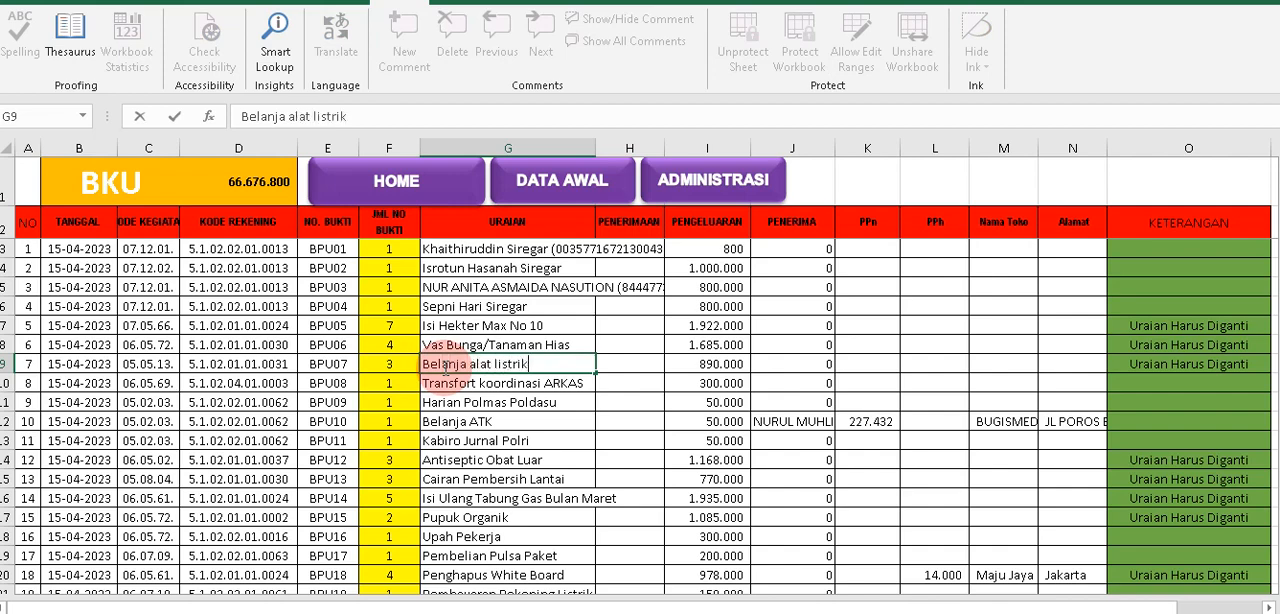
left_click(483, 399)
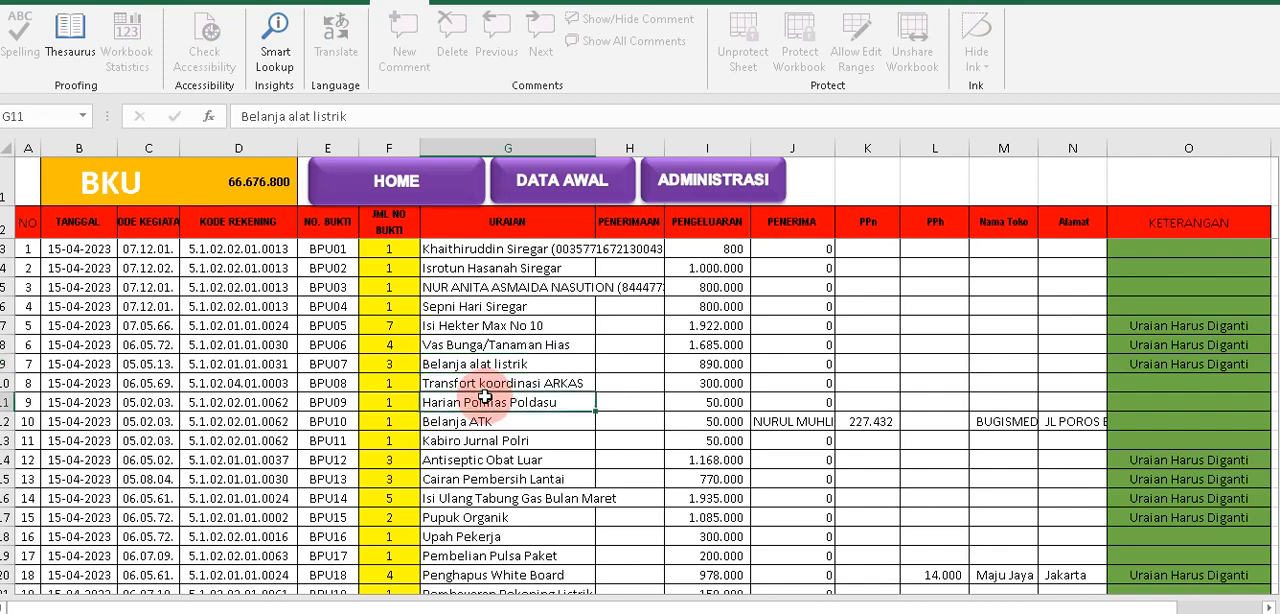
Review the BPU07 row in BKU, including its KETERANGAN cell and the replaced URAIAN.
left_click_drag(323, 366, 769, 366)
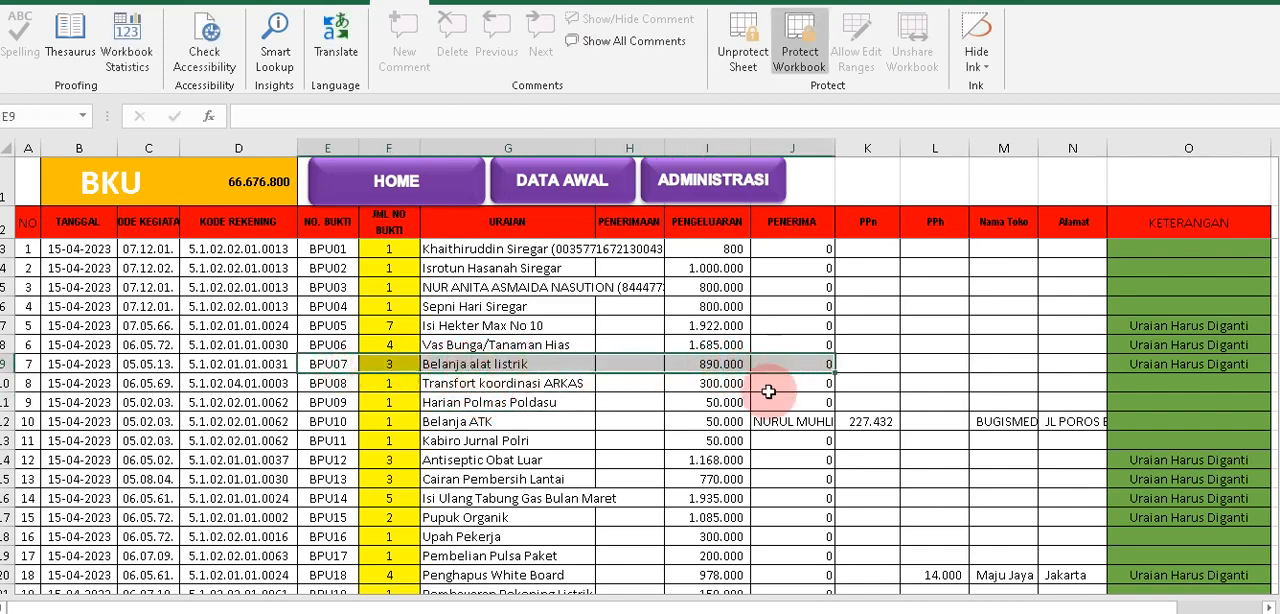
left_click(1188, 364)
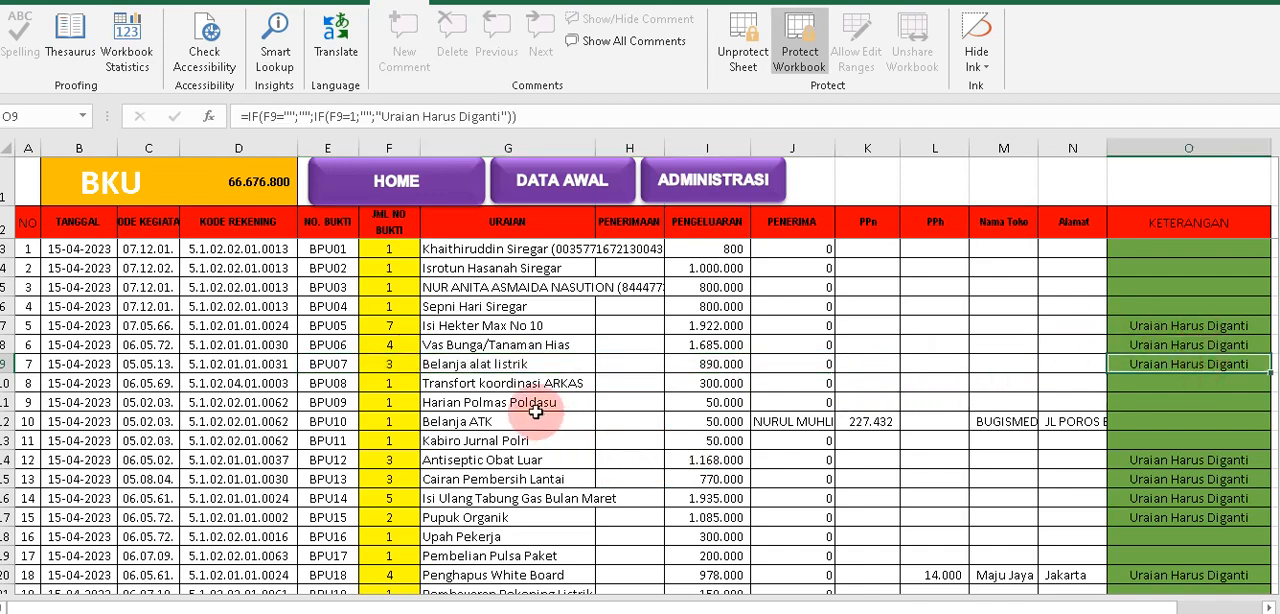
left_click(486, 364)
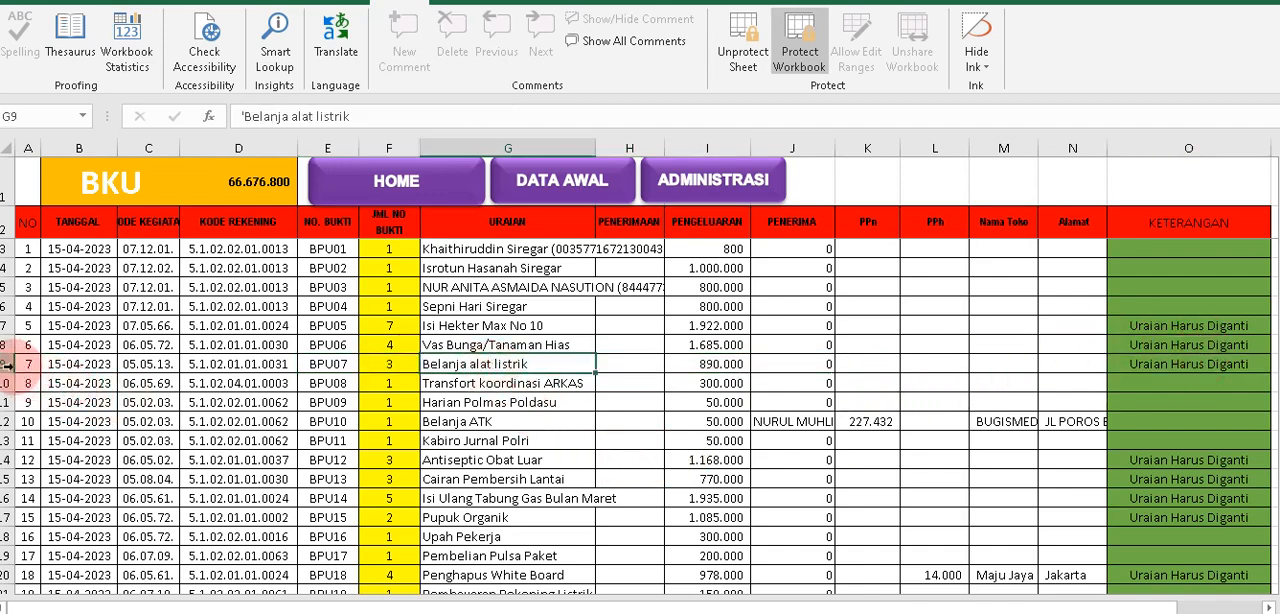
left_click_drag(26, 364, 470, 362)
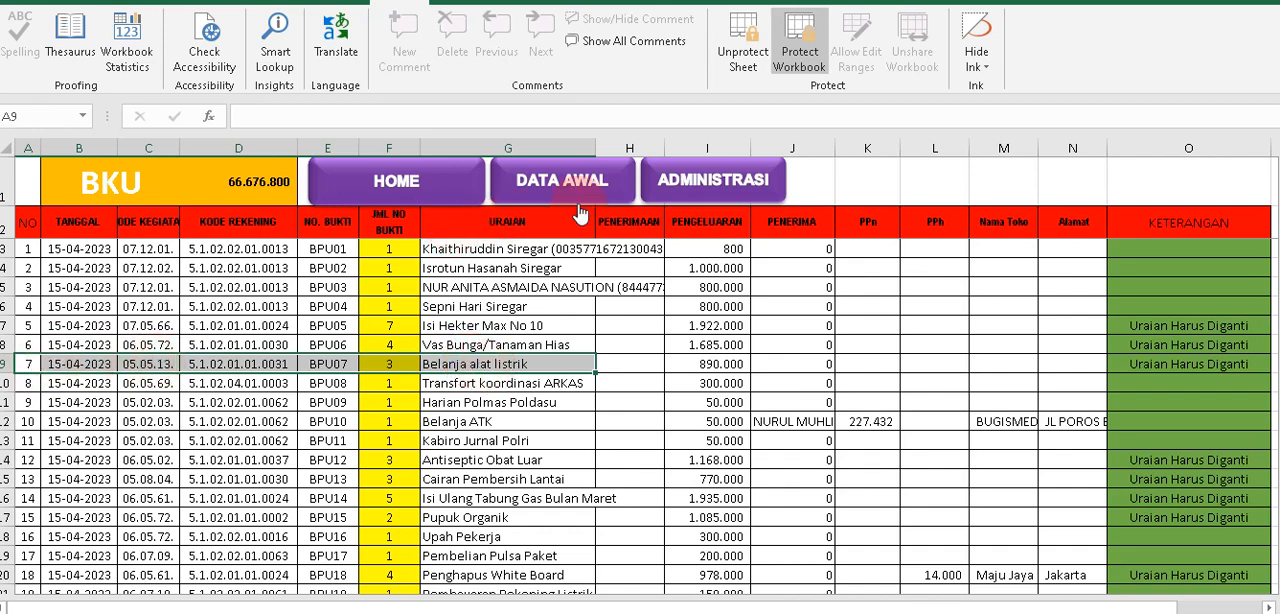
Open the KWITANSI ATK PERSEDIAAN DLL receipt, set its entry number to 7 and check the Untuk Pembayaran text.
left_click(688, 190)
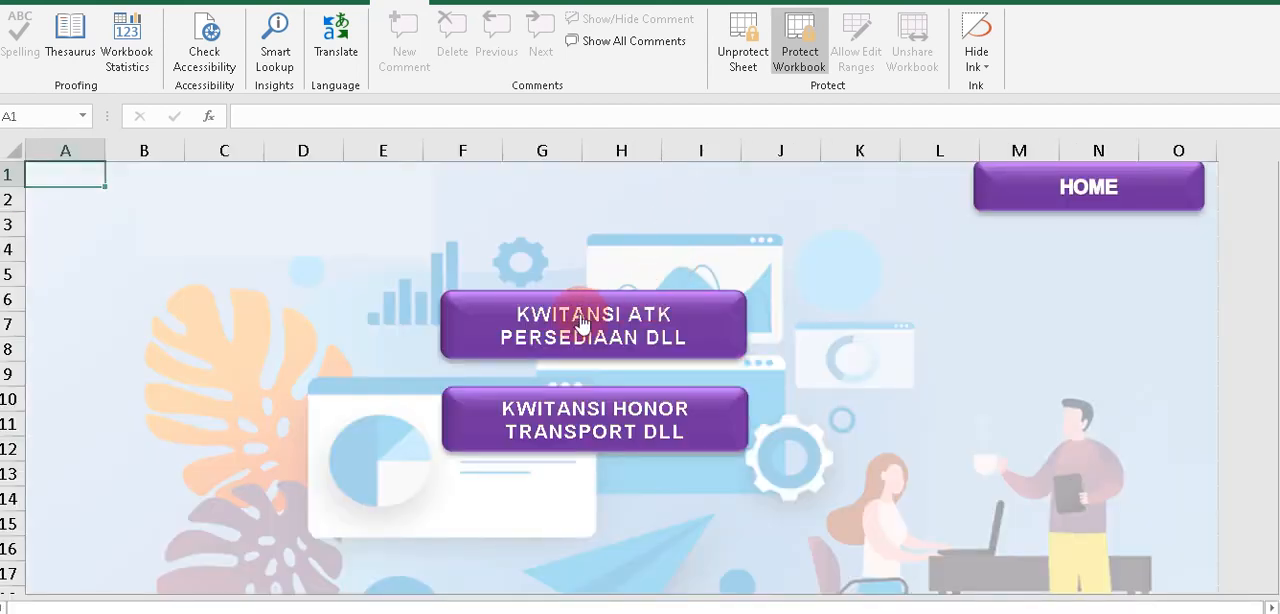
left_click(582, 323)
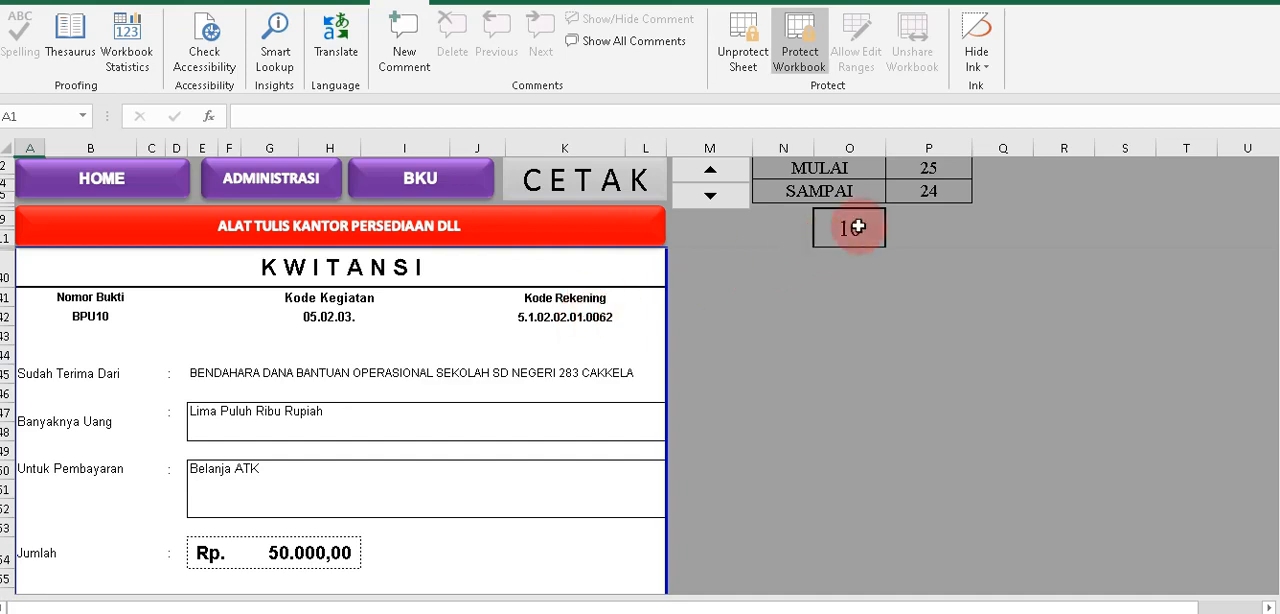
left_click(857, 228)
type("7")
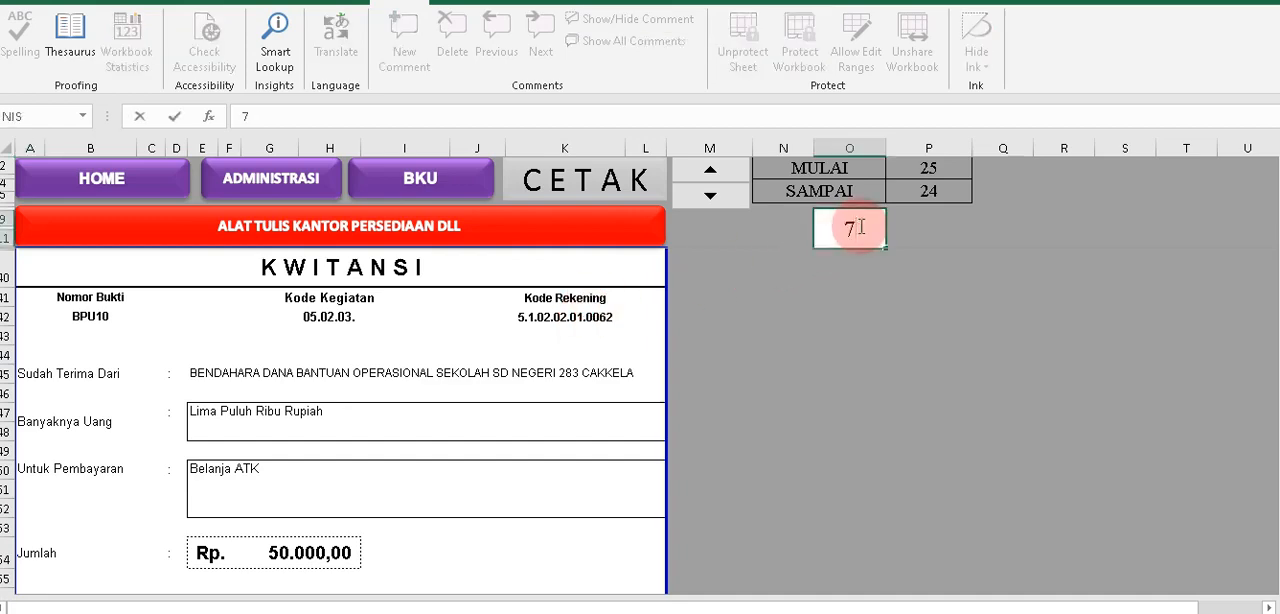
left_click(846, 351)
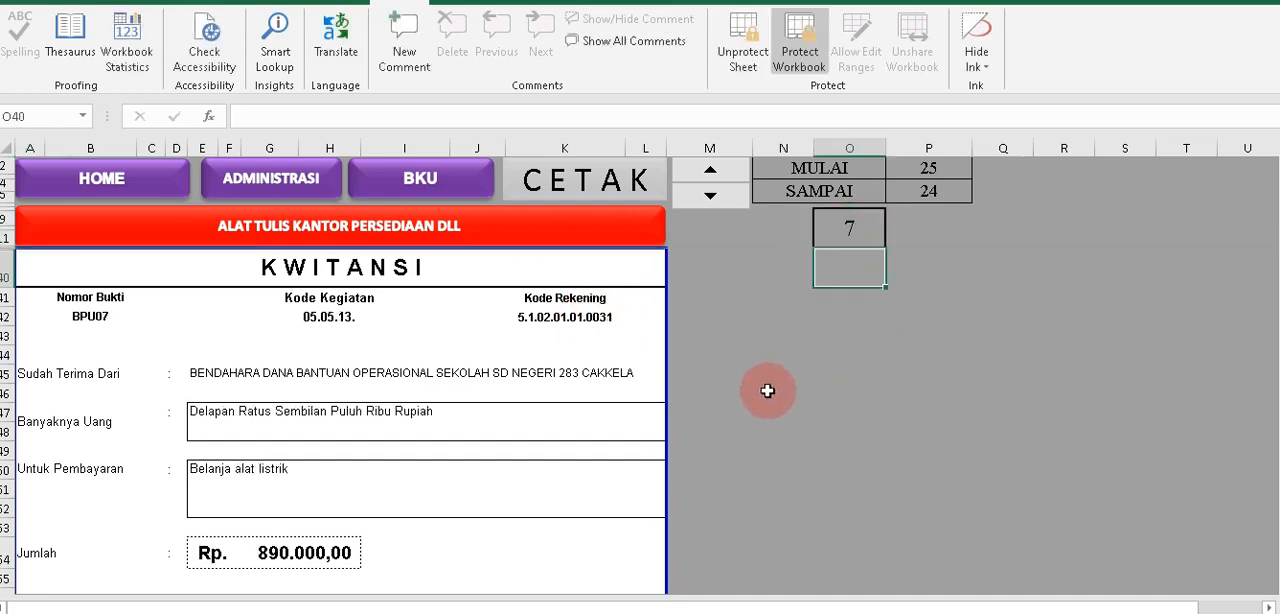
left_click(283, 458)
left_click(285, 471)
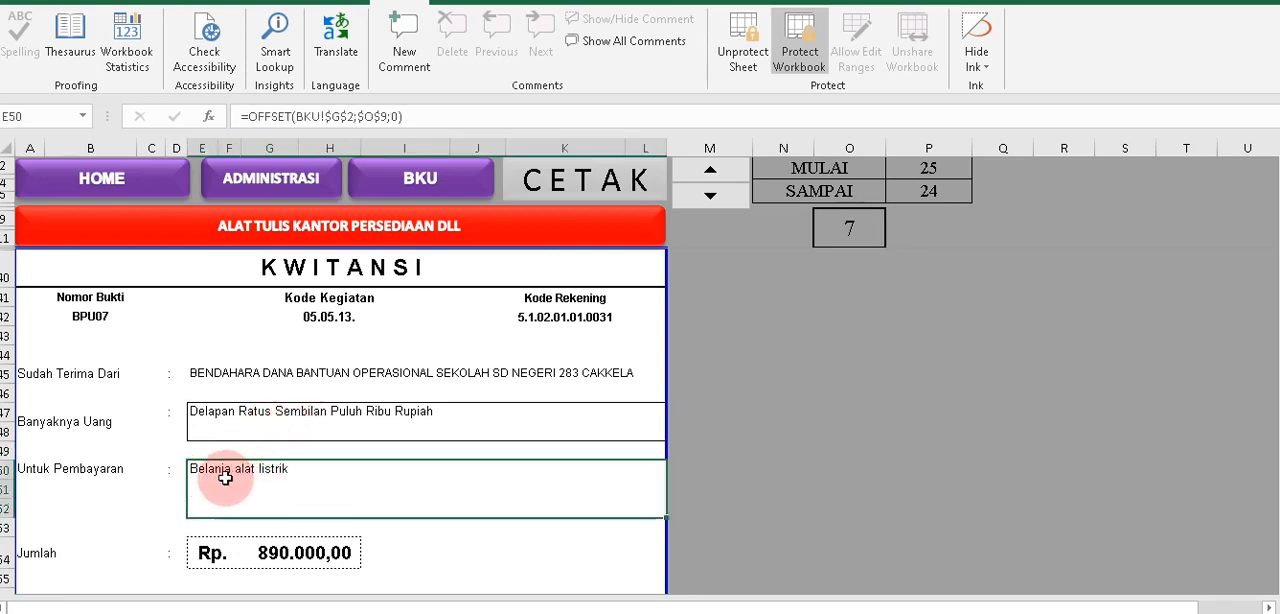
Return to the BKU sheet and check the URAIAN cells of BPU07 and BPU06.
left_click(405, 188)
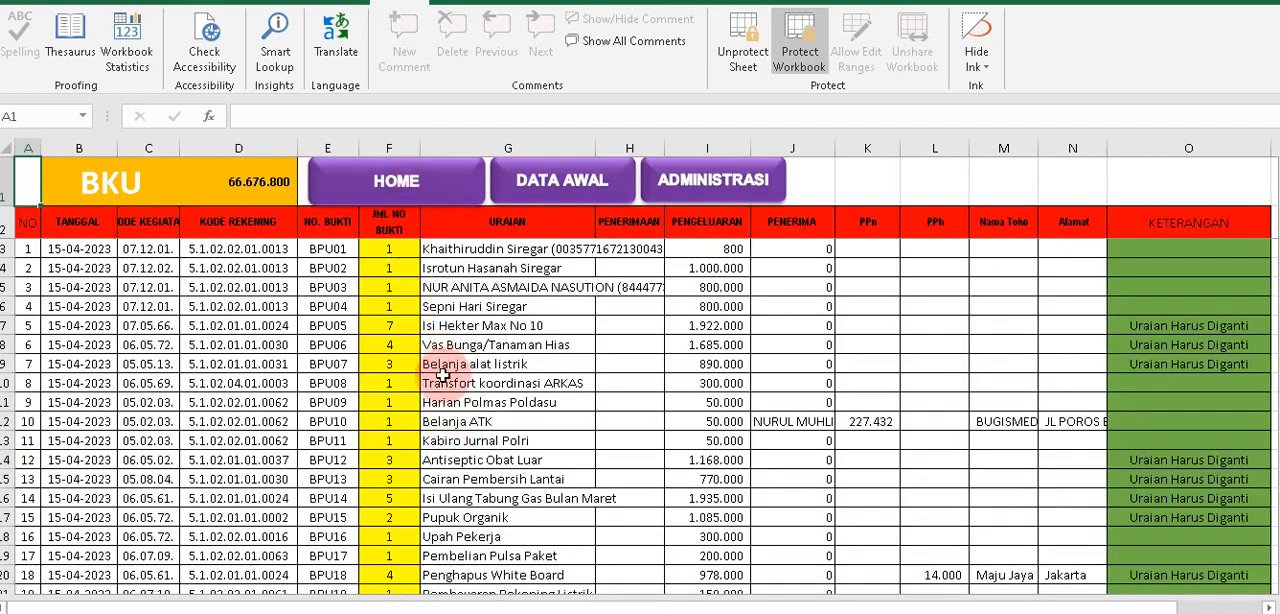
mouse_move(454, 365)
left_mouse_down()
mouse_move(469, 375)
mouse_move(389, 363)
mouse_move(437, 364)
left_mouse_up()
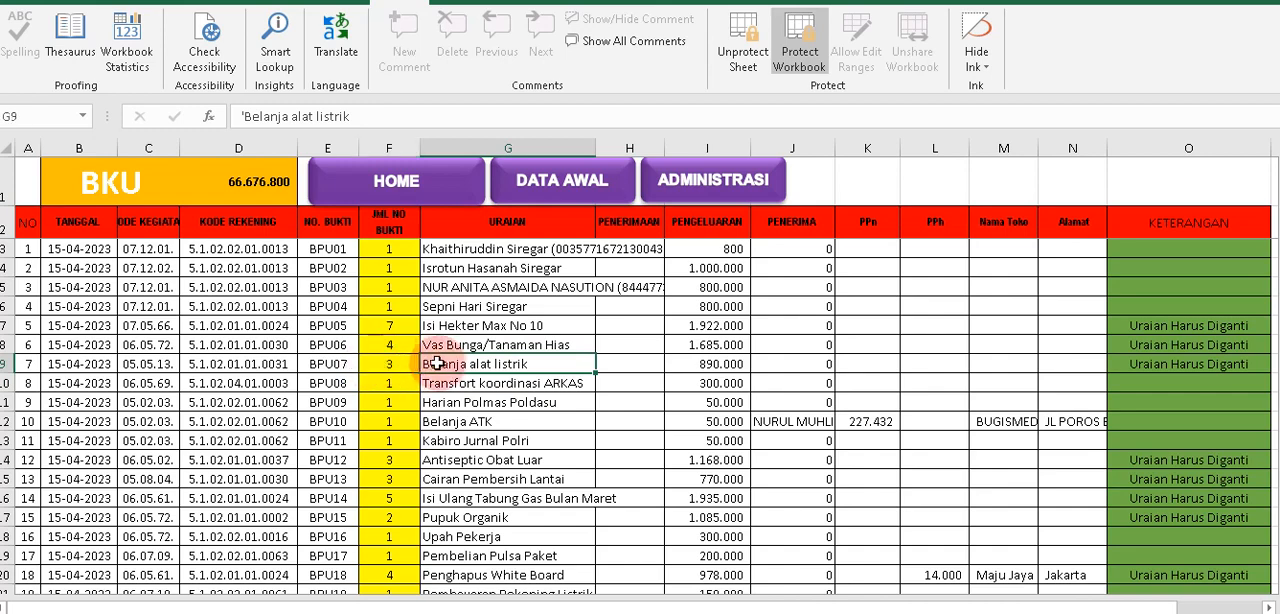
left_click(579, 350)
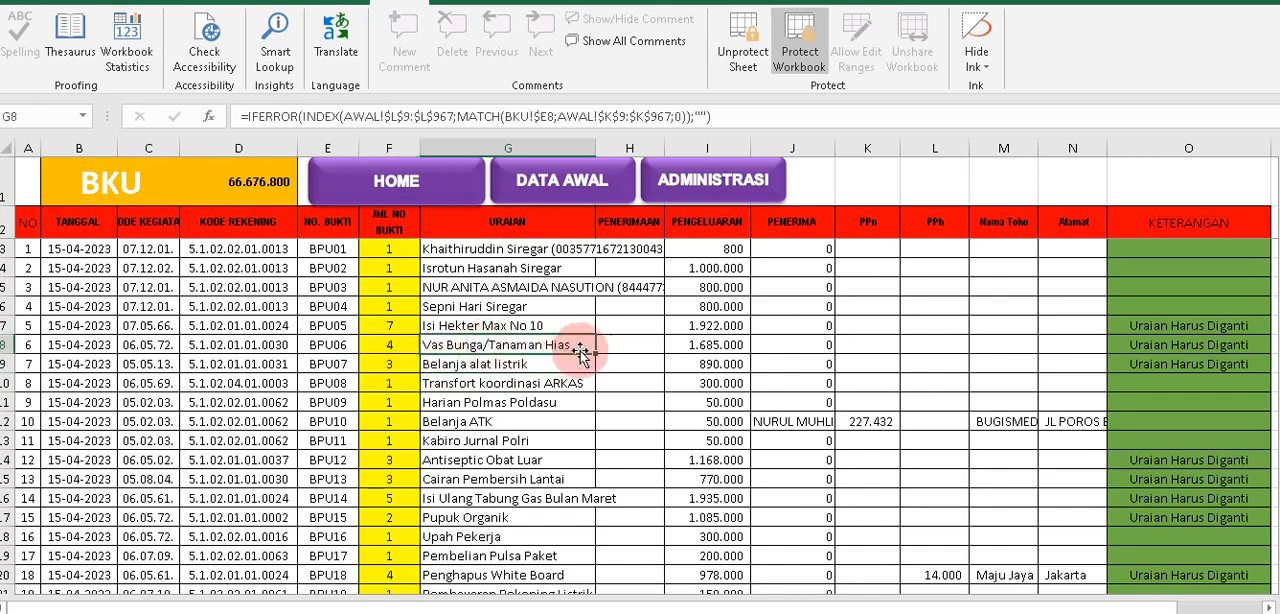
Fill the URAIAN formula of BPU06 down into the BPU07 row.
left_click_drag(597, 355, 588, 377)
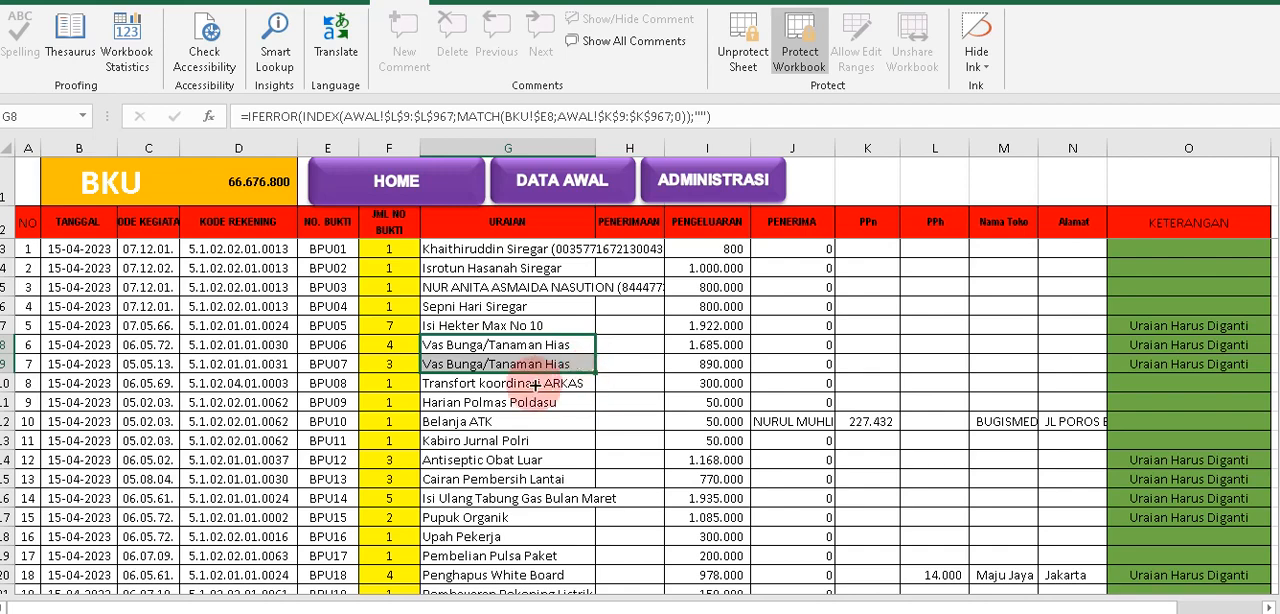
left_click(445, 366)
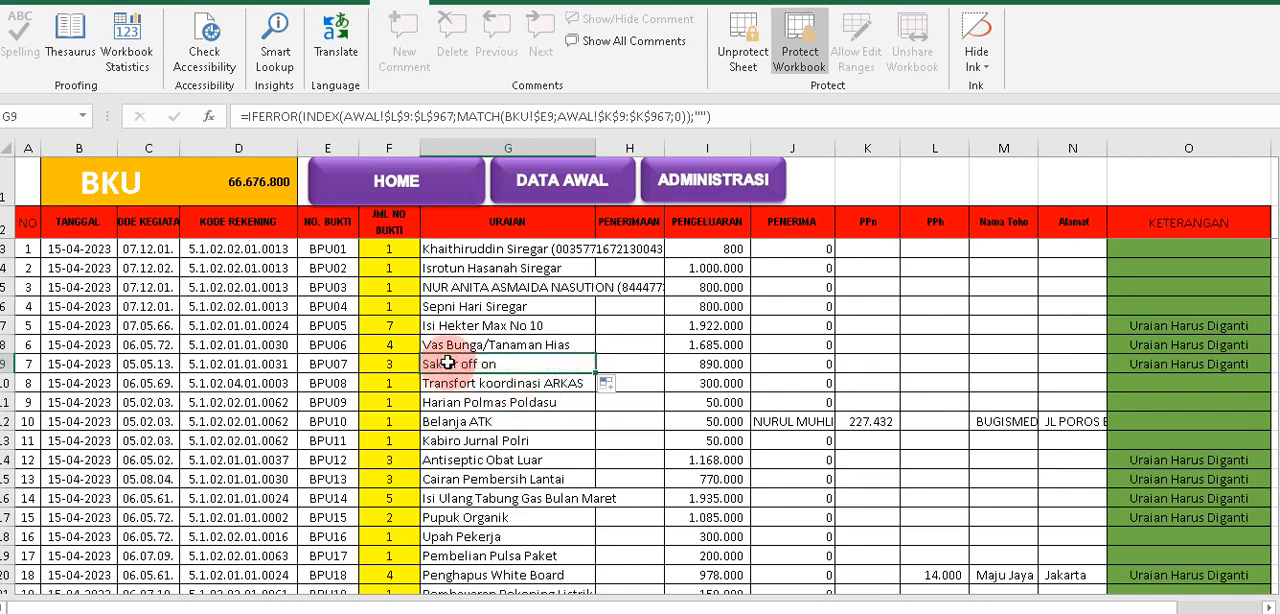
Open the KWITANSI ATK PERSEDIAAN DLL receipt and check its Untuk Pembayaran text, amount and FAKTUR item list.
left_click(685, 190)
left_click(657, 337)
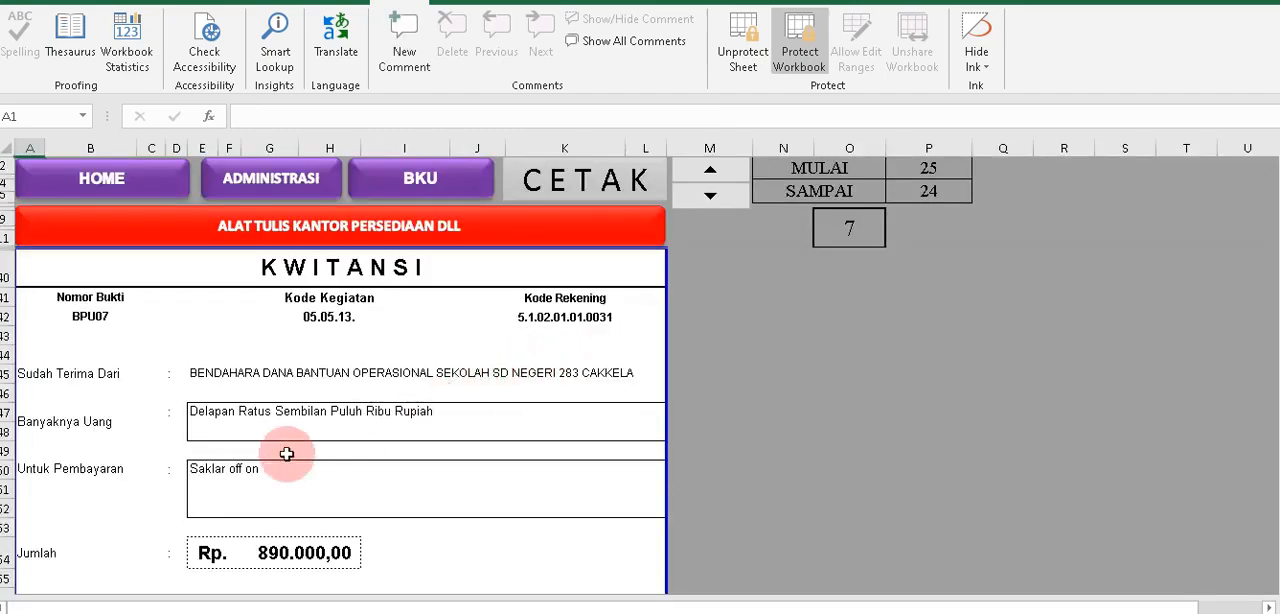
left_click(221, 472)
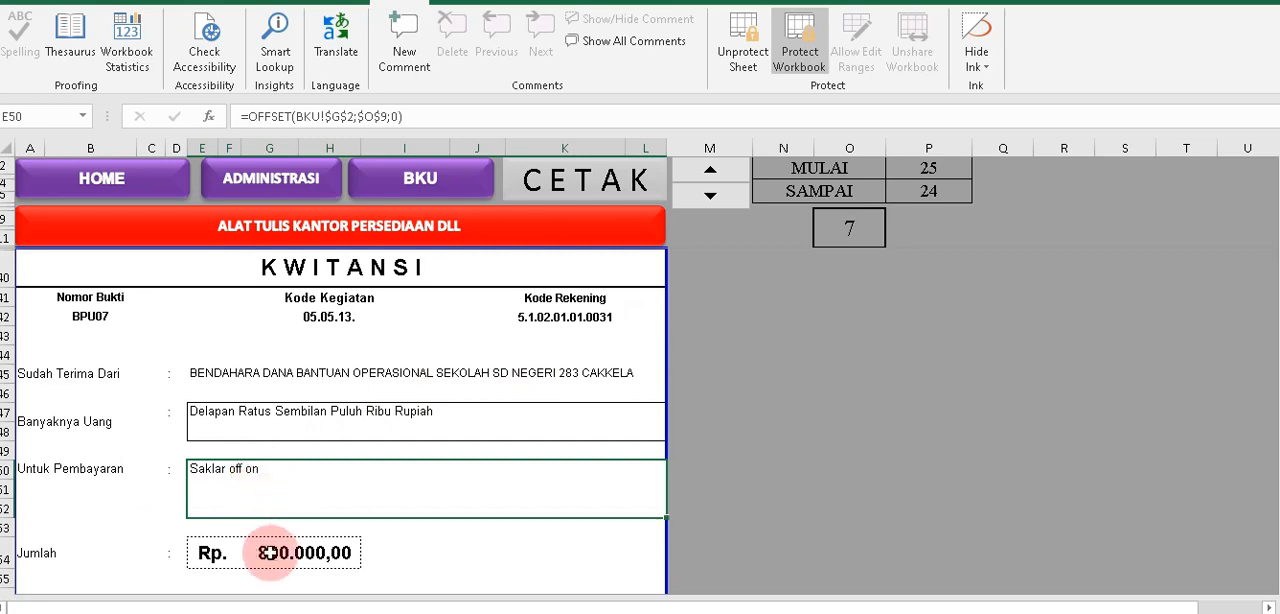
scroll(302, 545, "down", 12)
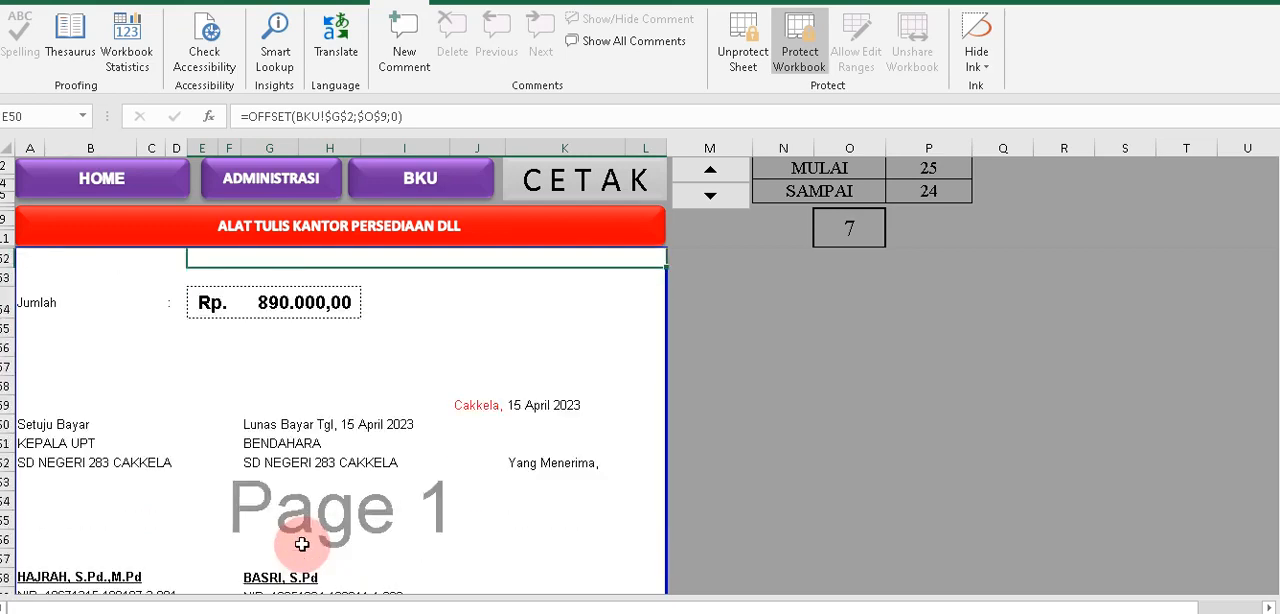
scroll(302, 541, "down", 4)
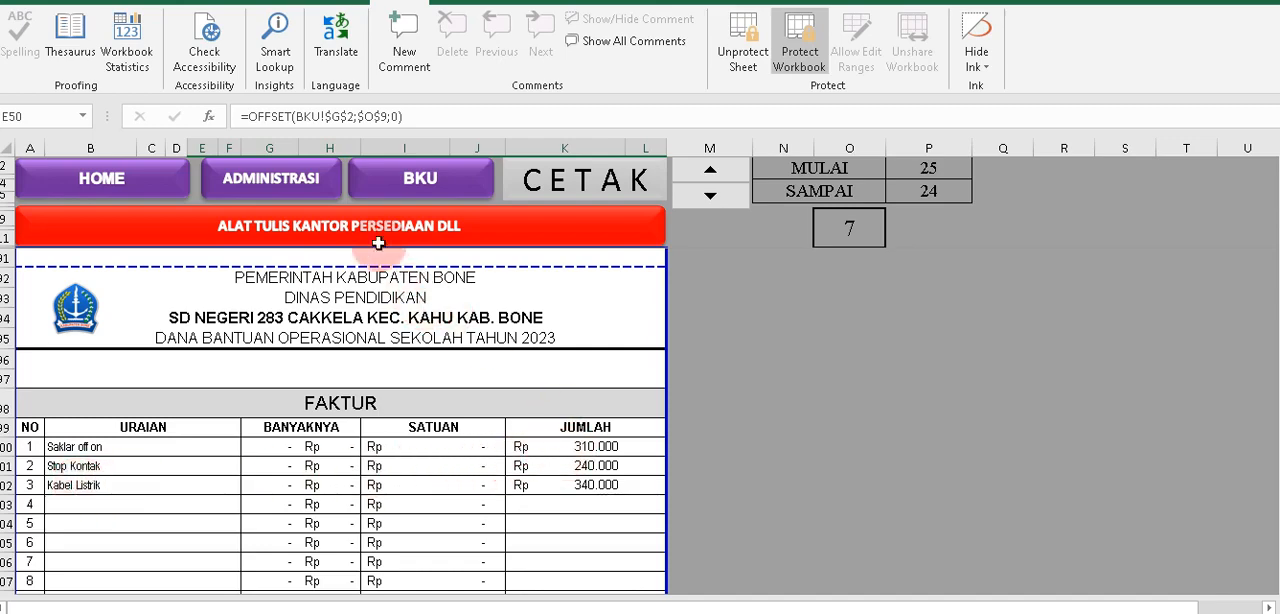
Return to the BKU sheet and check the KETERANGAN flag and JML NO BUKTI of BPU05.
left_click(375, 185)
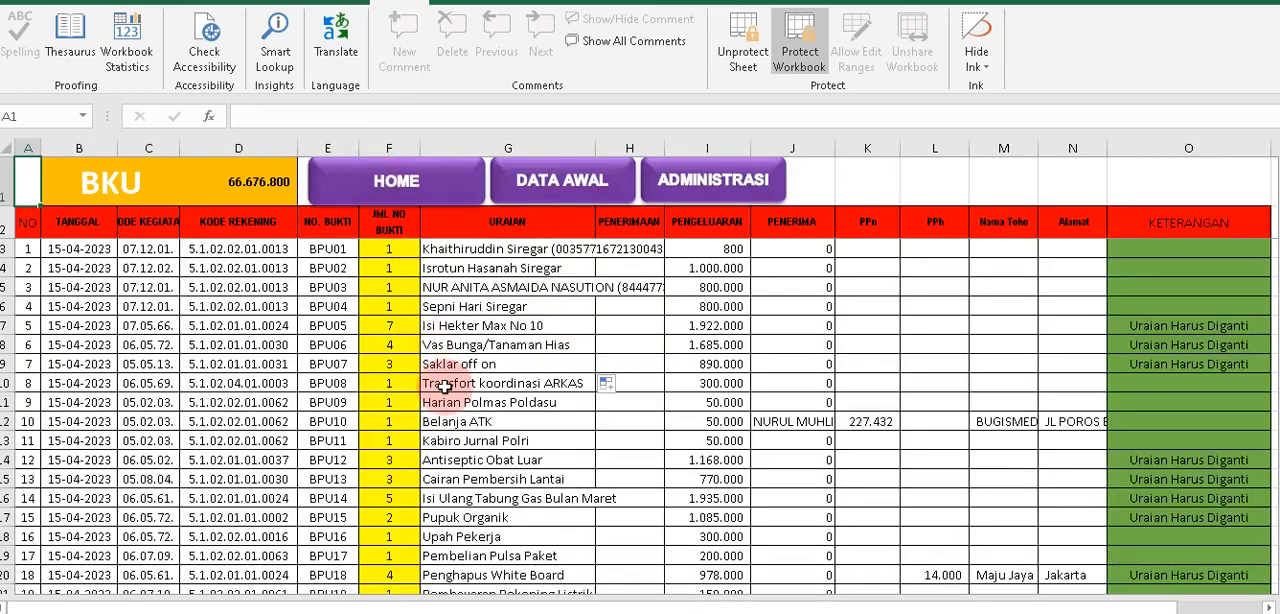
left_click(1135, 325)
left_click_drag(1135, 325, 420, 333)
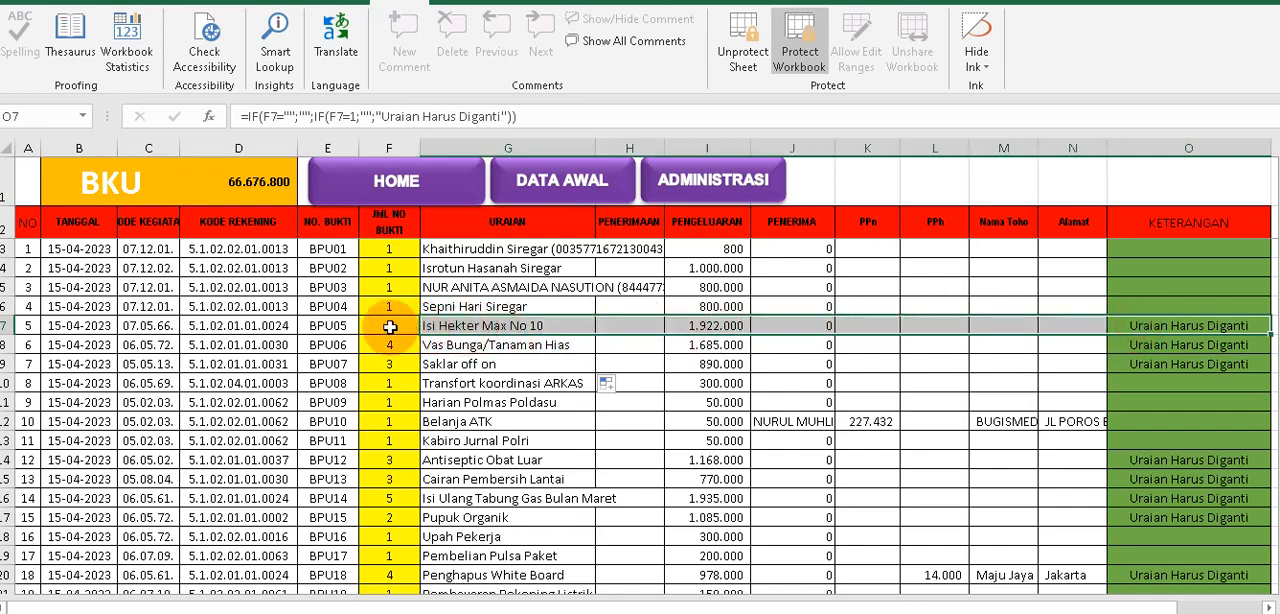
left_click(390, 327)
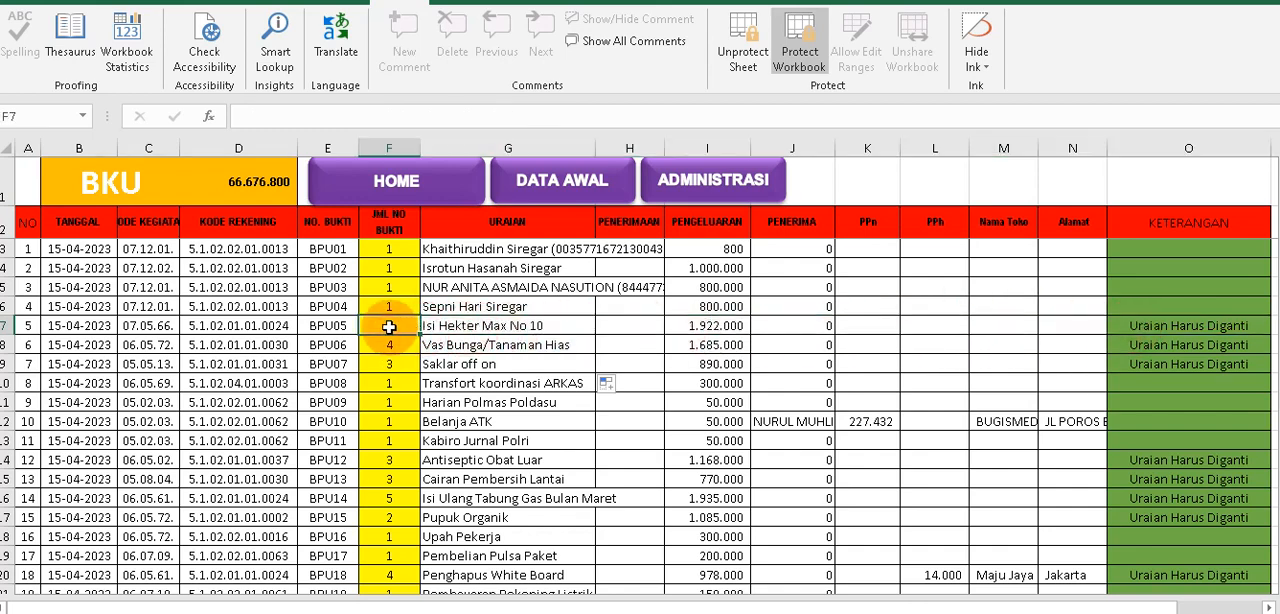
Replace the URAIAN of BPU07 with "Belanja Alat listrik".
left_click(458, 364)
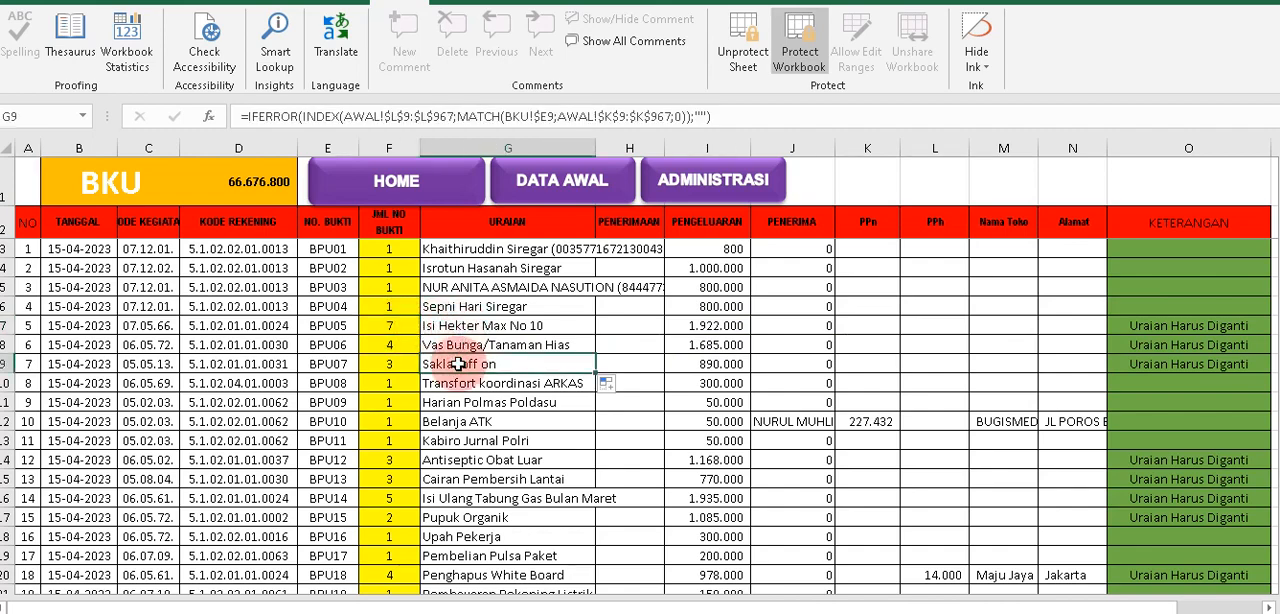
key("Delete")
type("Belanja ATK")
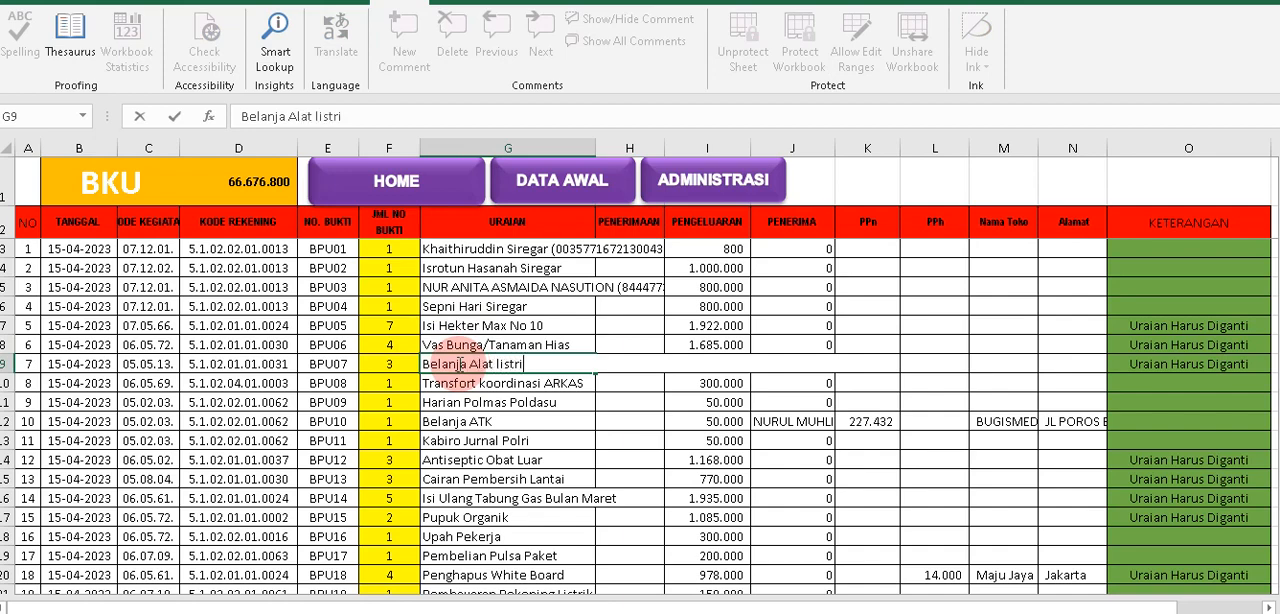
key("Return")
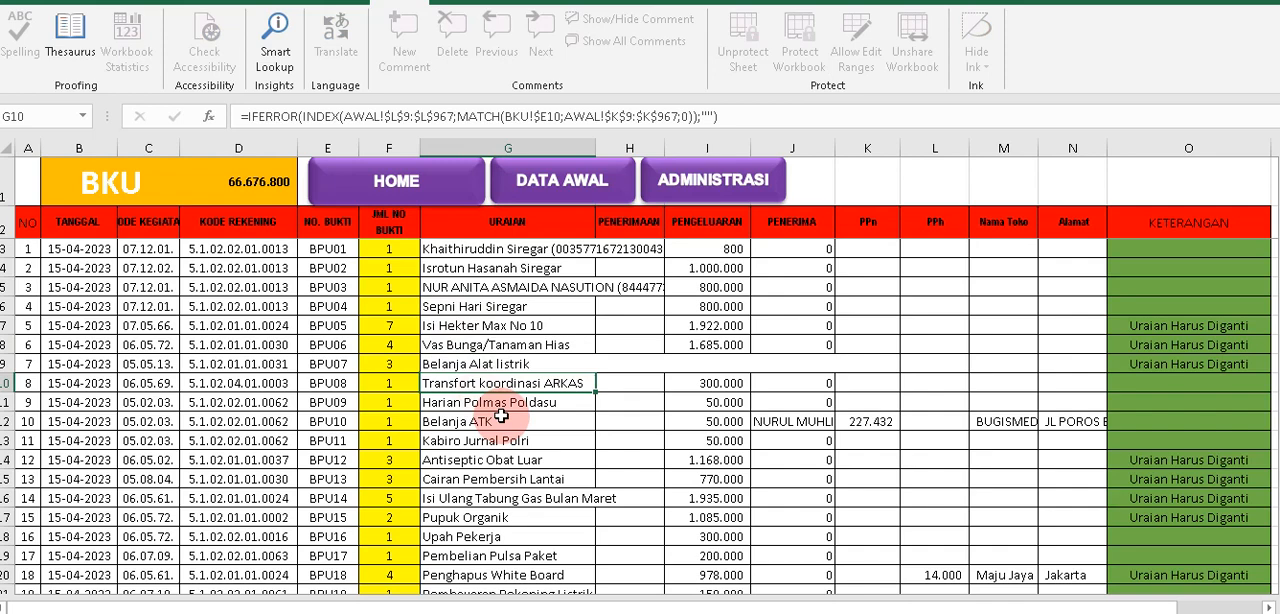
left_click(497, 366)
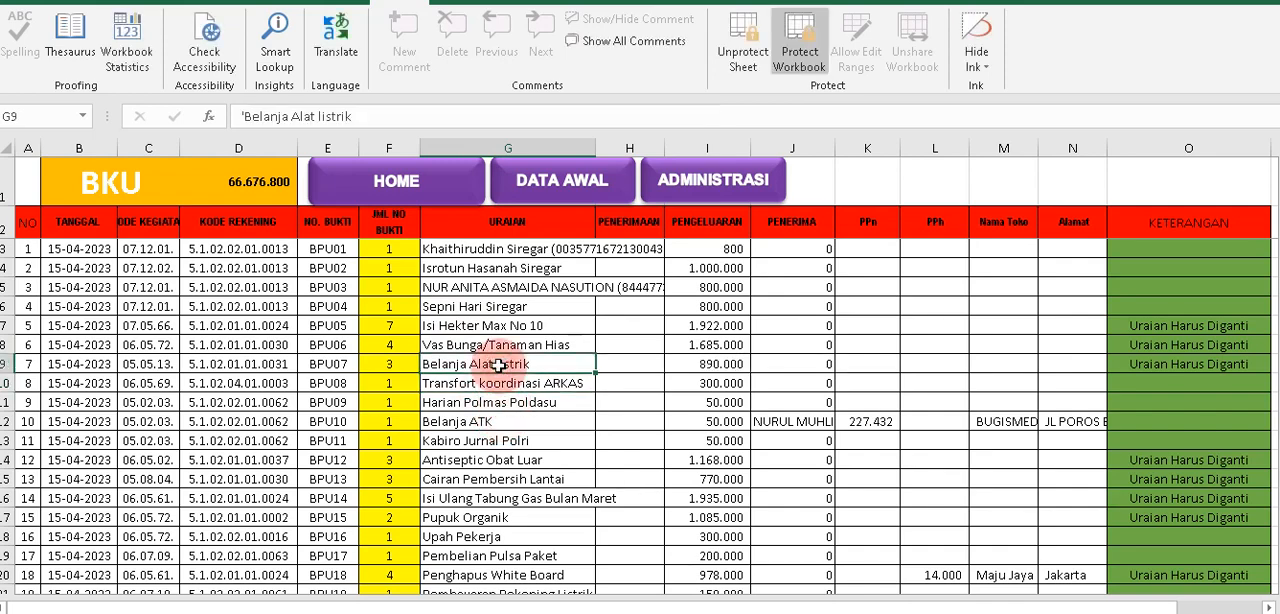
Open the KWITANSI ATK PERSEDIAAN DLL receipt for BPU07 and check the Untuk Pembayaran text.
left_click(700, 204)
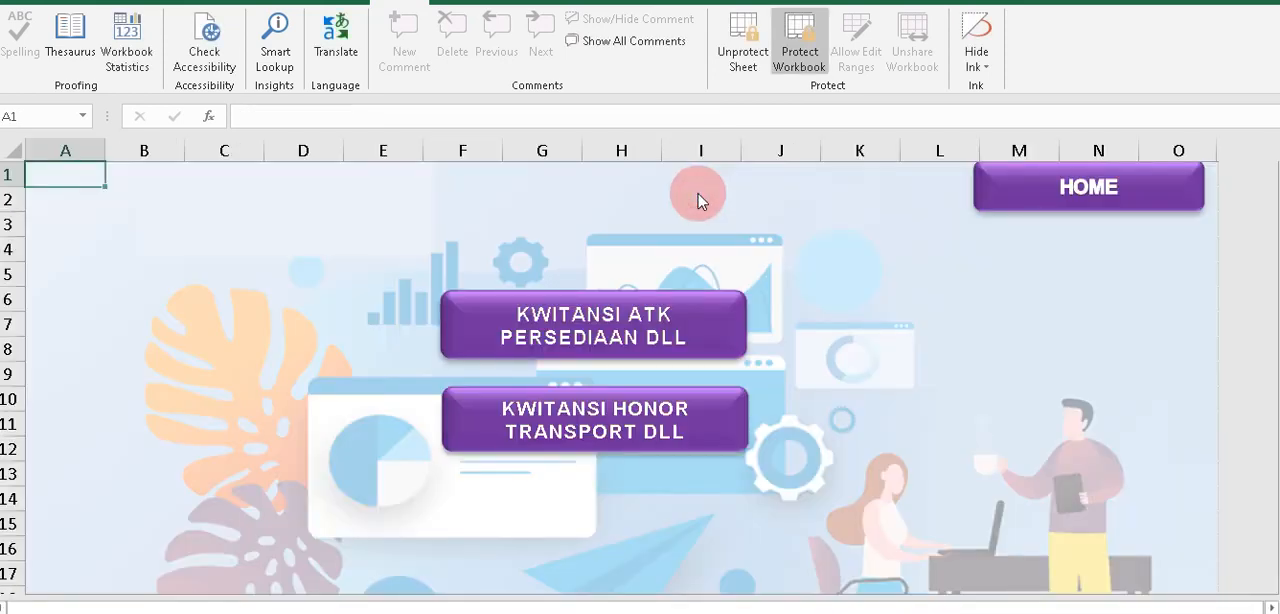
left_click(648, 336)
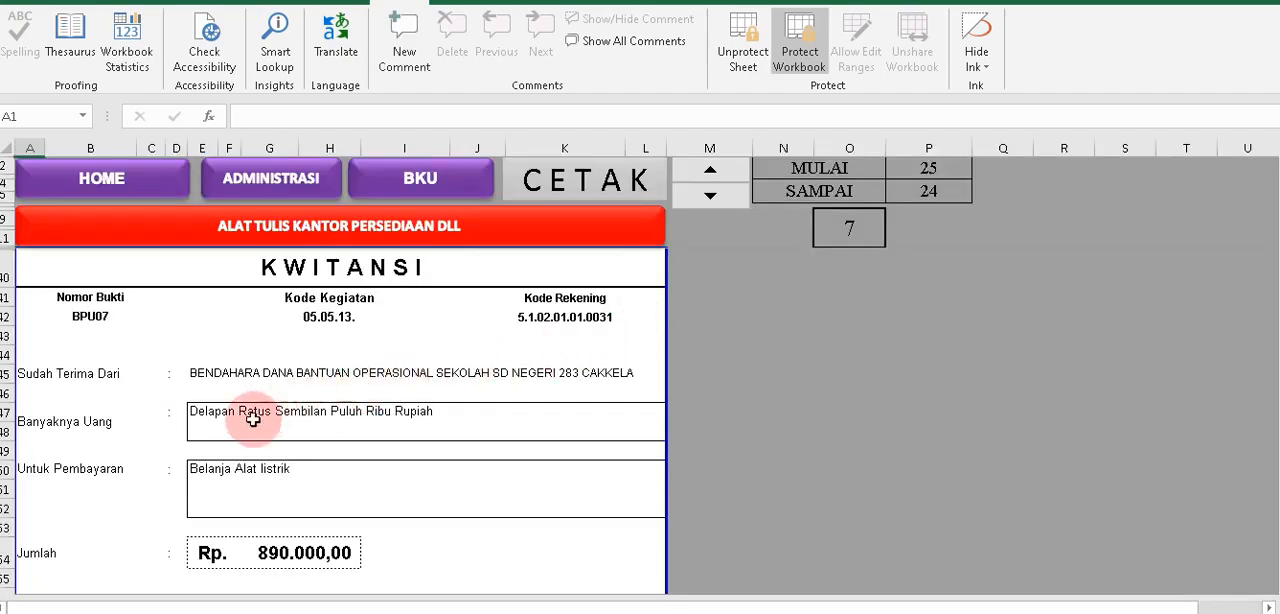
left_click(218, 472)
Examine the item descriptions and the PPN 10% and PPH 2% rows of the FAKTUR.
scroll(220, 470, "down", 6)
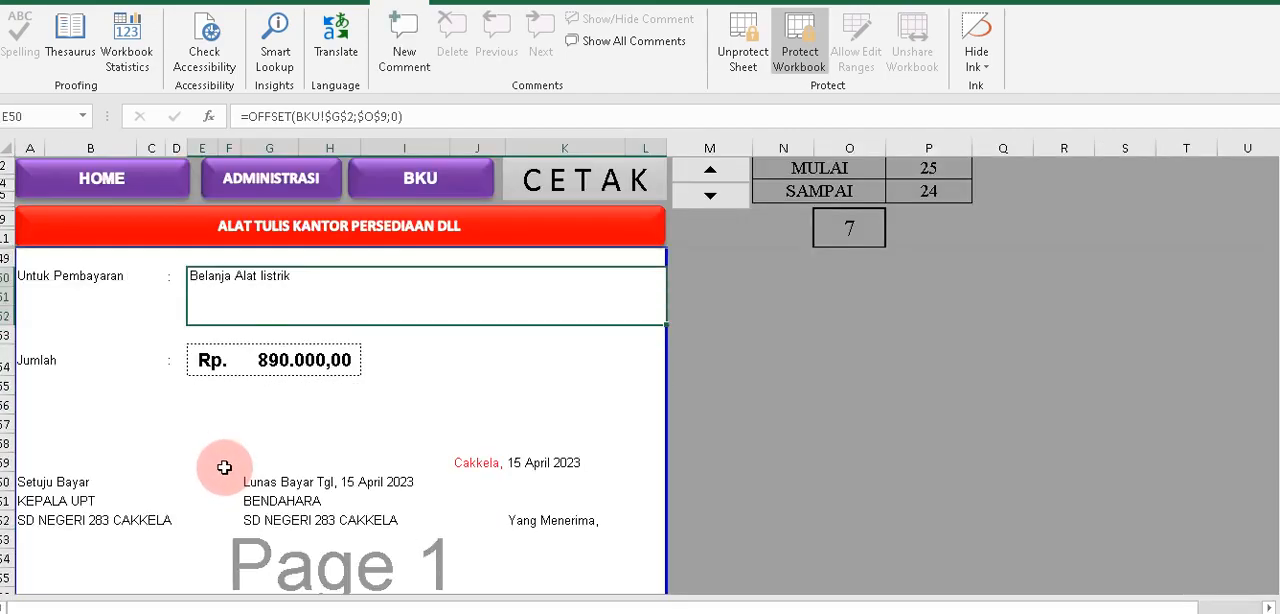
scroll(226, 462, "down", 11)
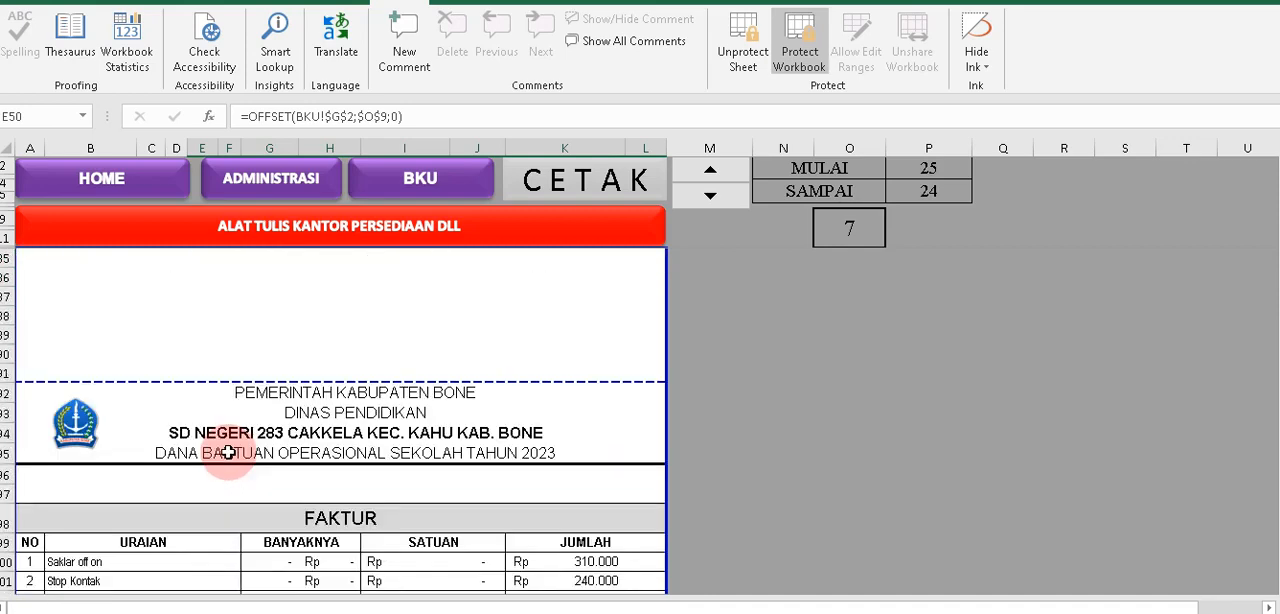
left_click(249, 449)
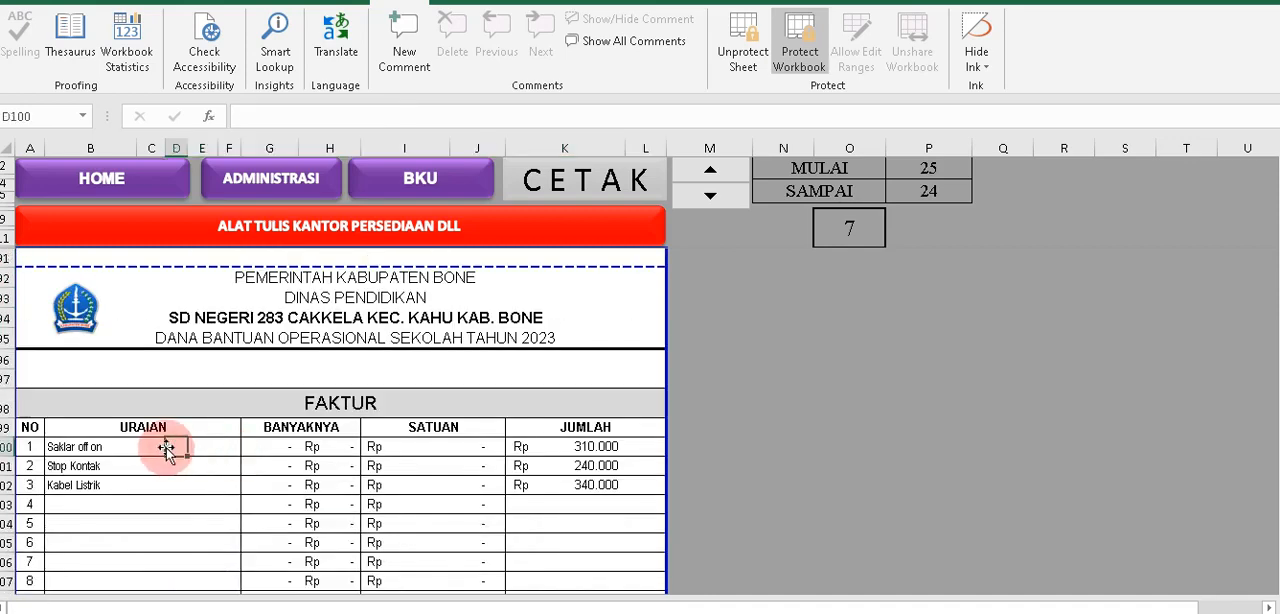
left_click(52, 462)
left_click(50, 481)
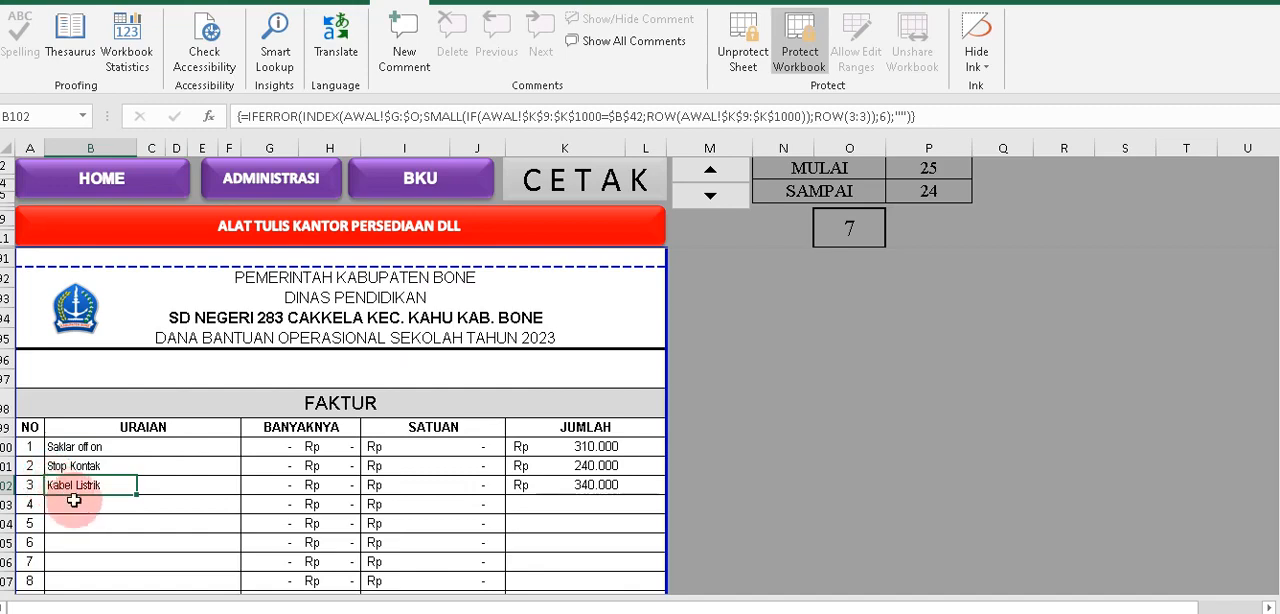
scroll(90, 486, "down", 6)
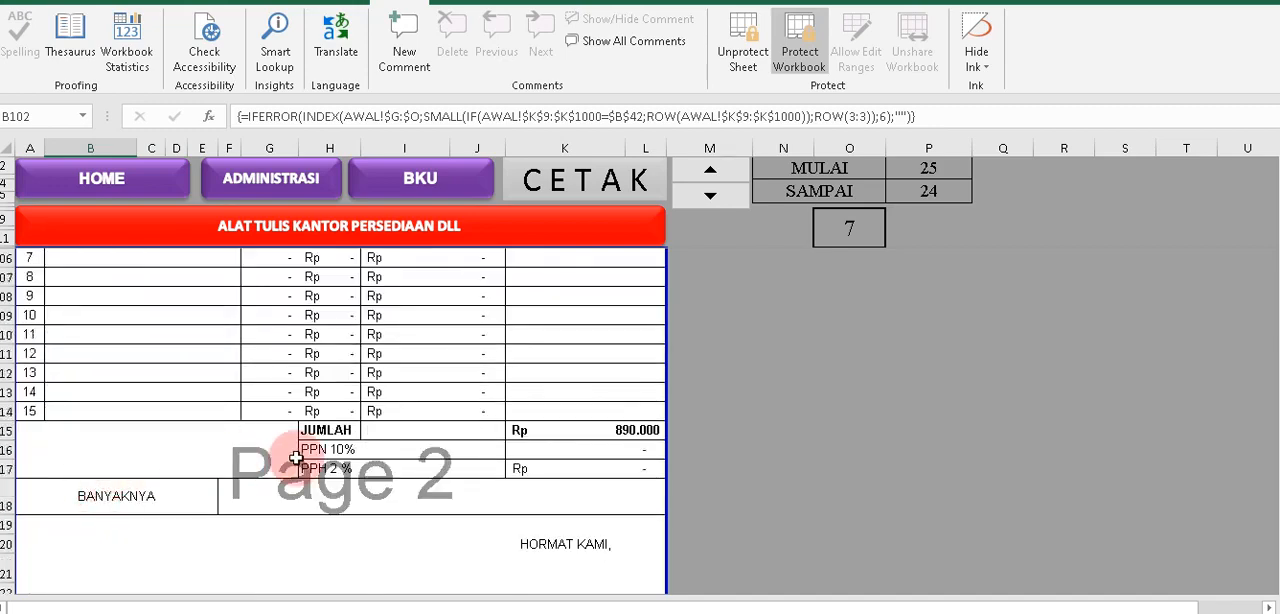
left_click(306, 393)
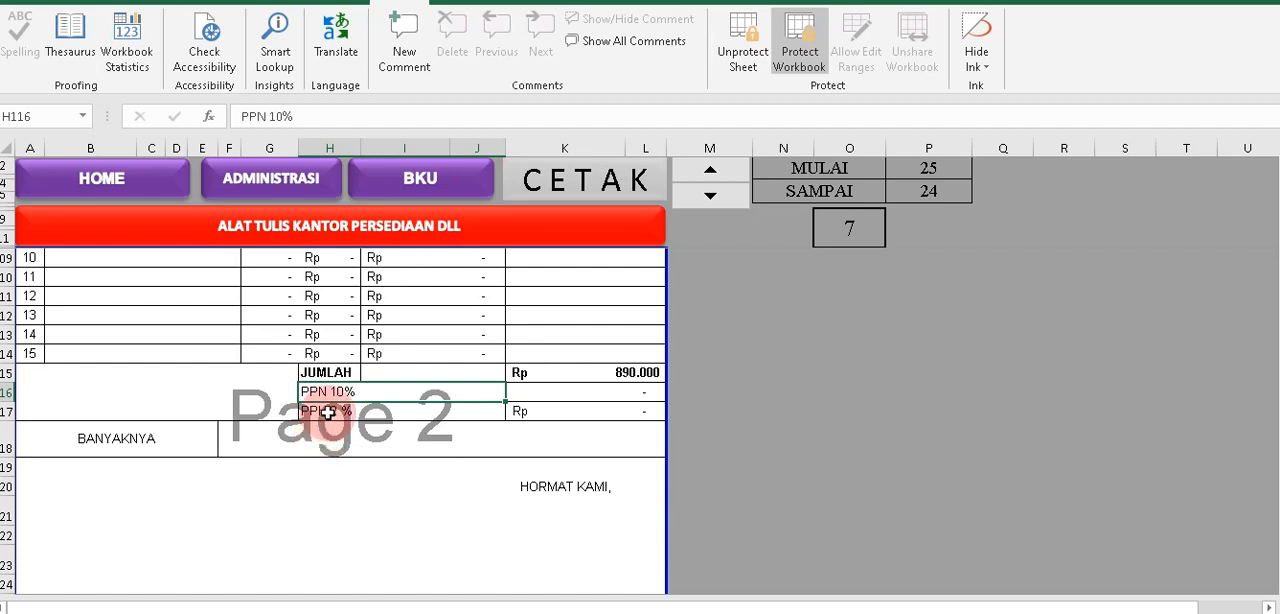
left_click(328, 412)
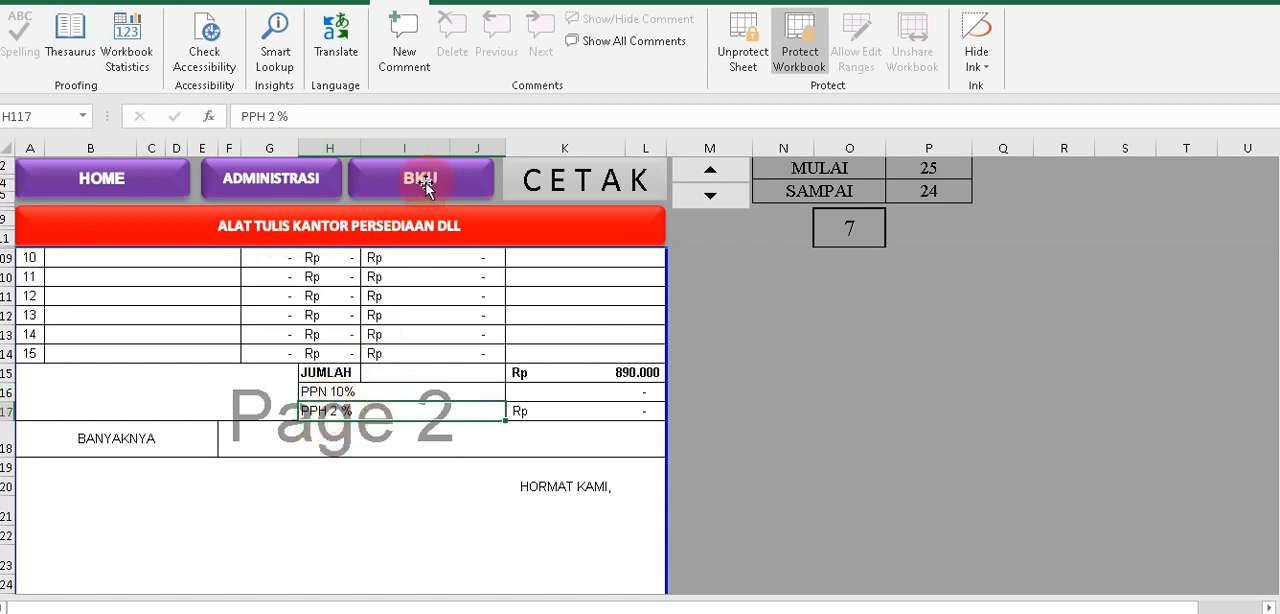
Examine the NOTA PESANAN, including its Nama Toko field and the list of ordered items.
scroll(371, 443, "up", 20)
scroll(371, 437, "down", 5)
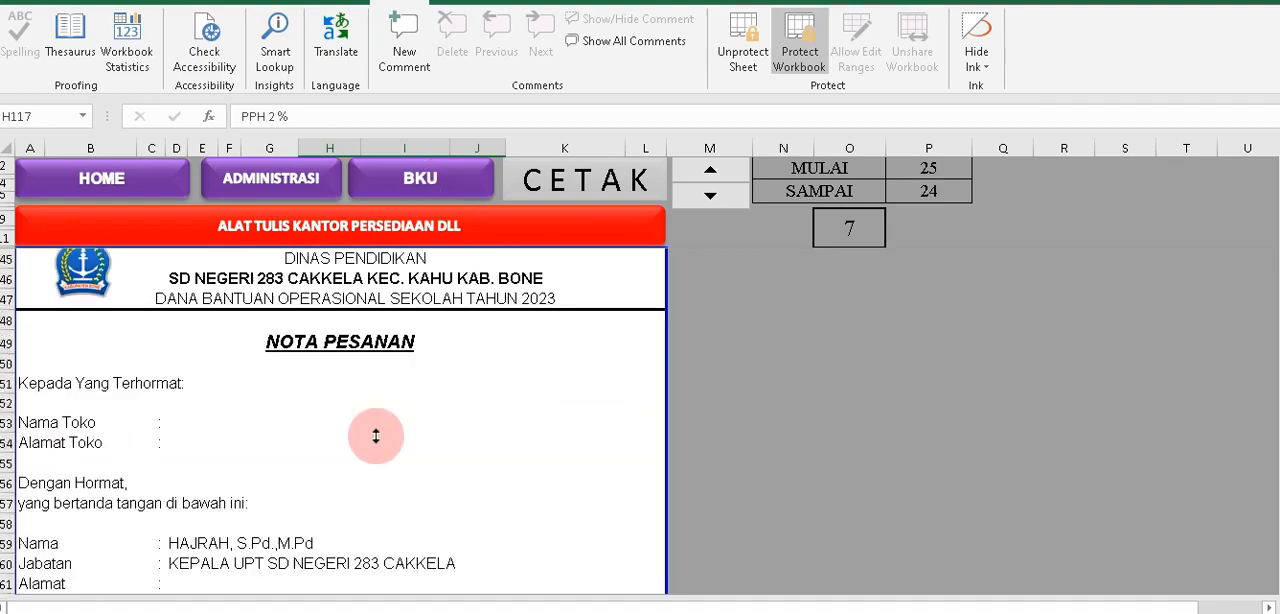
scroll(375, 436, "down", 2)
scroll(375, 437, "down", 2)
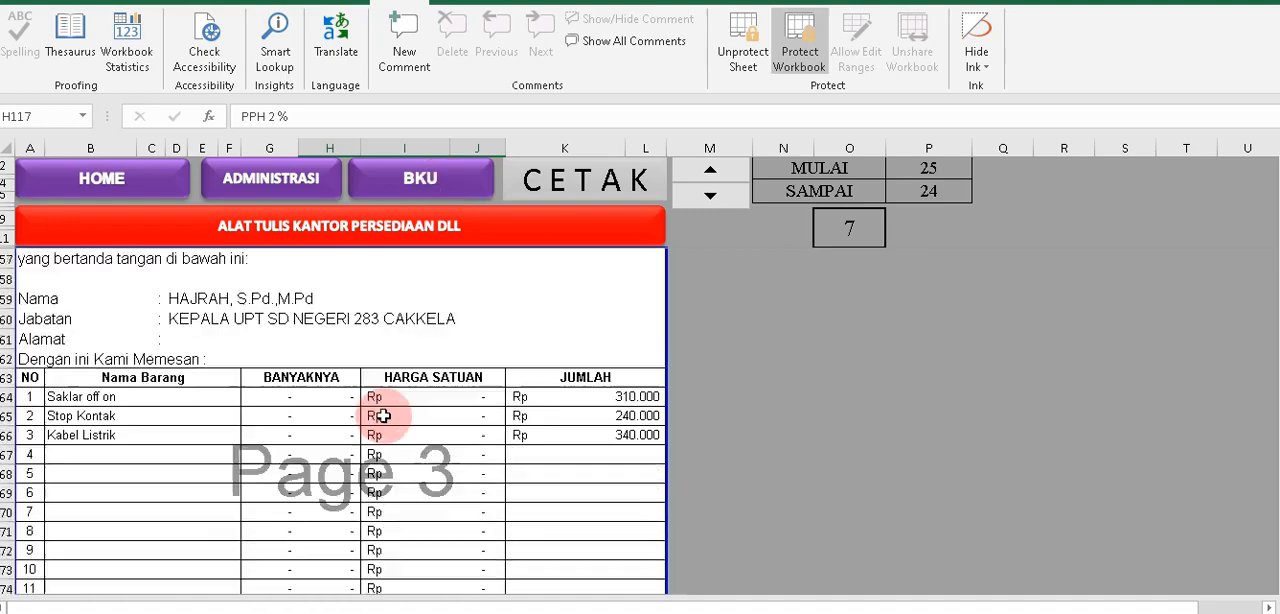
scroll(385, 368, "up", 4)
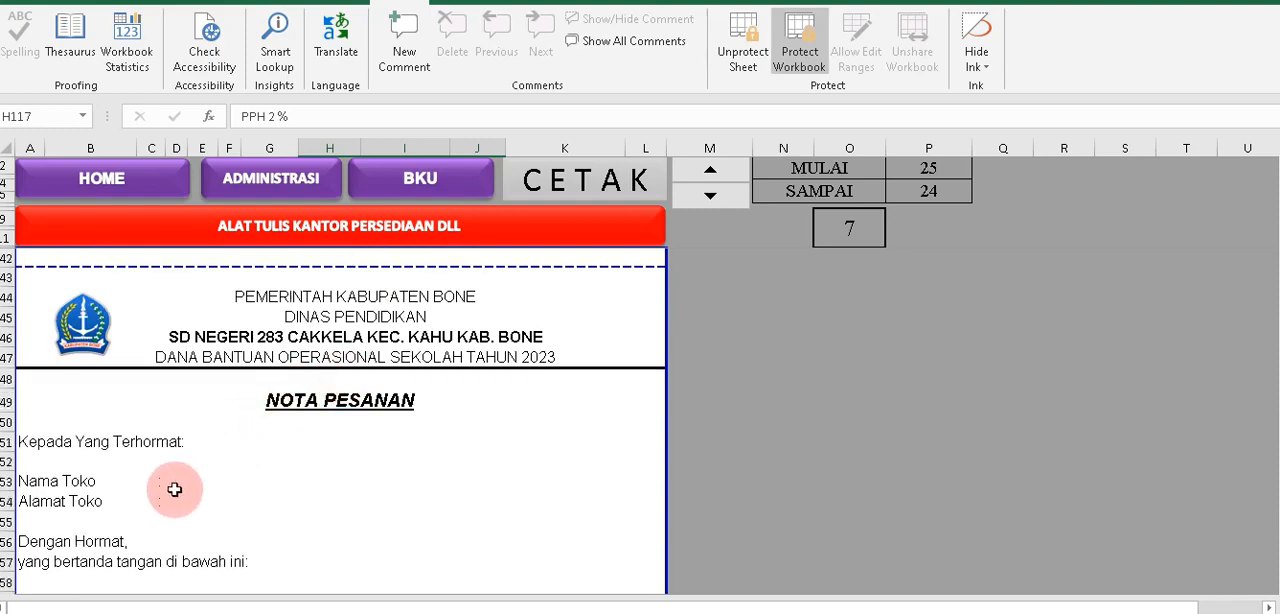
left_click(177, 488)
scroll(288, 459, "down", 3)
scroll(288, 459, "down", 10)
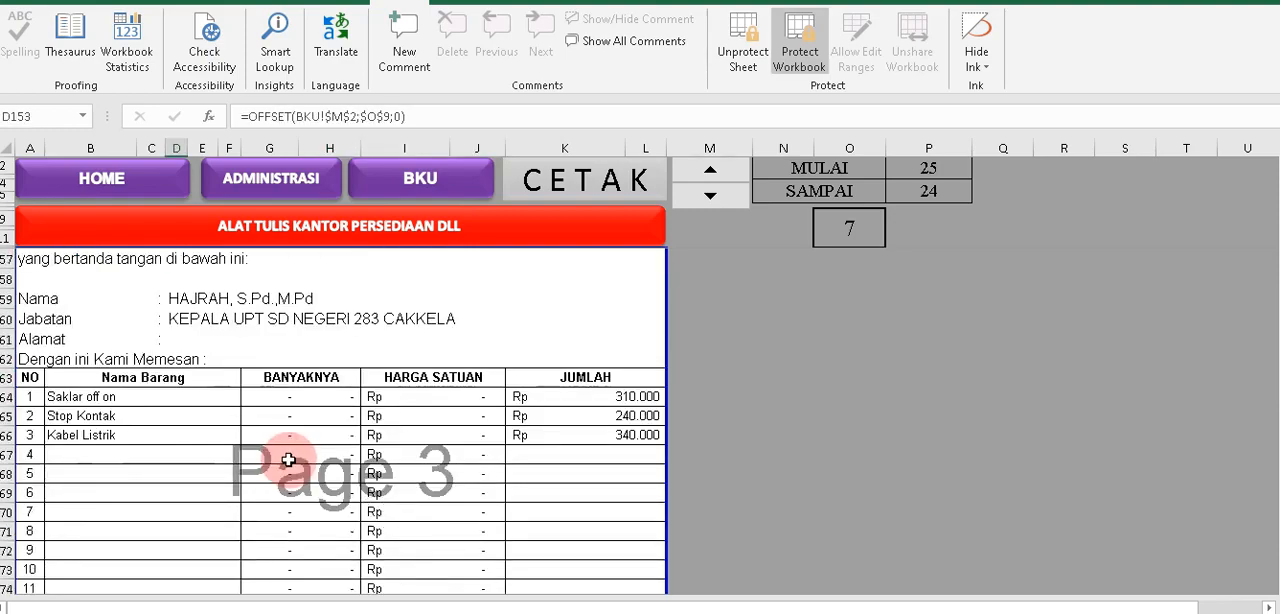
Examine the BERITA ACARA SERAH TERIMA BARANG, including the Nama and Alamat fields of Pihak Pertama.
scroll(290, 457, "down", 2)
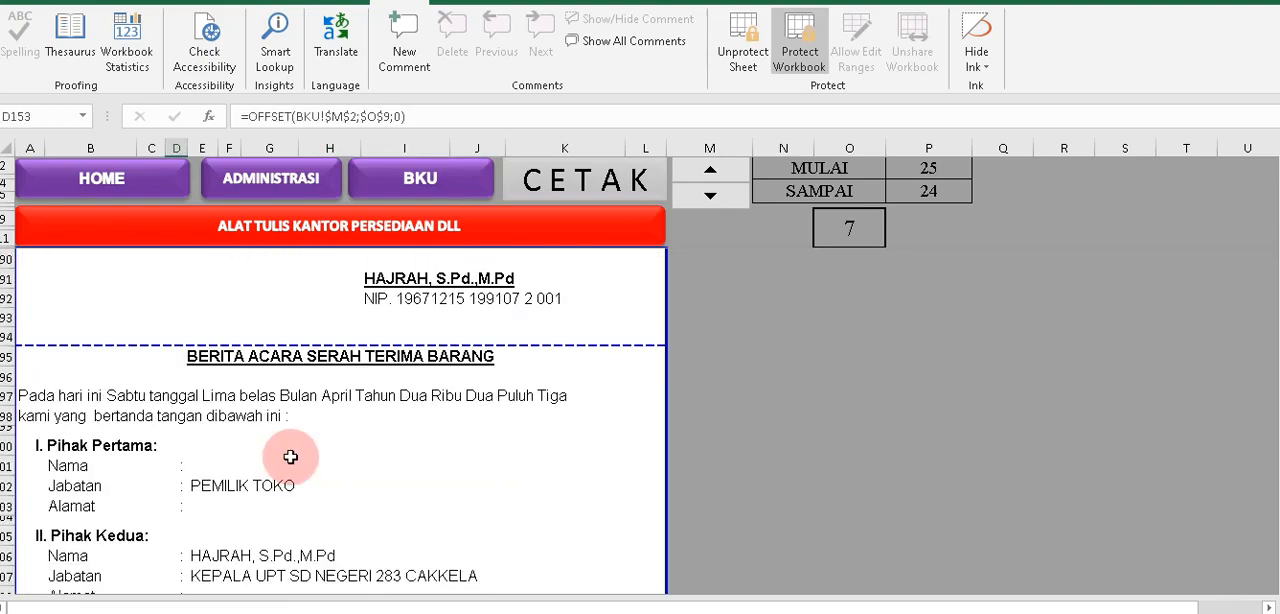
left_click(224, 468)
left_click(212, 508)
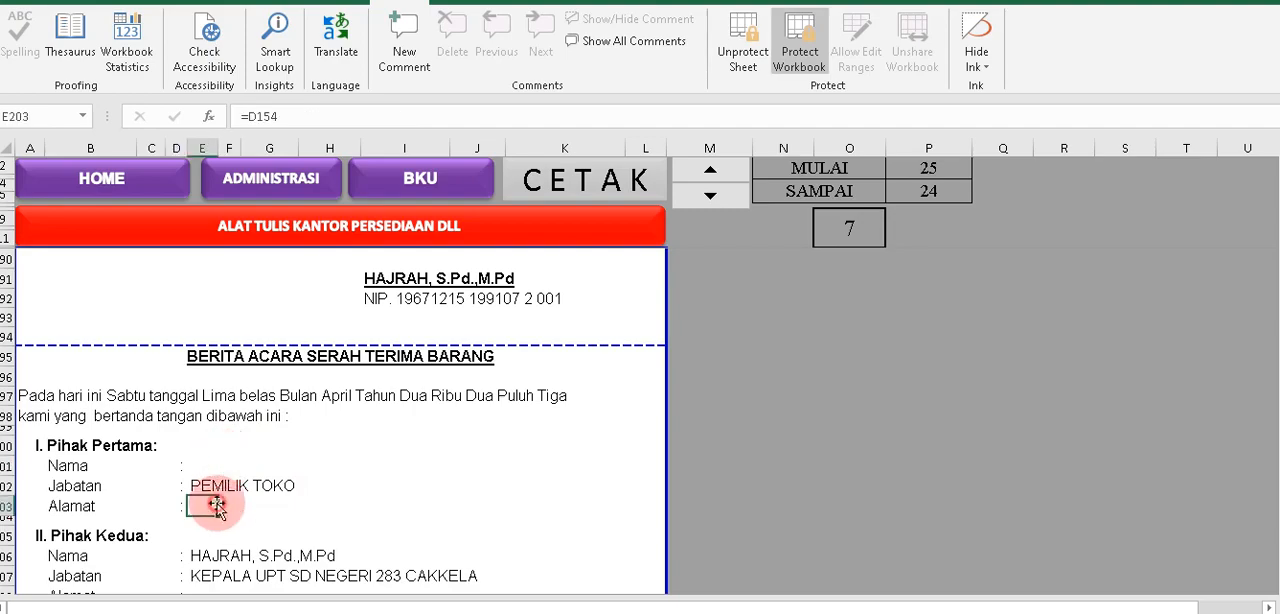
scroll(319, 480, "down", 1)
scroll(300, 445, "down", 2)
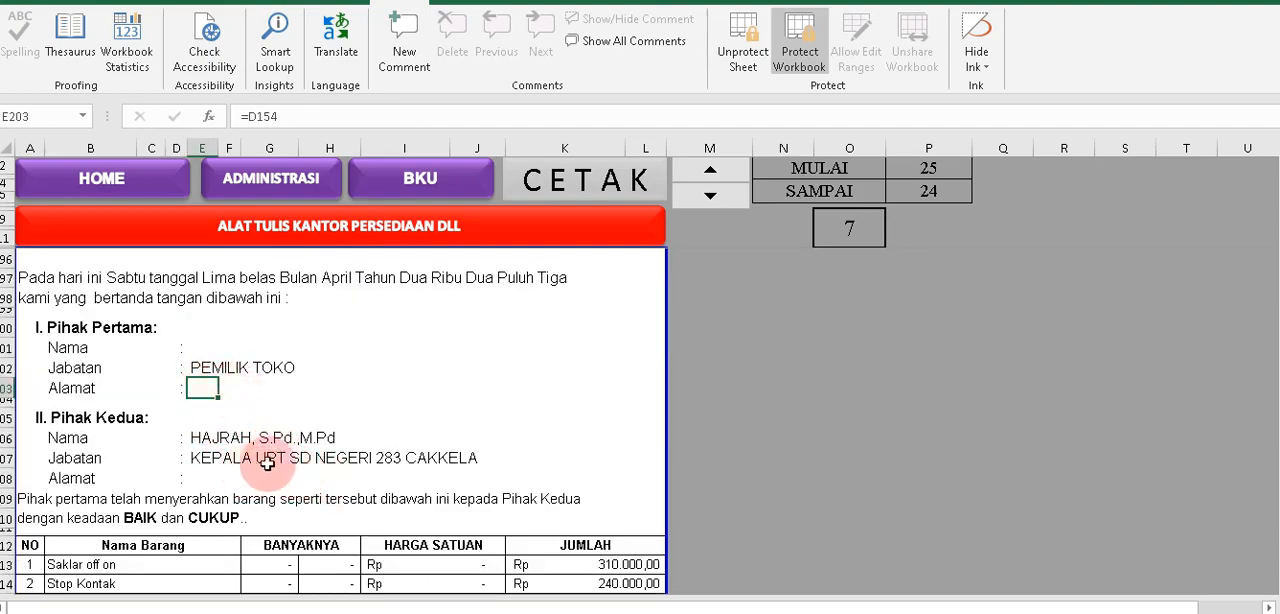
scroll(290, 454, "down", 3)
scroll(285, 454, "up", 4)
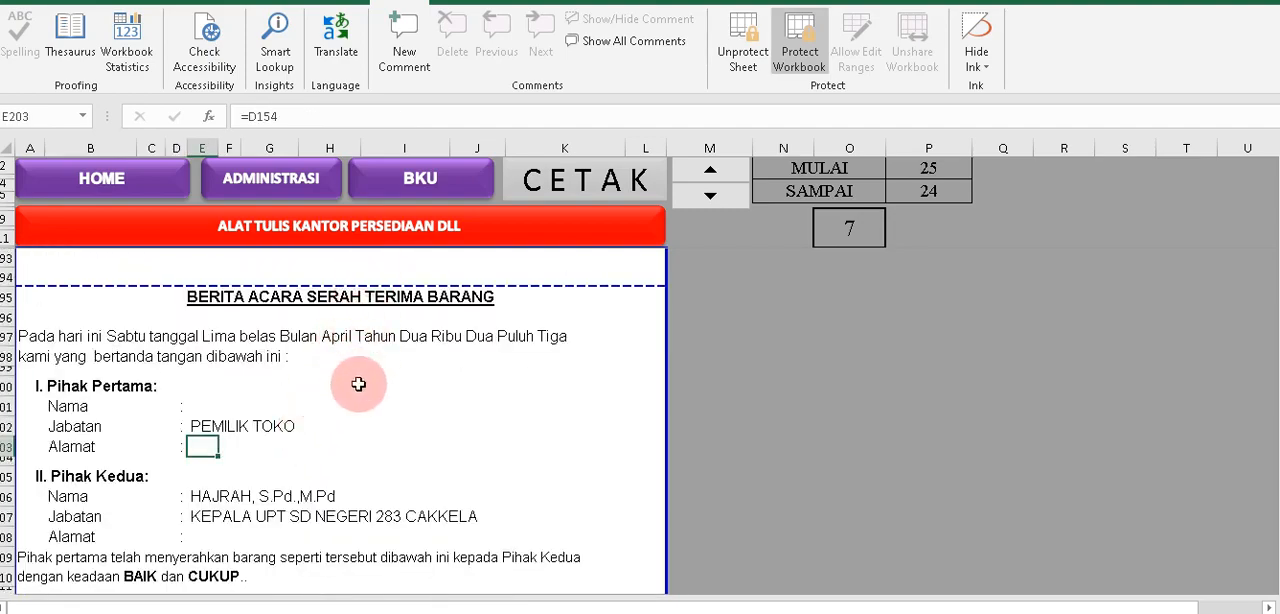
Return to the BKU sheet and check the PPn and PPh cells of BPU07.
left_click(421, 188)
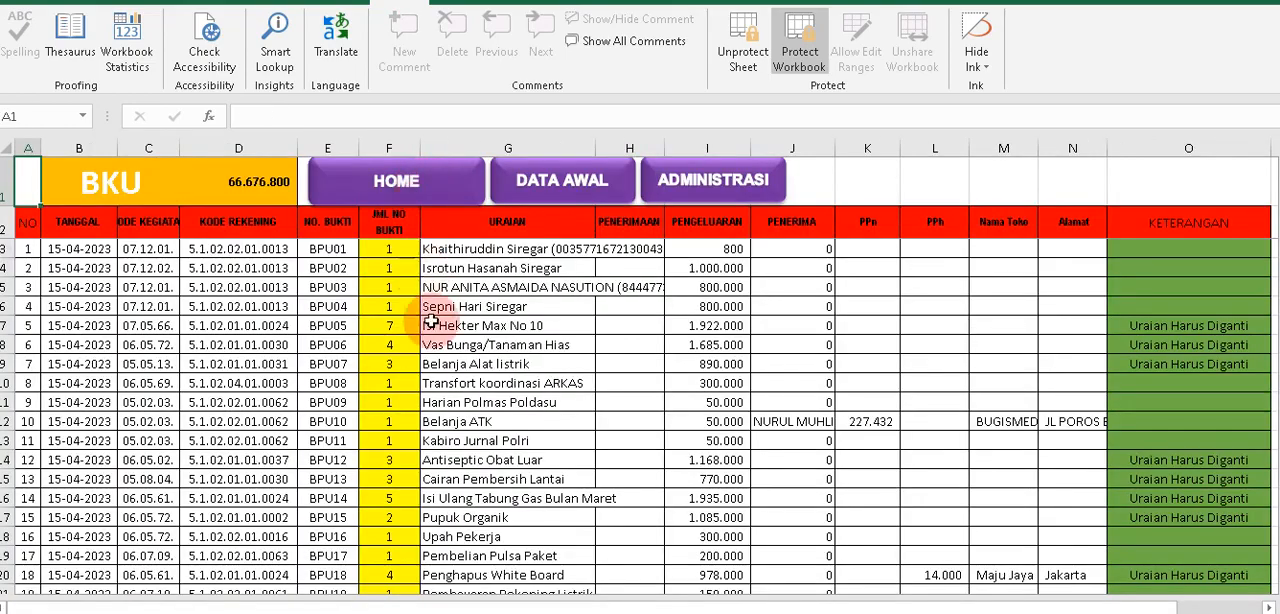
left_click(842, 364)
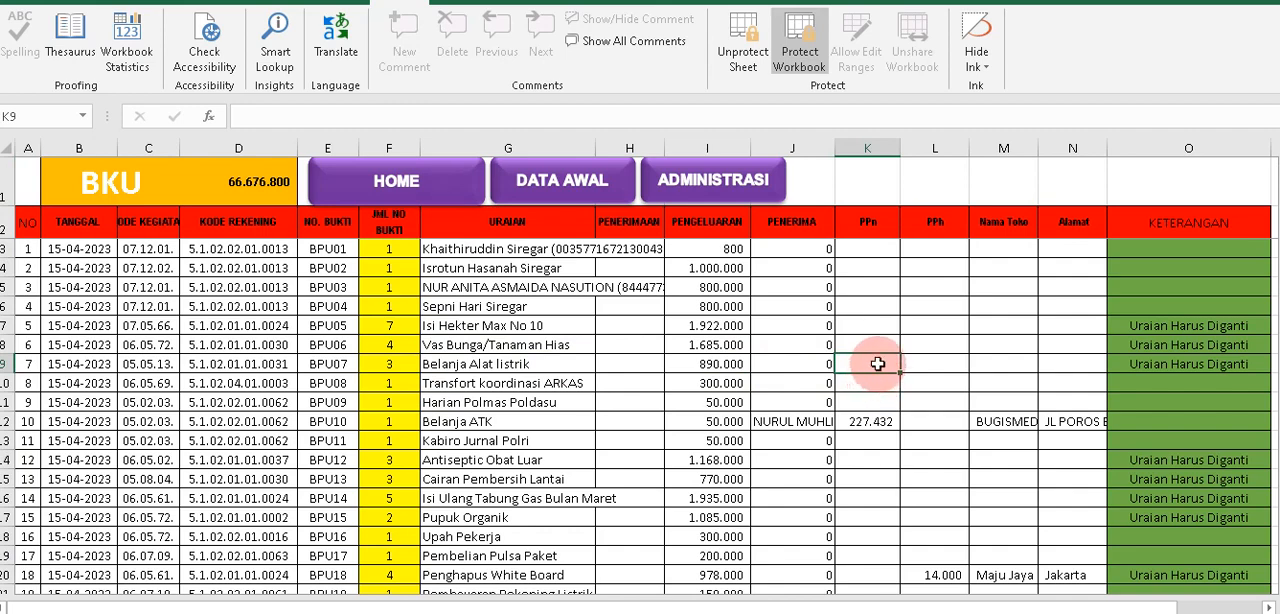
left_click_drag(877, 363, 938, 362)
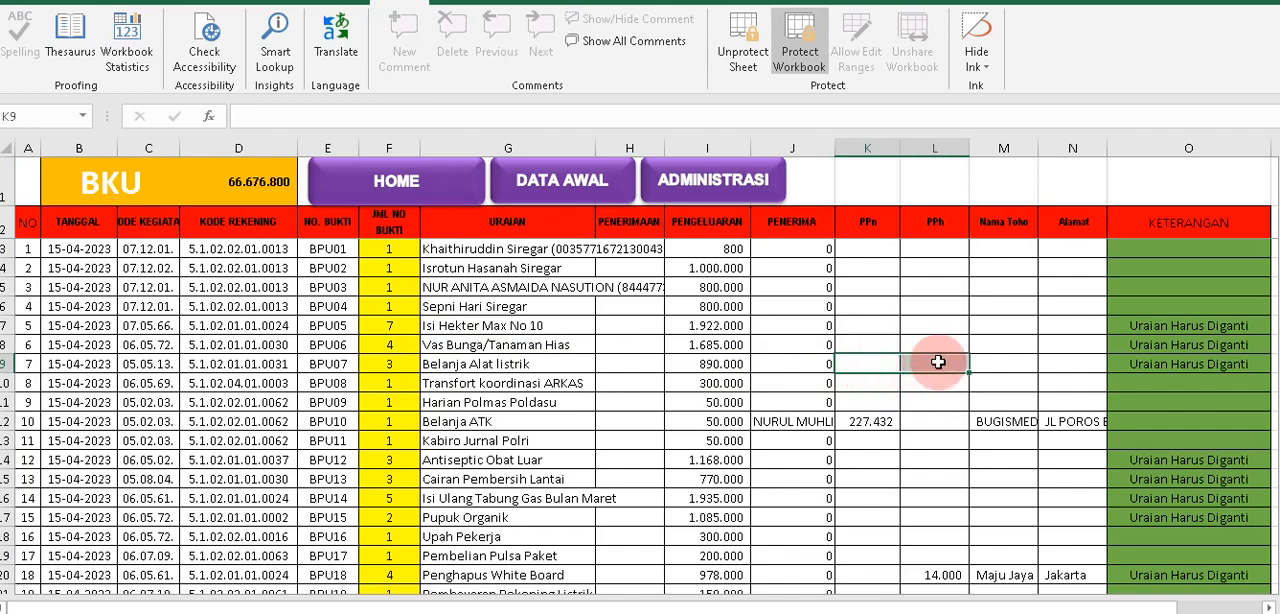
Open the DATA AWAL sheet and look over its transaction entries.
left_click(537, 198)
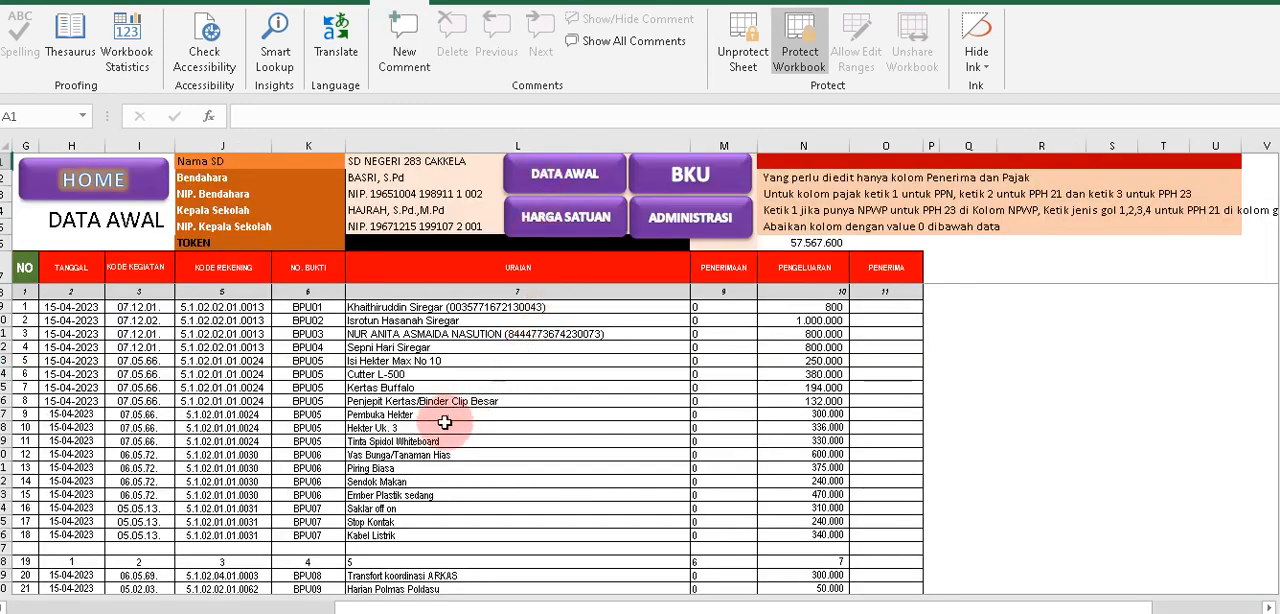
scroll(420, 426, "down", 1)
scroll(420, 423, "up", 1)
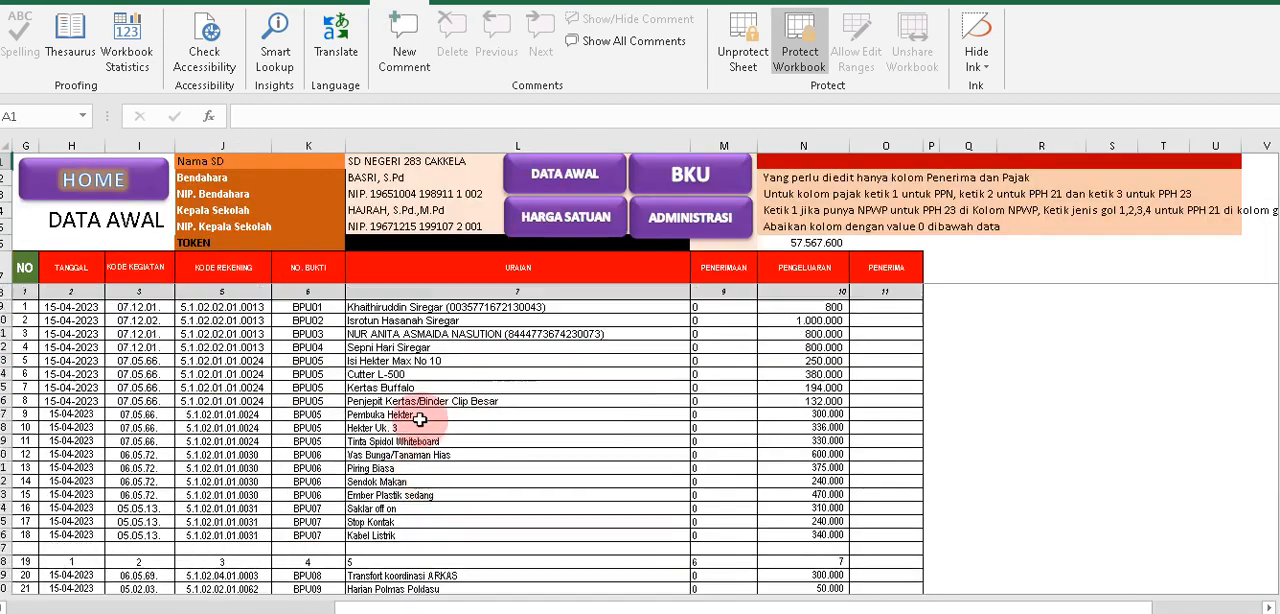
Examine the item rows of BPU05 through BPU14 in the DATA AWAL transaction table.
scroll(473, 440, "down", 3)
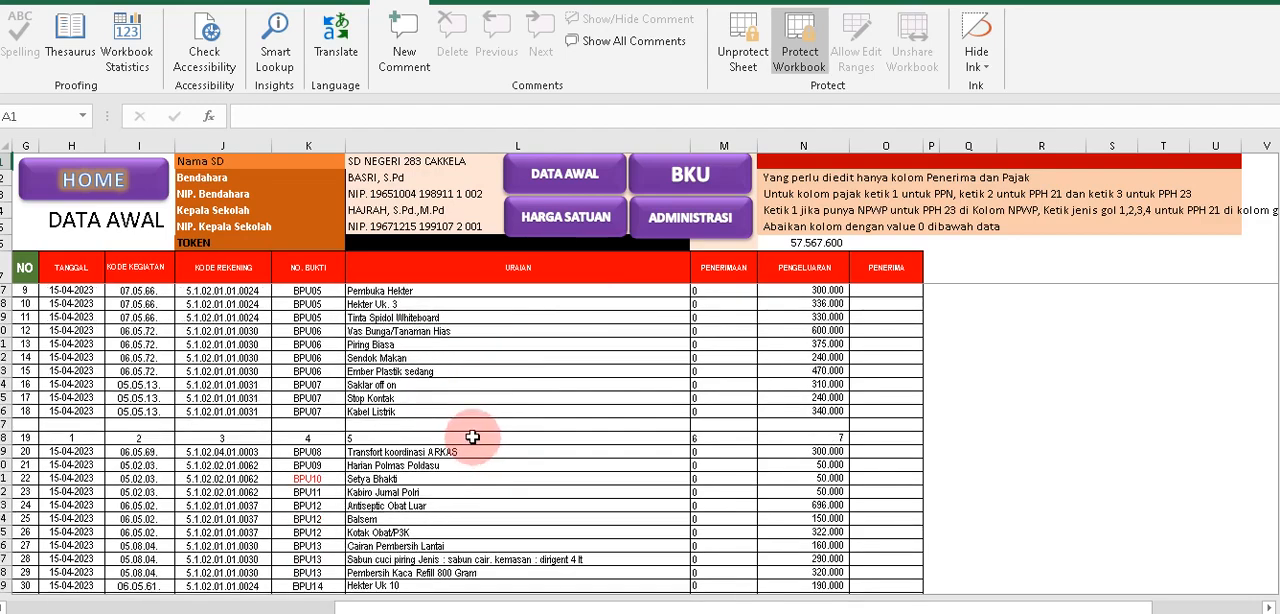
scroll(473, 437, "down", 3)
scroll(471, 430, "up", 6)
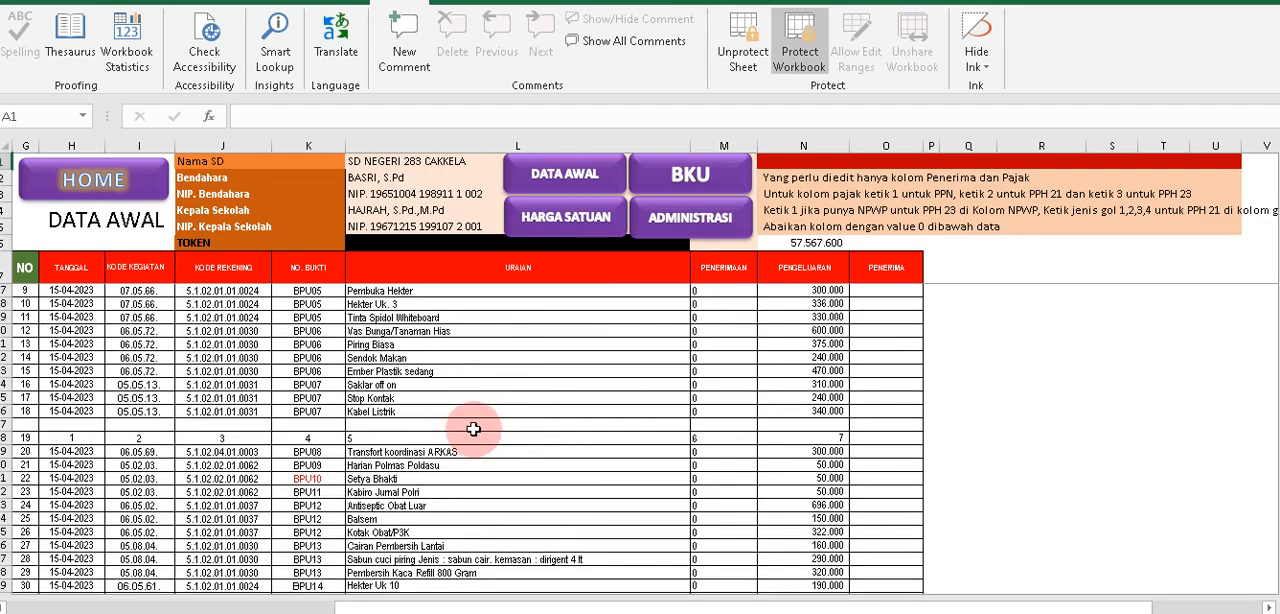
Return to the BKU sheet and set the PPn of BPU07, Belanja Alat listrik, to 50000.
left_click(666, 177)
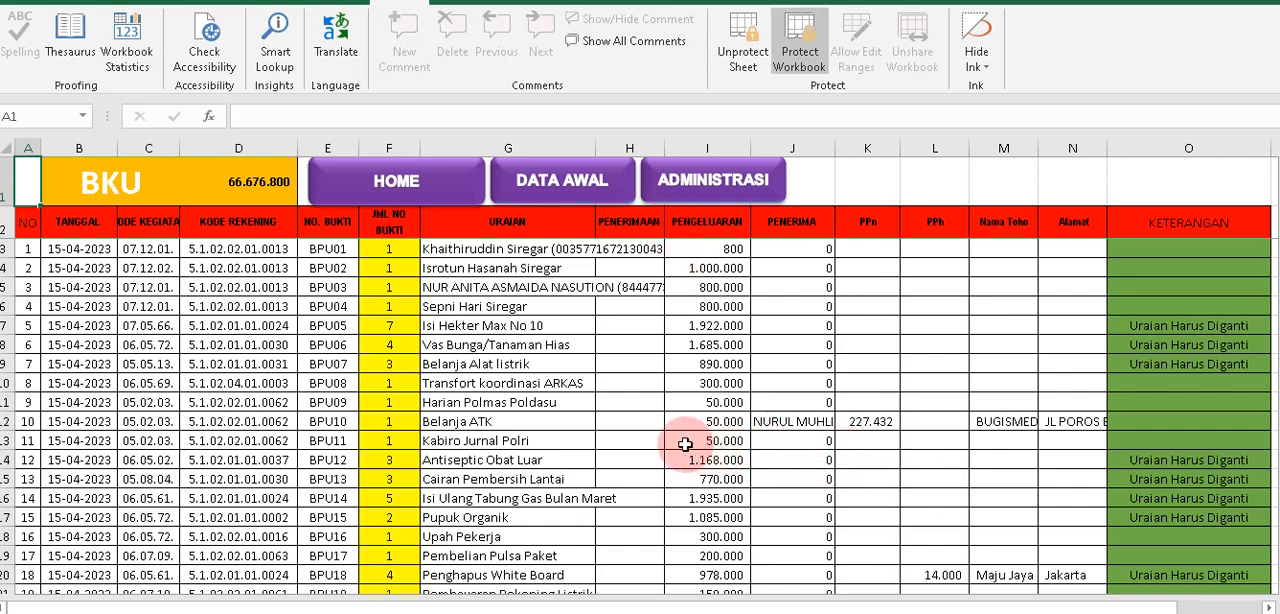
left_click(862, 418)
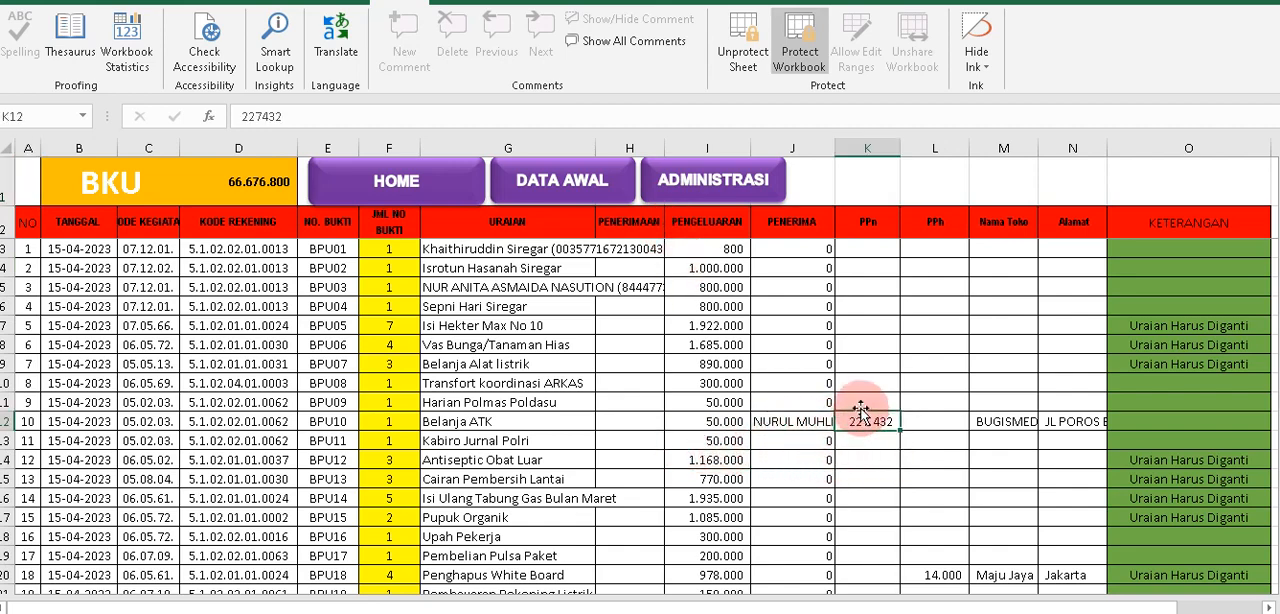
left_click(546, 366)
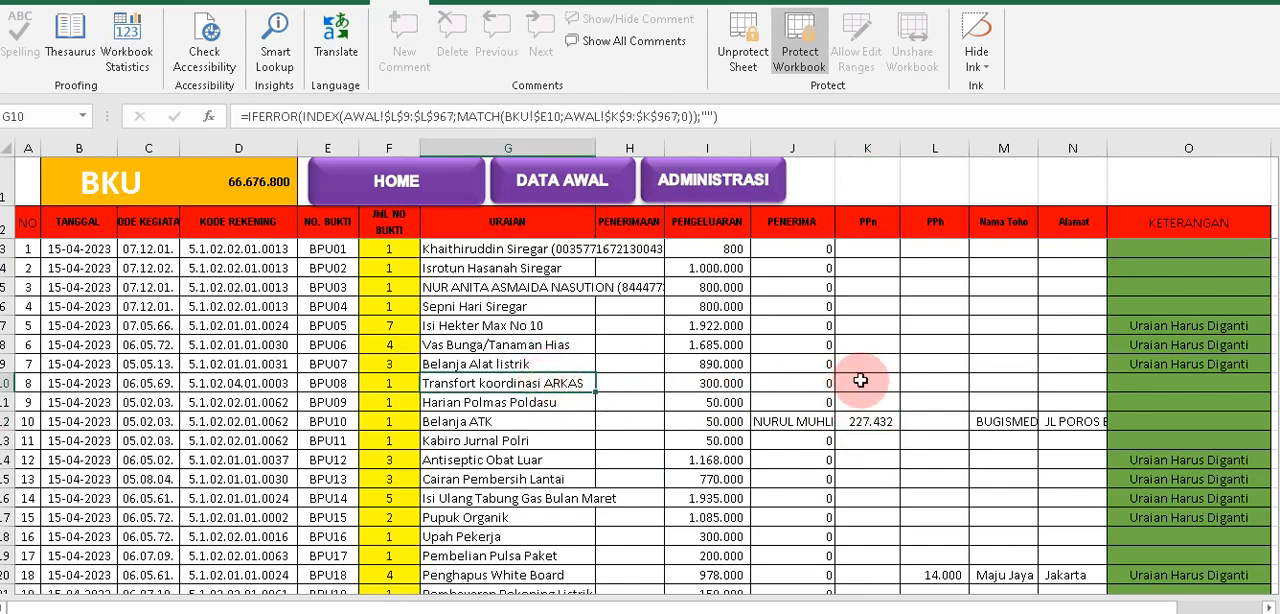
left_click(865, 372)
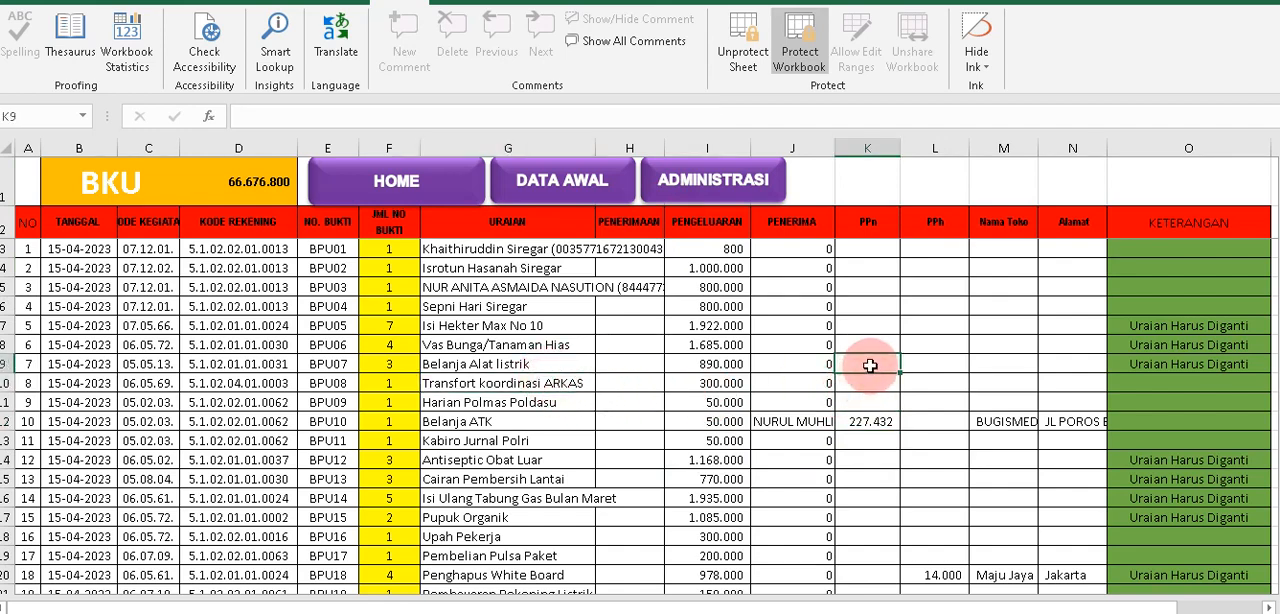
type("50000")
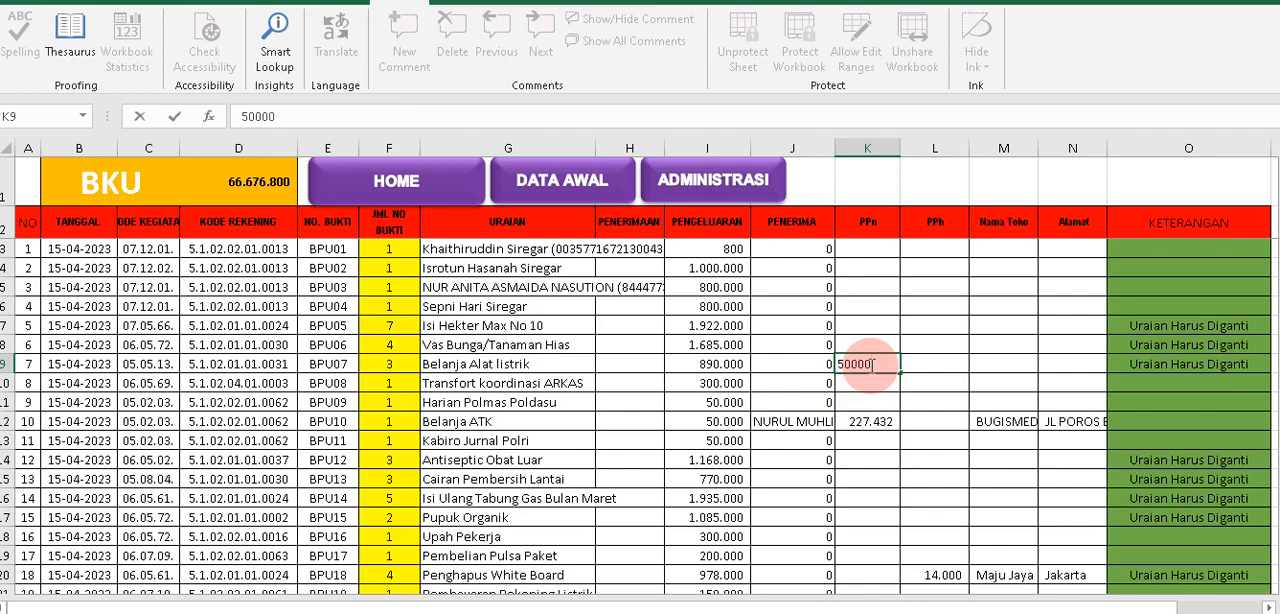
type(".000")
key("Return")
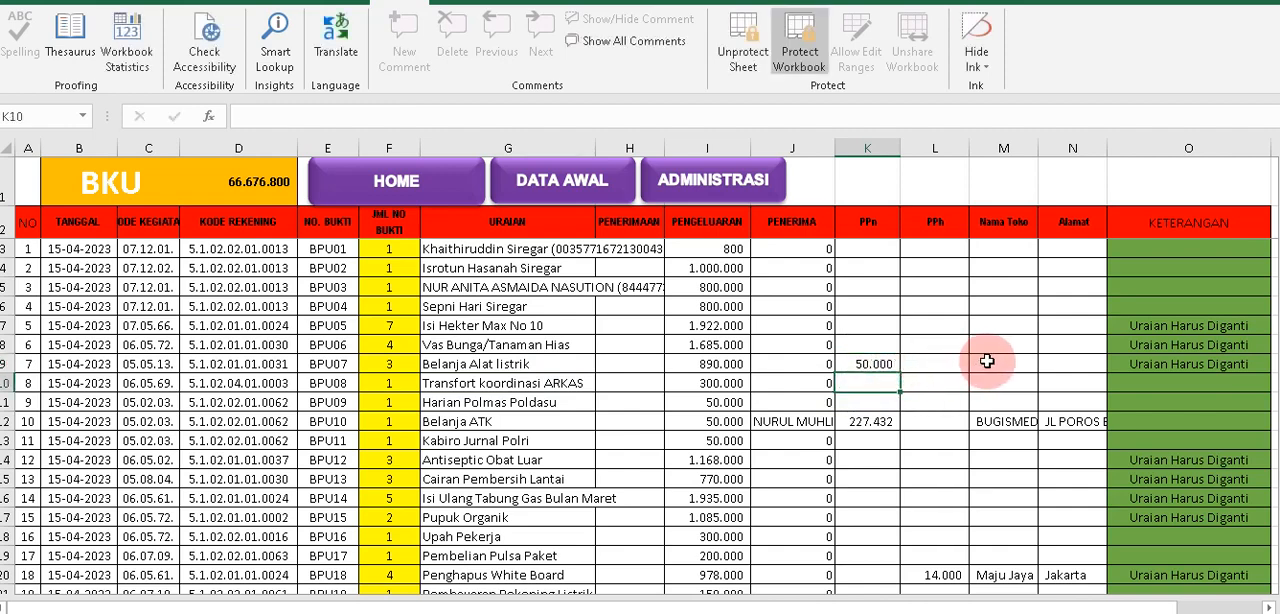
Enter Toko Sejahrera as the Nama Toko of BPU07 and fill in the shop's street address under Alamat.
left_click(988, 362)
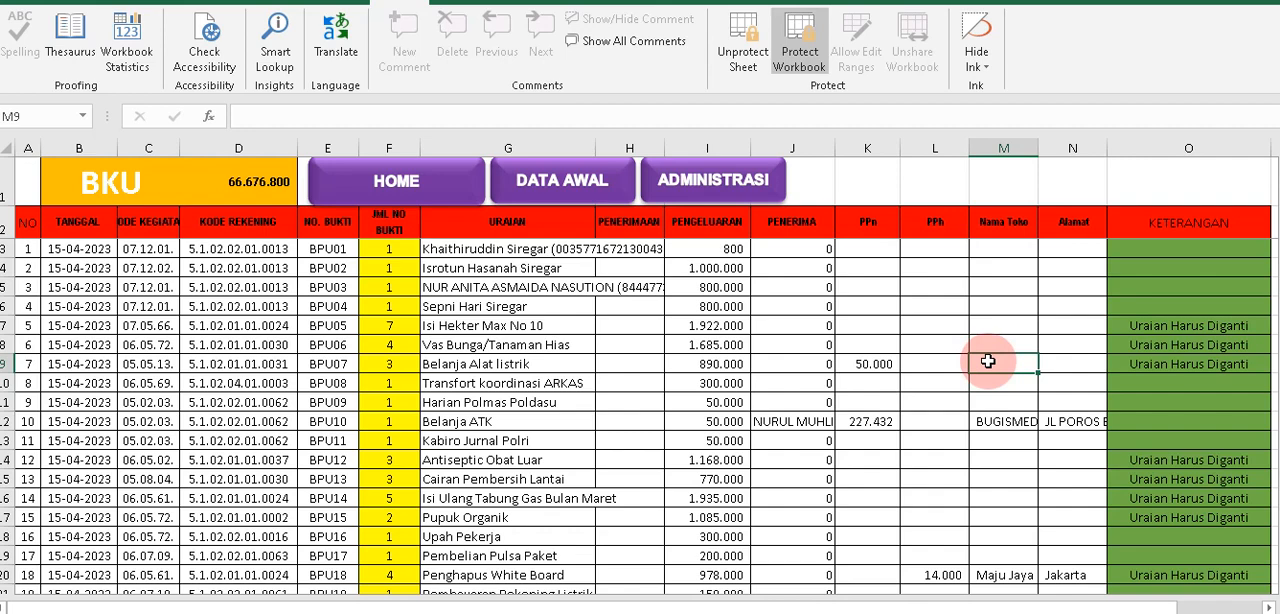
type("Toko Sejahrera")
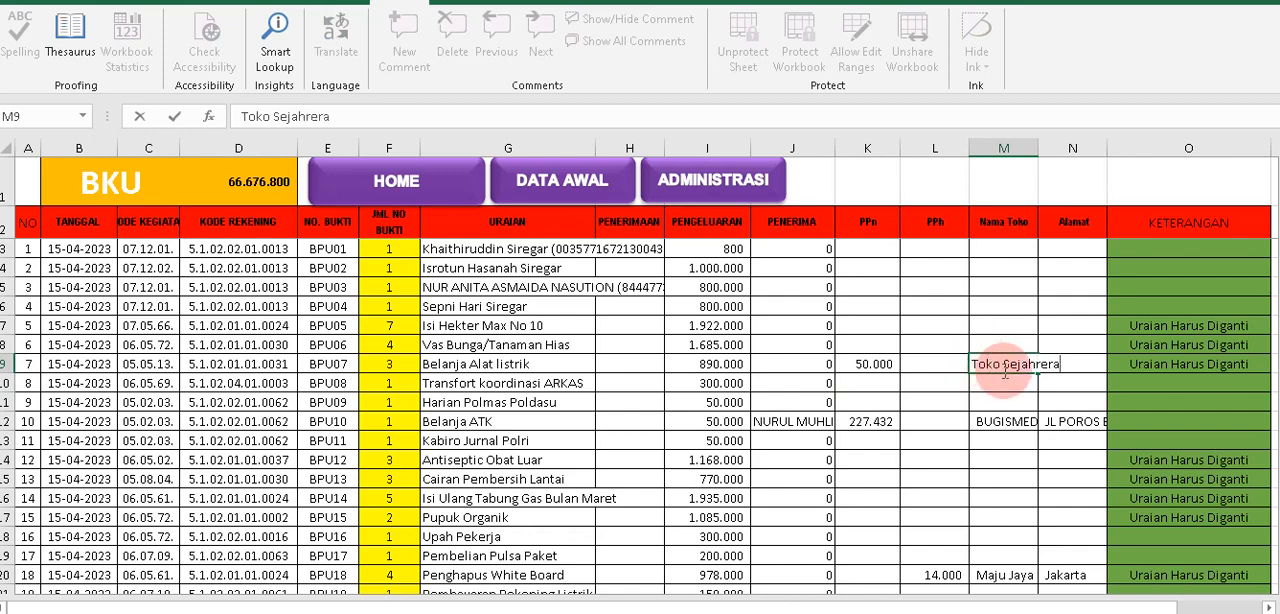
key("ctrl+Return")
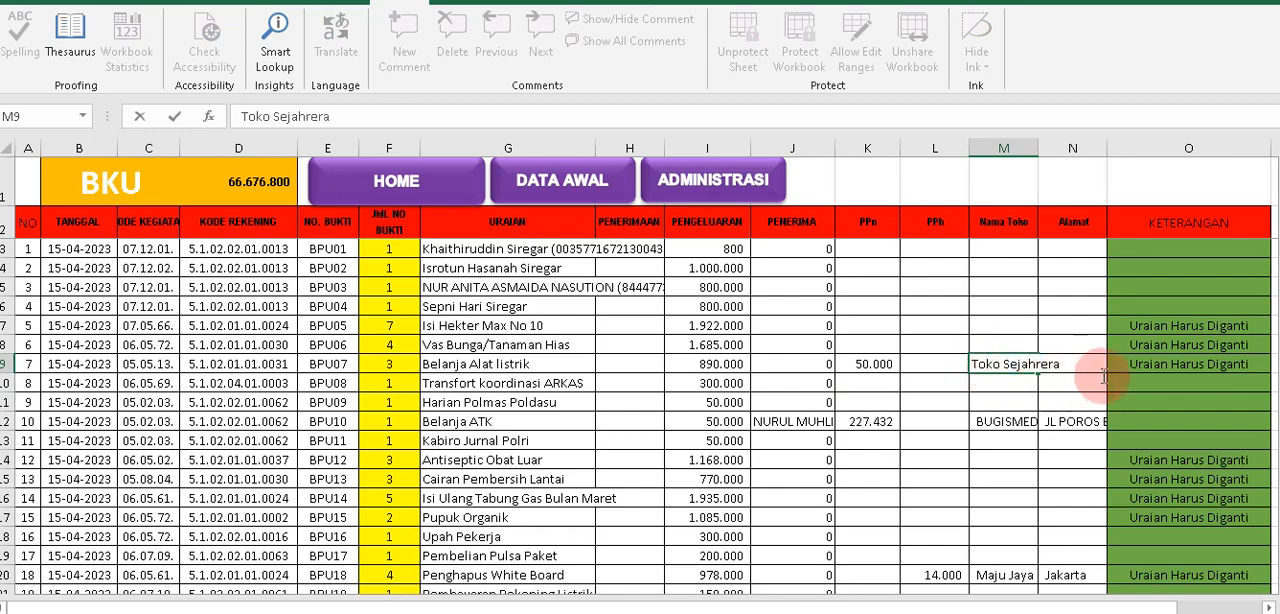
left_click(1075, 368)
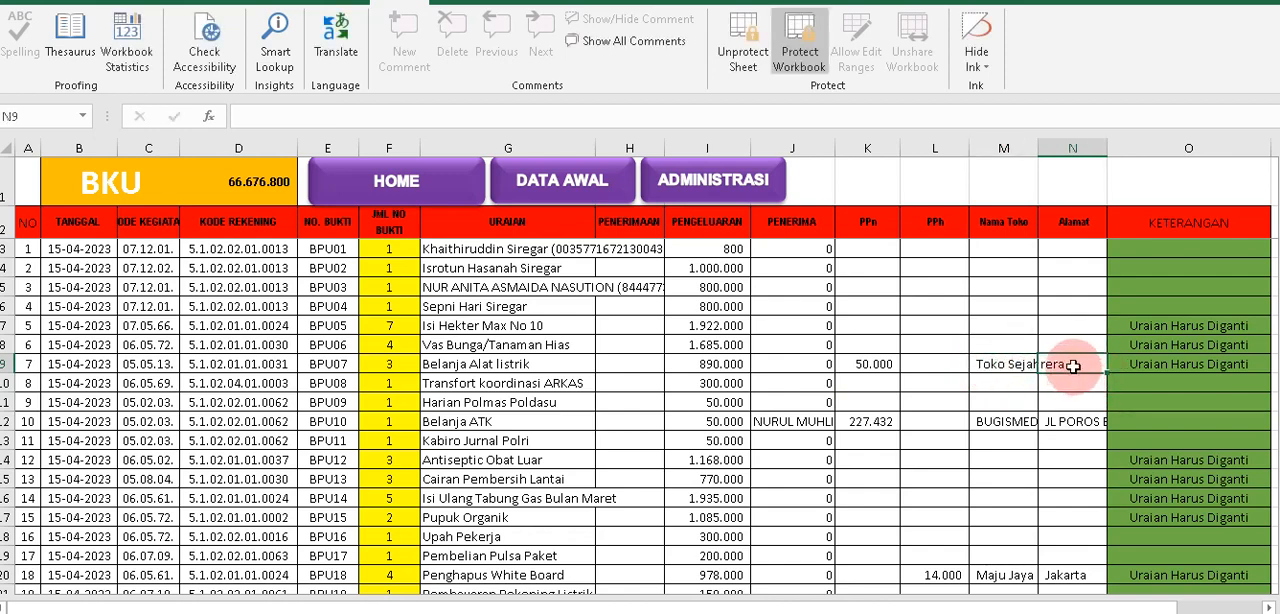
type("Jl")
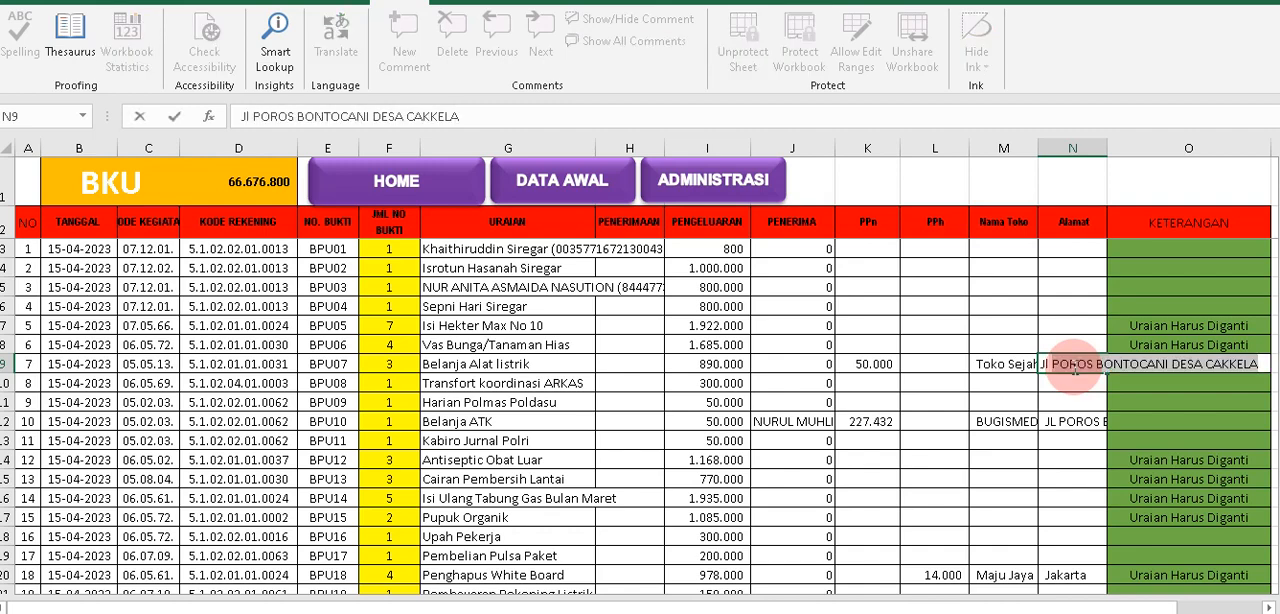
type(" Jedral Sudirm")
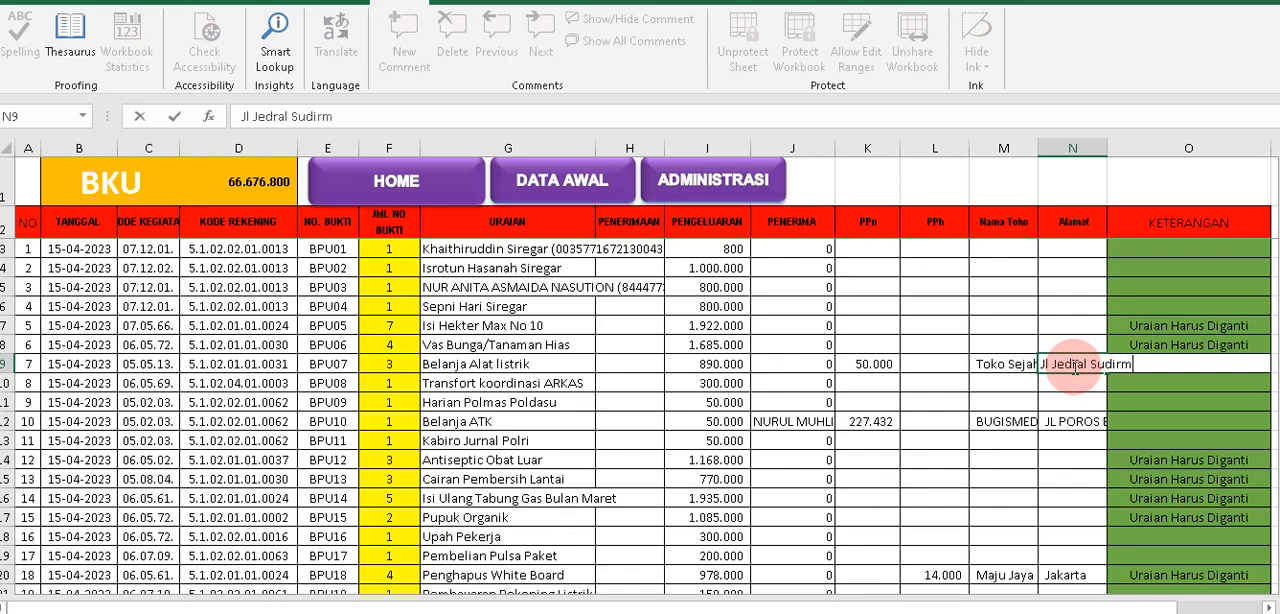
type("an")
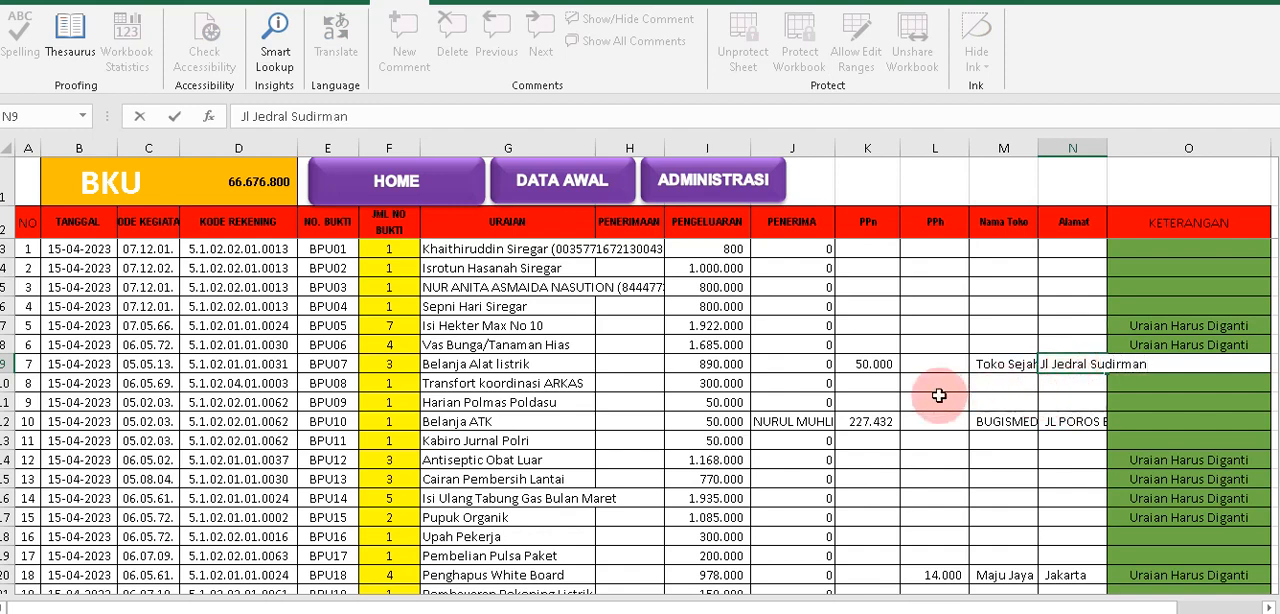
left_click(862, 385)
left_click(816, 366)
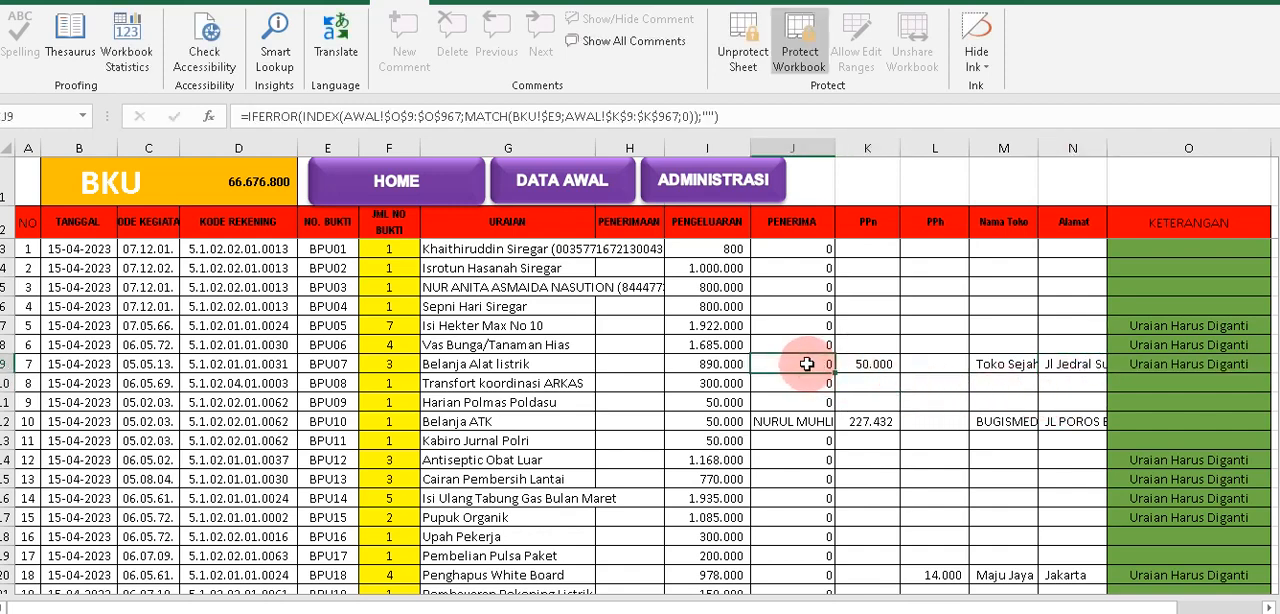
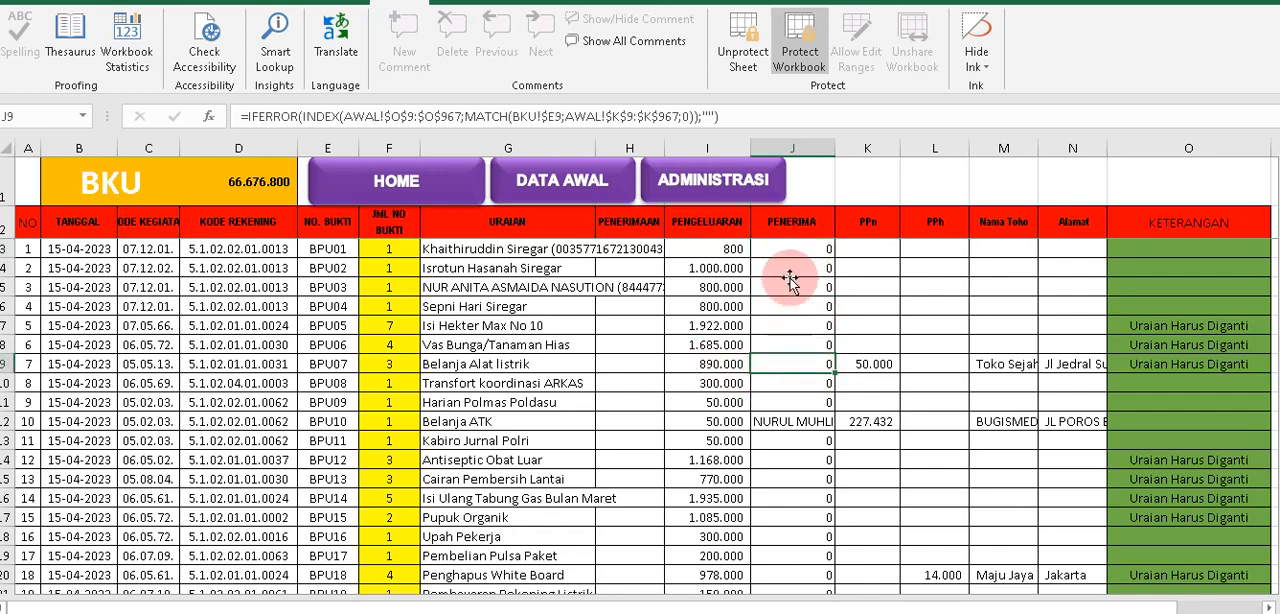
Clear the Penerima cells of BPU01 through BPU13 and enter the recipient's name as the Penerima of BPU07.
left_click_drag(790, 250, 814, 479)
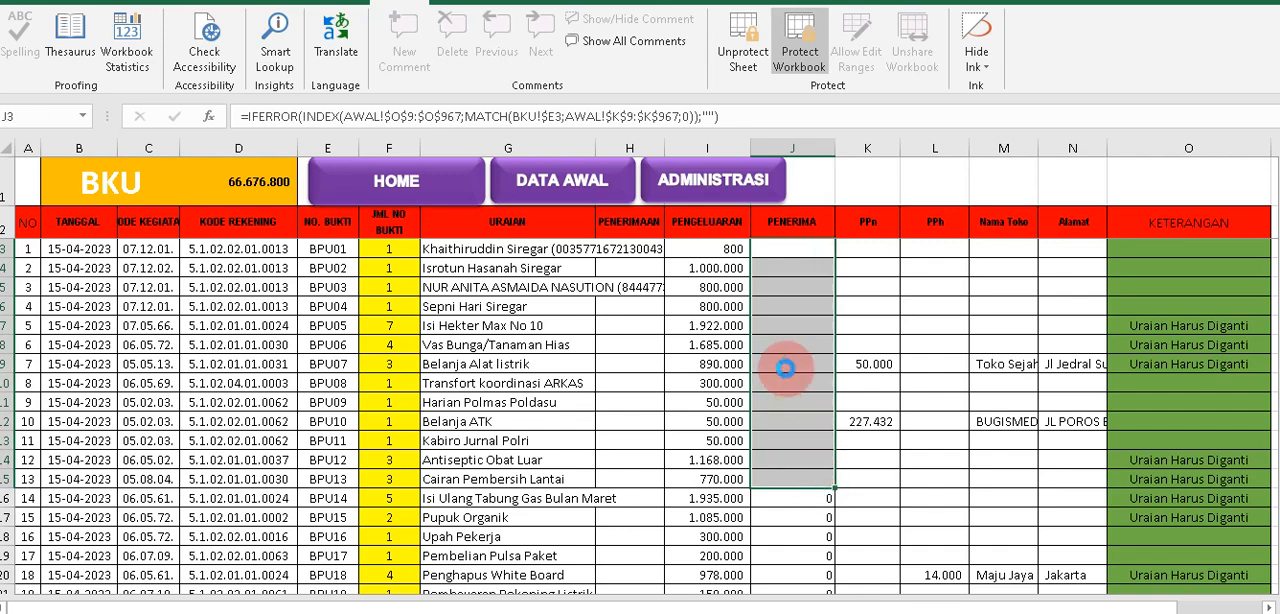
key("Delete")
left_click(788, 363)
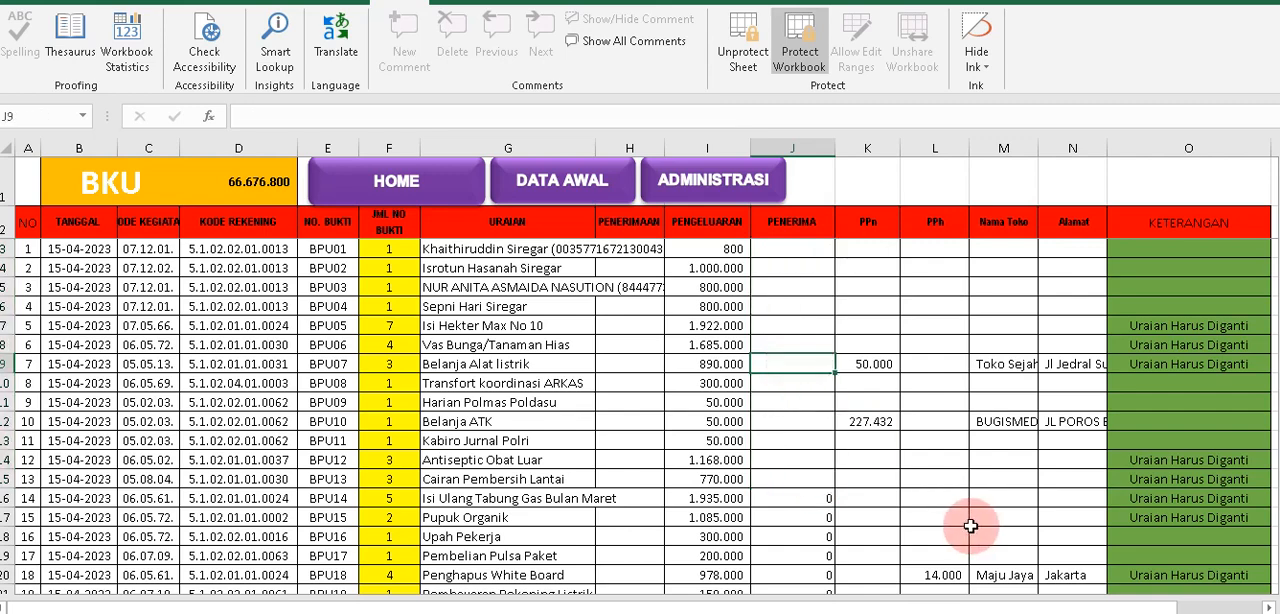
type("S")
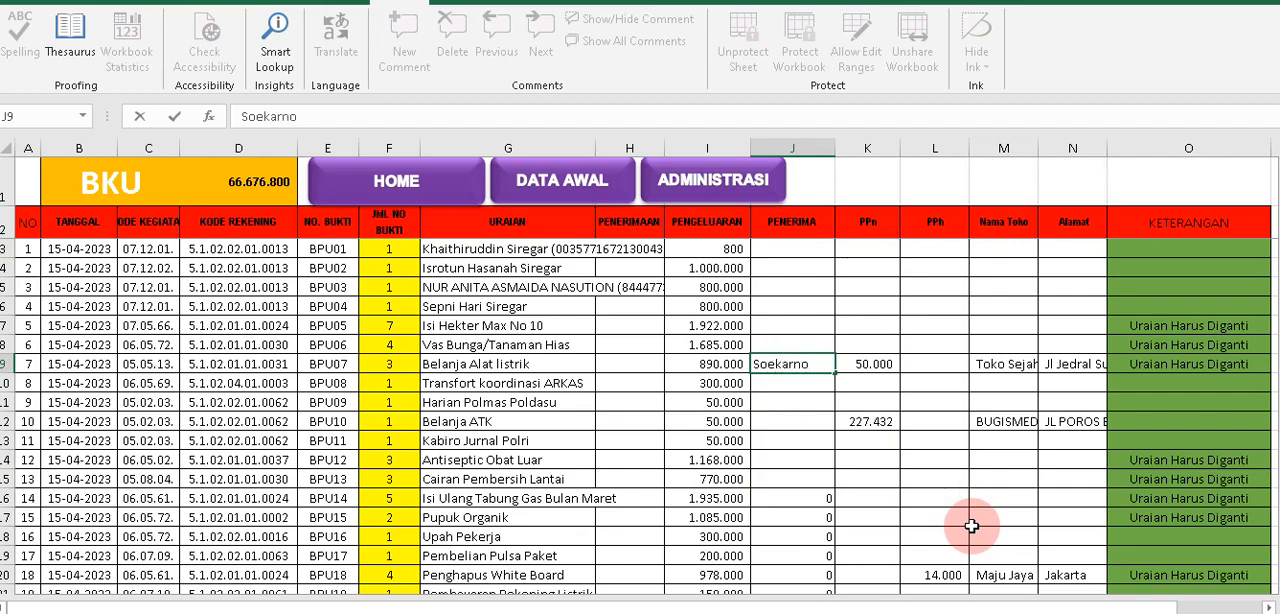
type("oekarno")
left_click(937, 358)
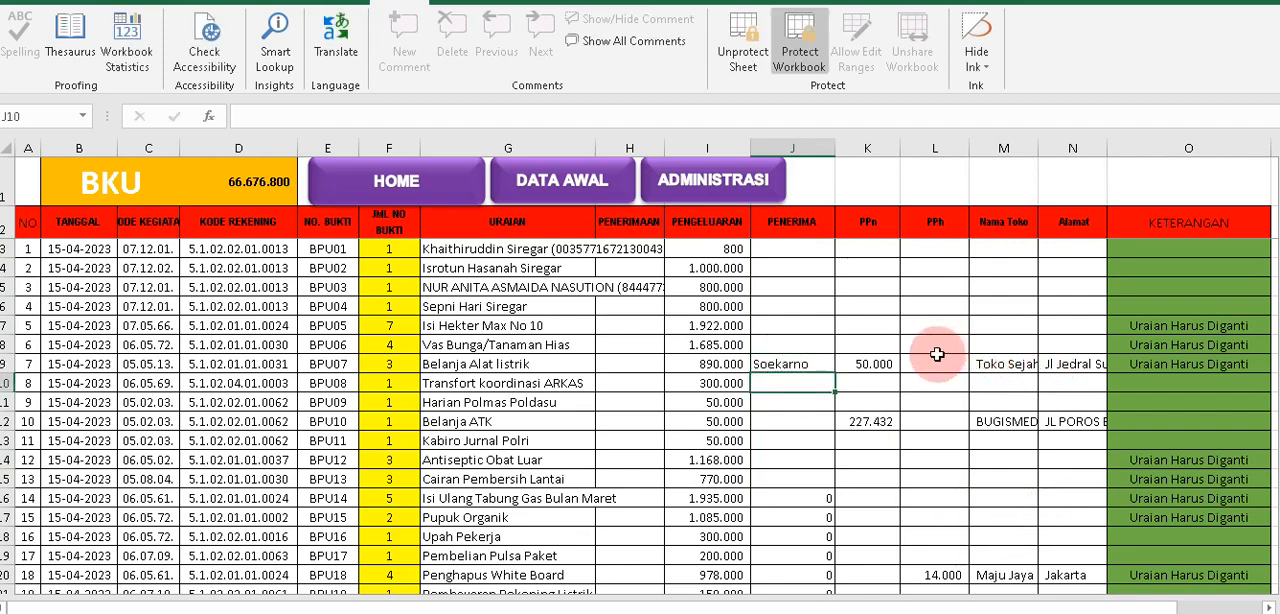
Check the Uraian, Penerima, PPn, Nama Toko and Alamat entries in the BPU07 row.
left_click_drag(790, 364, 985, 365)
left_click(518, 364)
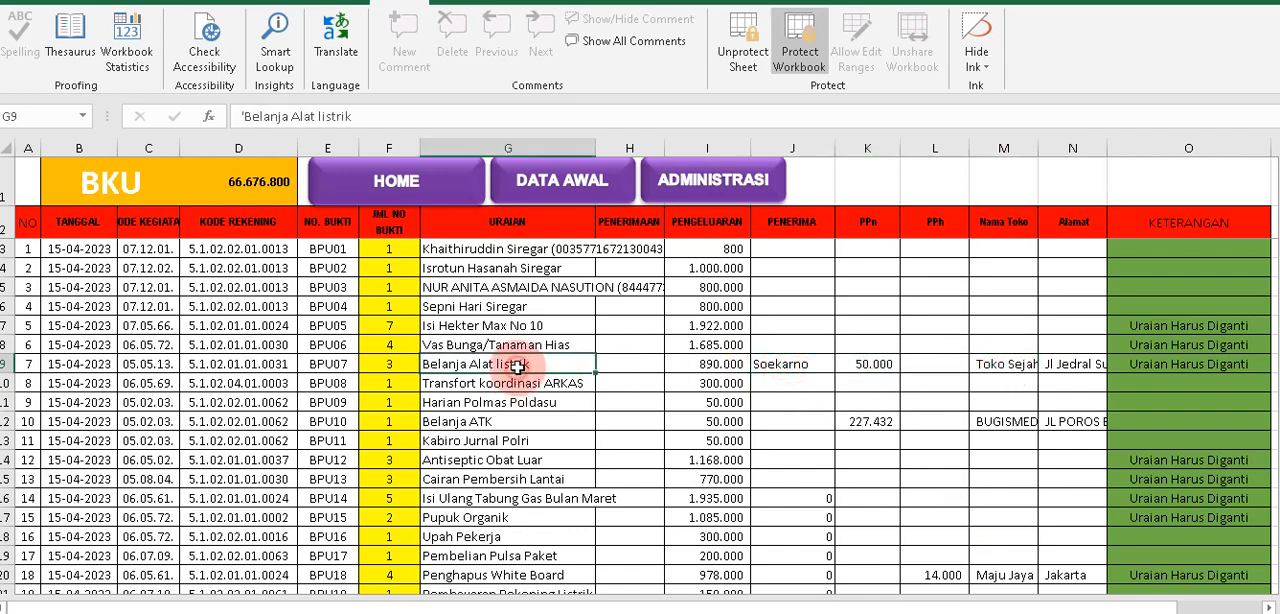
left_click(764, 364)
left_click(858, 370)
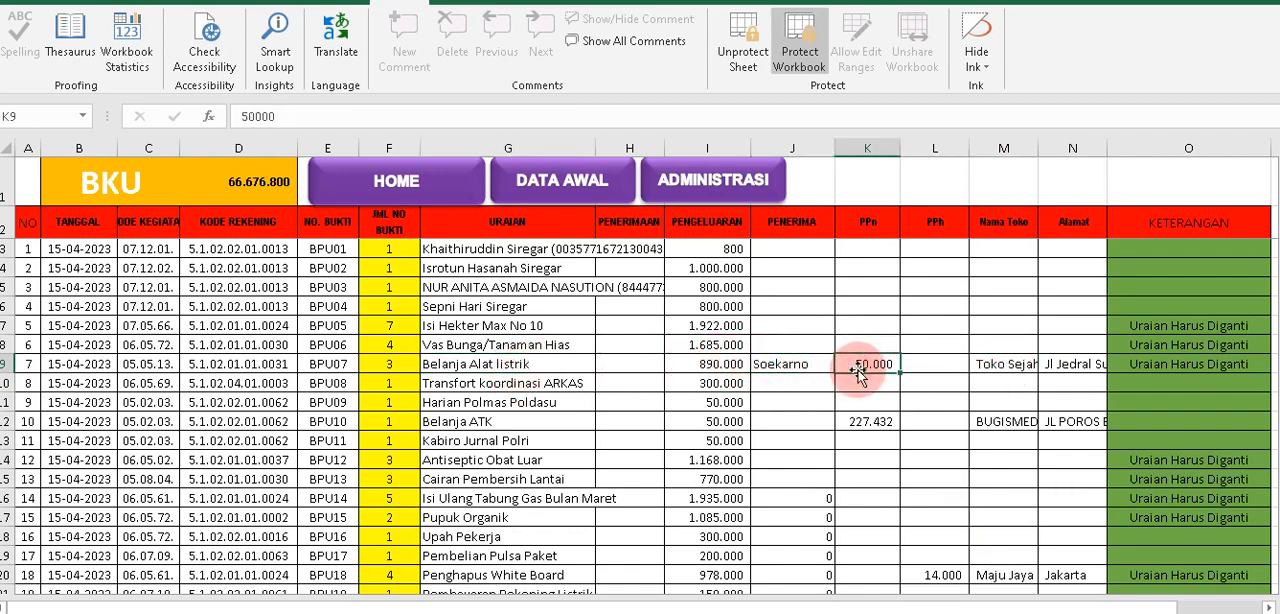
left_click(994, 366)
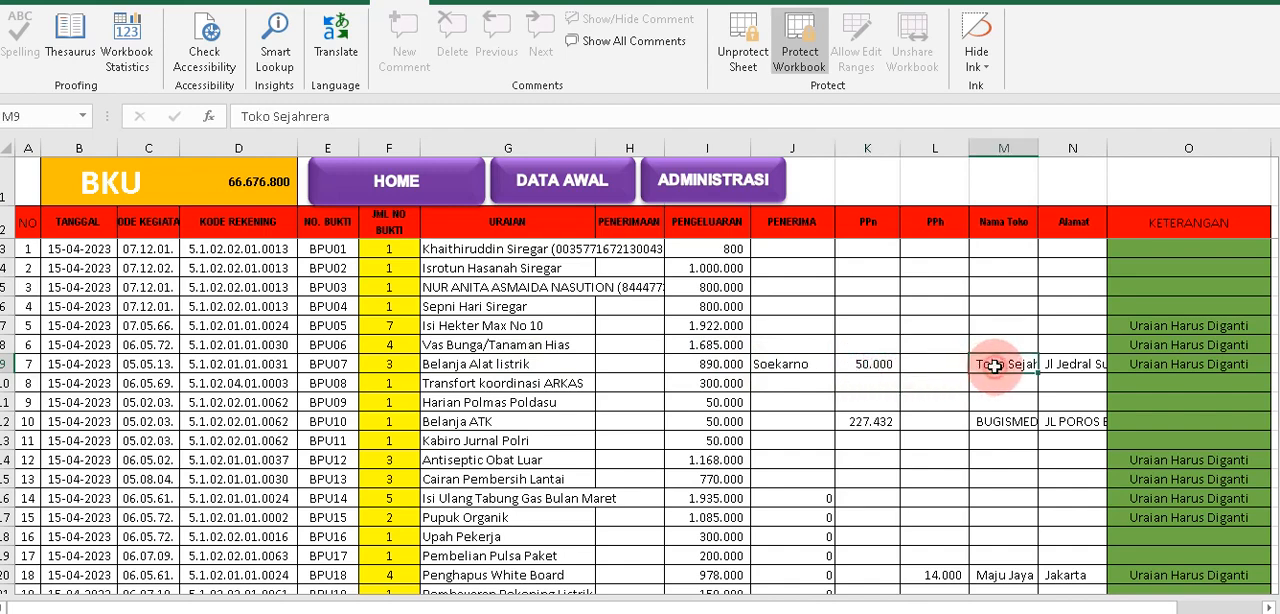
left_click(1068, 367)
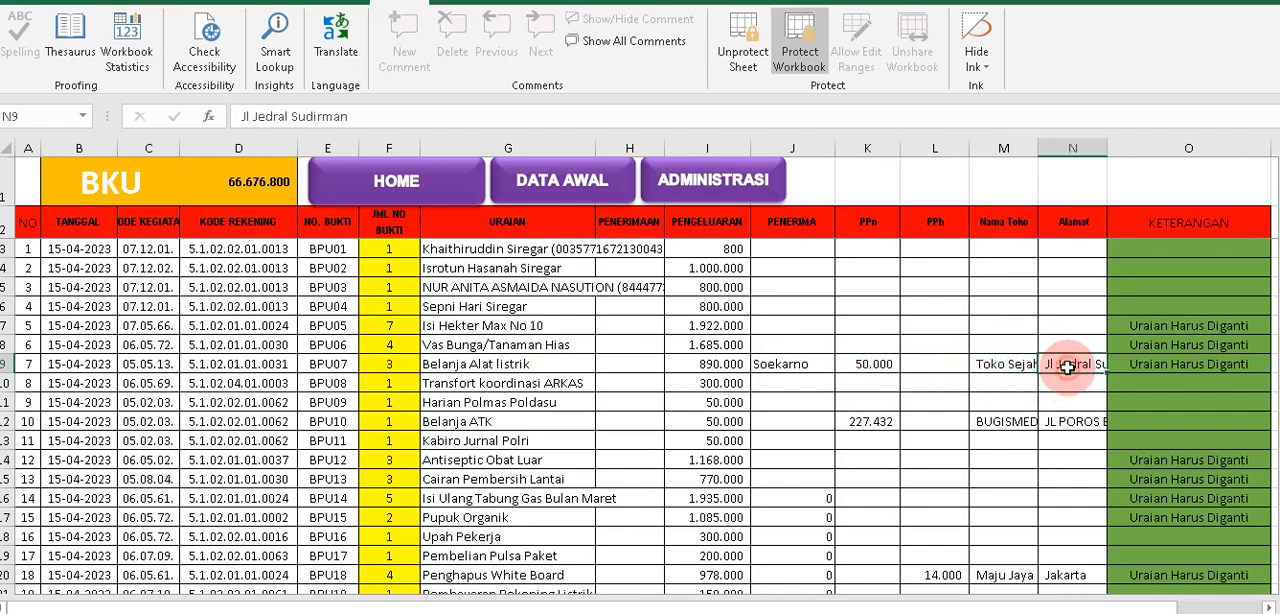
Open the administration sheet for Alat Tulis Kantor Persediaan dll and check the recipient's signature name on the BPU07 Kwitansi.
left_click(736, 190)
left_click(652, 325)
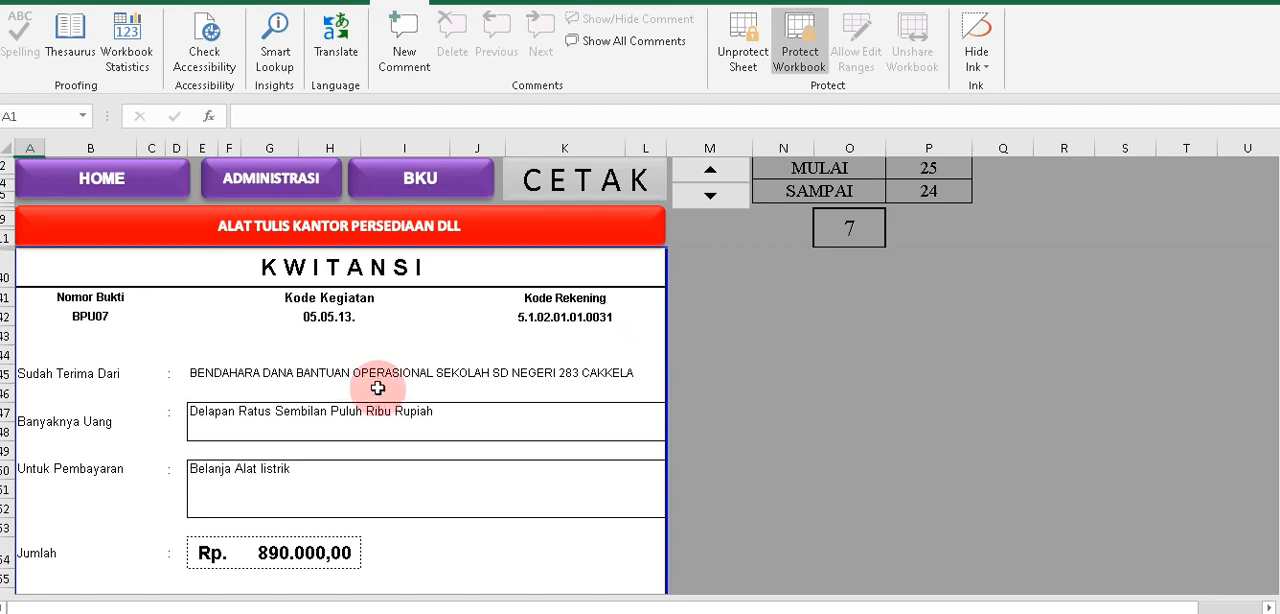
scroll(378, 388, "down", 4)
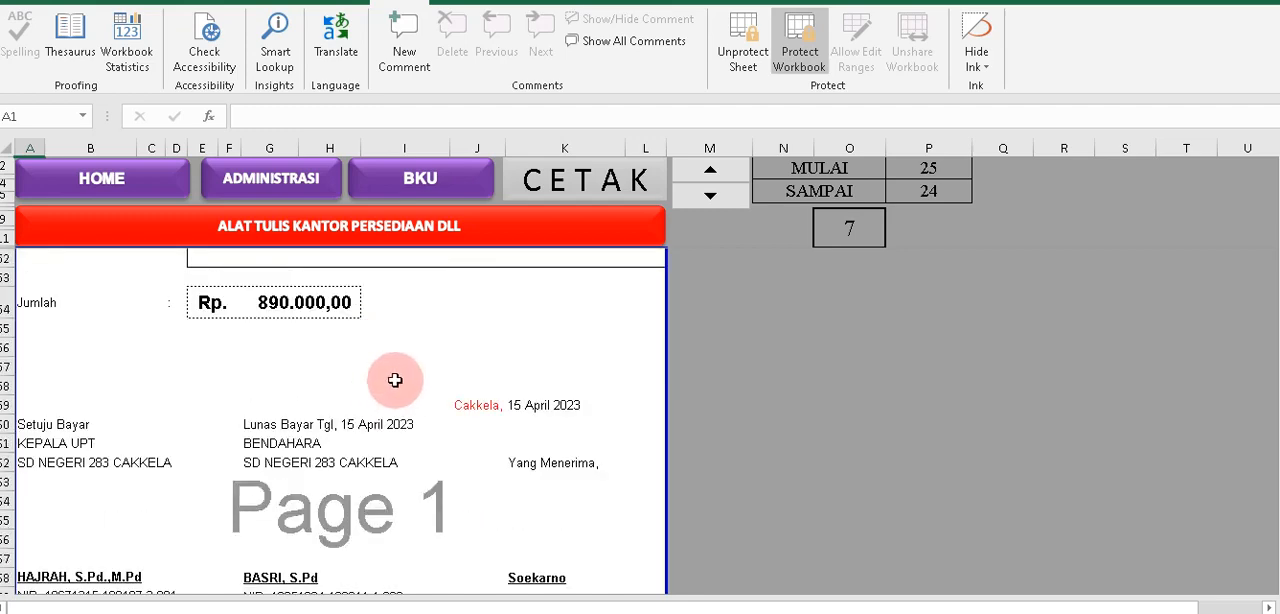
scroll(394, 377, "down", 2)
left_click(530, 455)
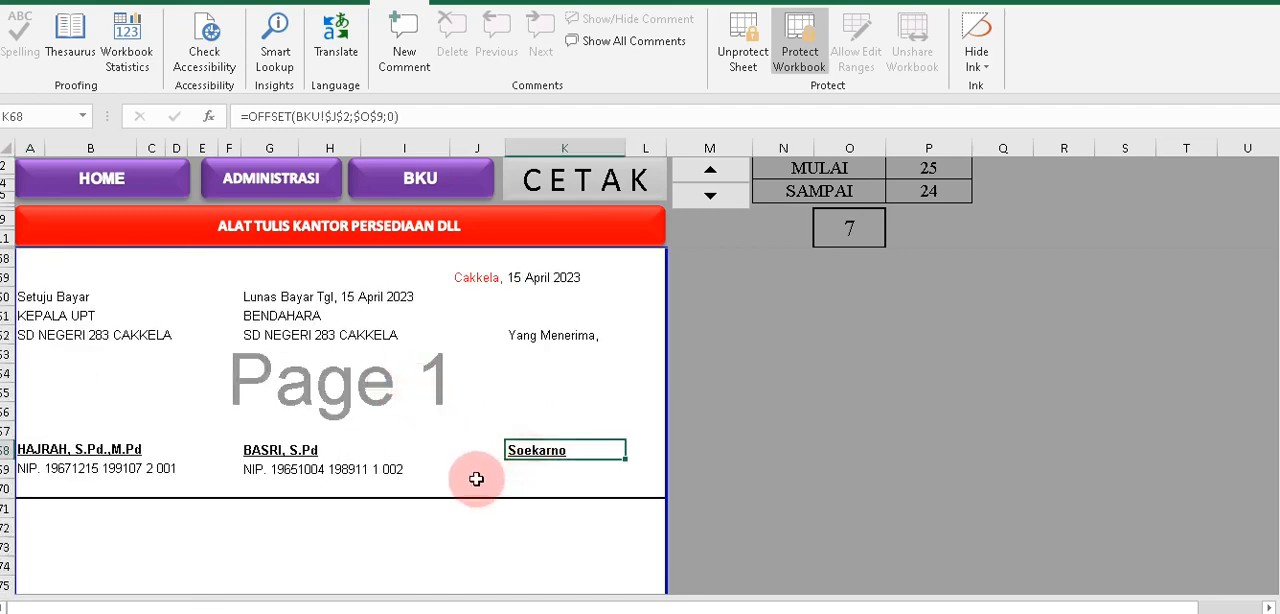
Examine the Faktur page of BPU07 for its item rows and the PPN 10% amount.
scroll(481, 473, "down", 3)
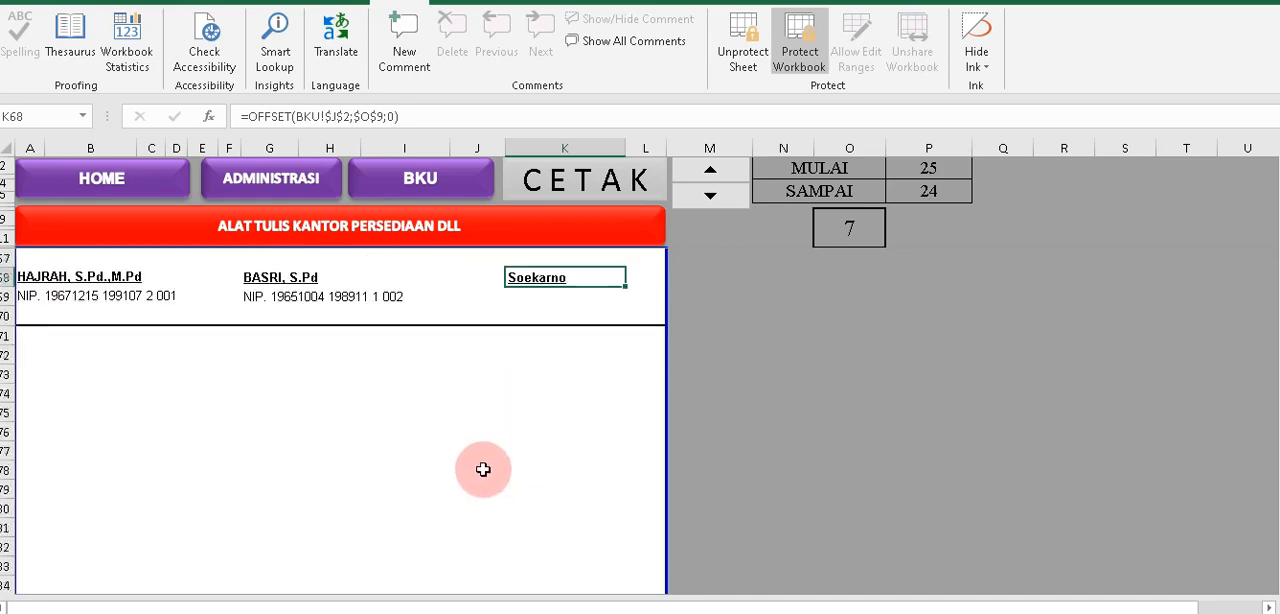
scroll(496, 446, "down", 4)
scroll(496, 446, "down", 4)
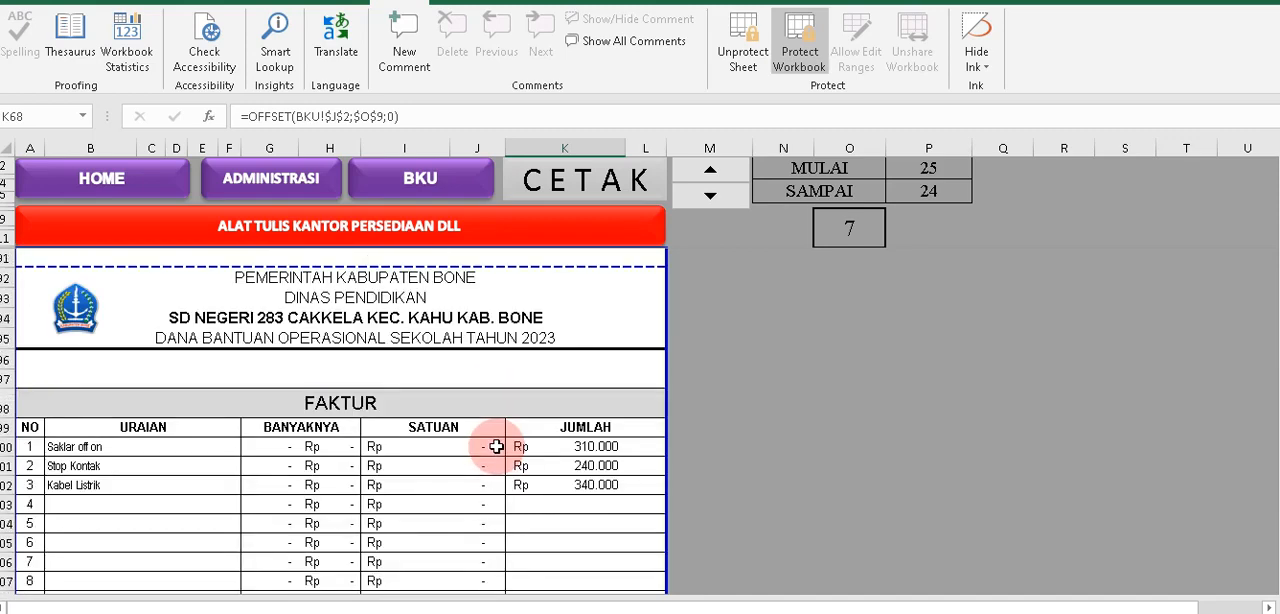
scroll(496, 446, "down", 1)
scroll(496, 446, "down", 5)
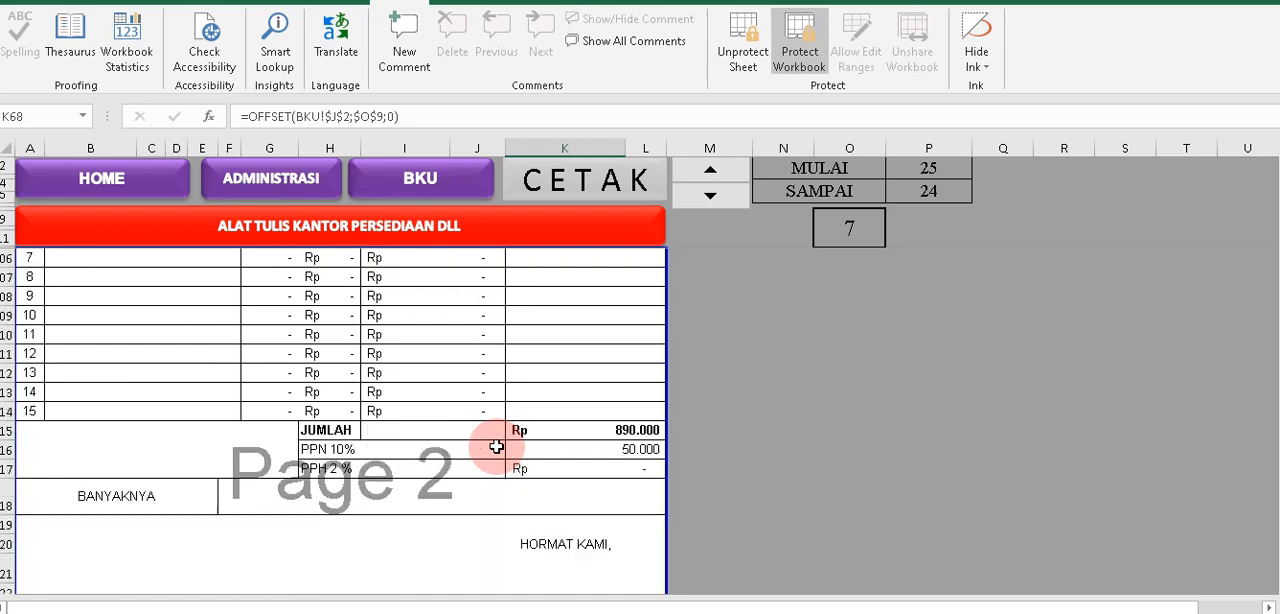
left_click(594, 392)
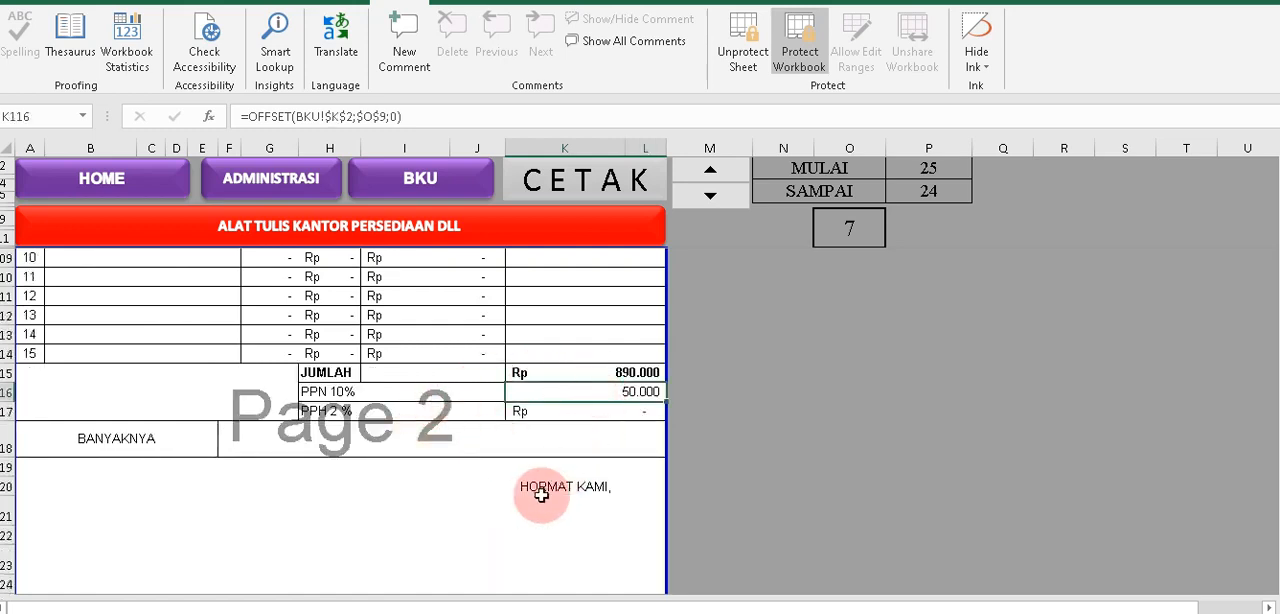
Check the Nama Toko, Alamat Toko and ordered items on the Nota Pesanan page.
scroll(570, 414, "down", 4)
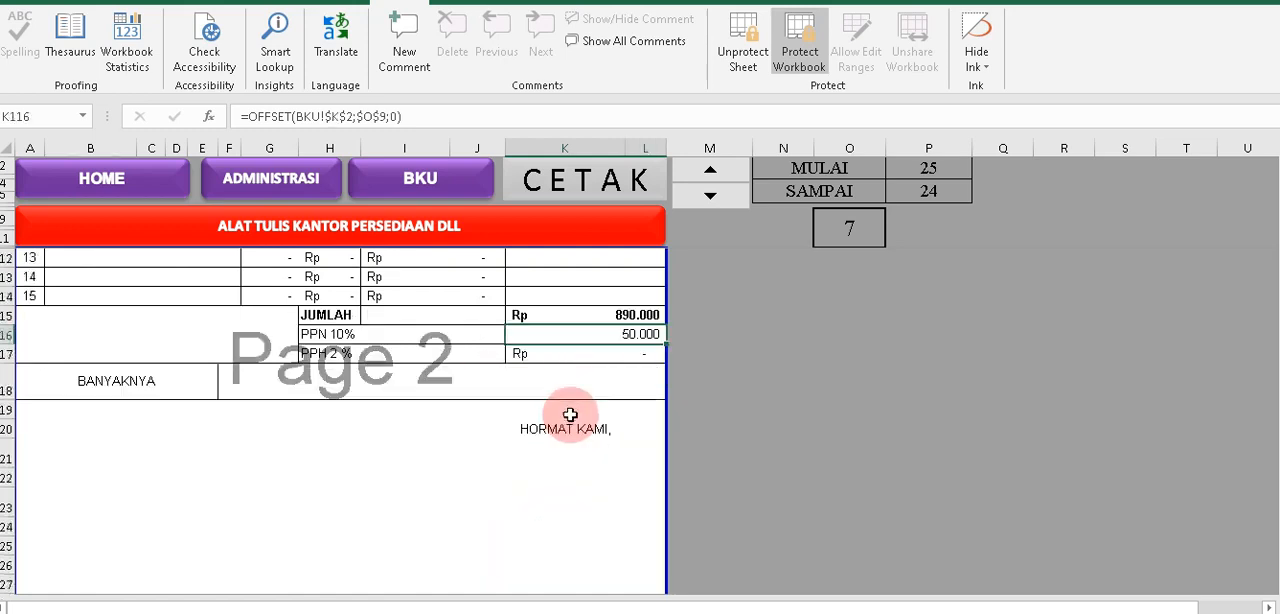
scroll(570, 414, "down", 7)
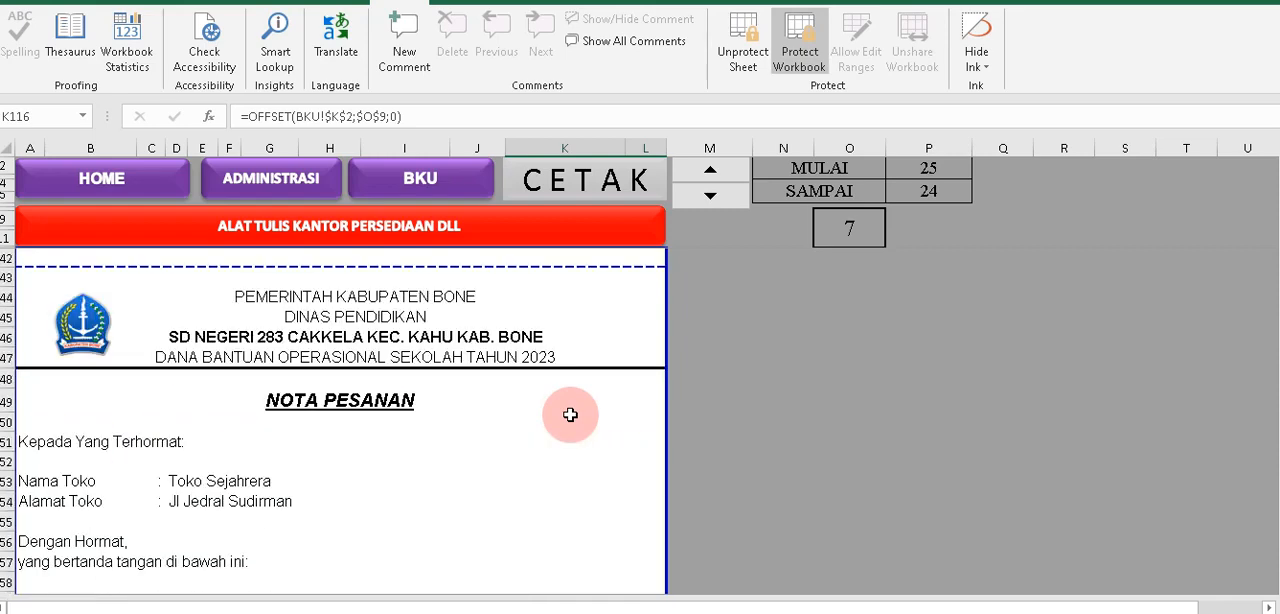
scroll(564, 414, "down", 1)
left_click(175, 424)
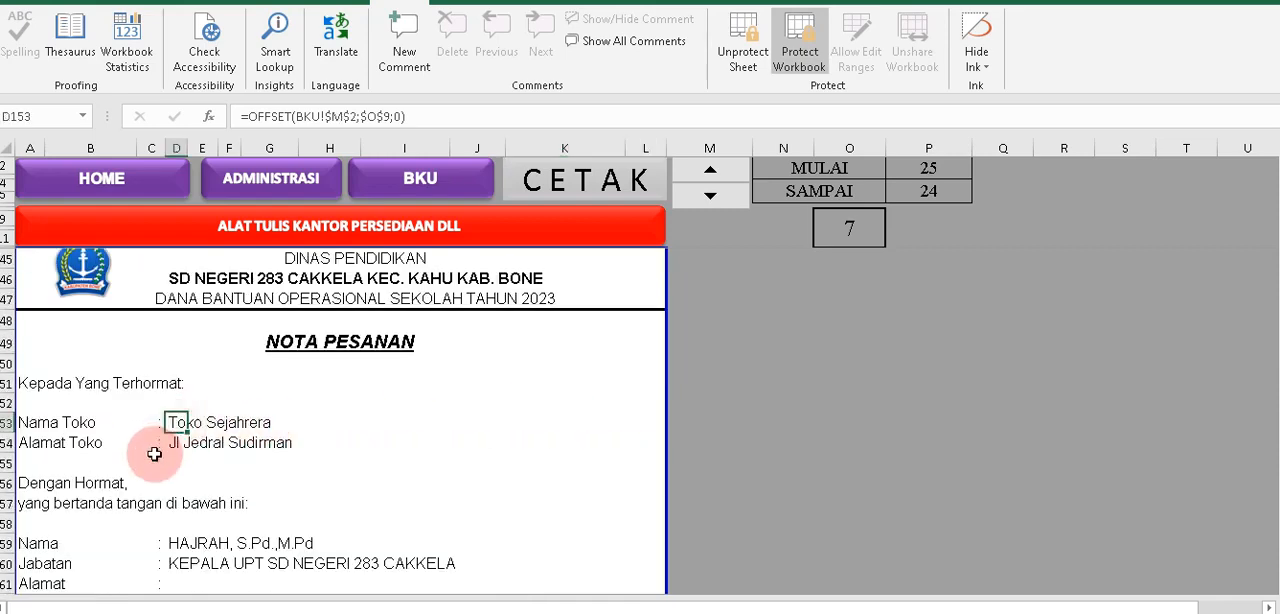
left_click(176, 441)
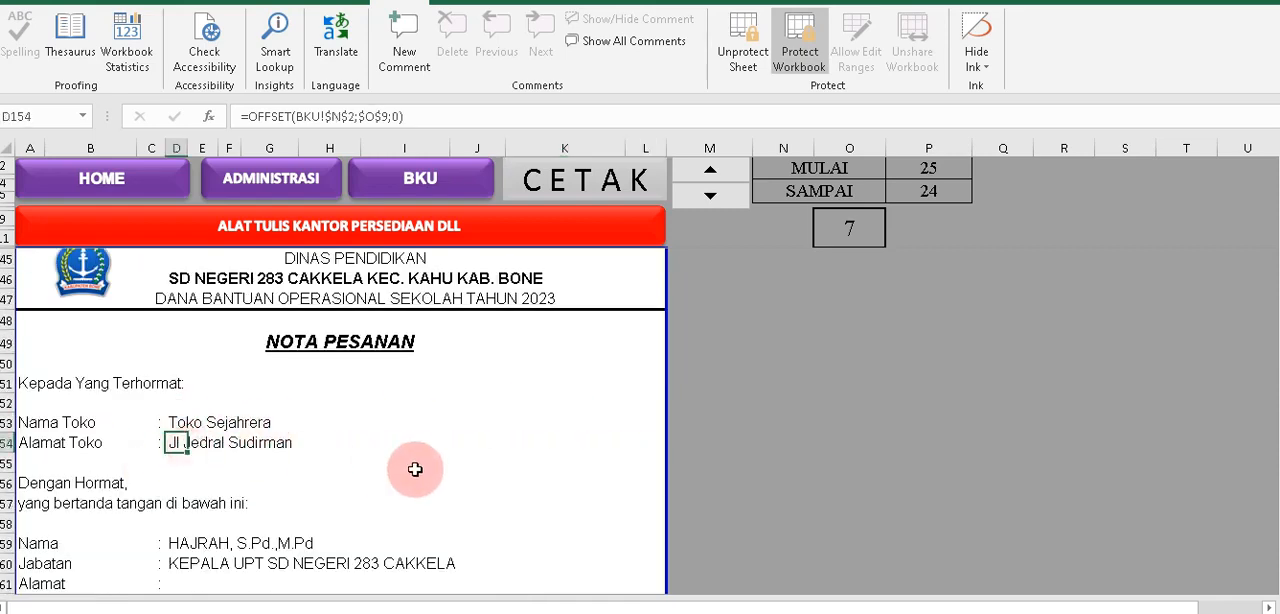
scroll(417, 469, "down", 4)
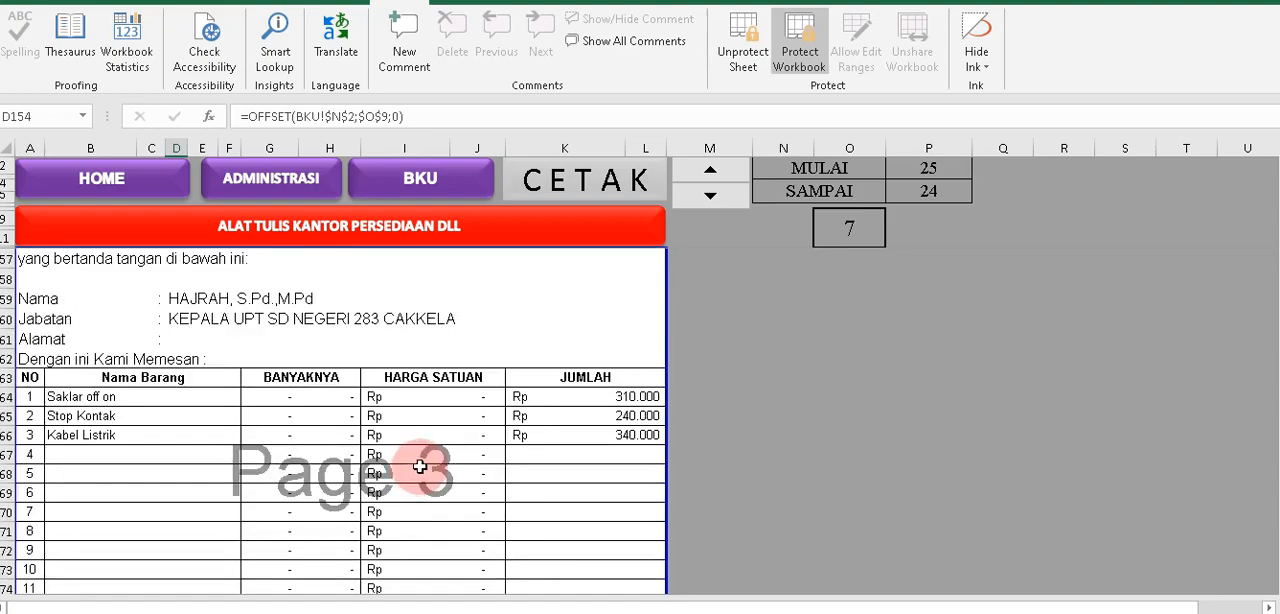
Review the Berita Acara Serah Terima Barang, including its date sentence, Pihak Pertama details, item table and signatories.
scroll(419, 466, "down", 9)
scroll(419, 466, "down", 2)
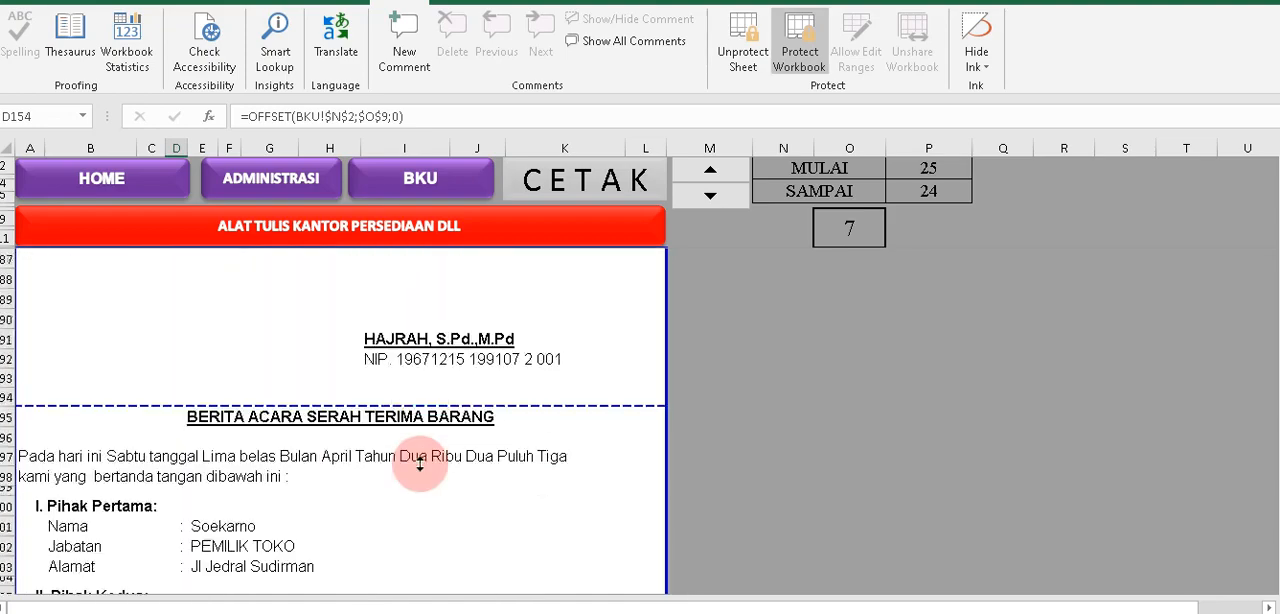
left_click(229, 395)
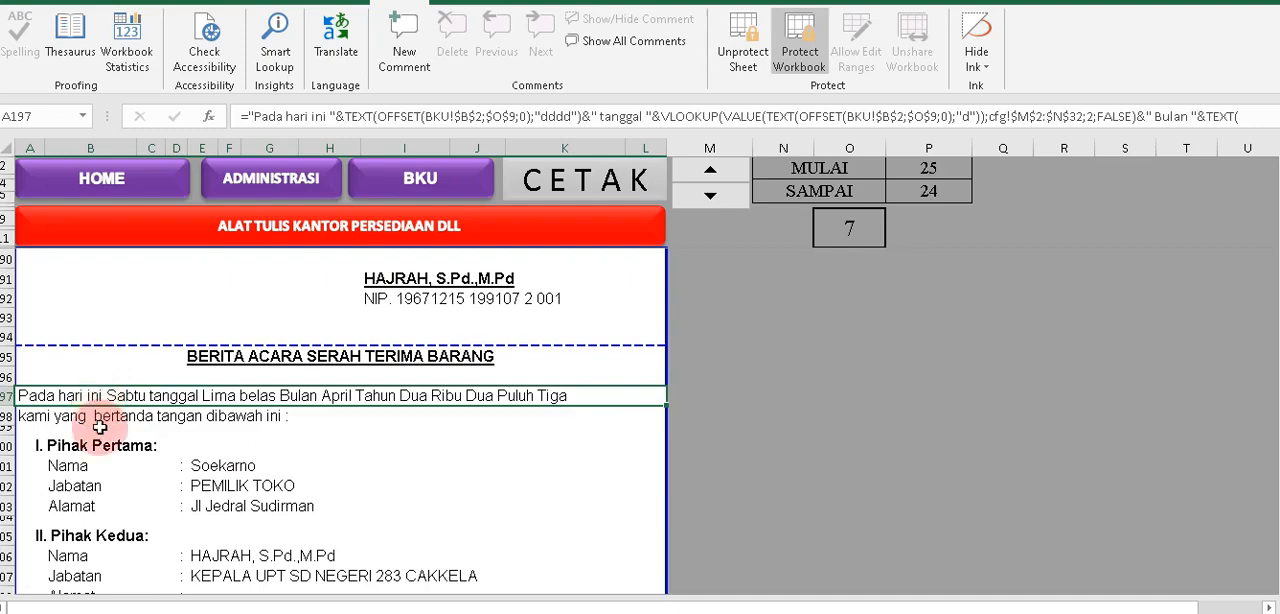
left_click(105, 416)
scroll(230, 460, "down", 1)
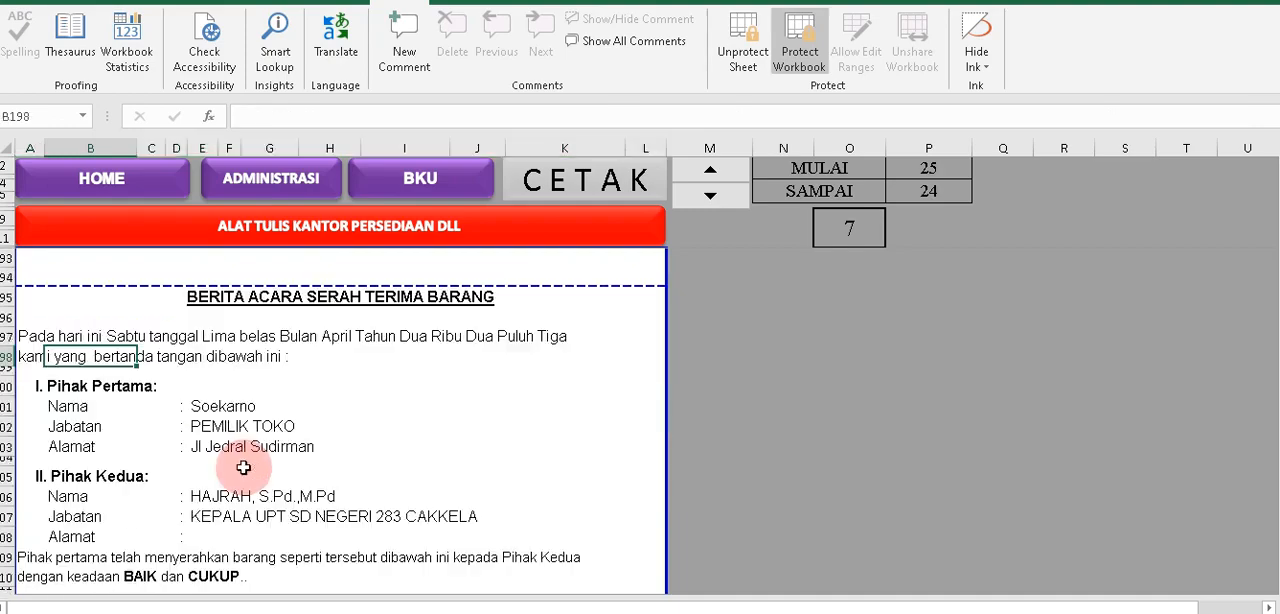
left_click(210, 428)
scroll(207, 443, "down", 3)
scroll(209, 444, "down", 8)
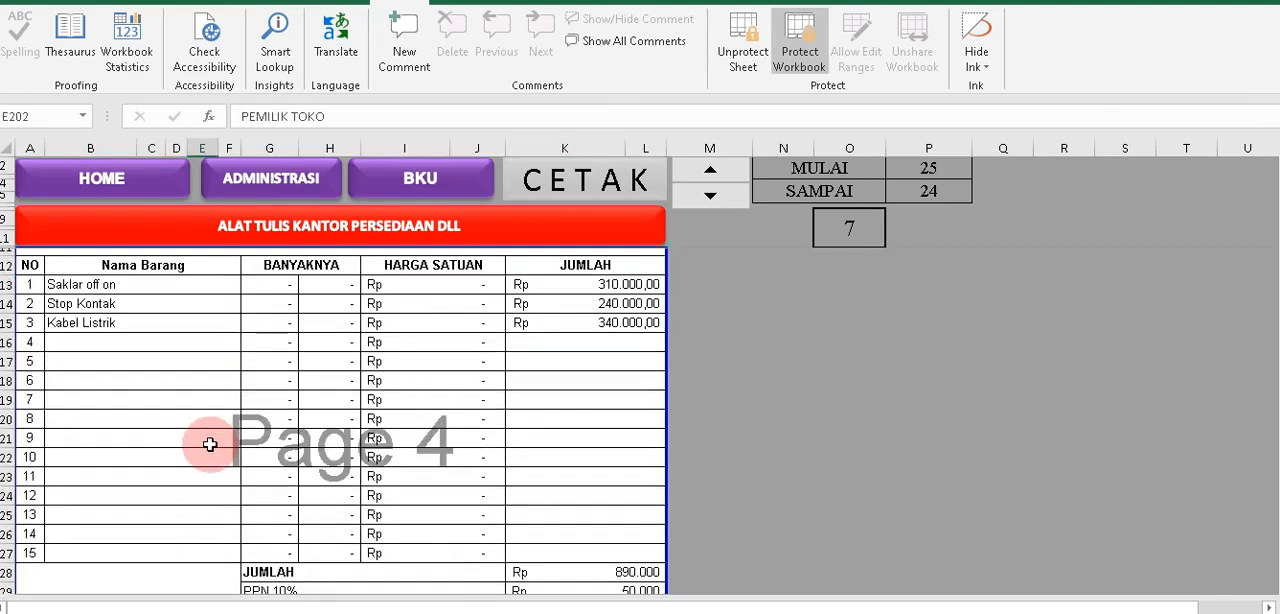
left_click(565, 508)
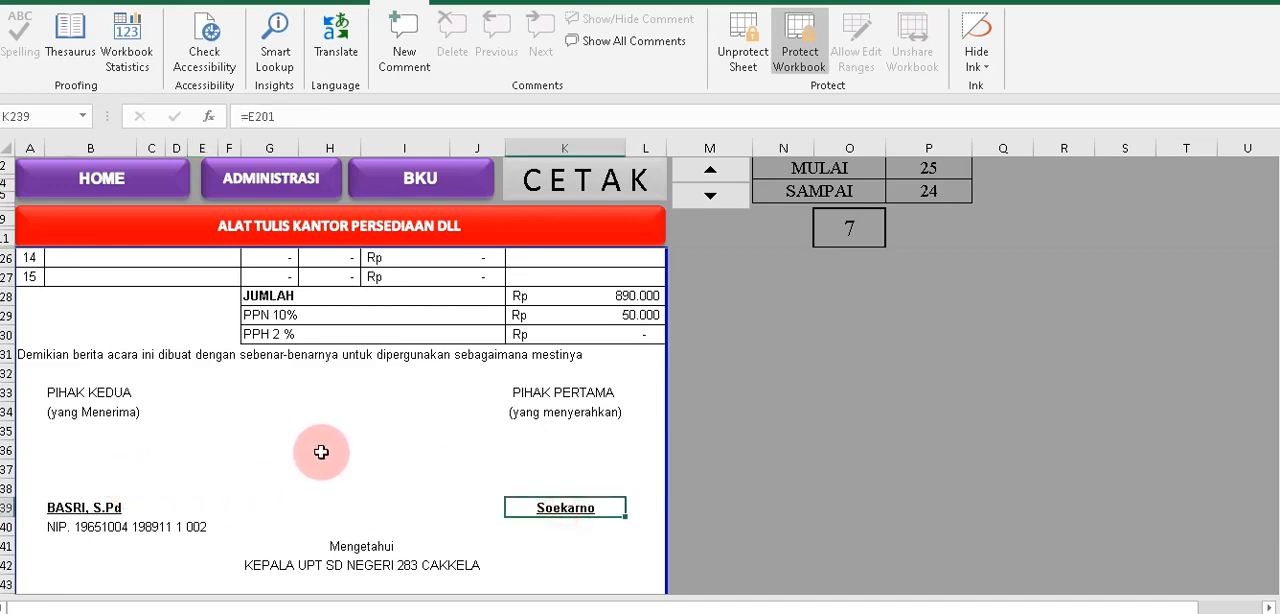
scroll(321, 452, "up", 12)
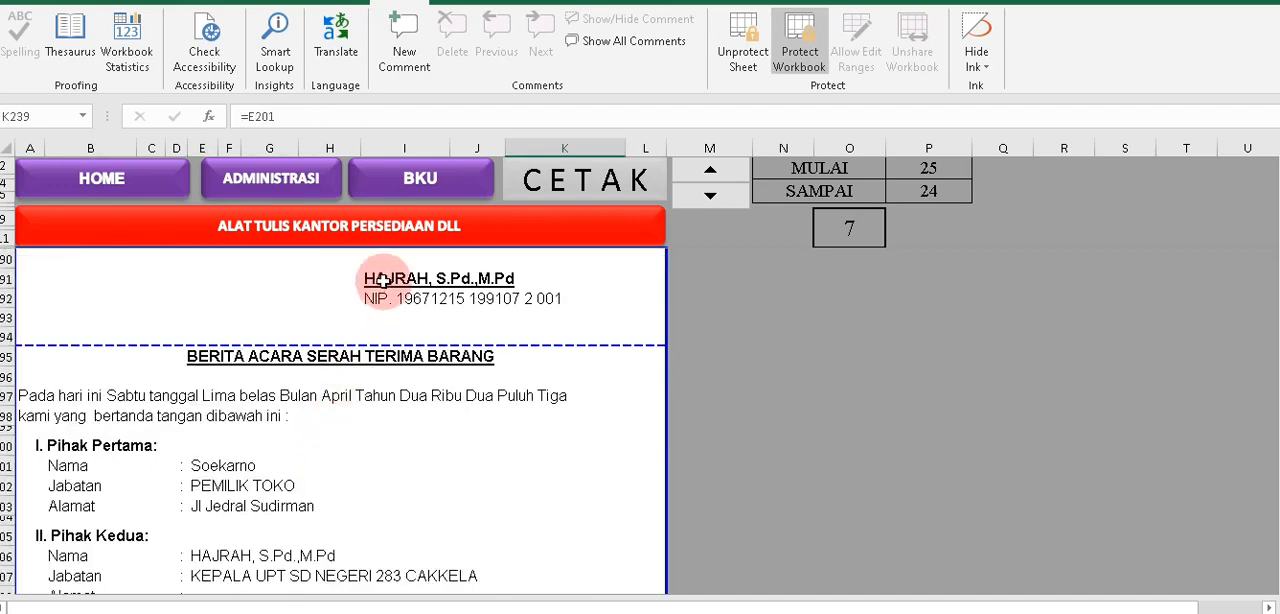
scroll(572, 370, "up", 1)
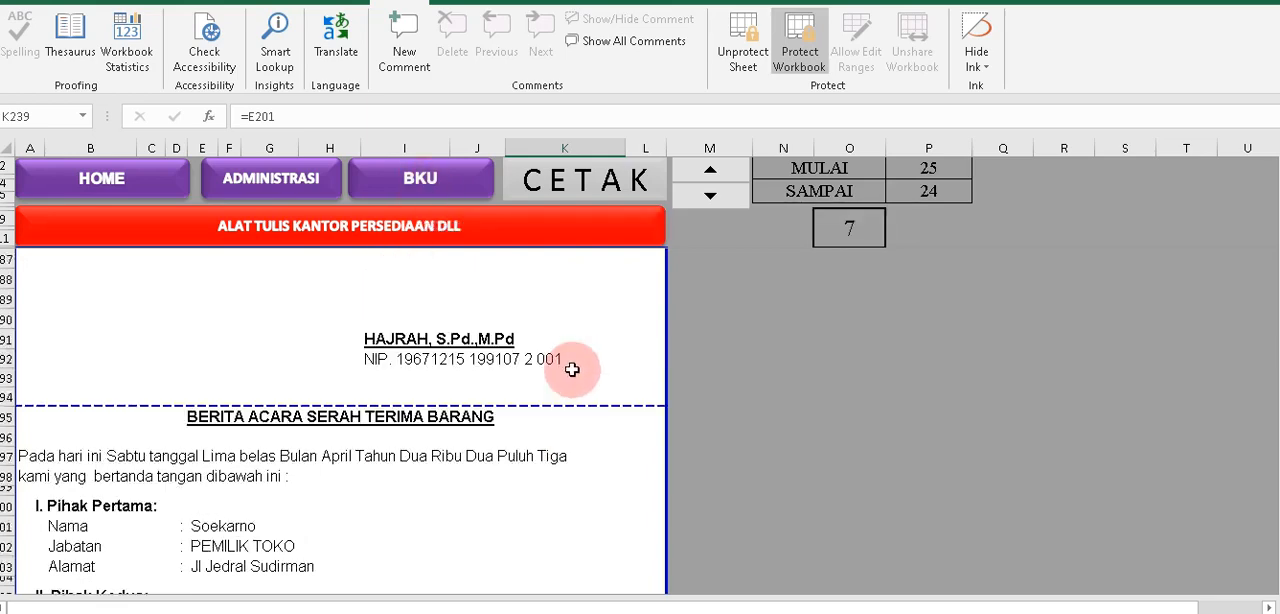
scroll(572, 370, "up", 9)
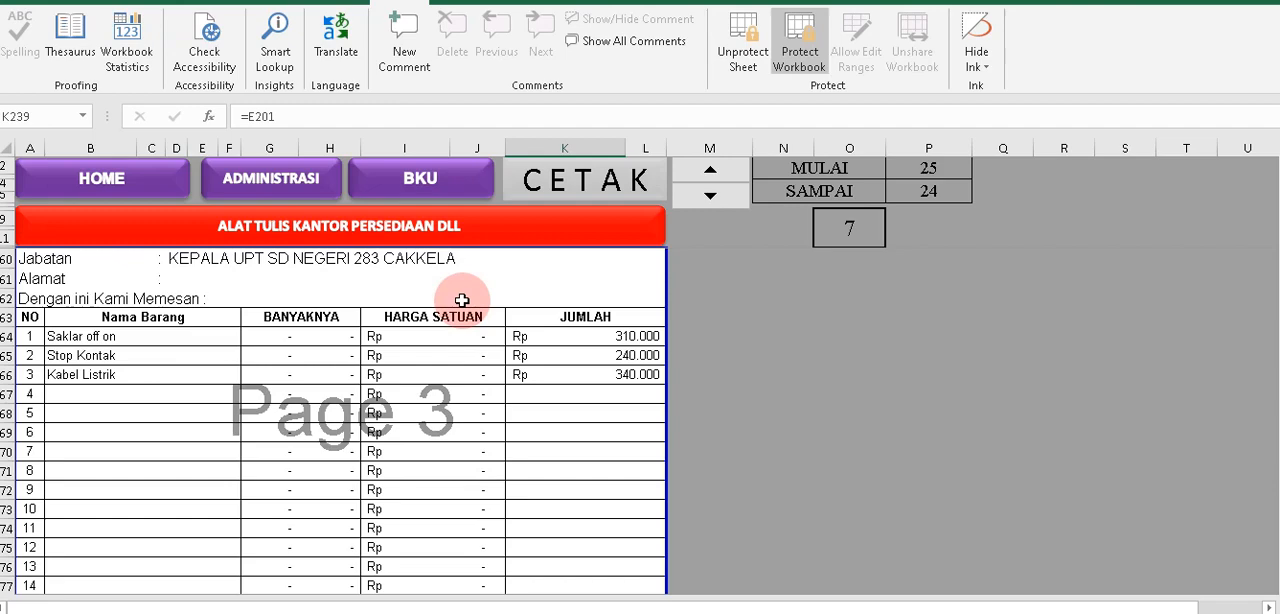
Return to the BKU sheet and copy the name in BPU02's Uraian into its Penerima cell as a plain value.
left_click(421, 180)
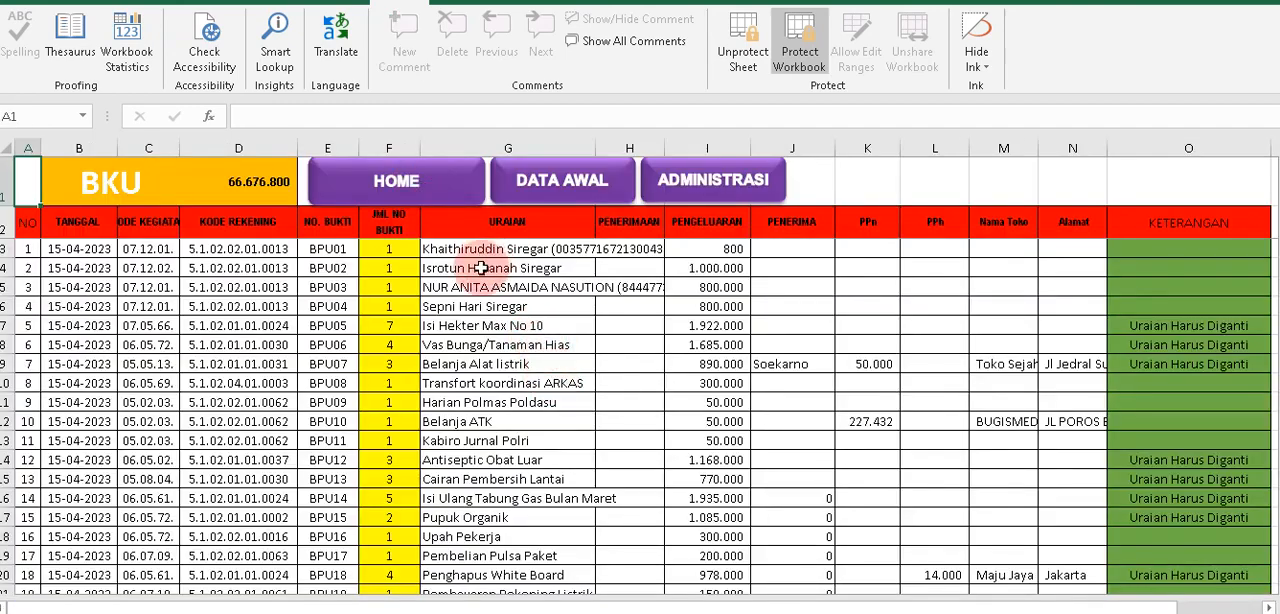
left_click(481, 268)
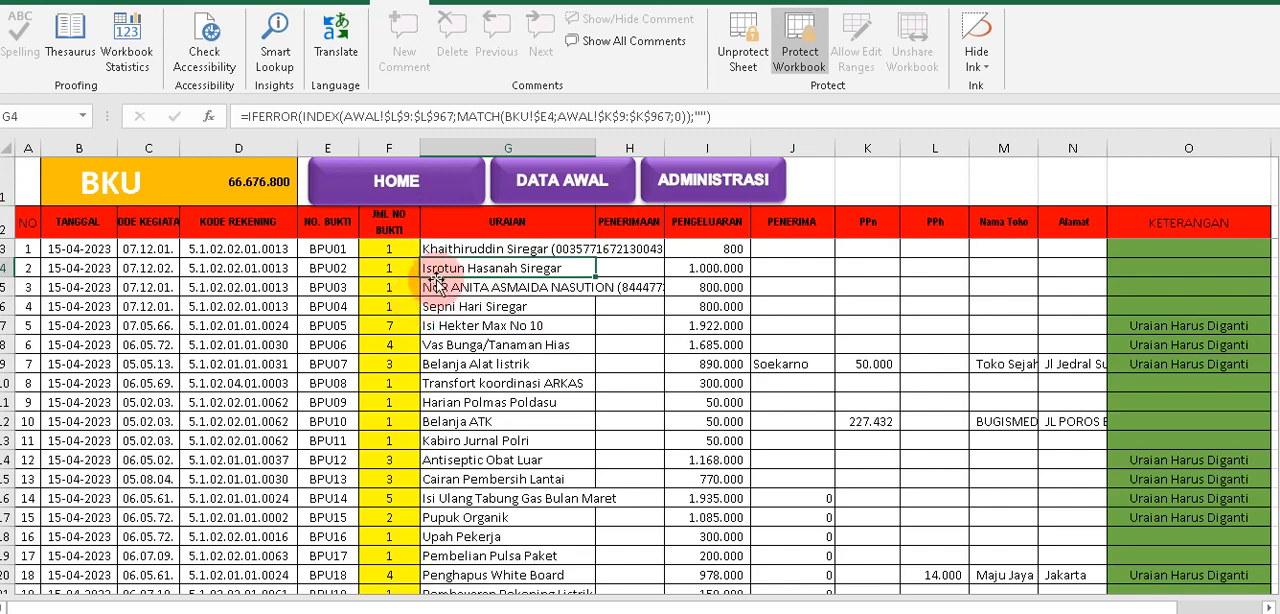
left_click(707, 268)
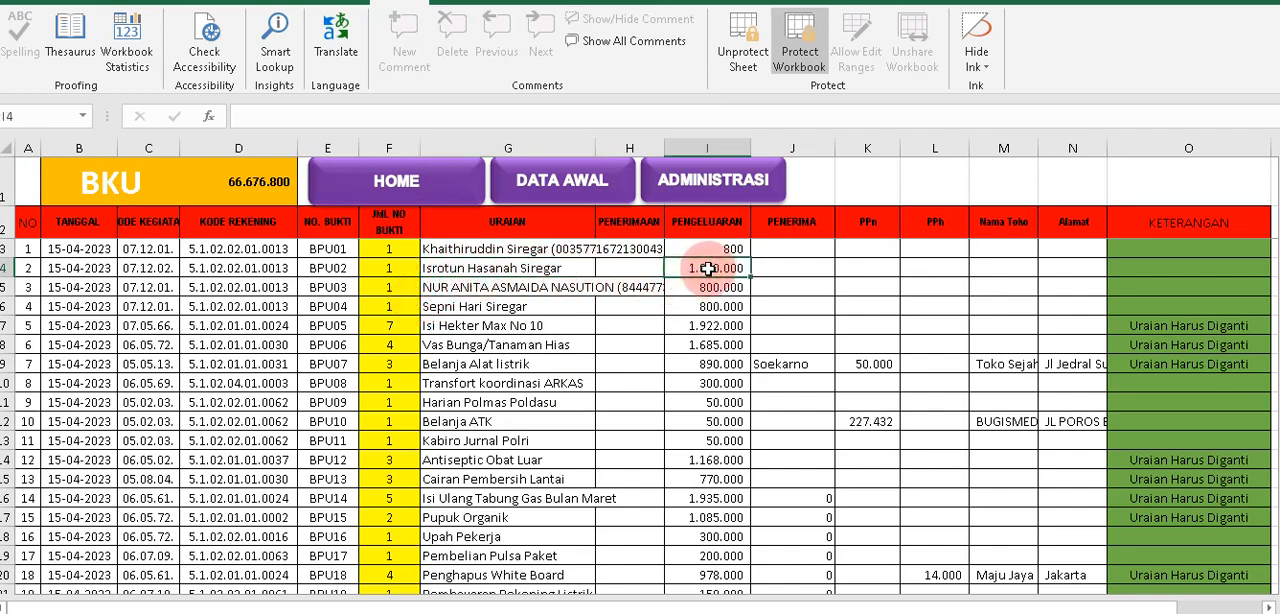
left_click(772, 284)
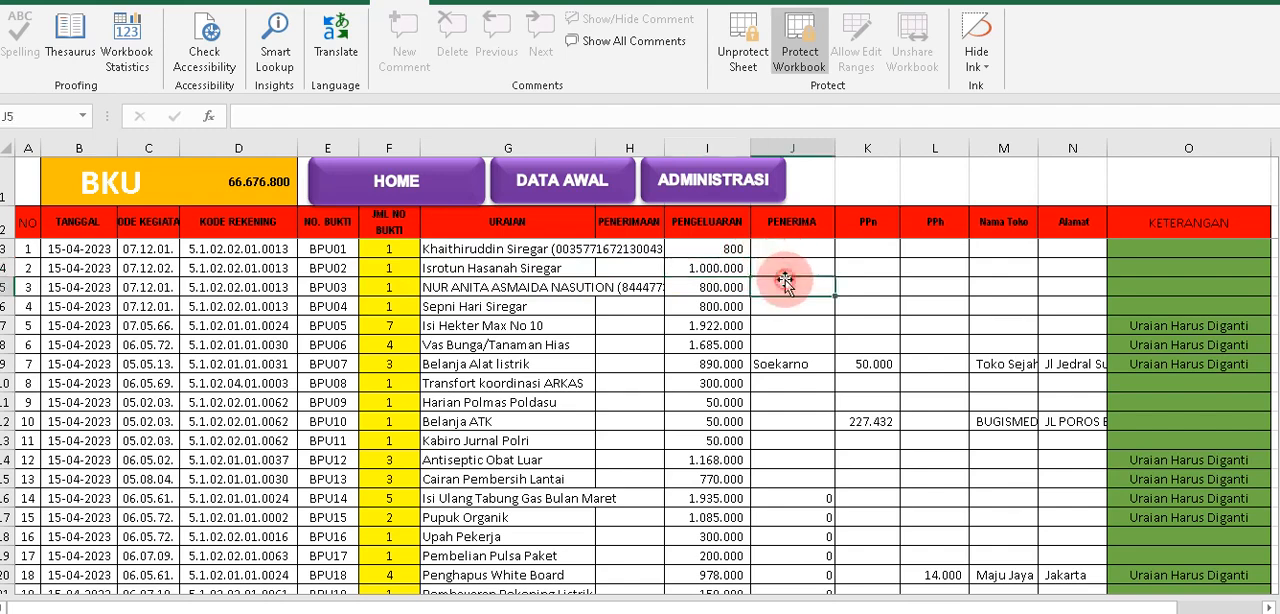
left_click(508, 270)
key("ctrl+c")
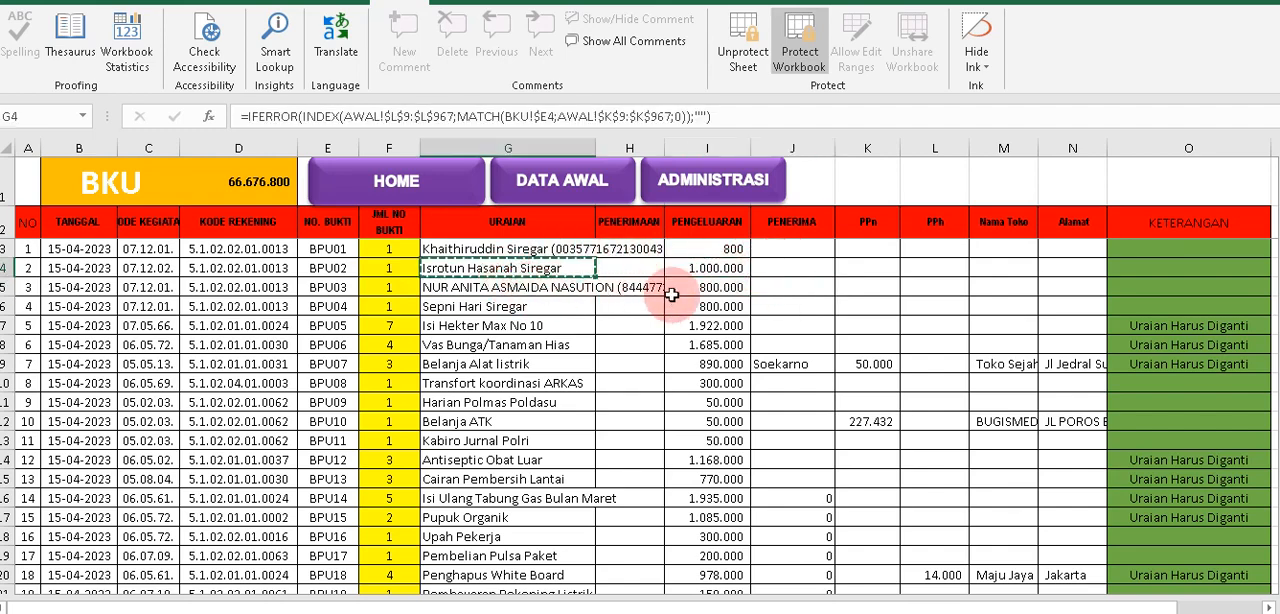
left_click(781, 269)
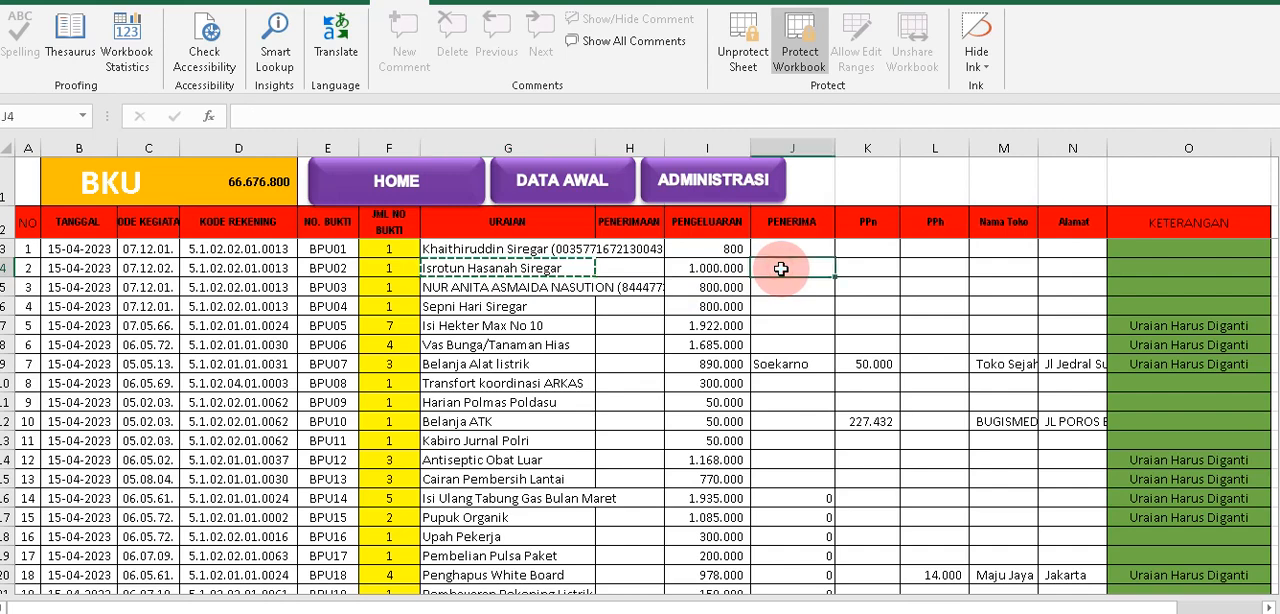
right_click(781, 269)
left_click(845, 298)
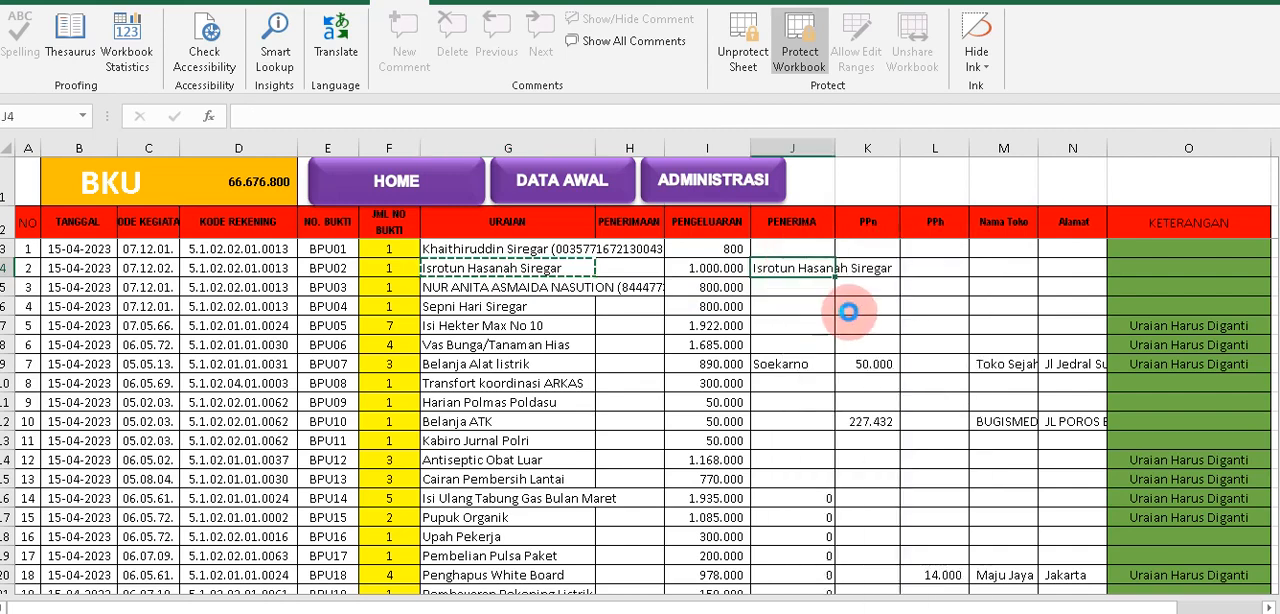
Enter 100000 as the PPh amount for BPU02.
left_click(942, 268)
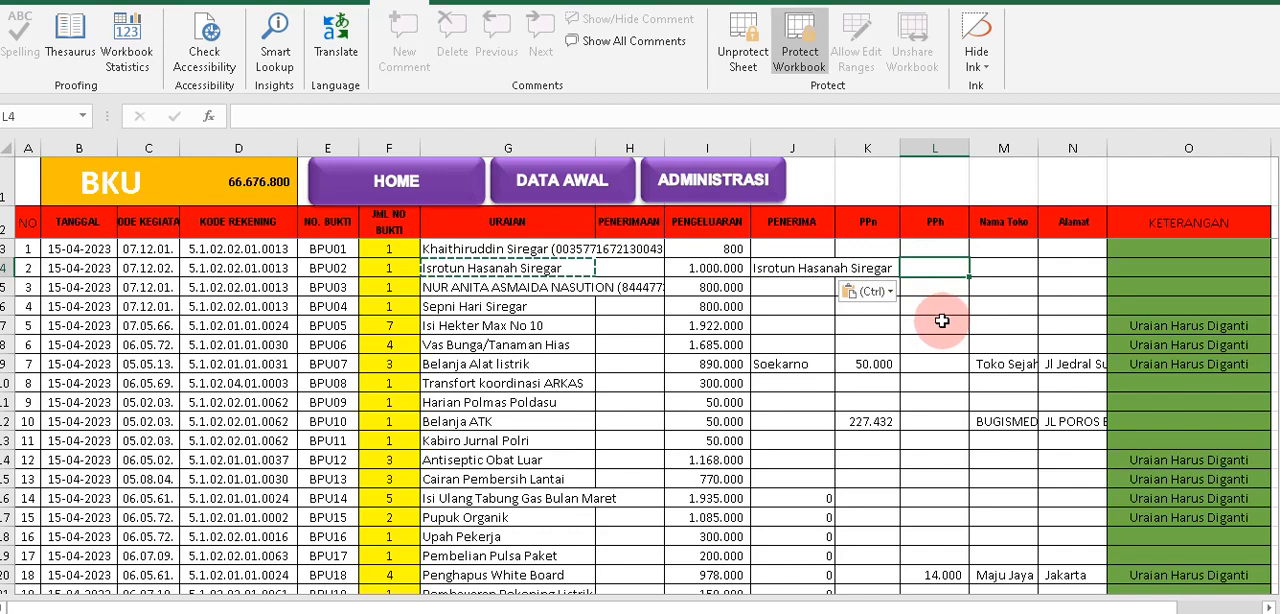
type("100000")
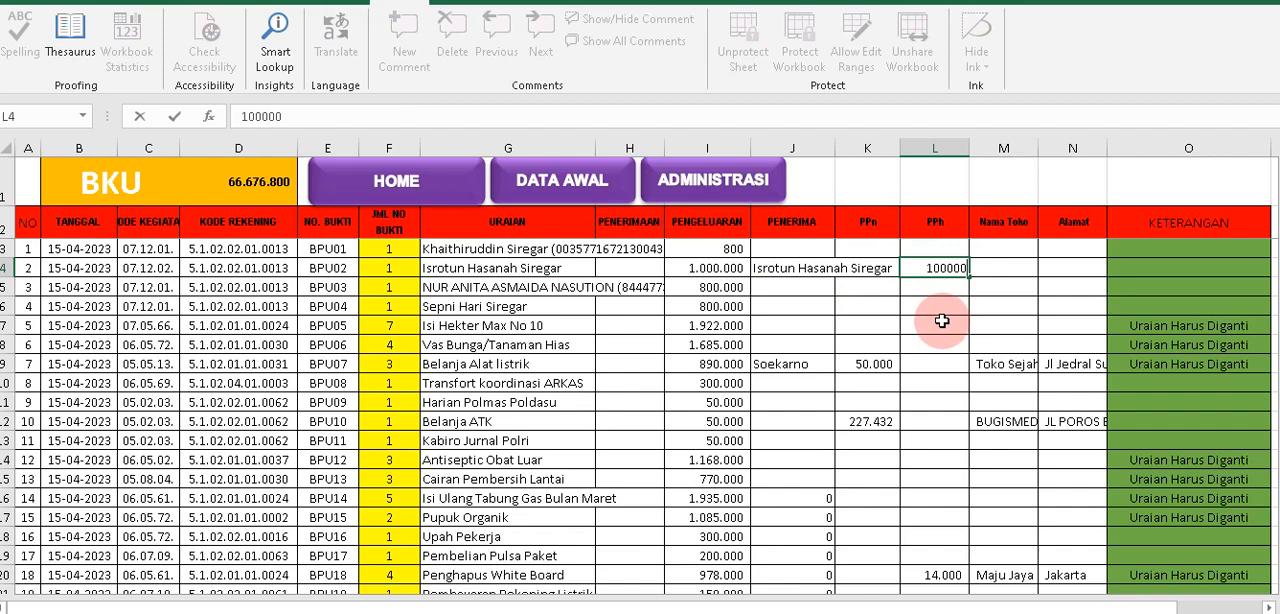
key("Tab")
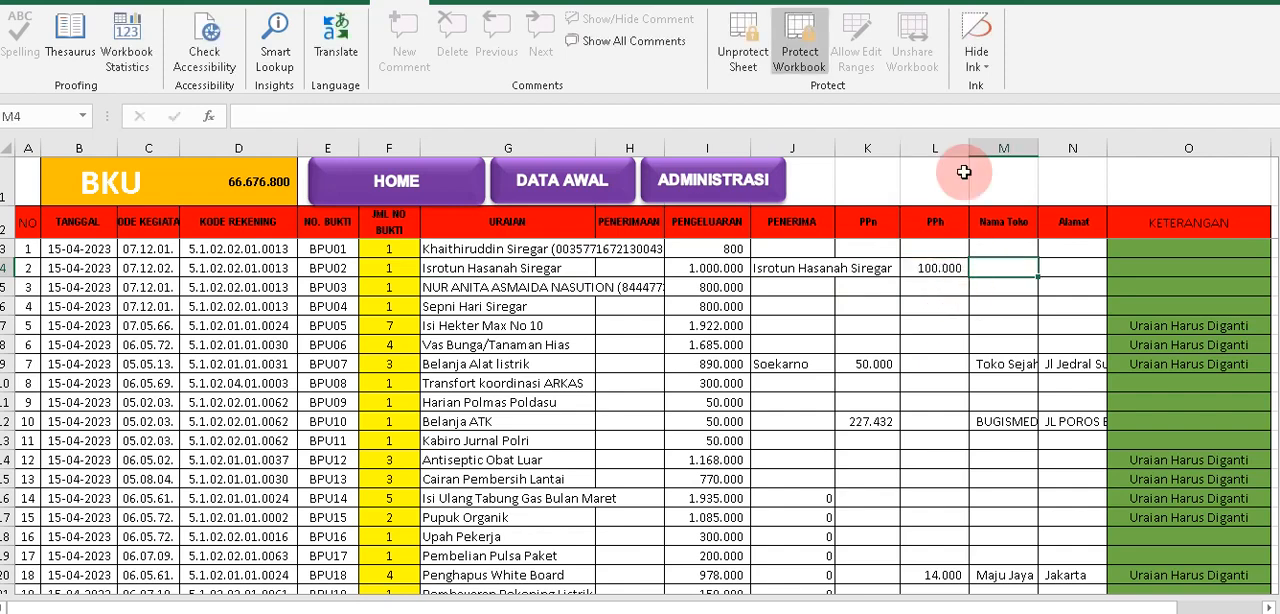
left_click(1060, 265)
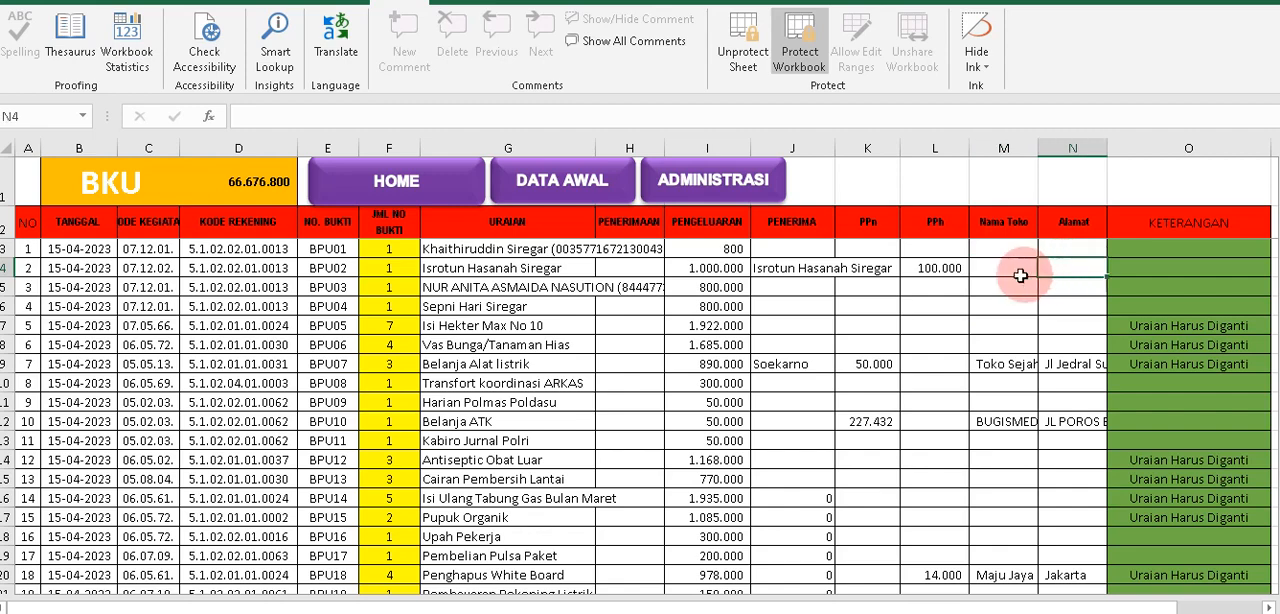
left_click_drag(708, 268, 791, 269)
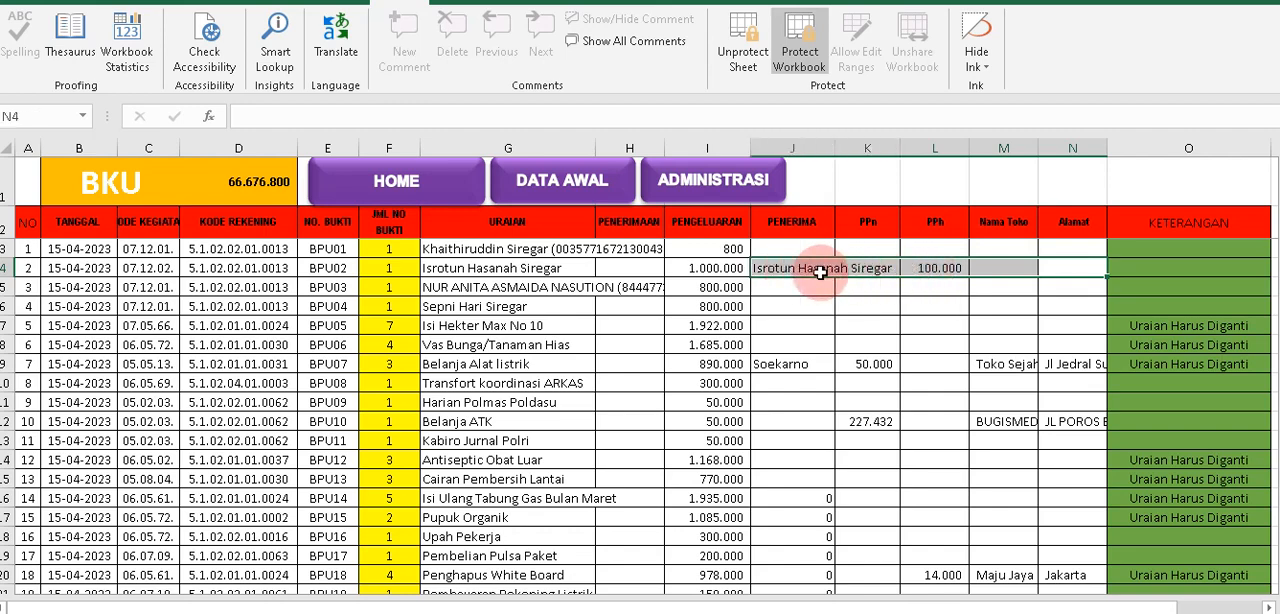
left_click(811, 272)
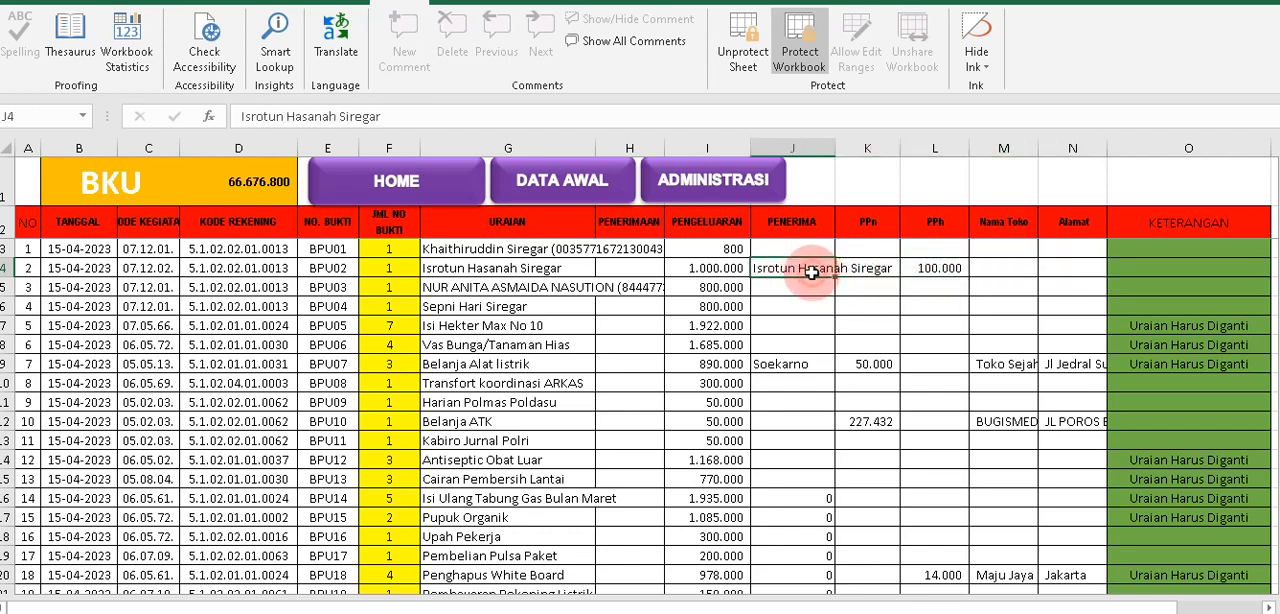
left_click(997, 269)
left_click(1068, 269)
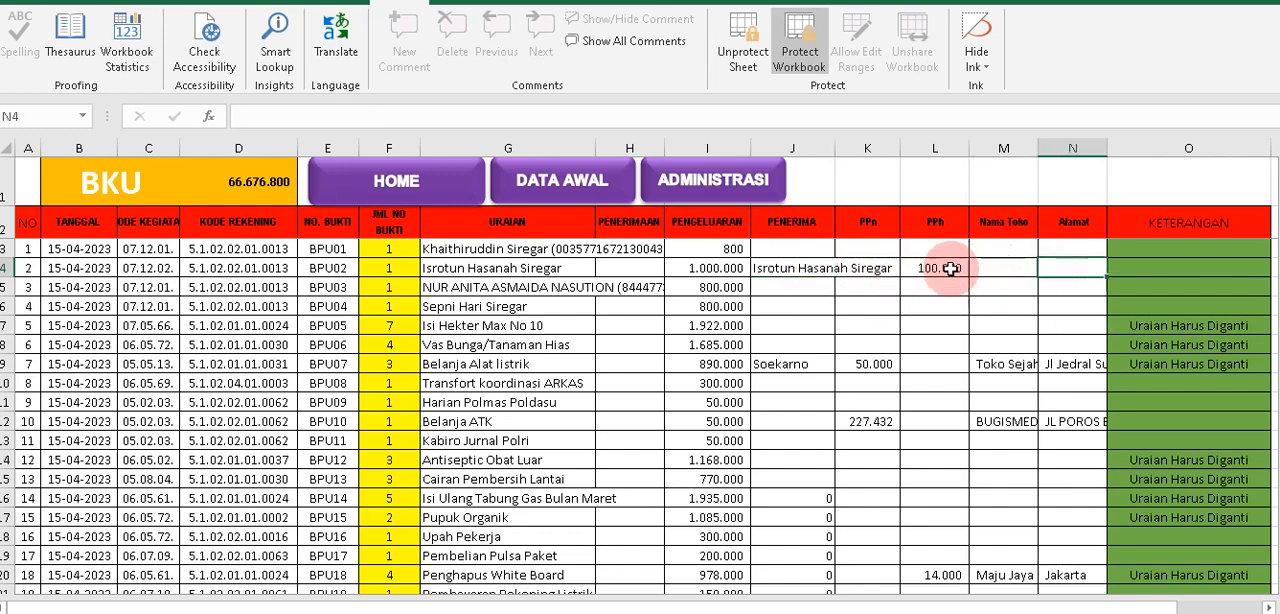
left_click(454, 269)
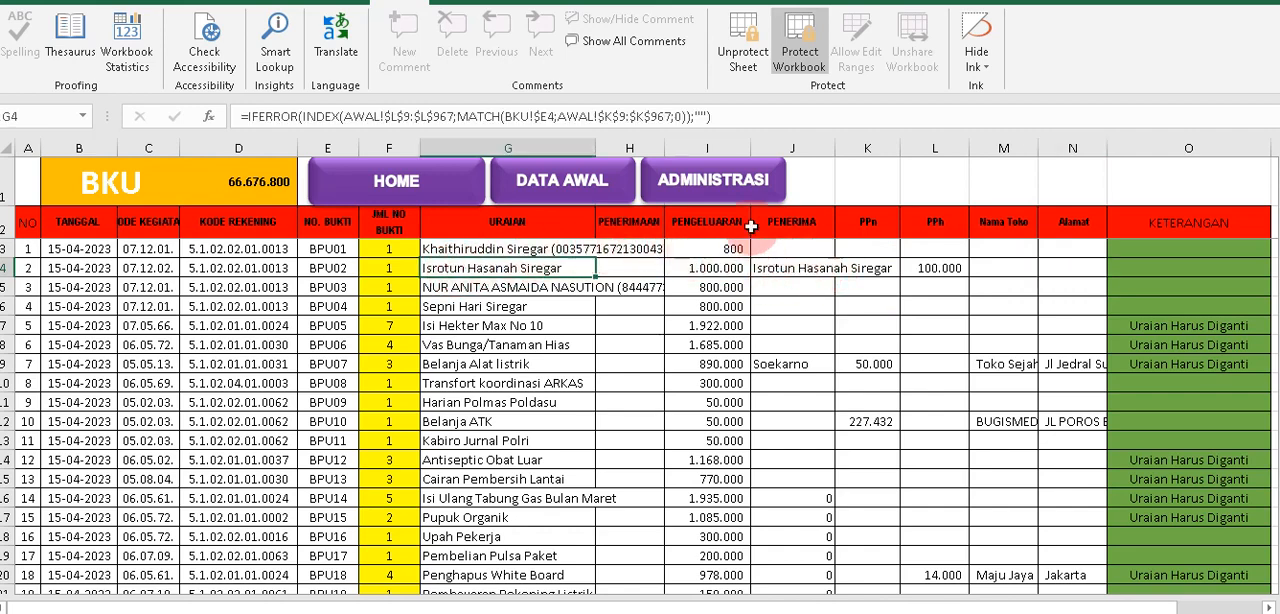
Open the Kwitansi Honor Transport sheet and return to BKU to look up BPU02's row number.
left_click(712, 190)
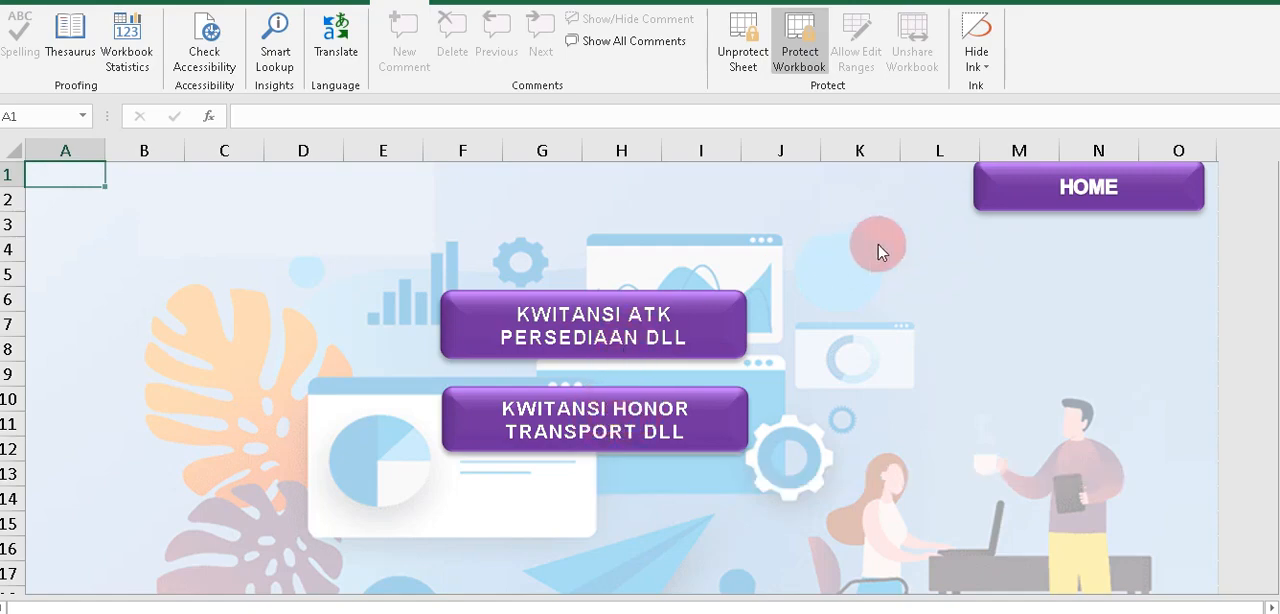
left_click(575, 418)
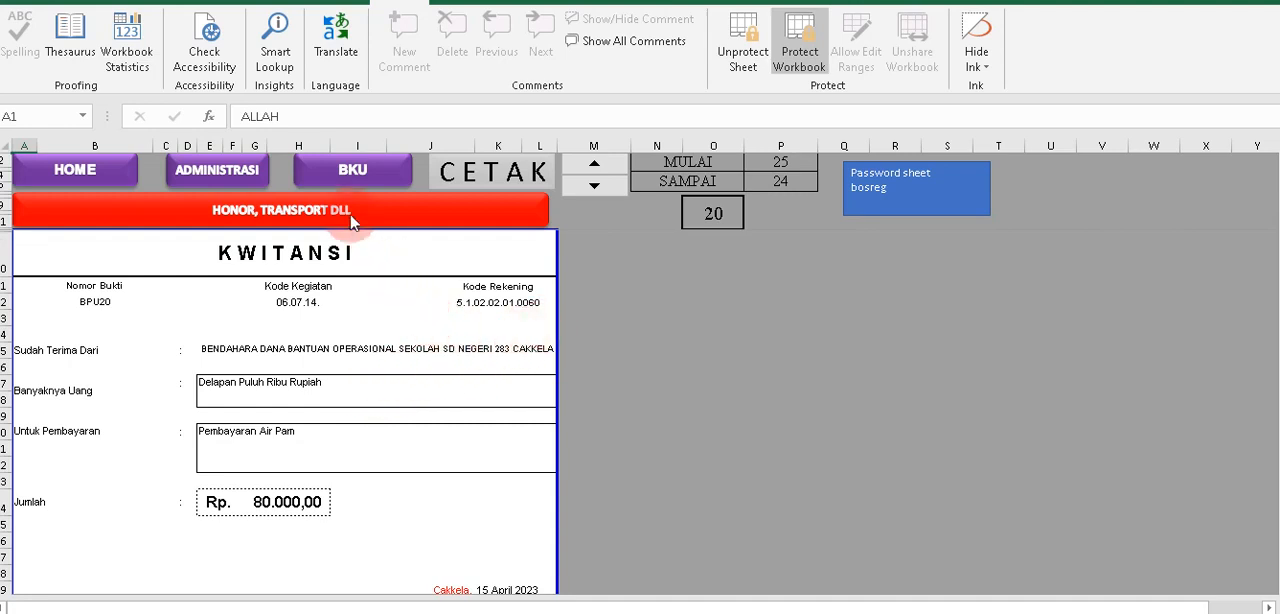
left_click(354, 172)
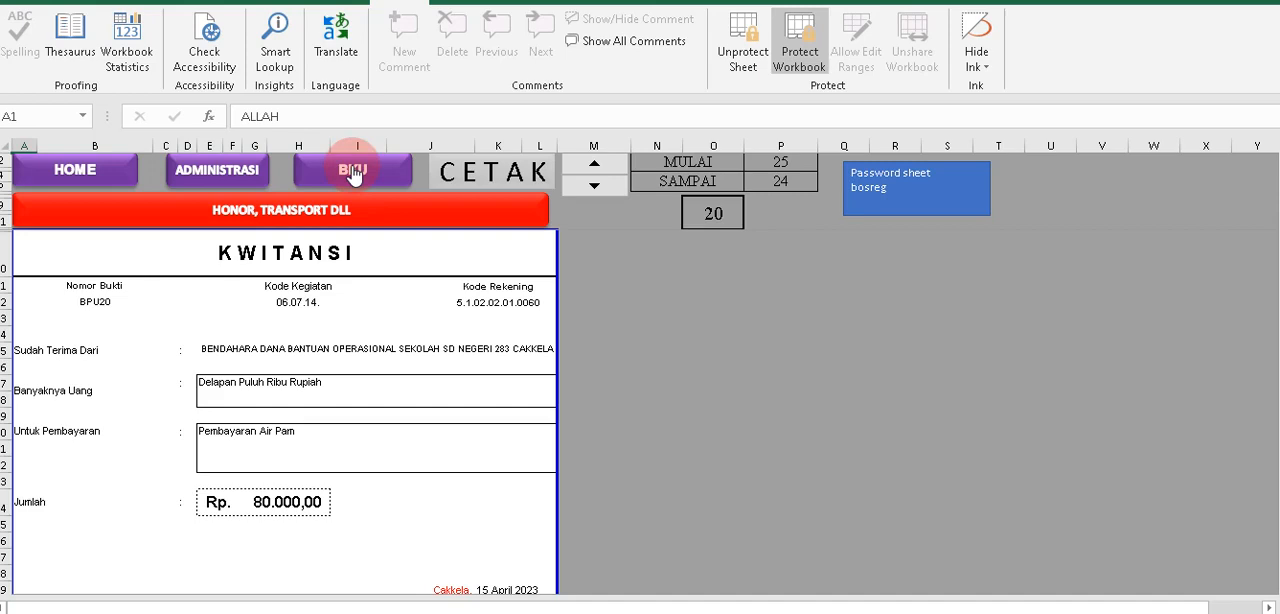
left_click(354, 172)
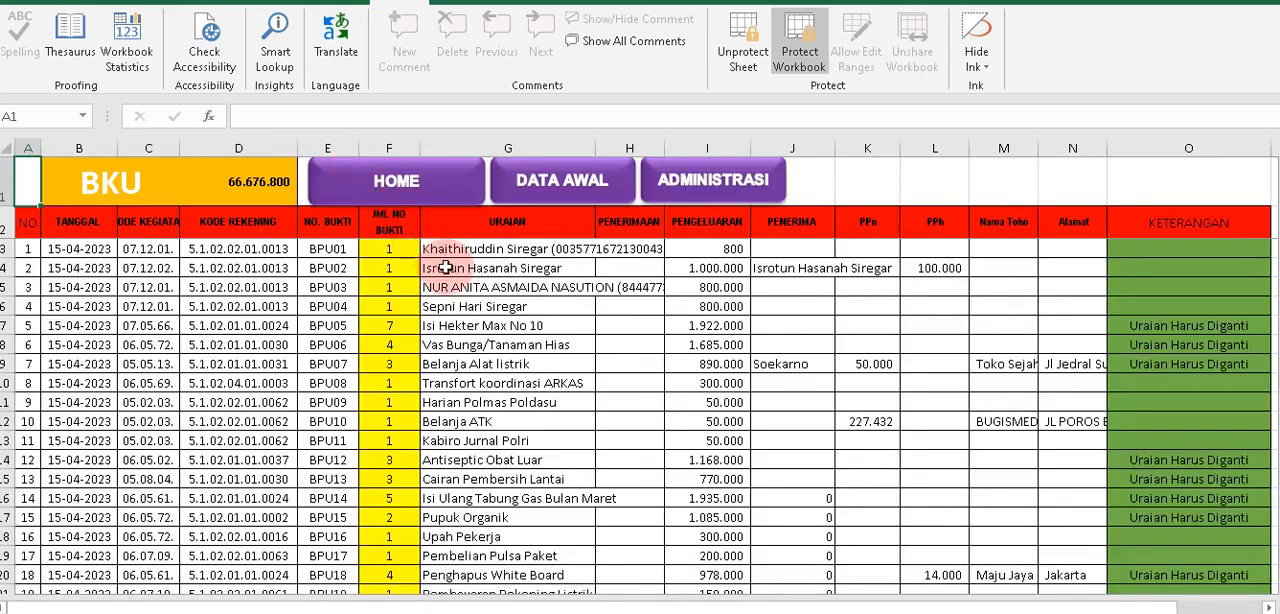
left_click(438, 271)
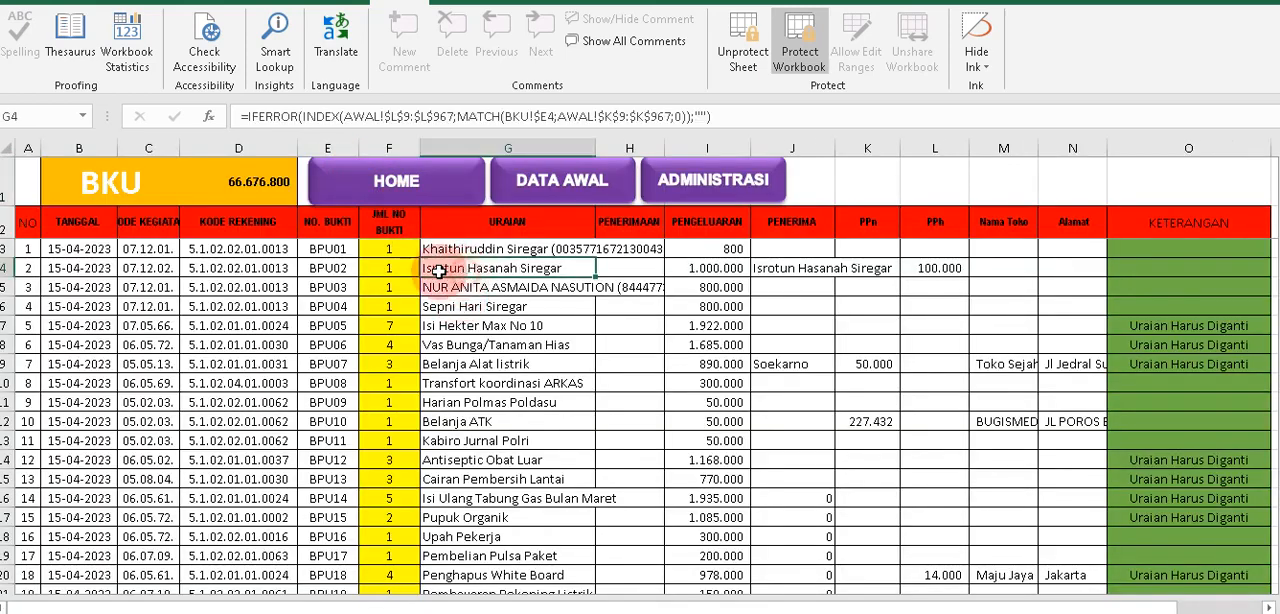
left_click(28, 270)
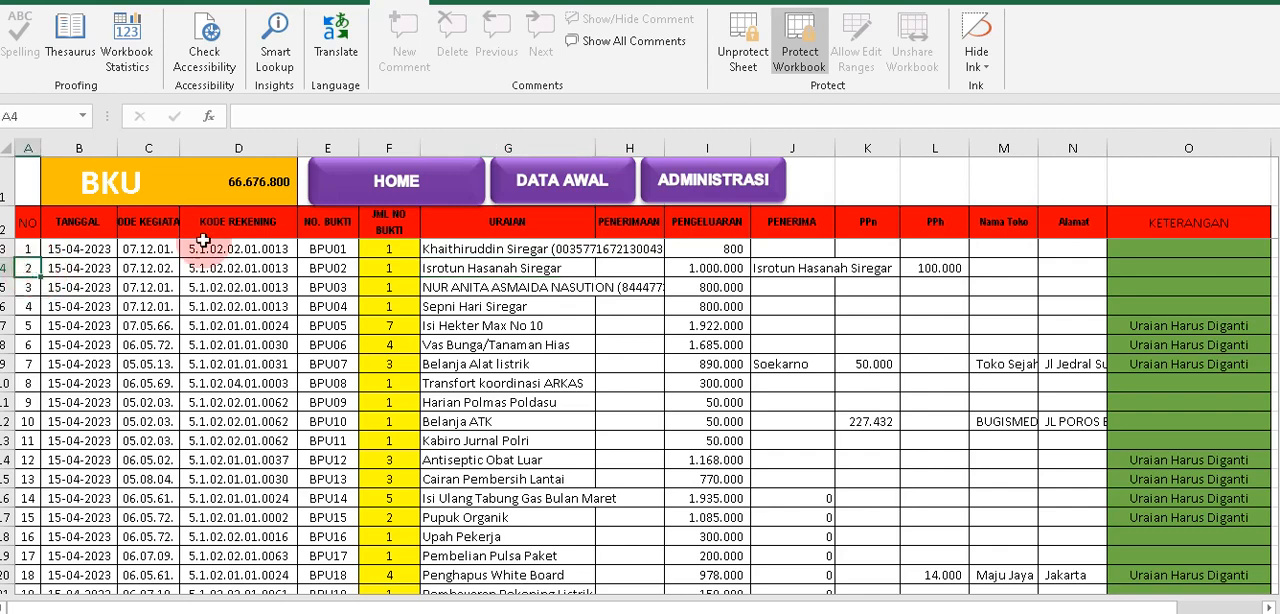
Display record 2 on the Kwitansi Honor Transport sheet and check its Untuk Pembayaran and Jumlah fields.
left_click(705, 190)
left_click(634, 413)
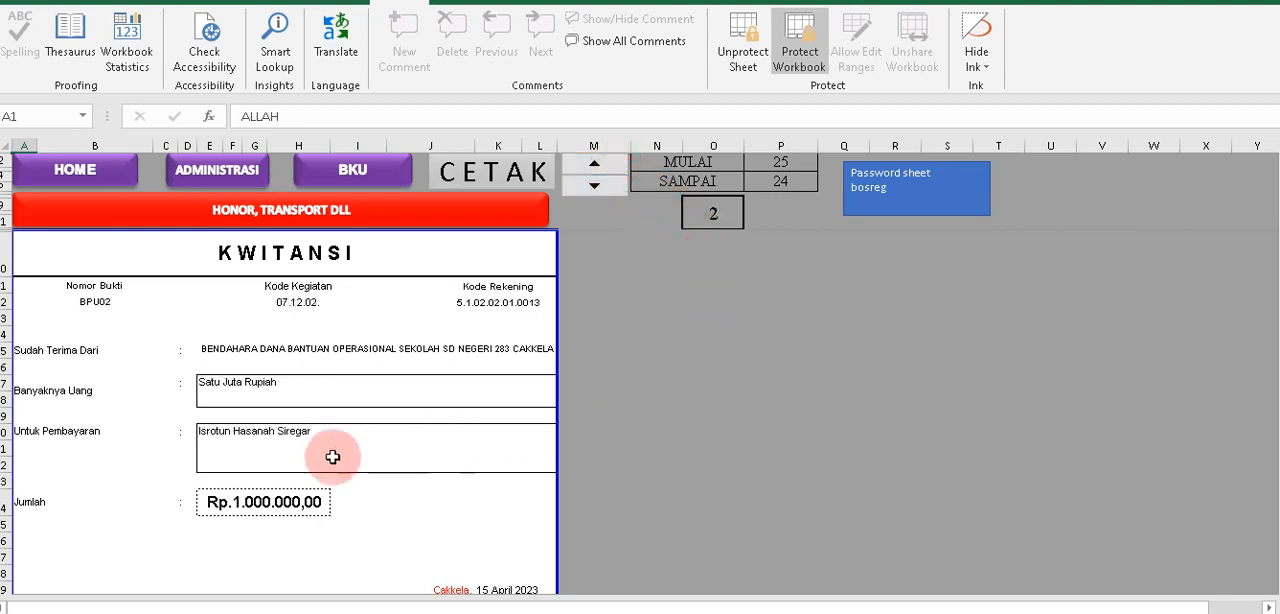
left_click(249, 437)
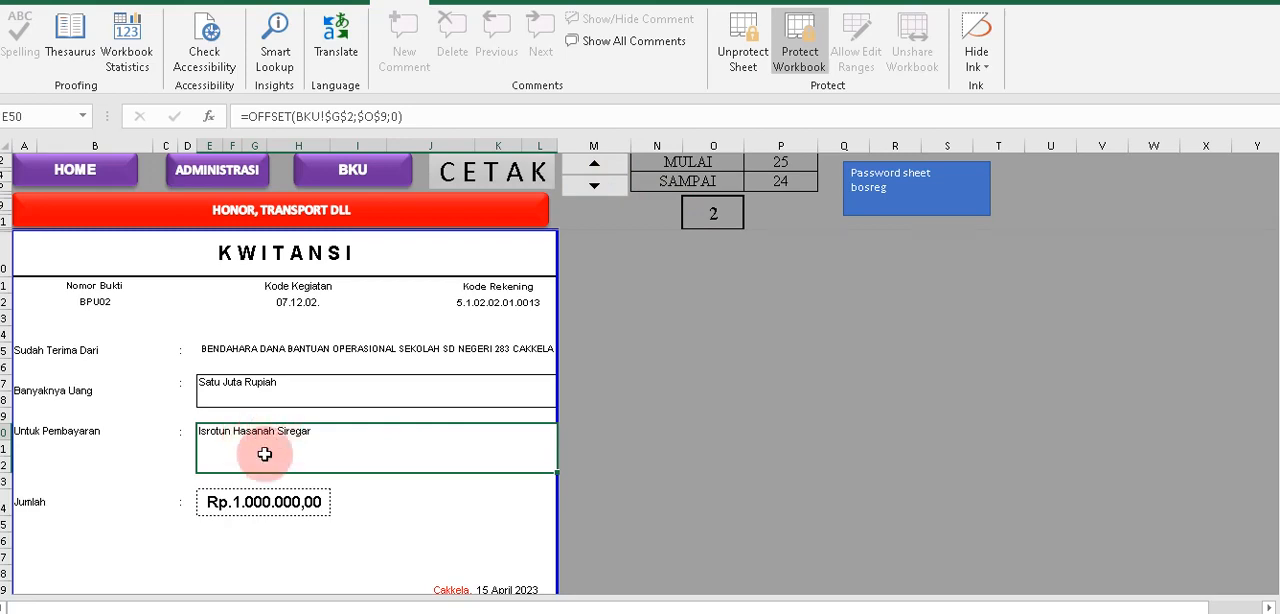
left_click(231, 501)
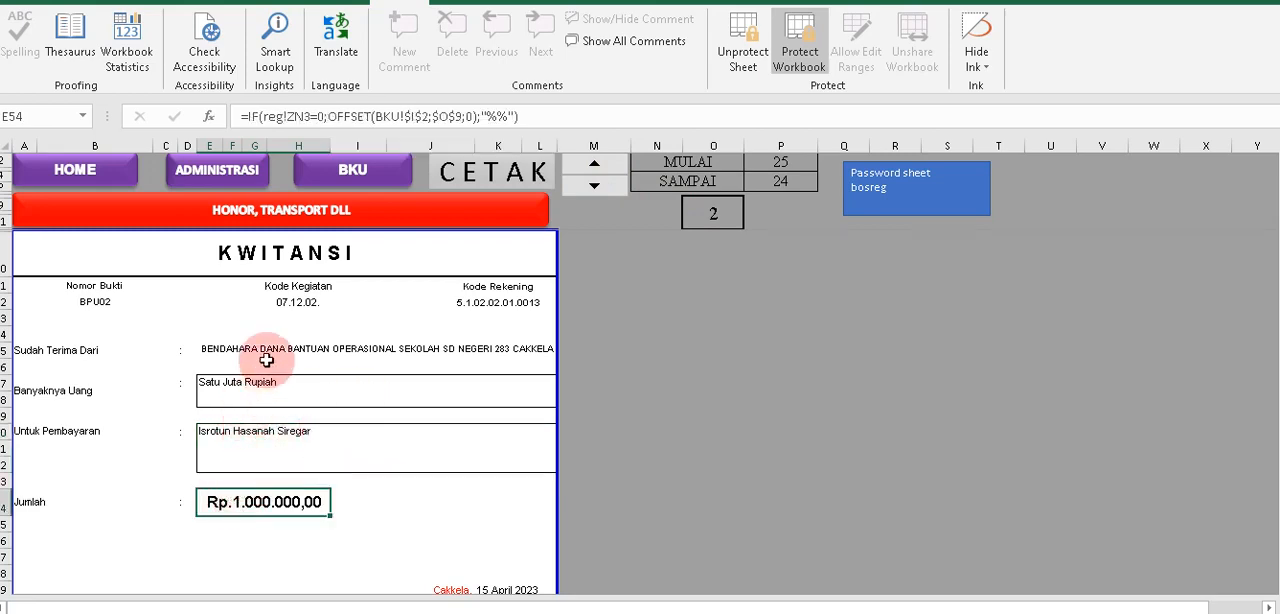
scroll(266, 357, "down", 3)
scroll(266, 357, "down", 2)
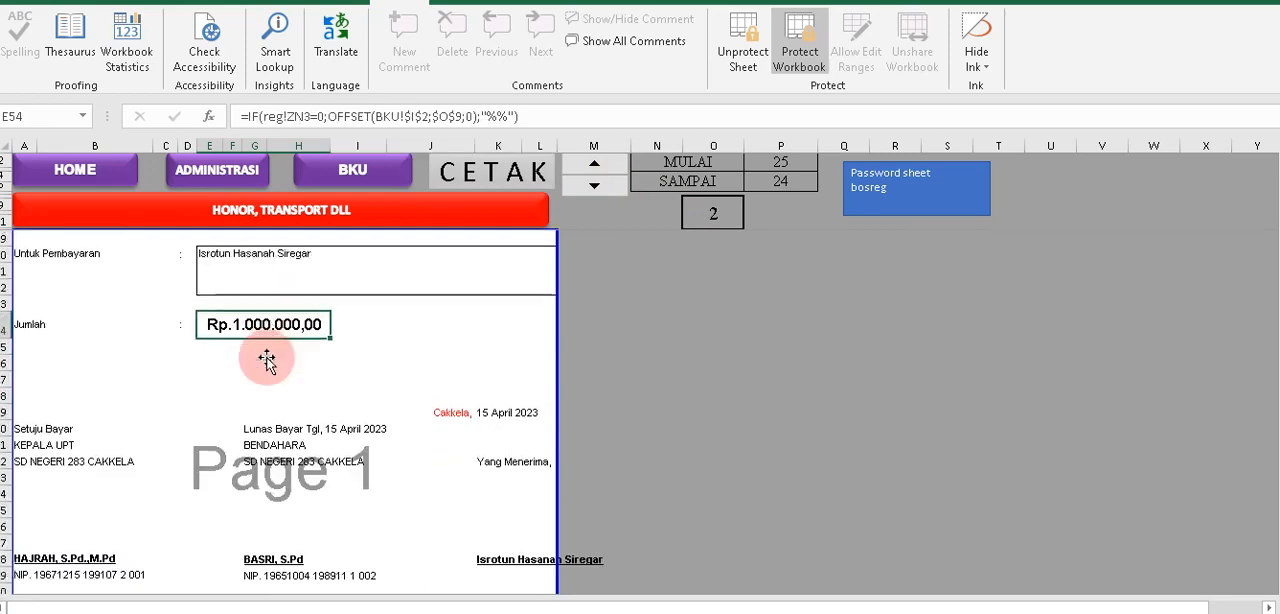
Check the recipient's name under Yang Menerima in the receipt's signature block.
left_click(494, 511)
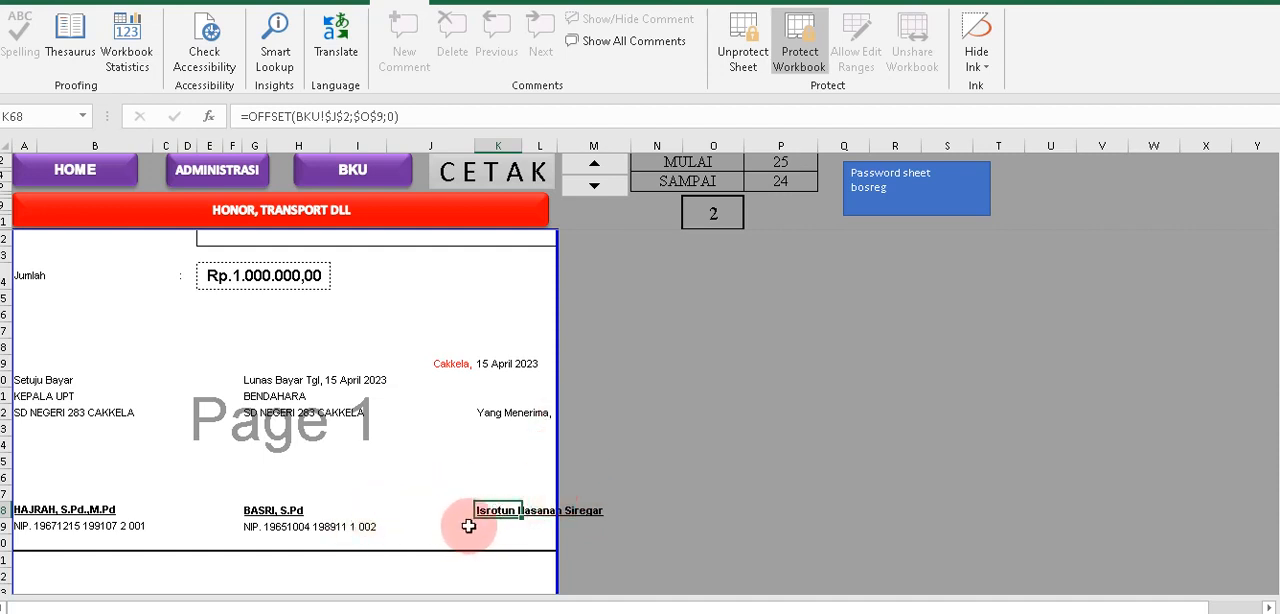
left_click(488, 474)
left_click(497, 508)
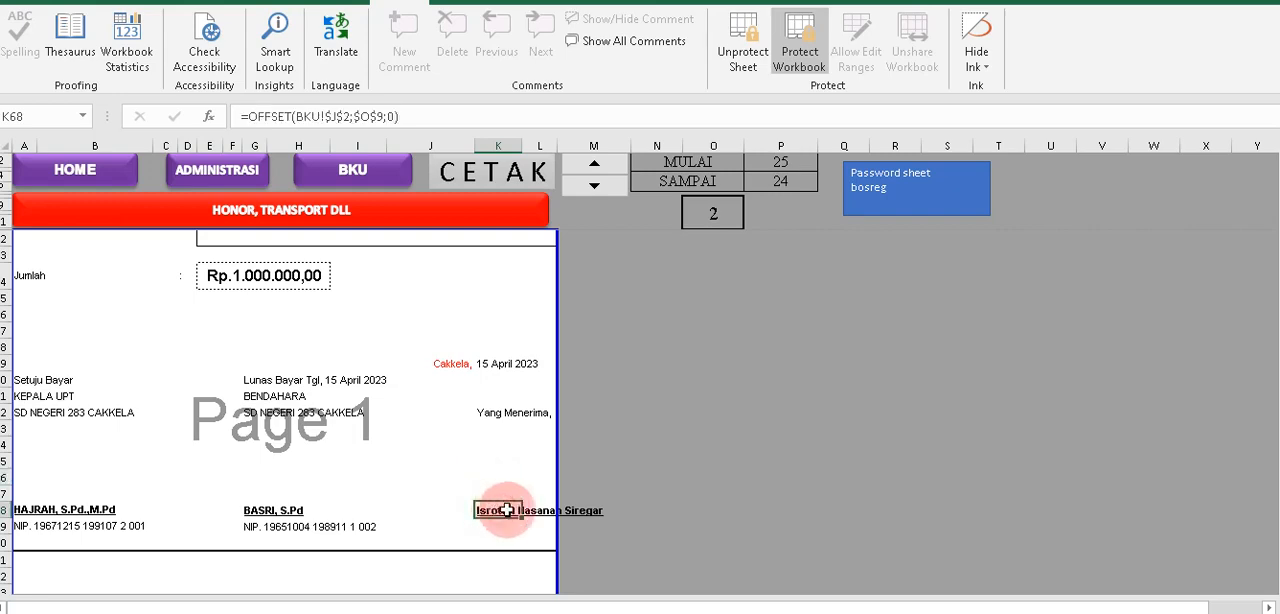
left_click(583, 512)
left_click(578, 500)
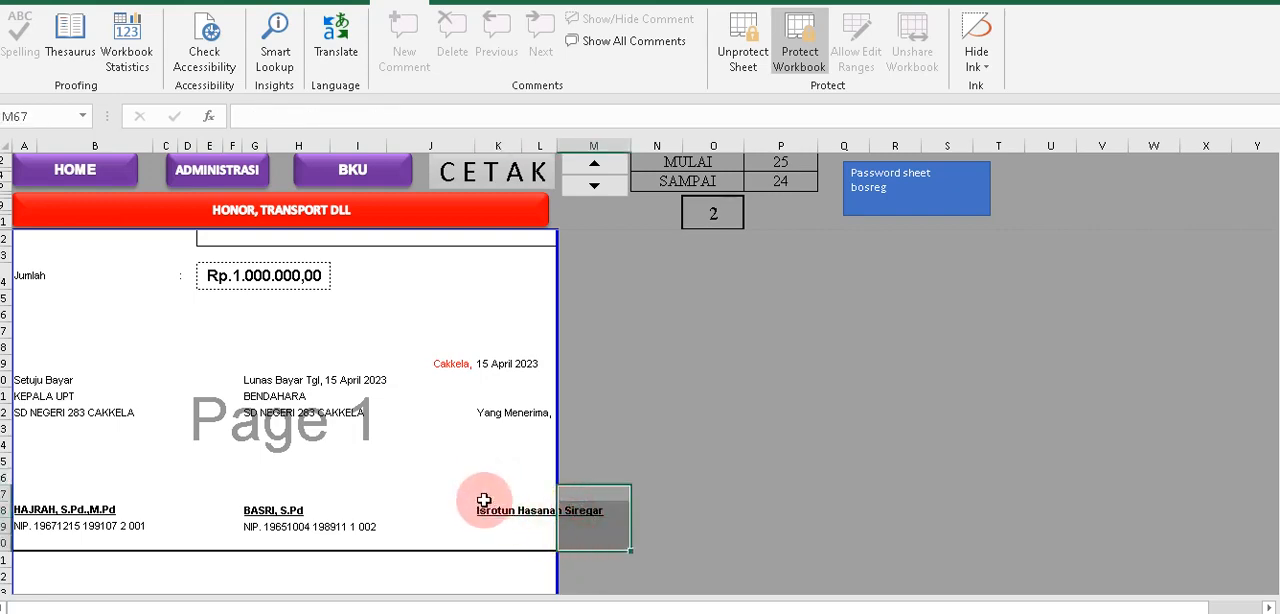
Review the Daftar Penerima attachment and the names available for its first Nama row.
scroll(485, 492, "down", 5)
scroll(485, 492, "down", 5)
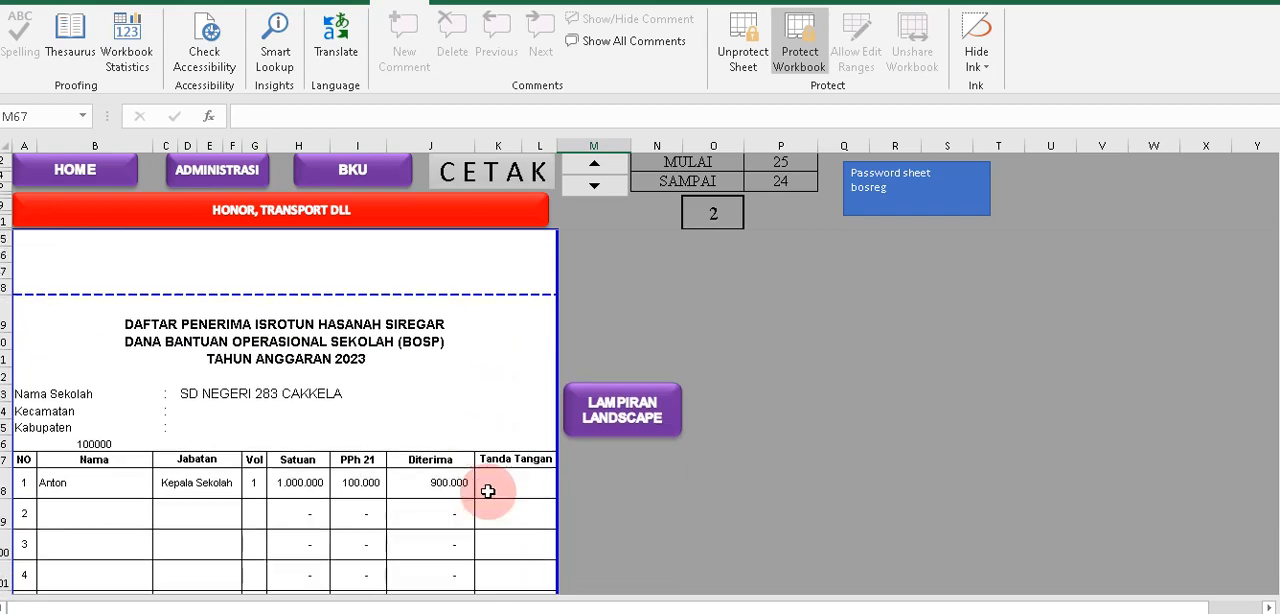
left_click(100, 440)
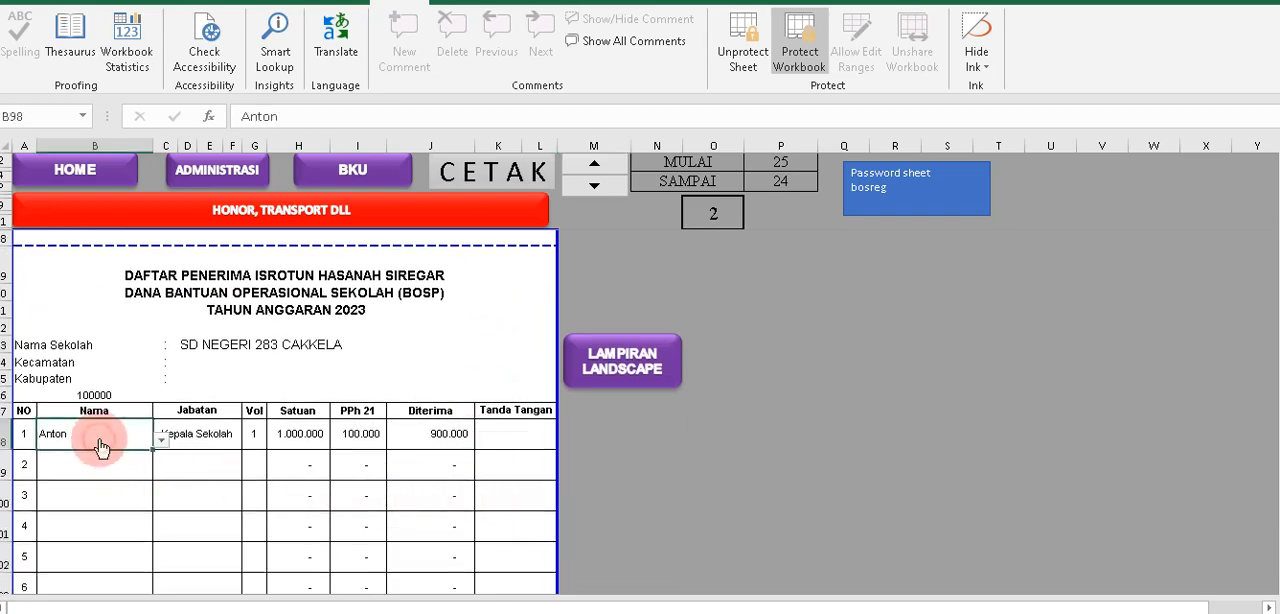
left_click(160, 442)
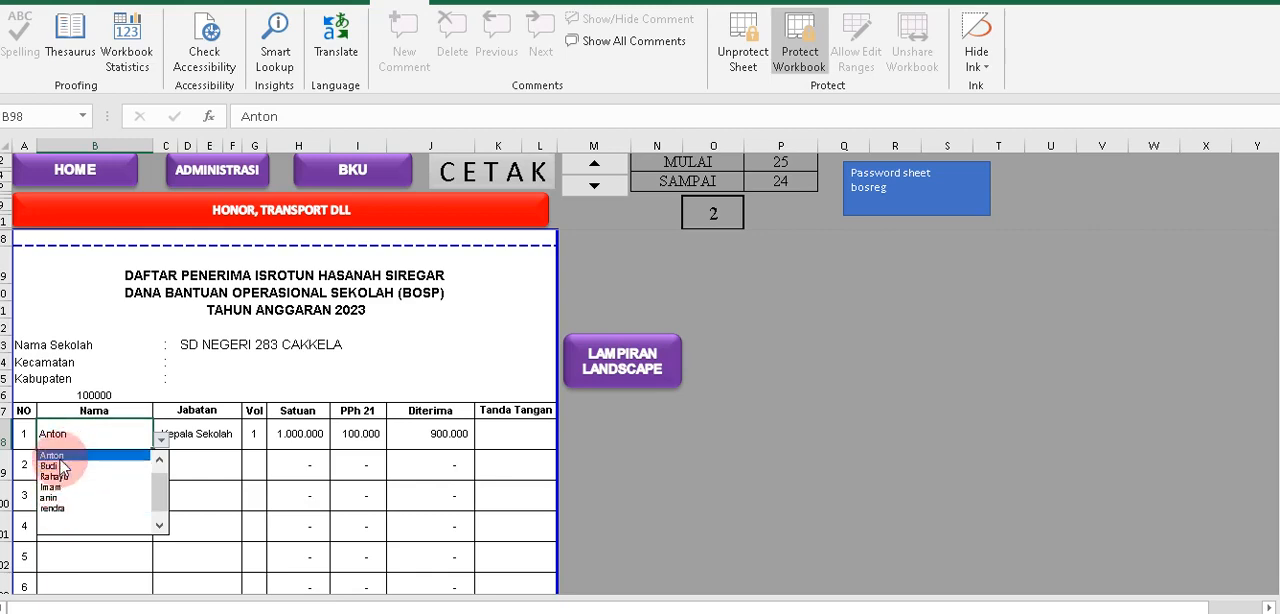
left_click(200, 467)
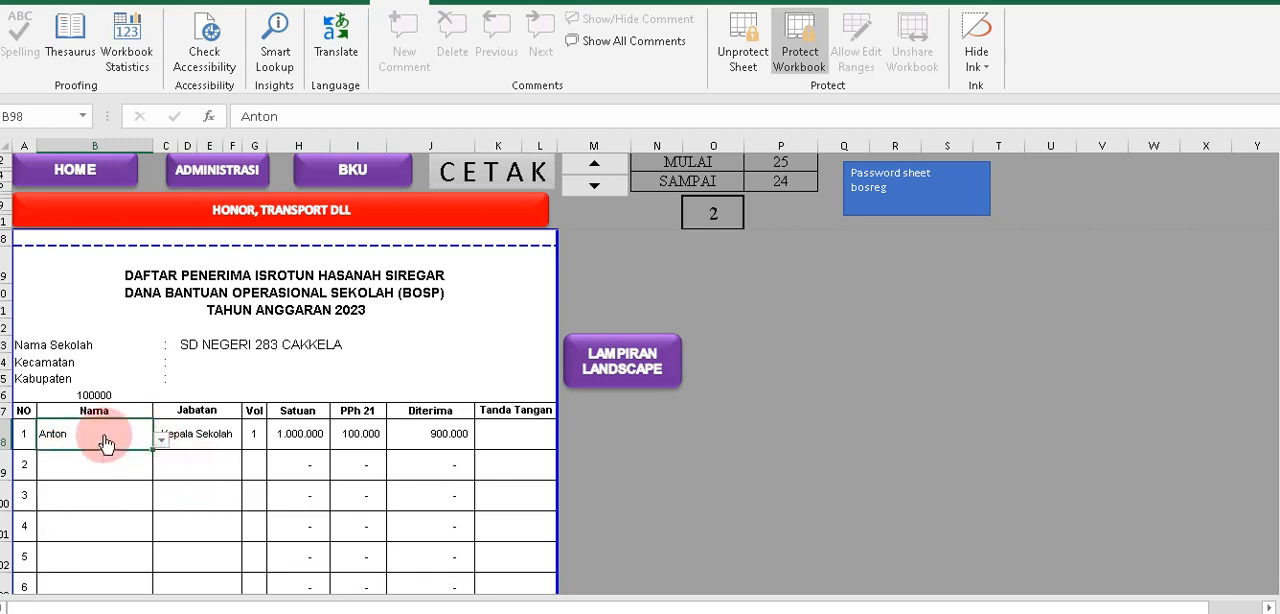
Go to the Data Pegawai sheet and enter the BPU02 recipient's full name in row 7 of Daftar Nama Guru.
scroll(300, 350, "up", 4)
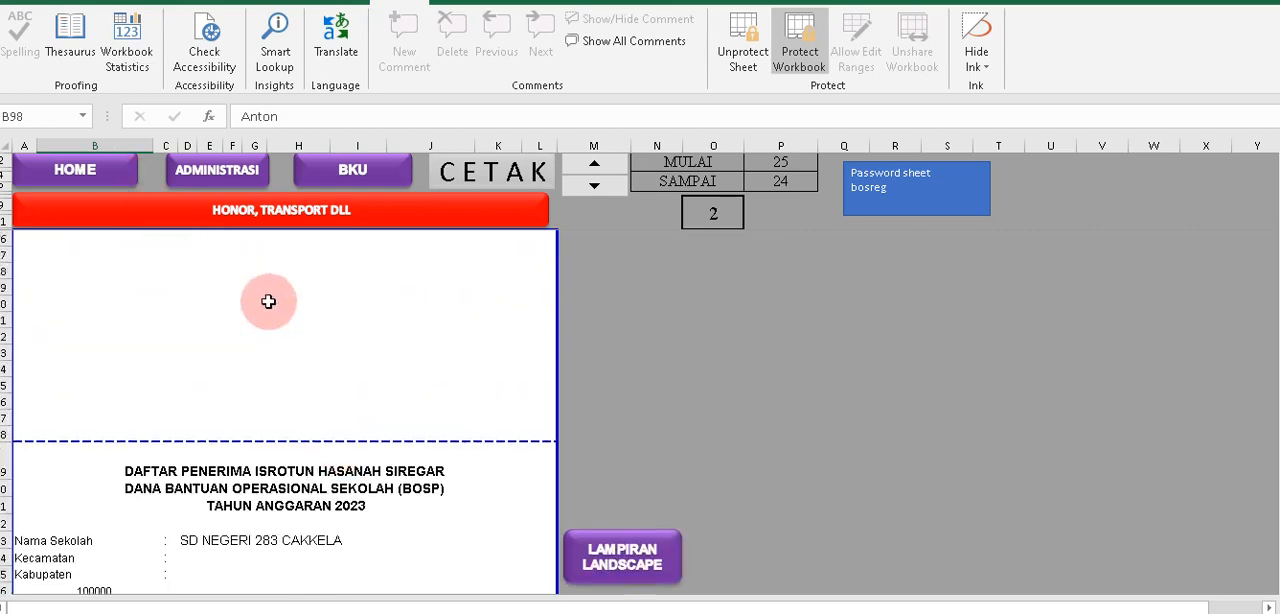
left_click(68, 167)
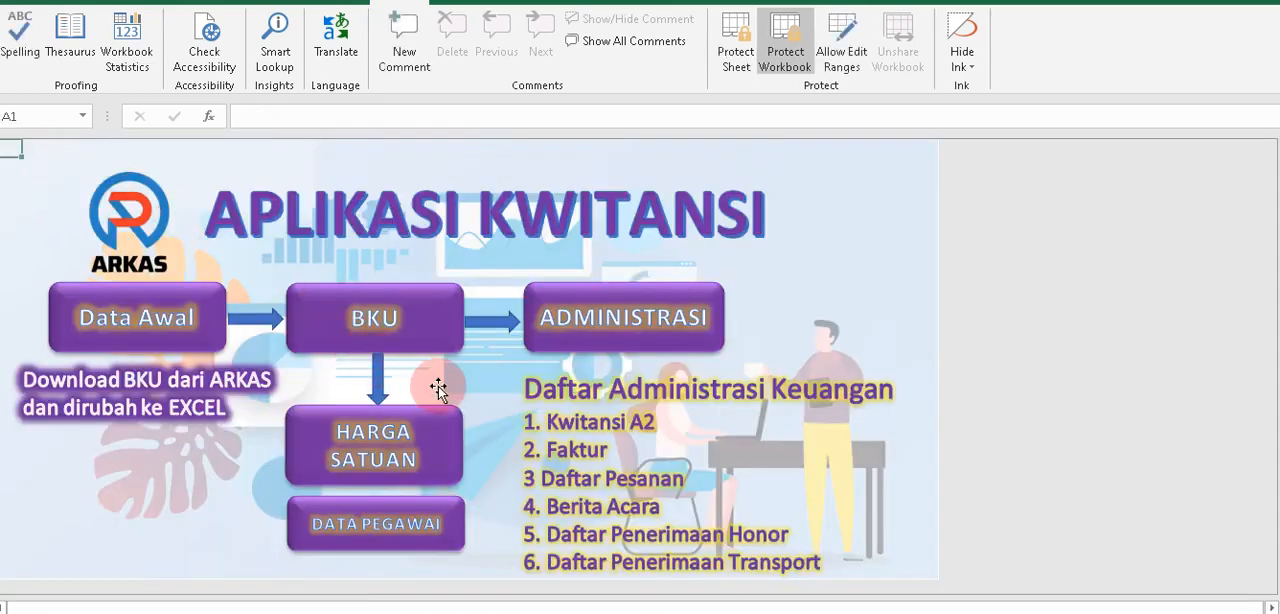
left_click(400, 522)
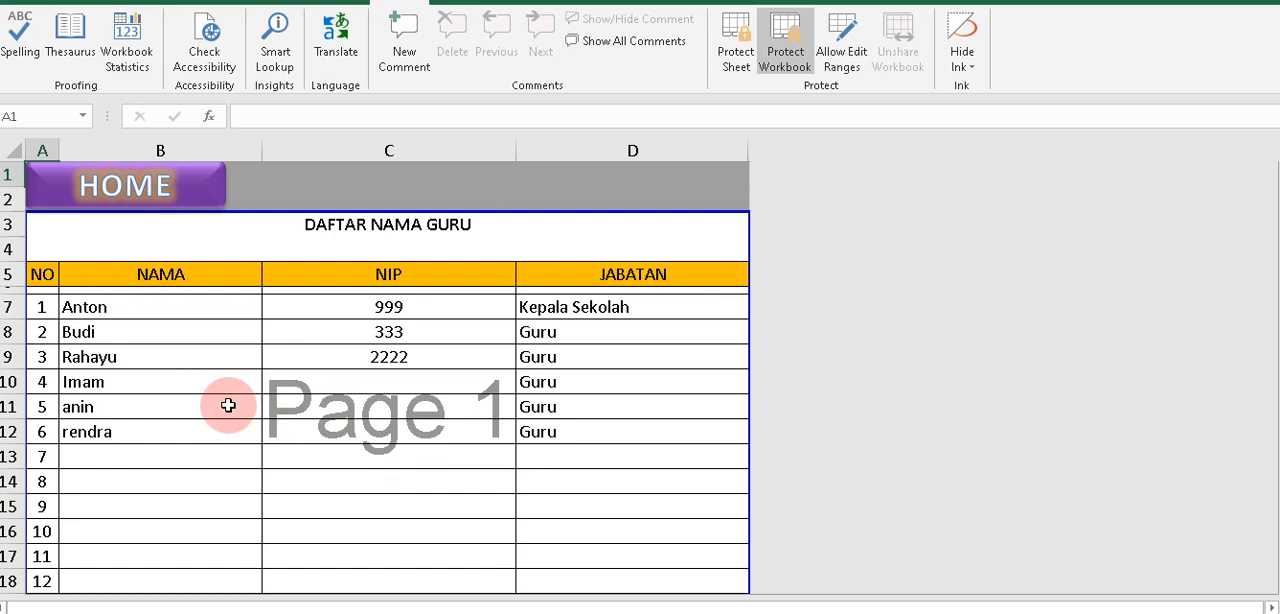
left_click(112, 455)
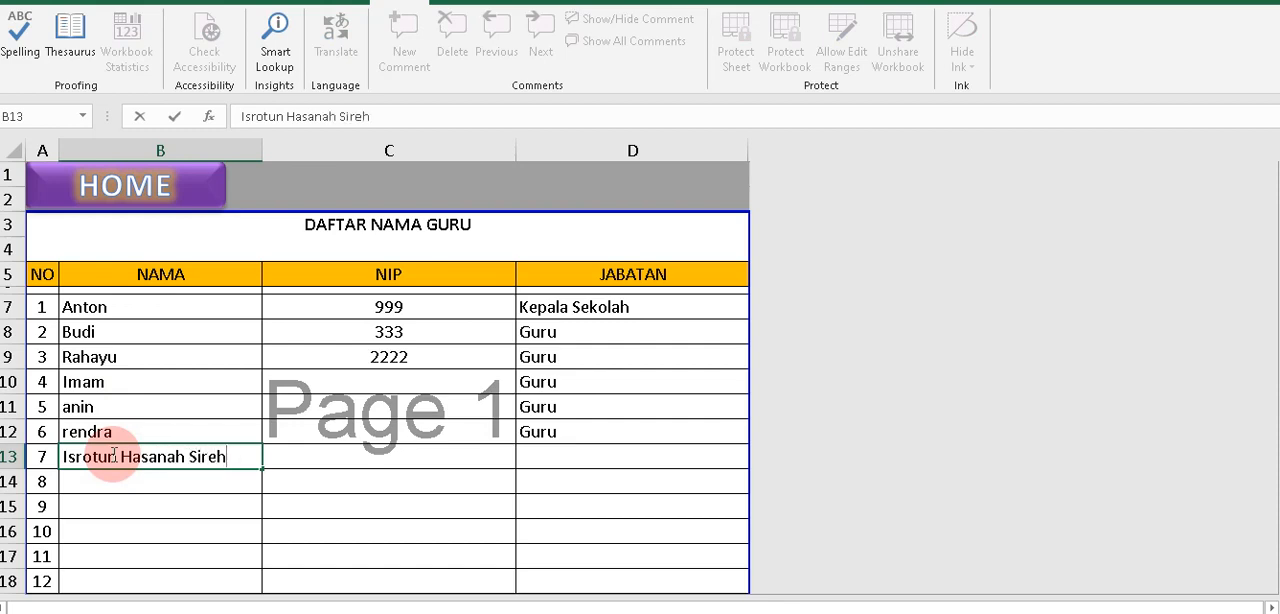
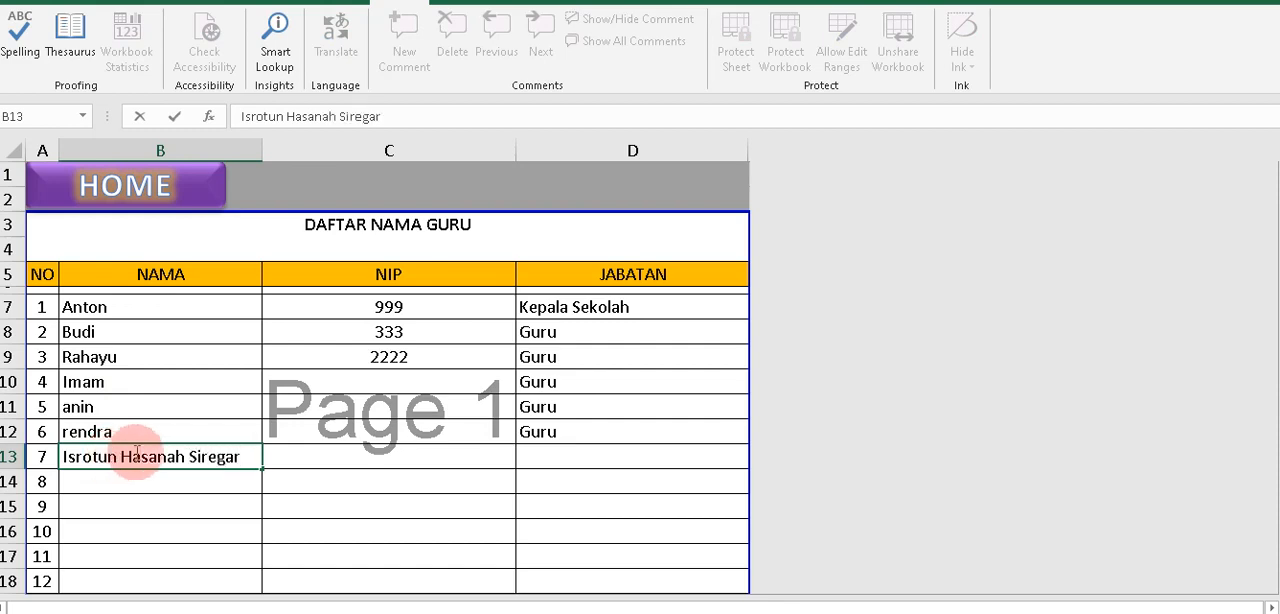
left_click(389, 483)
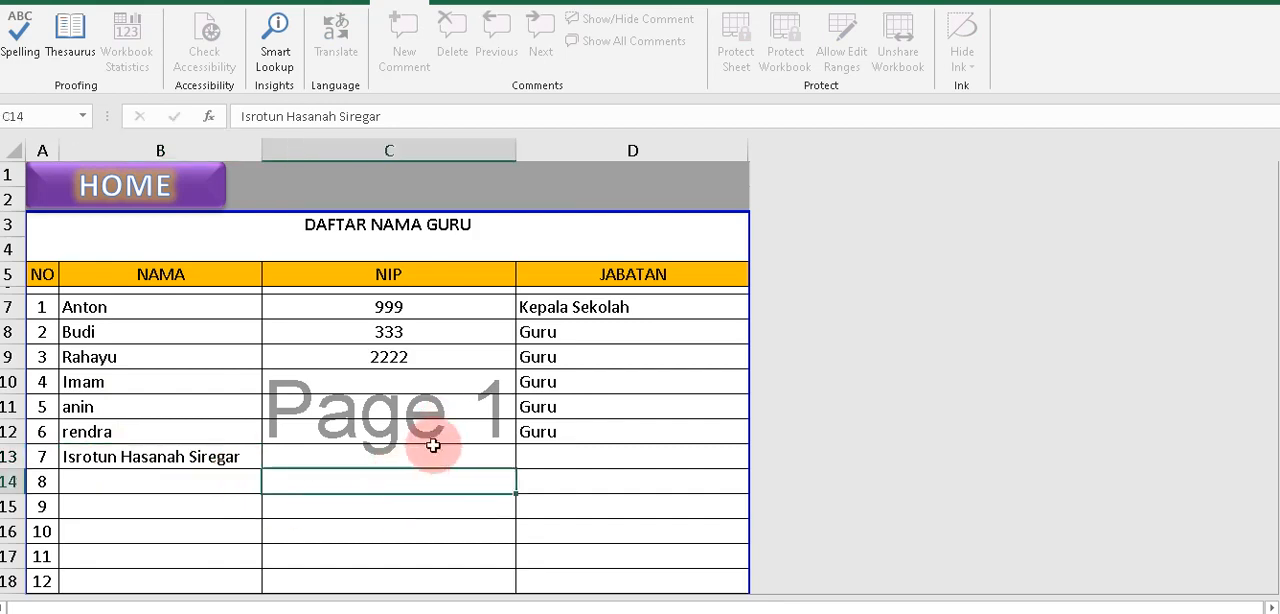
Copy the Jabatan value Guru from employee row 6 into row 7.
left_click(558, 437)
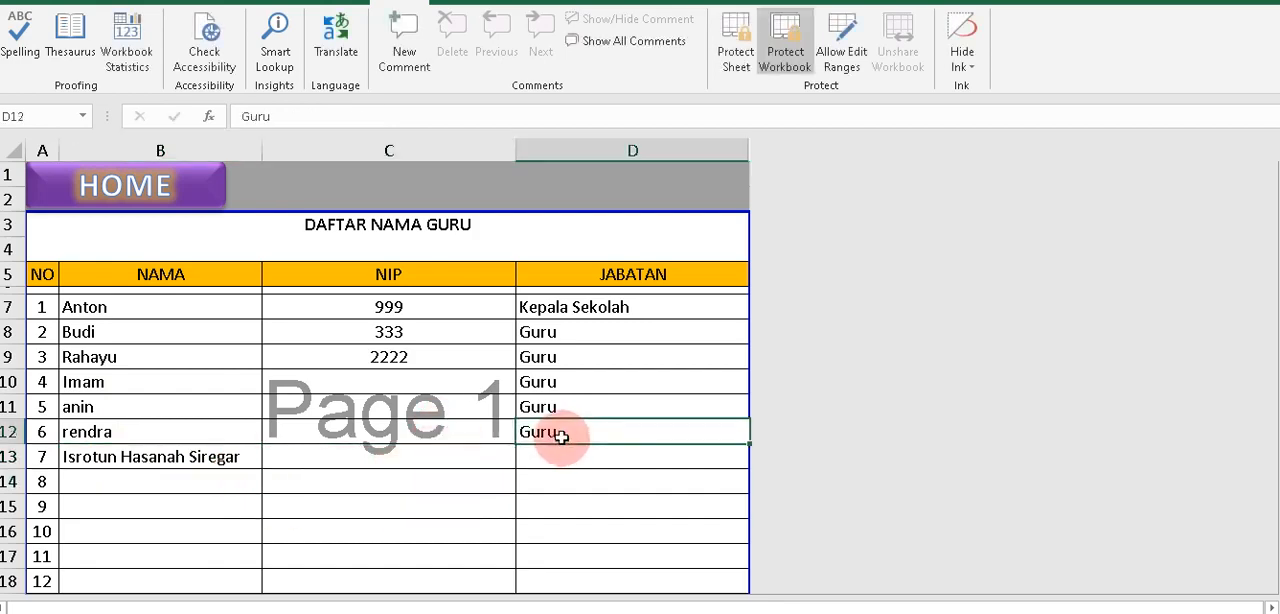
left_click(561, 458)
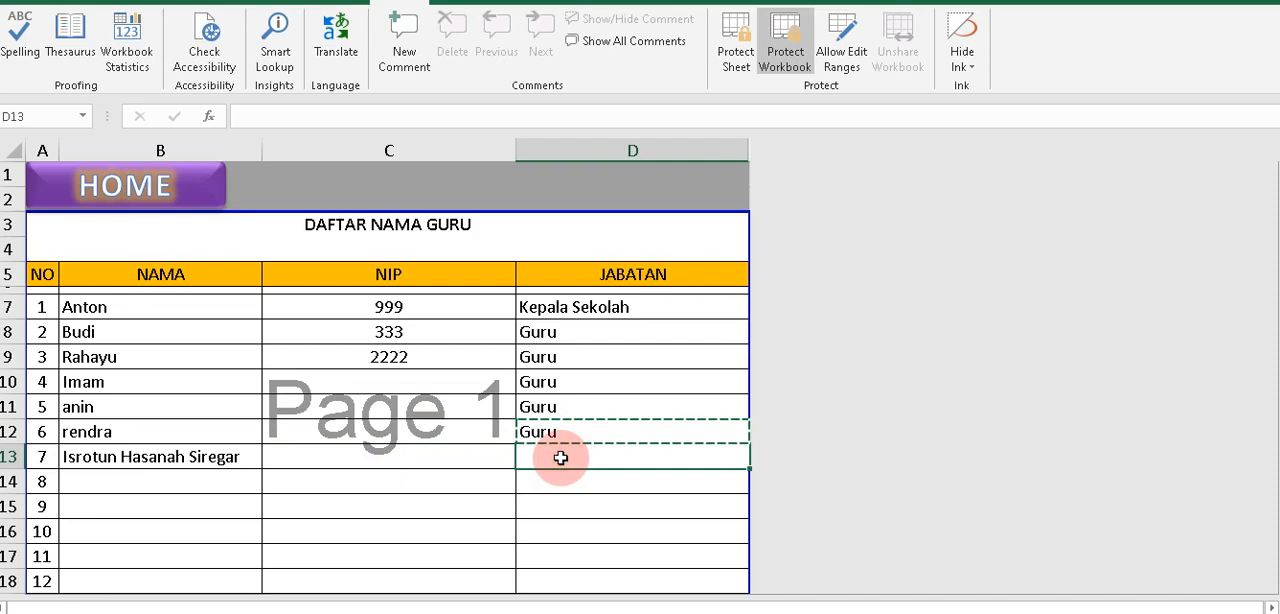
left_click(563, 432)
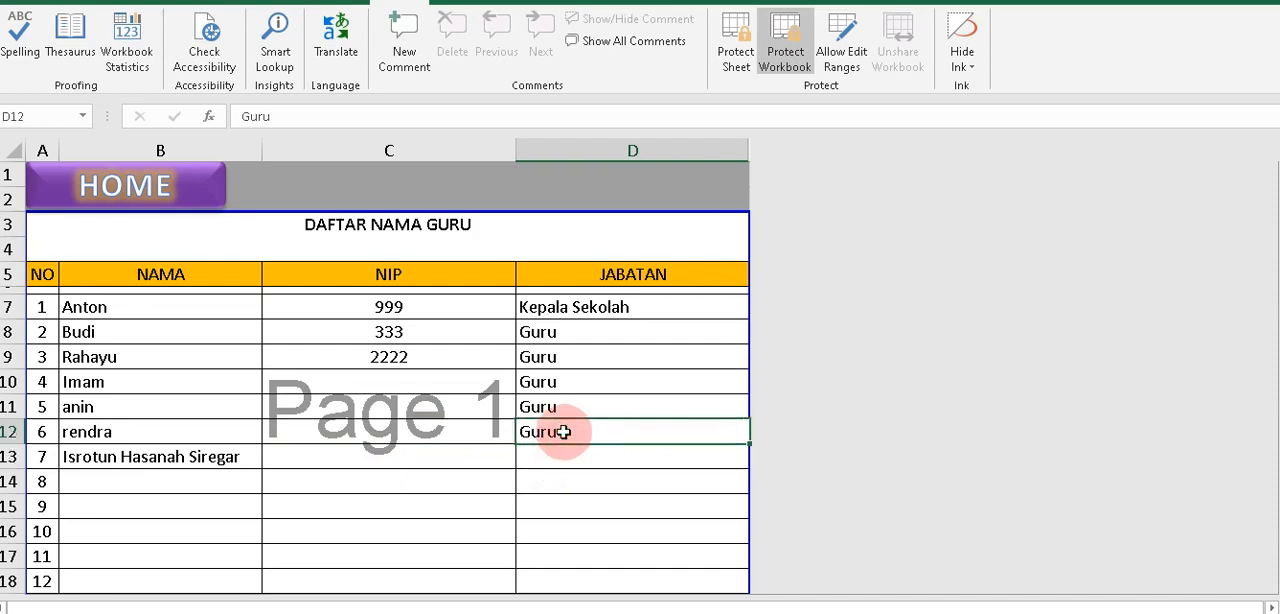
key("ctrl+c")
left_click(565, 452)
key("ctrl+v")
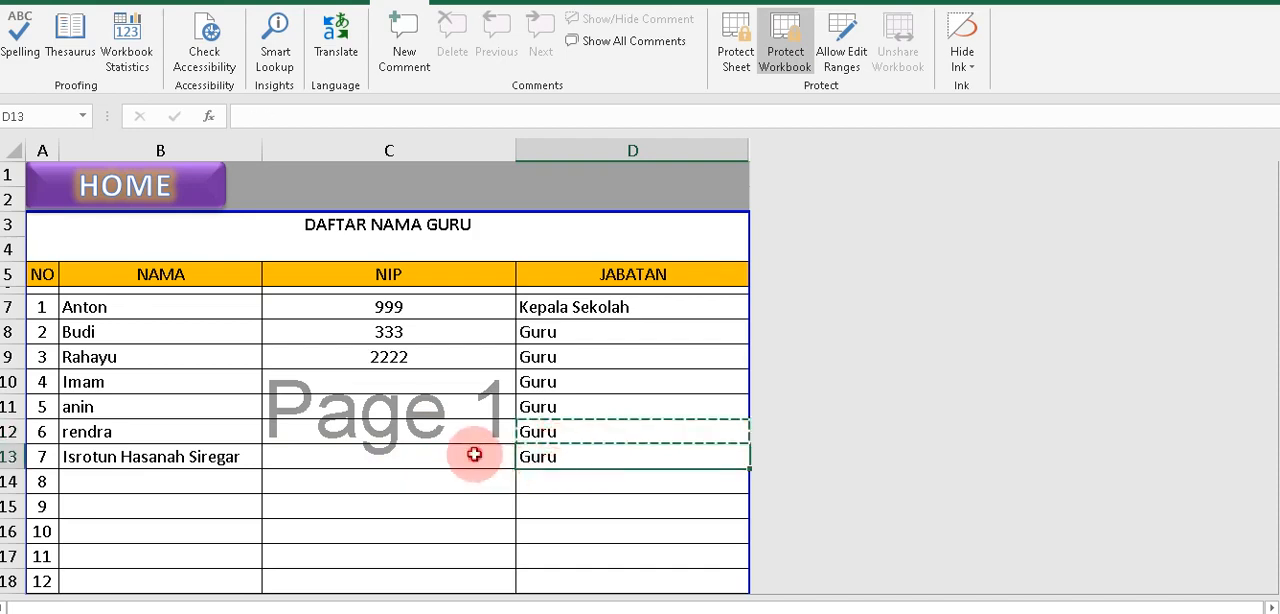
Enter "-" as the NIP for employee row 7 in Daftar Nama Guru.
left_click(474, 454)
type("-")
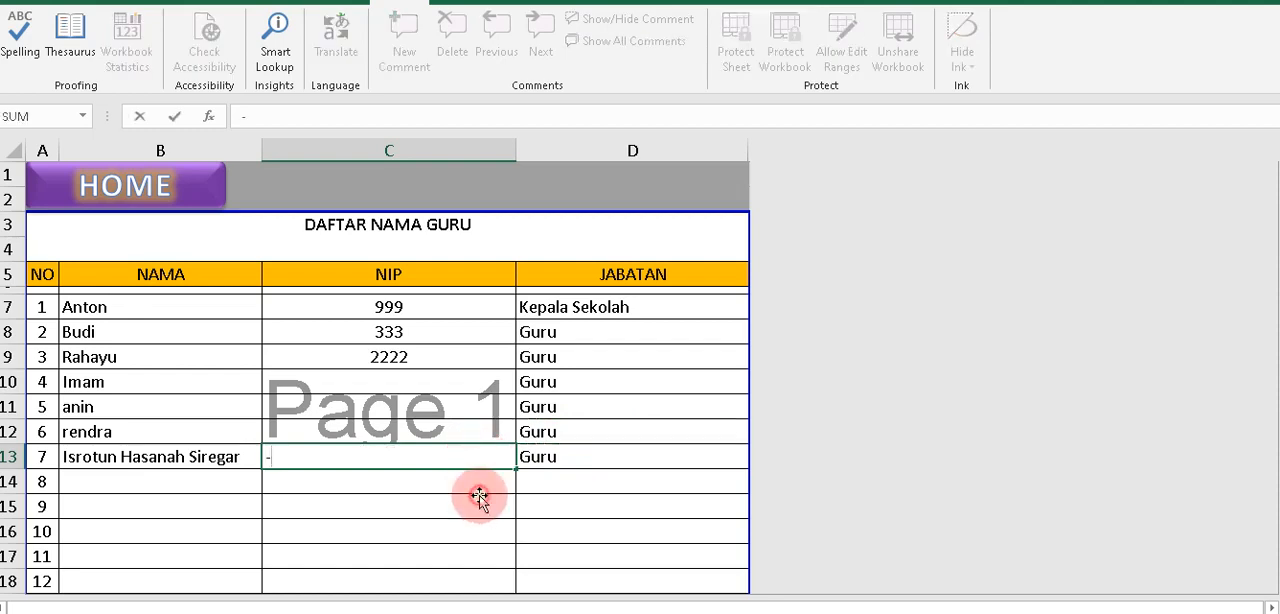
left_click(478, 500)
key("BackSpace")
key("BackSpace")
key("BackSpace")
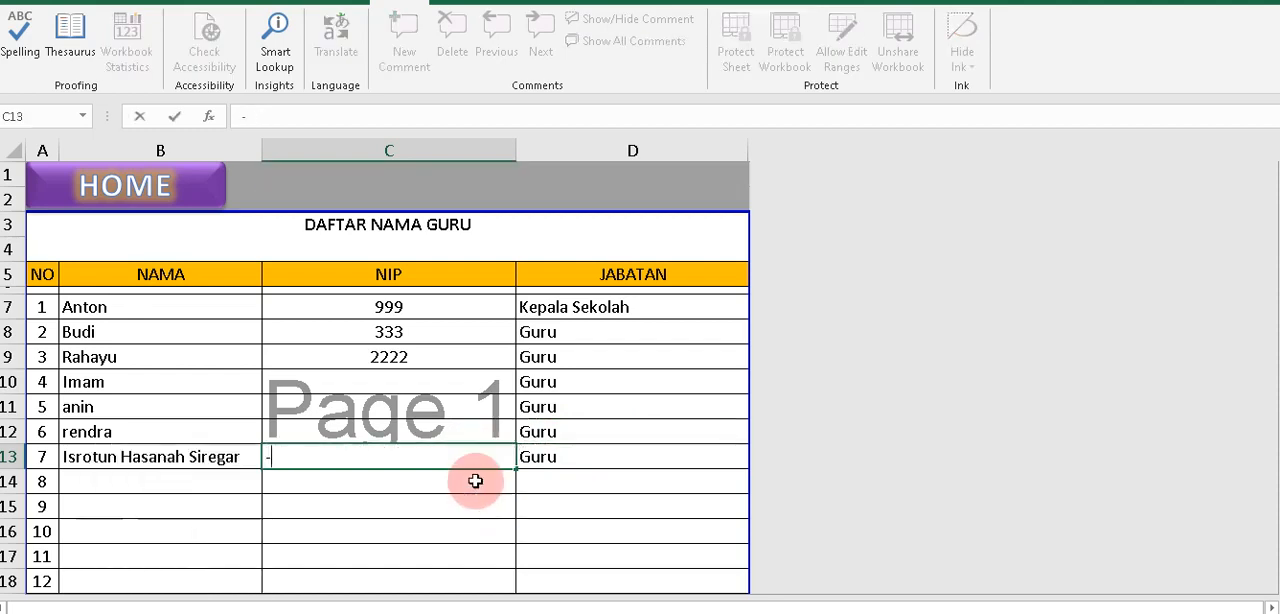
key("Return")
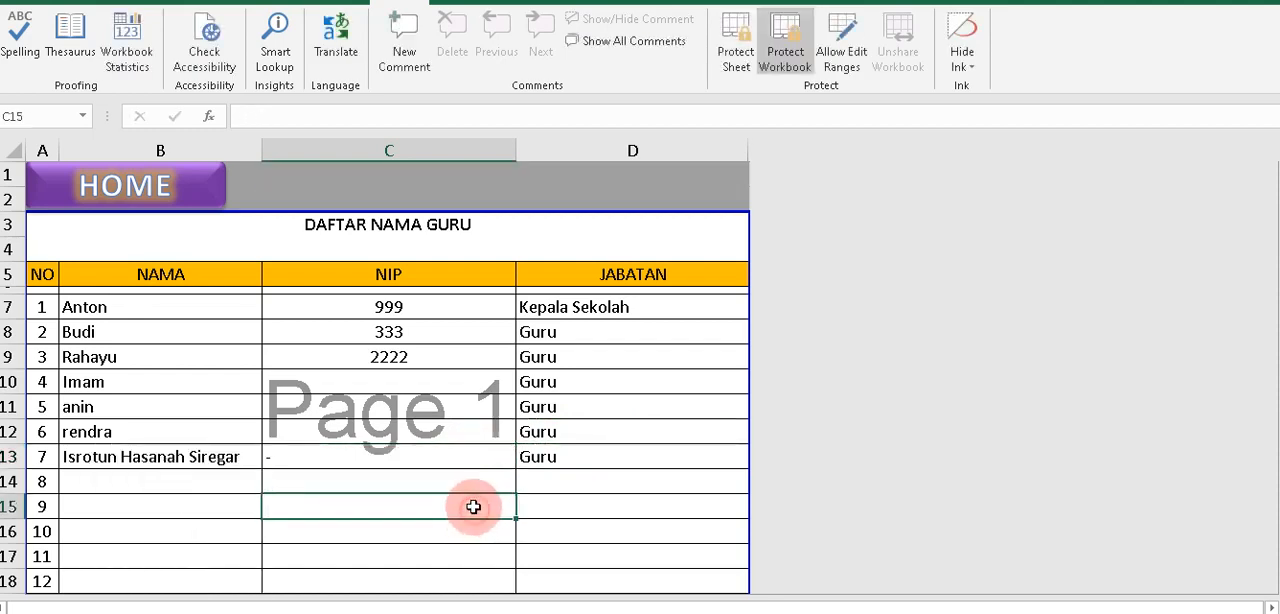
left_click(458, 456)
left_click(180, 457)
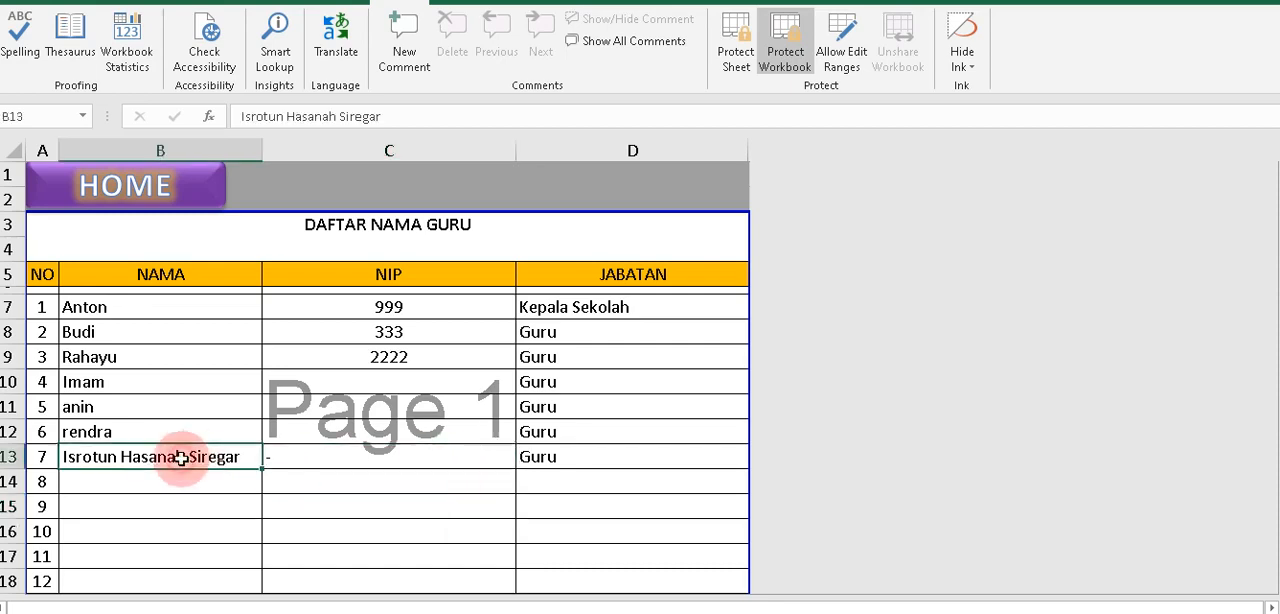
Go to the administration's honorarium receipt and choose the newly added employee in the first Nama row of its Daftar Penerima.
left_click(167, 183)
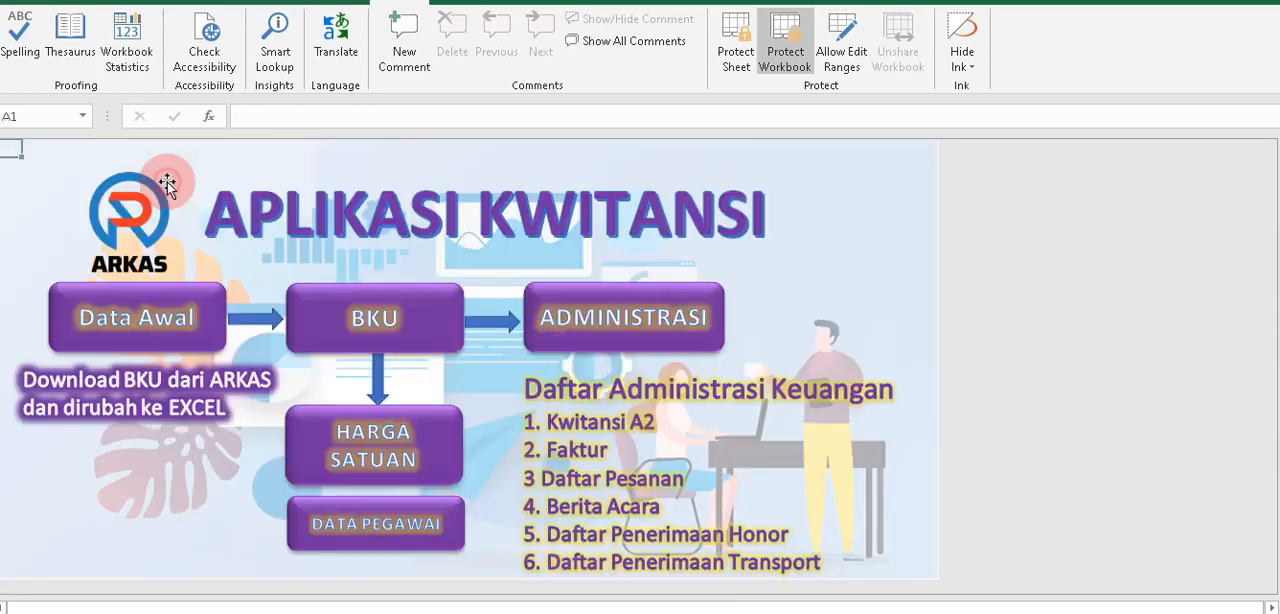
left_click(557, 331)
left_click(670, 432)
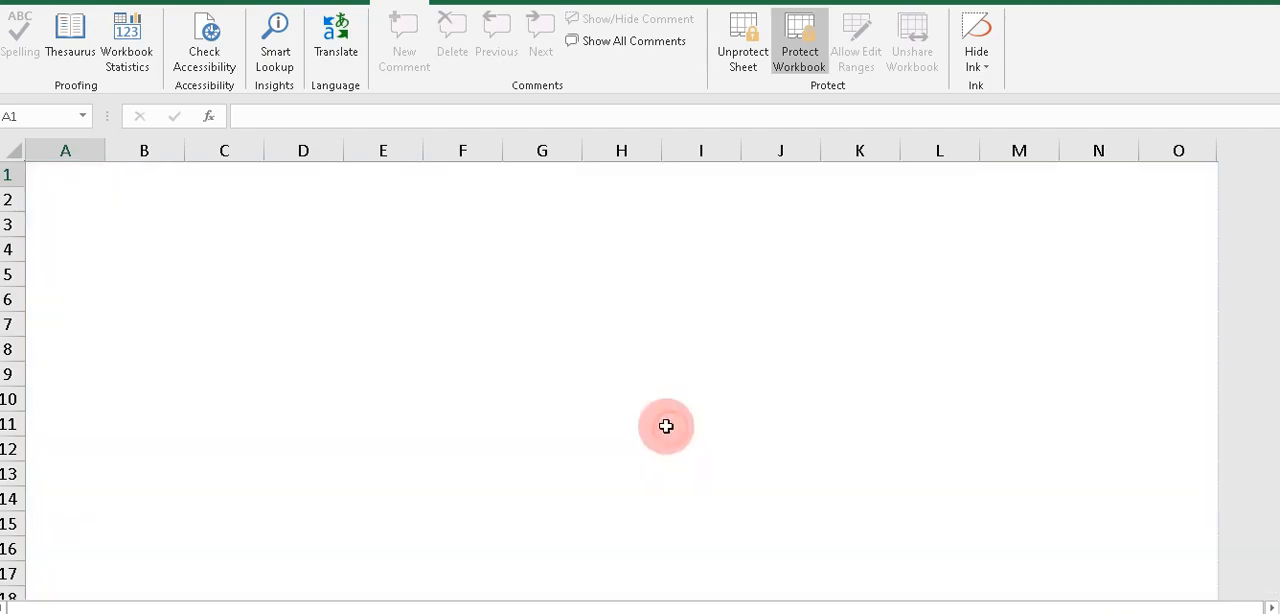
scroll(209, 394, "down", 9)
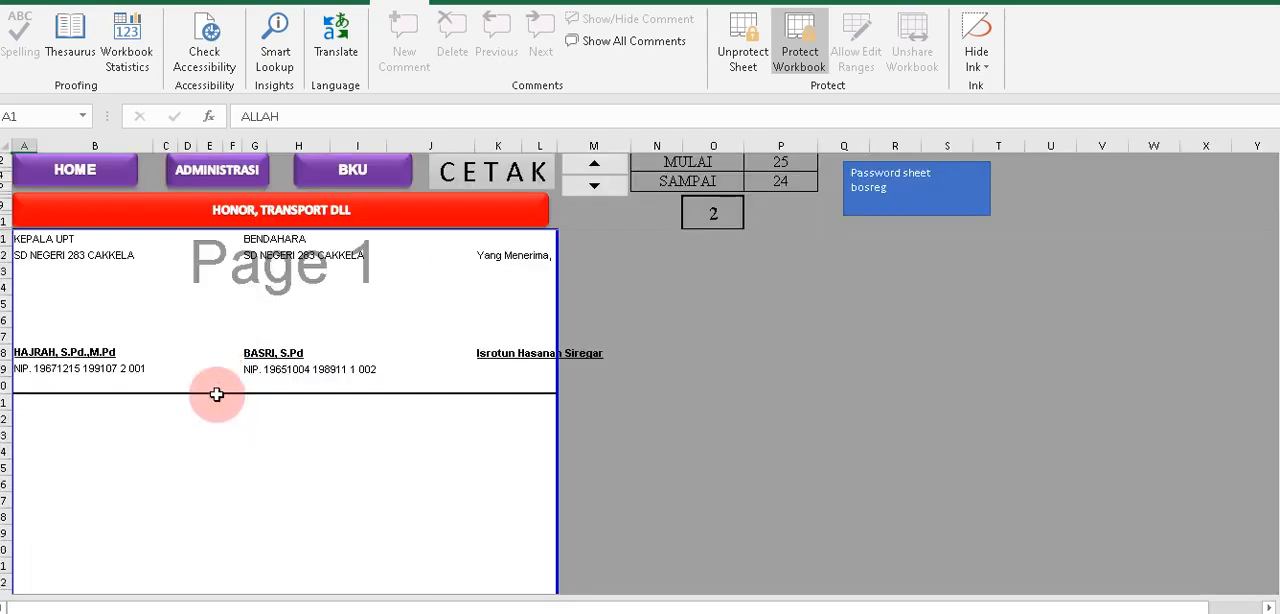
scroll(216, 394, "down", 8)
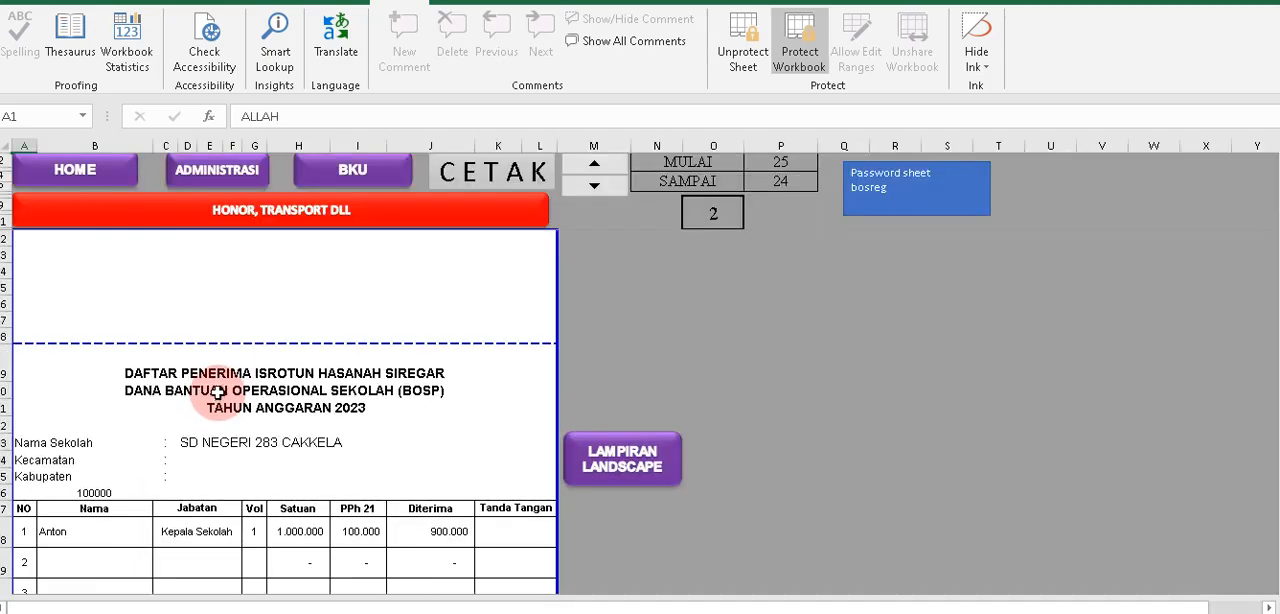
scroll(218, 392, "down", 2)
left_click(104, 435)
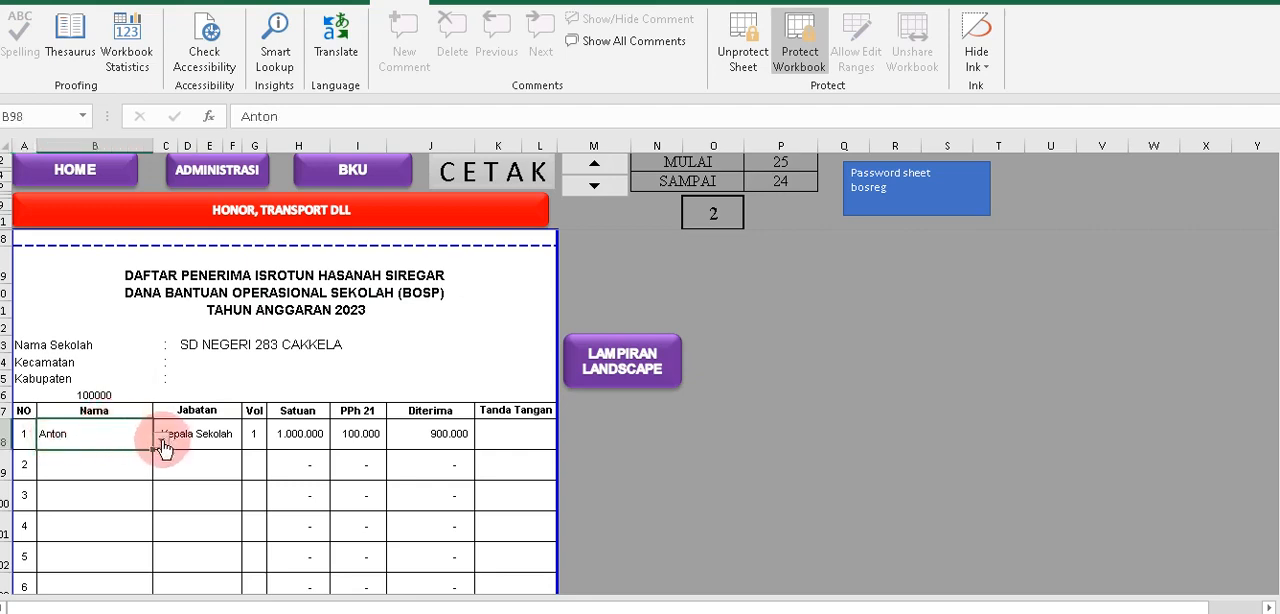
left_click(161, 442)
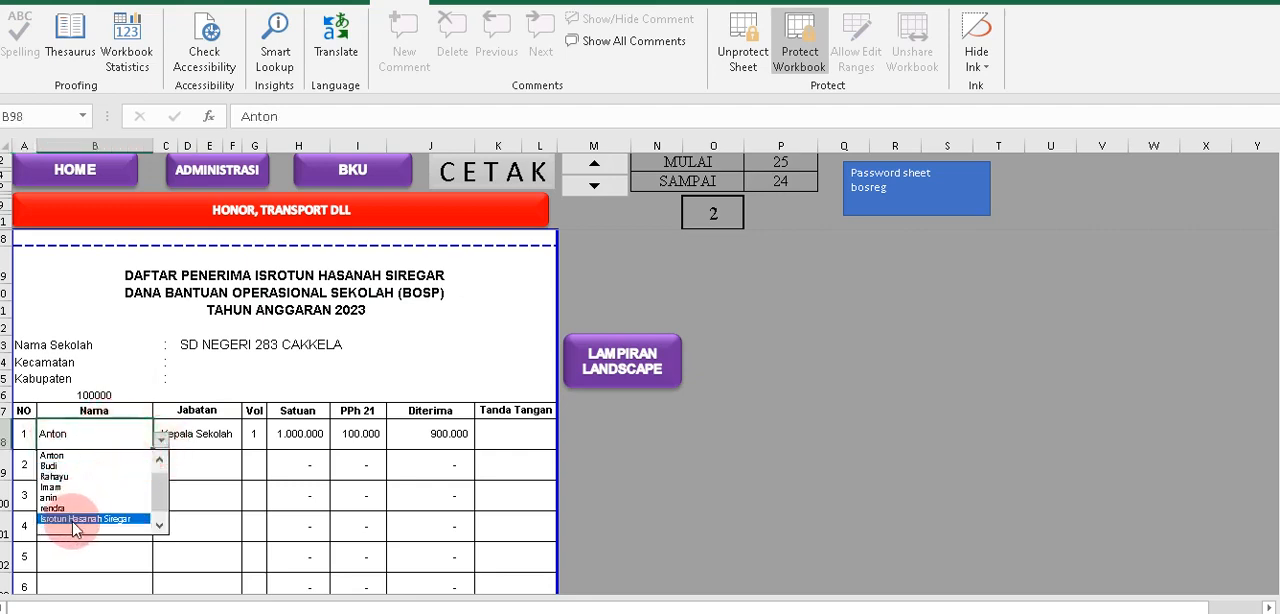
left_click(77, 519)
Check the Jabatan, Vol, Satuan, PPh 21, Diterima and Tanda Tangan cells in the first row of Daftar Penerima.
left_click(200, 437)
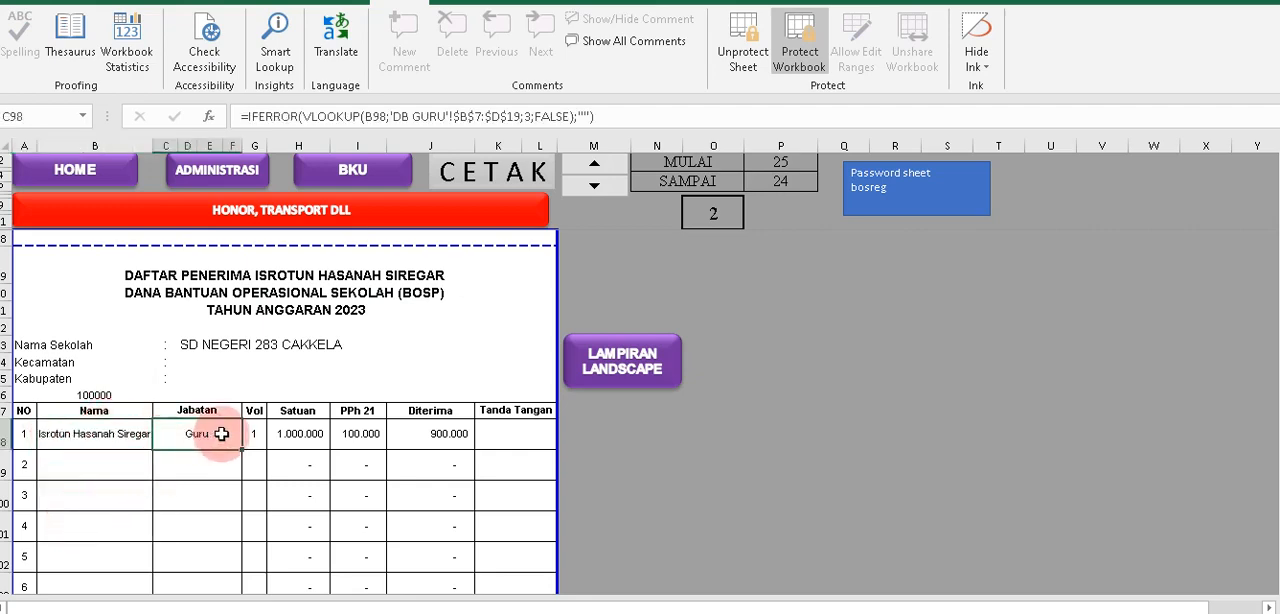
left_click(254, 435)
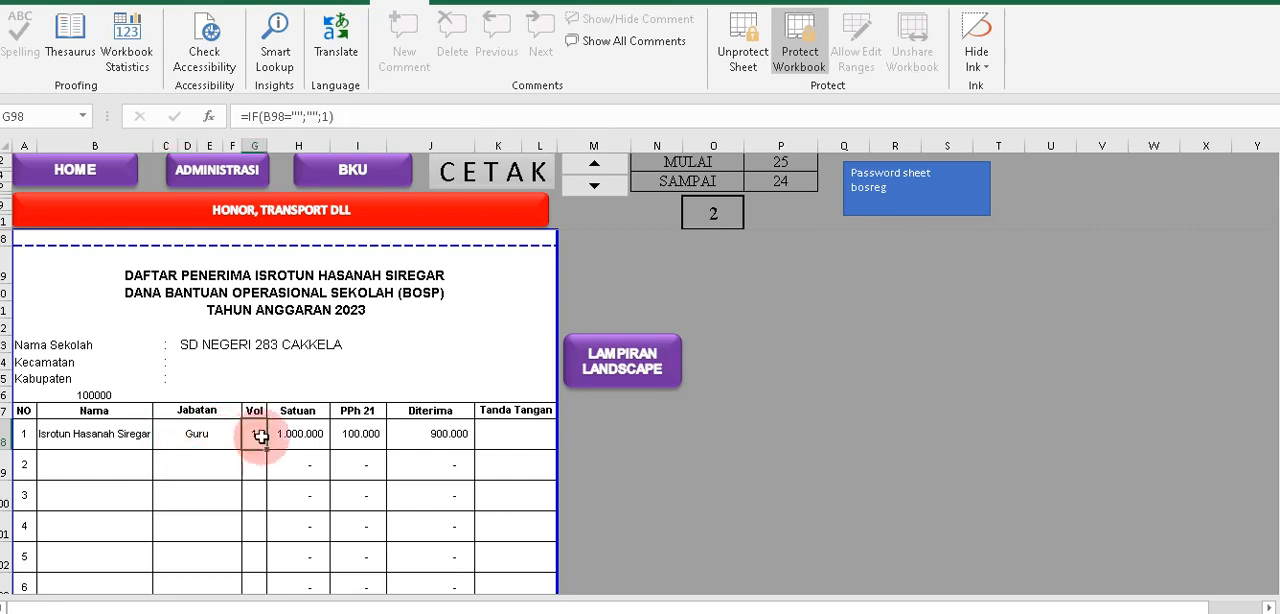
left_click(312, 436)
left_click(357, 434)
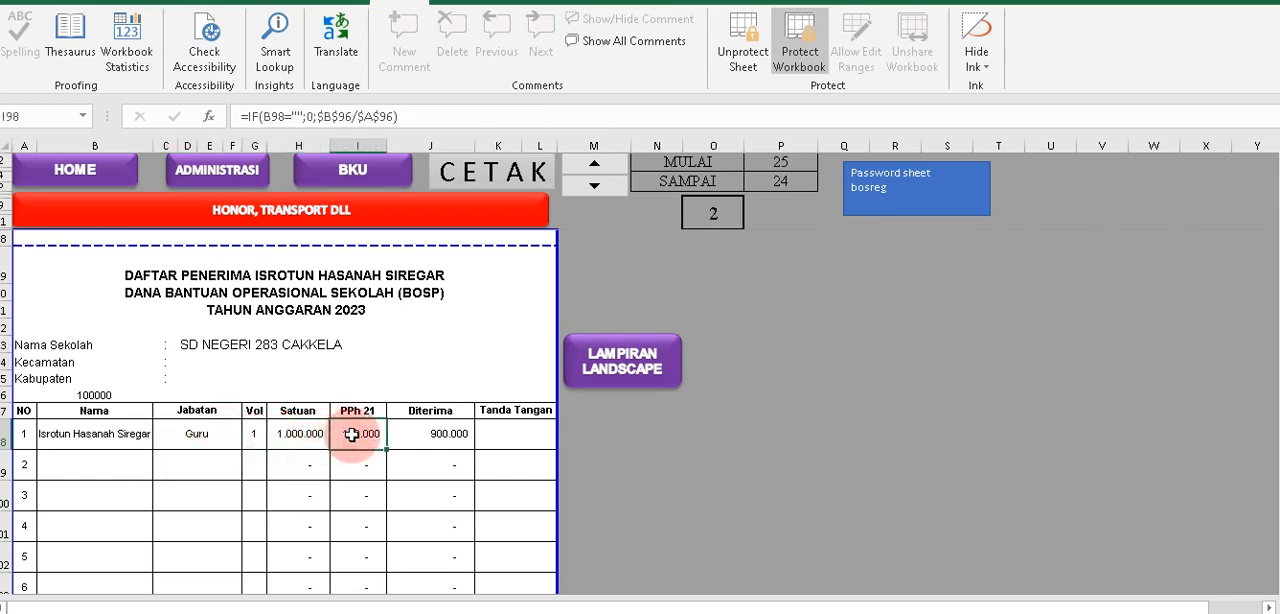
left_click(440, 435)
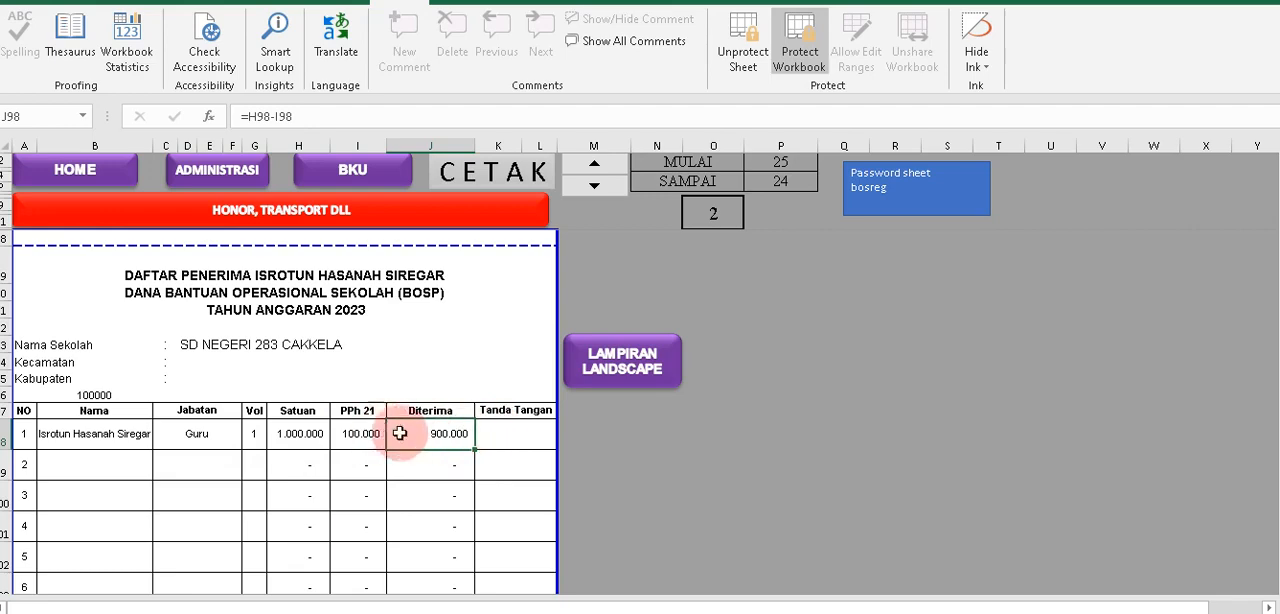
left_click(517, 437)
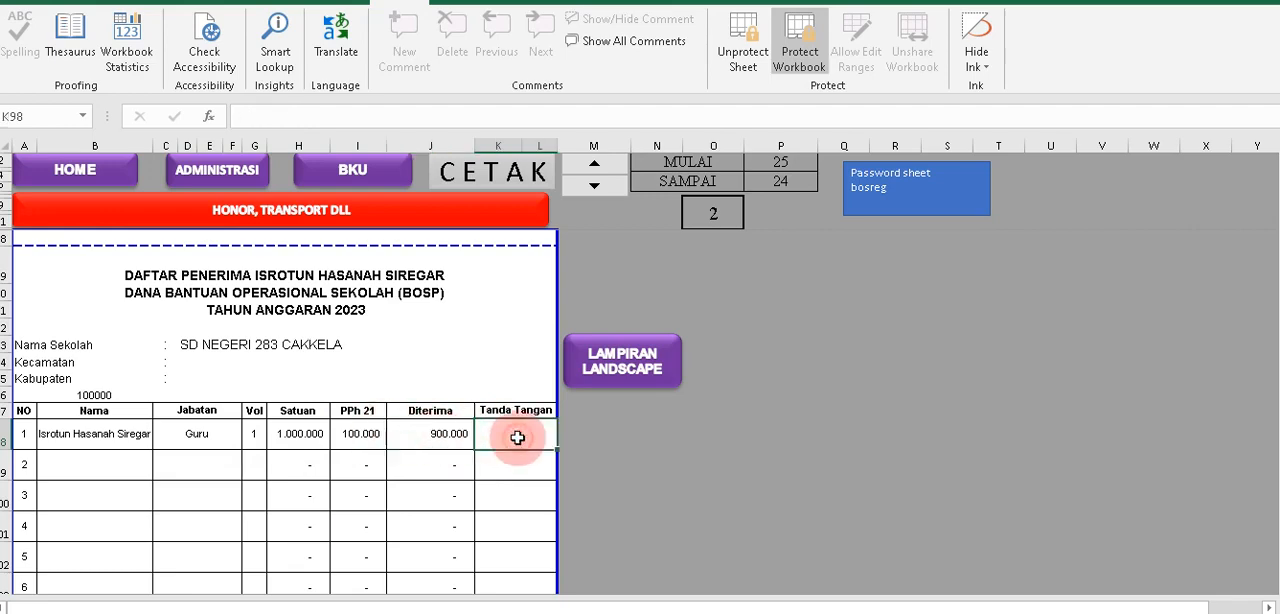
left_click(320, 436)
left_click(357, 436)
left_click(465, 460)
left_click(488, 463)
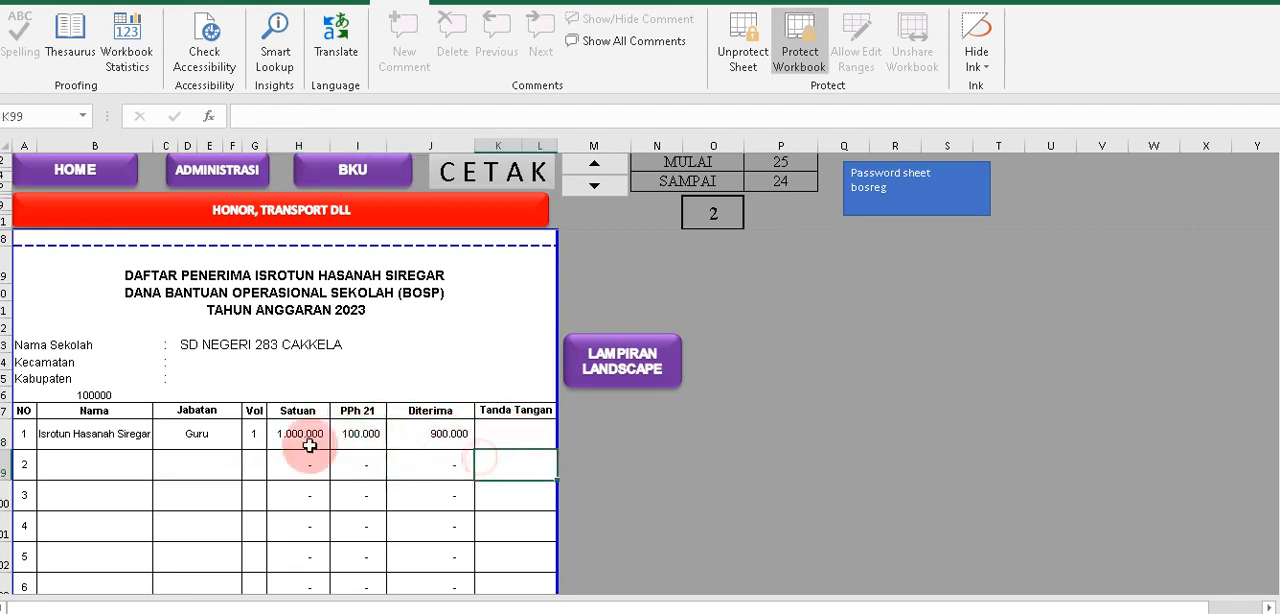
Review the heading, Jumlah and Terbilang rows, and signature block of the portrait Daftar Penerima.
scroll(212, 344, "up", 1)
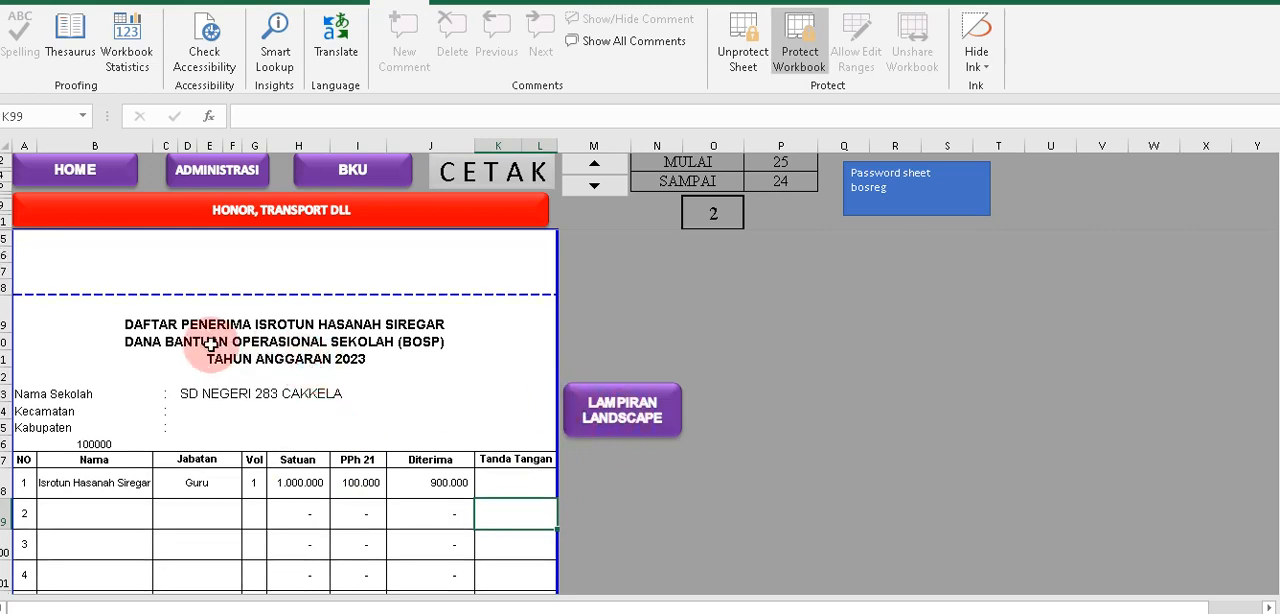
scroll(208, 318, "down", 6)
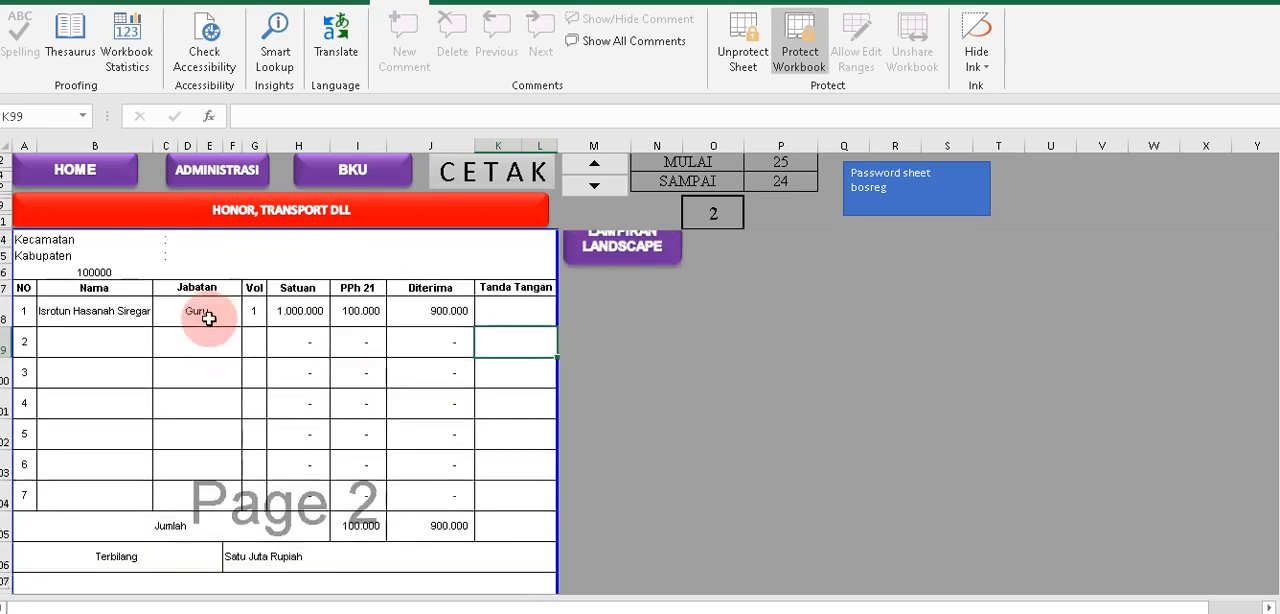
scroll(208, 318, "down", 1)
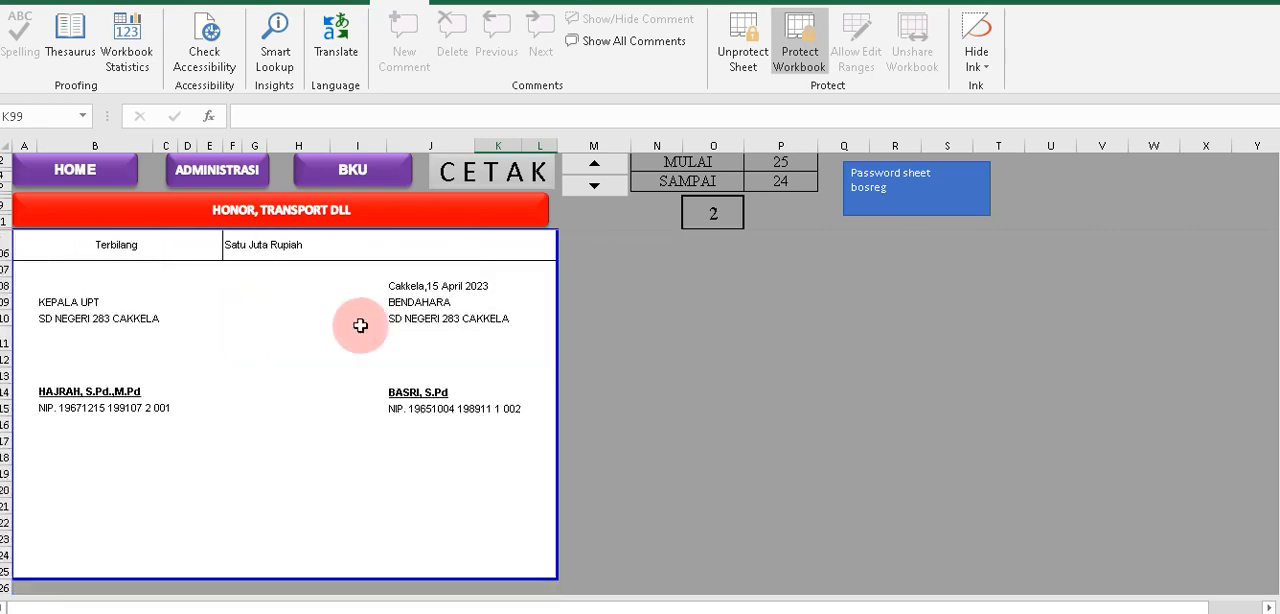
scroll(640, 370, "up", 1)
scroll(666, 374, "up", 5)
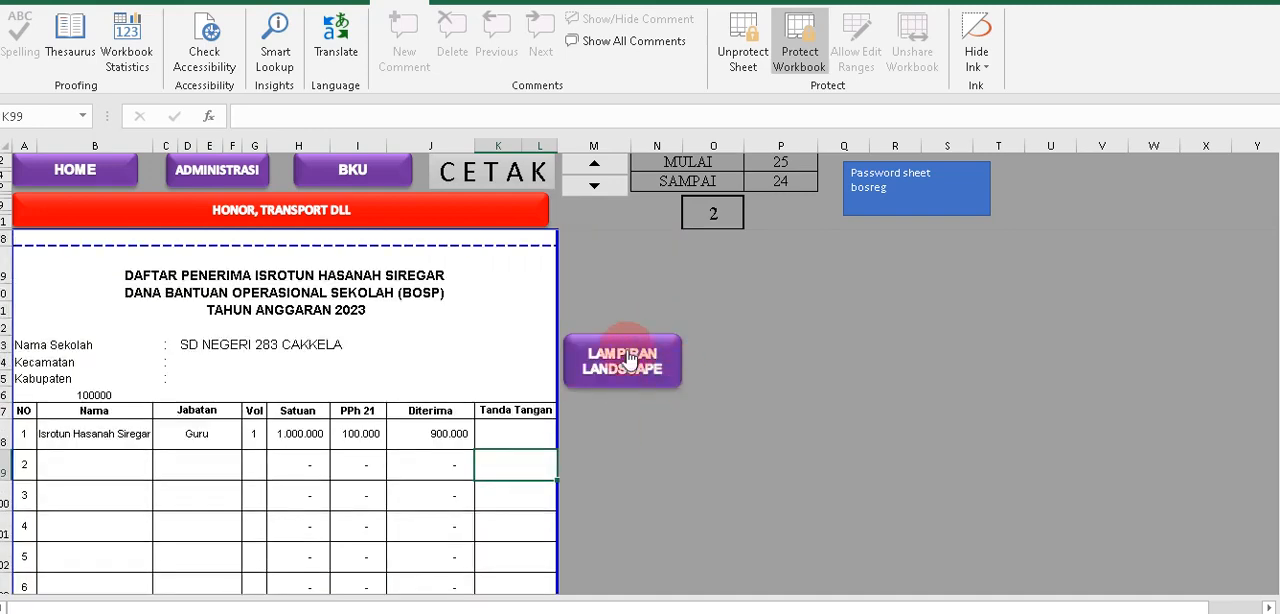
Open the landscape attachment and choose the newly added employee in its first Nama row.
left_click(620, 366)
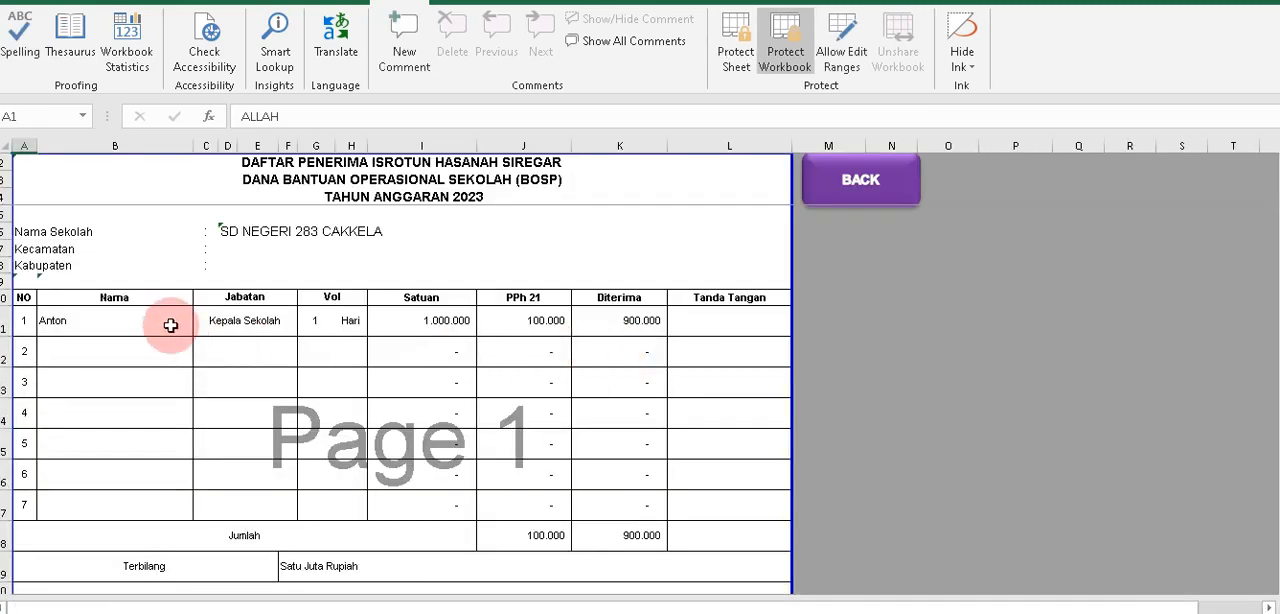
left_click(185, 326)
left_click(200, 326)
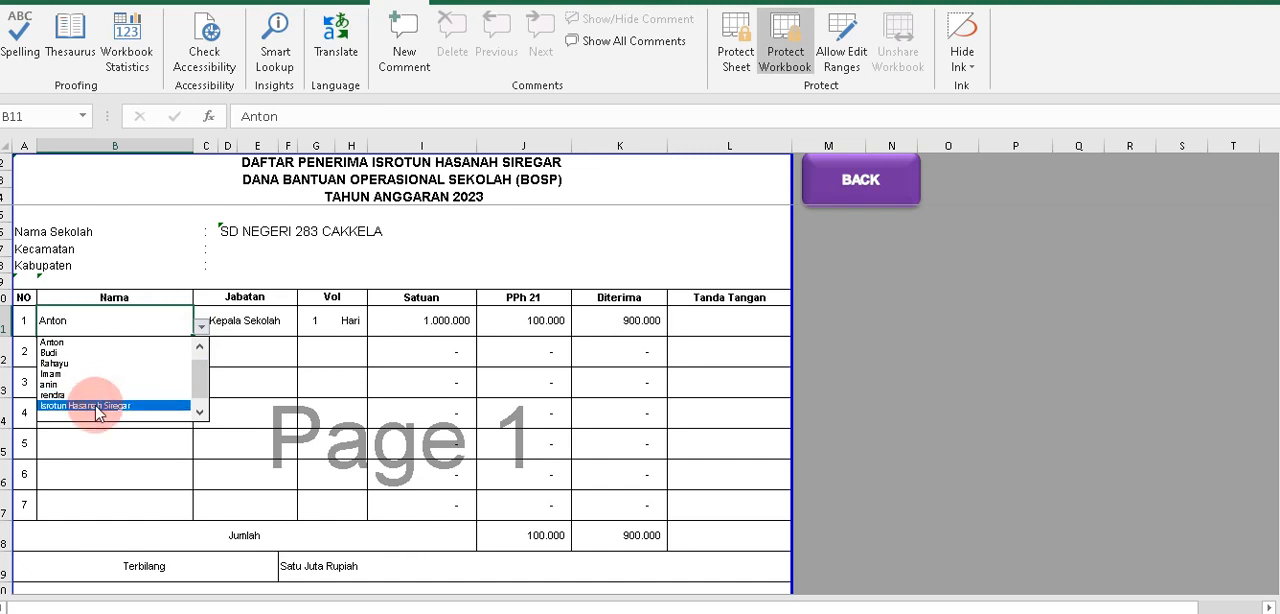
left_click(100, 404)
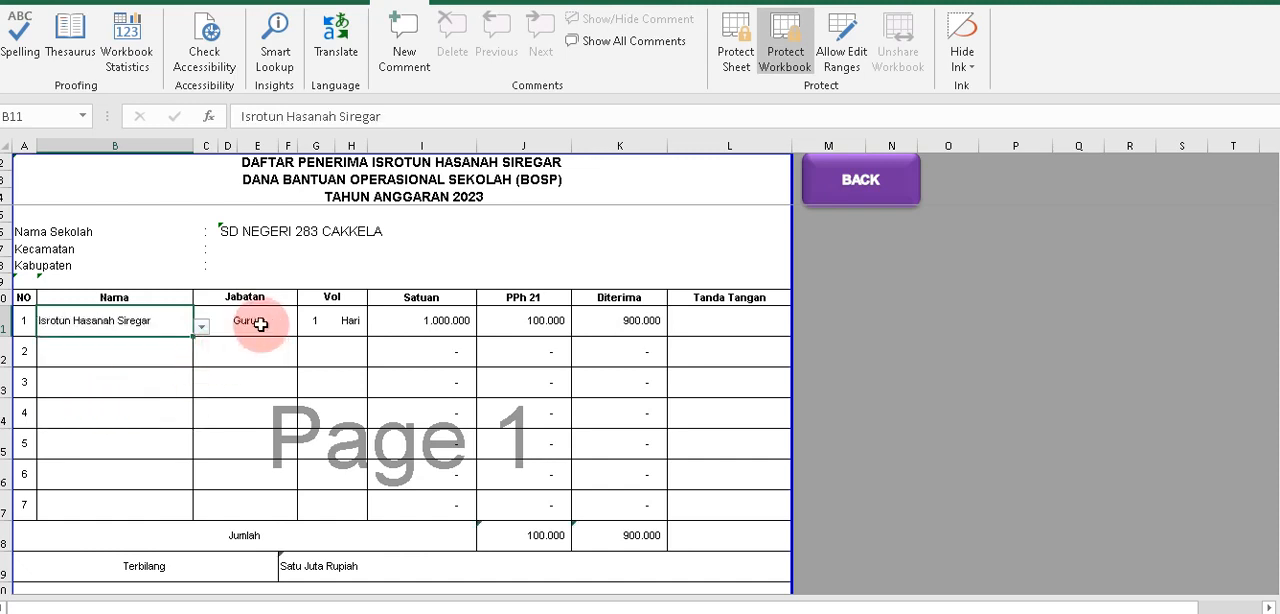
Change the Vol unit in the landscape attachment's first row to Bulan.
left_click(262, 323)
left_click(320, 321)
left_click(352, 321)
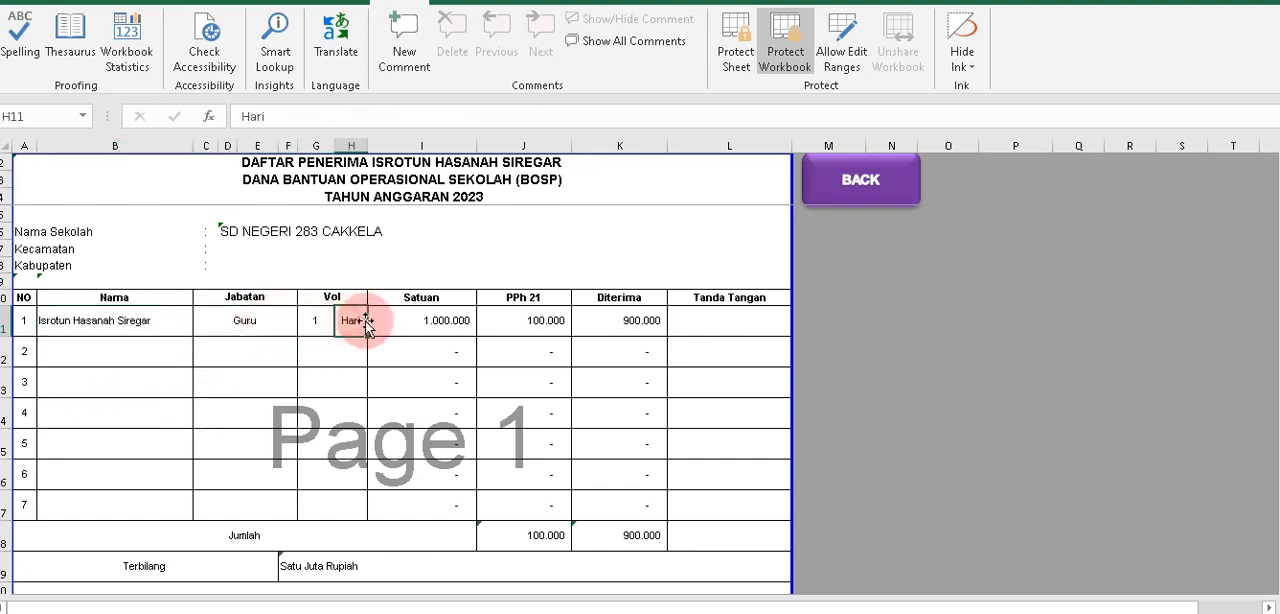
type("Bu")
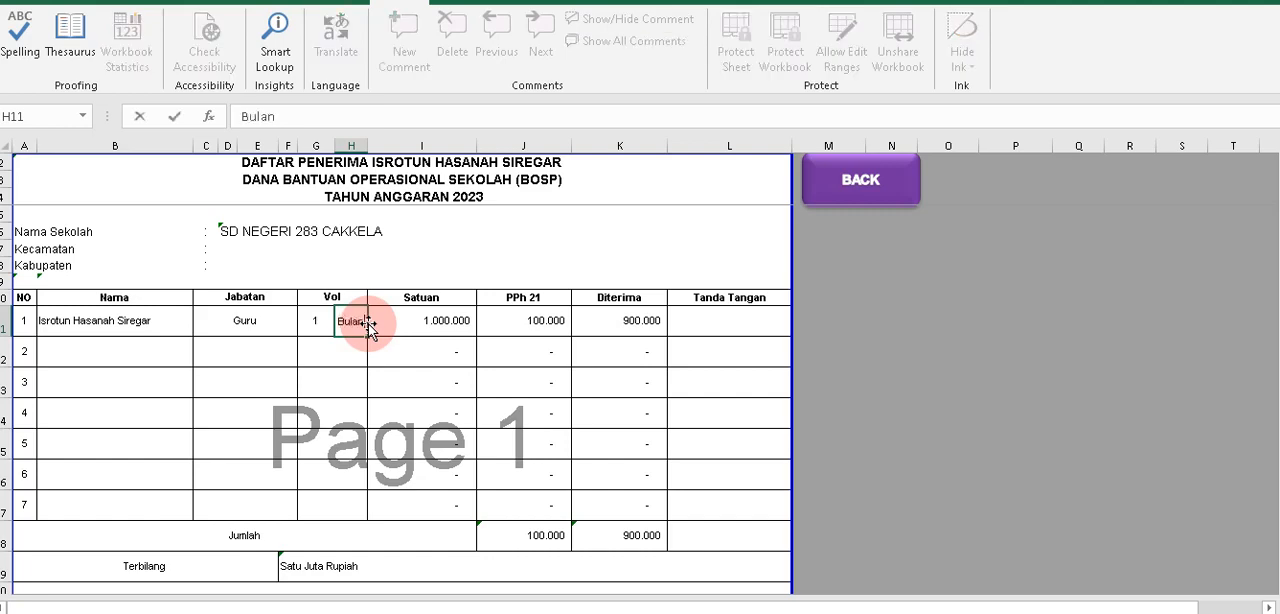
type("lan")
left_click(462, 320)
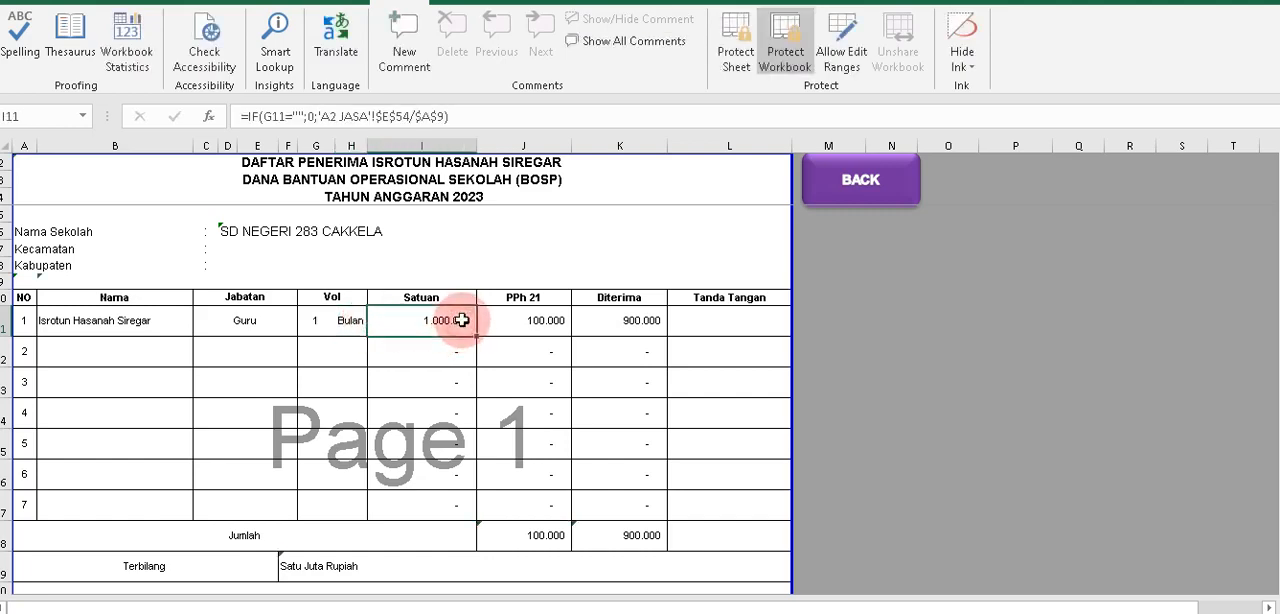
Check the first row's PPh 21 and Diterima formulas and the signature block in the landscape attachment.
left_click(508, 322)
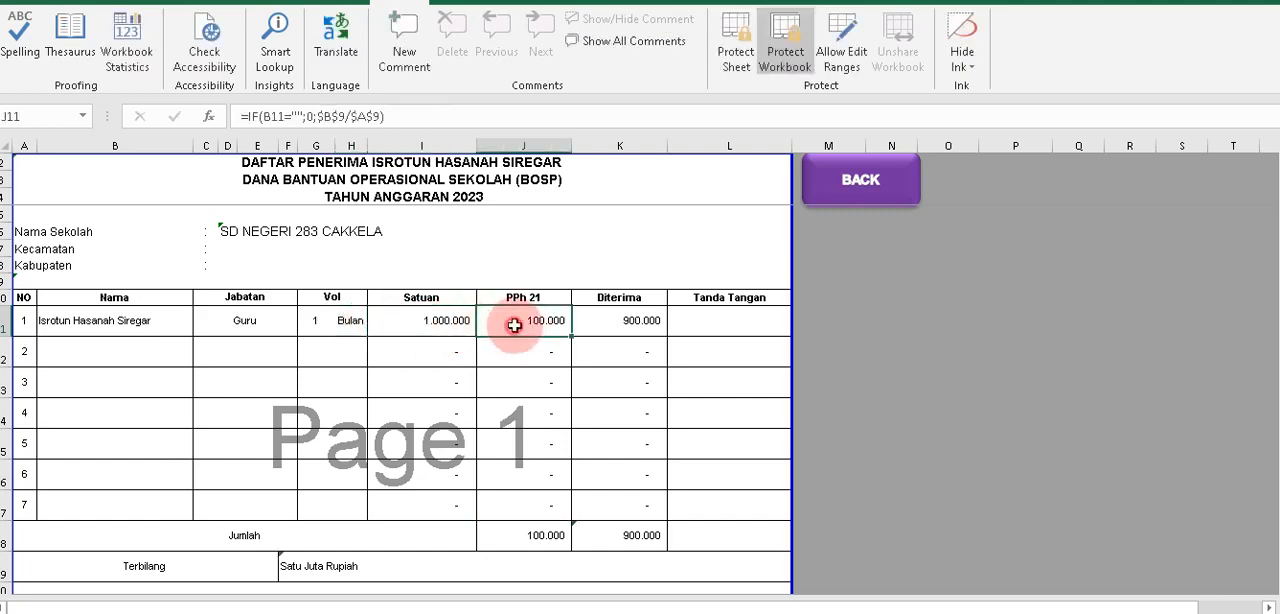
left_click(650, 320)
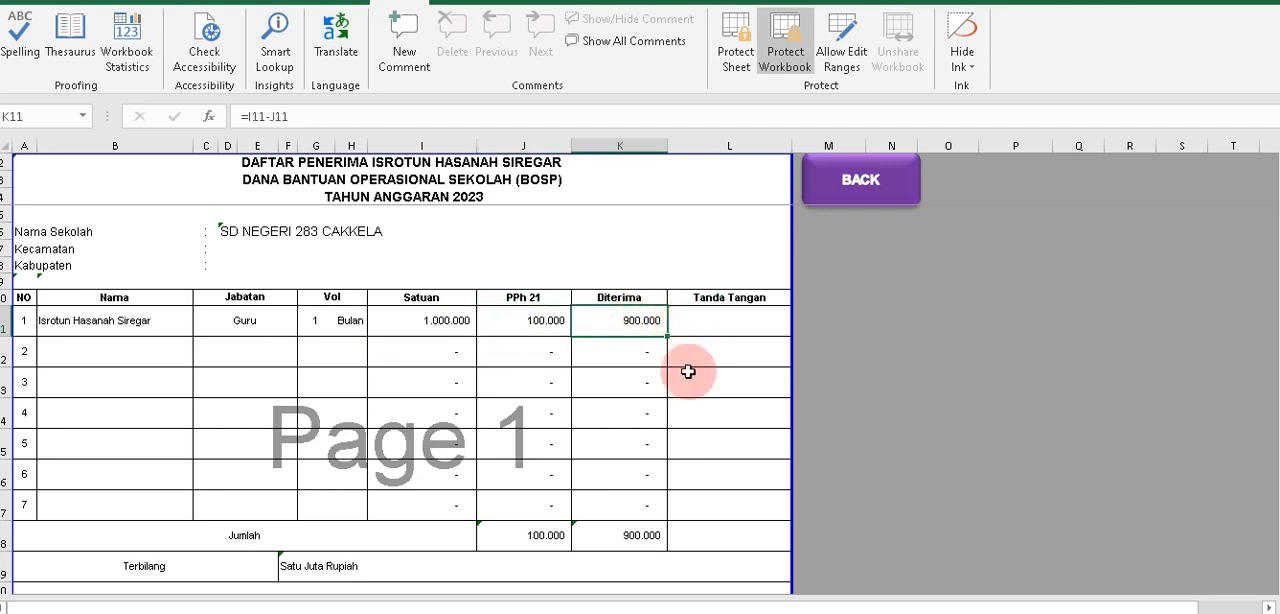
scroll(686, 369, "down", 3)
left_click(592, 437)
scroll(811, 389, "up", 3)
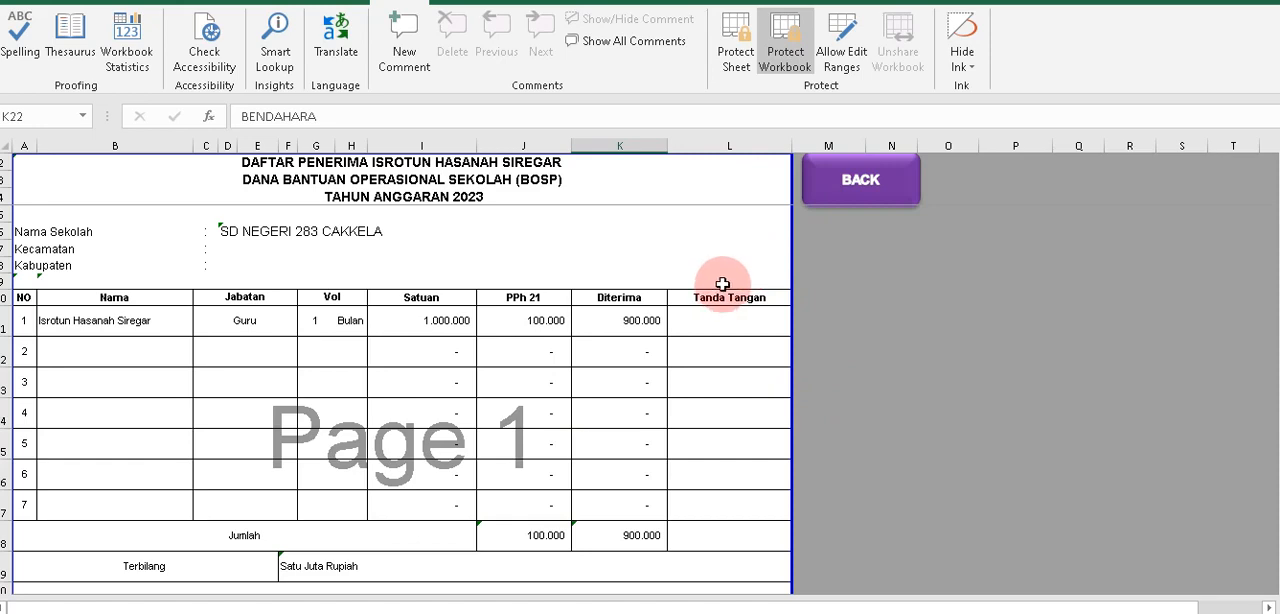
left_click(806, 264)
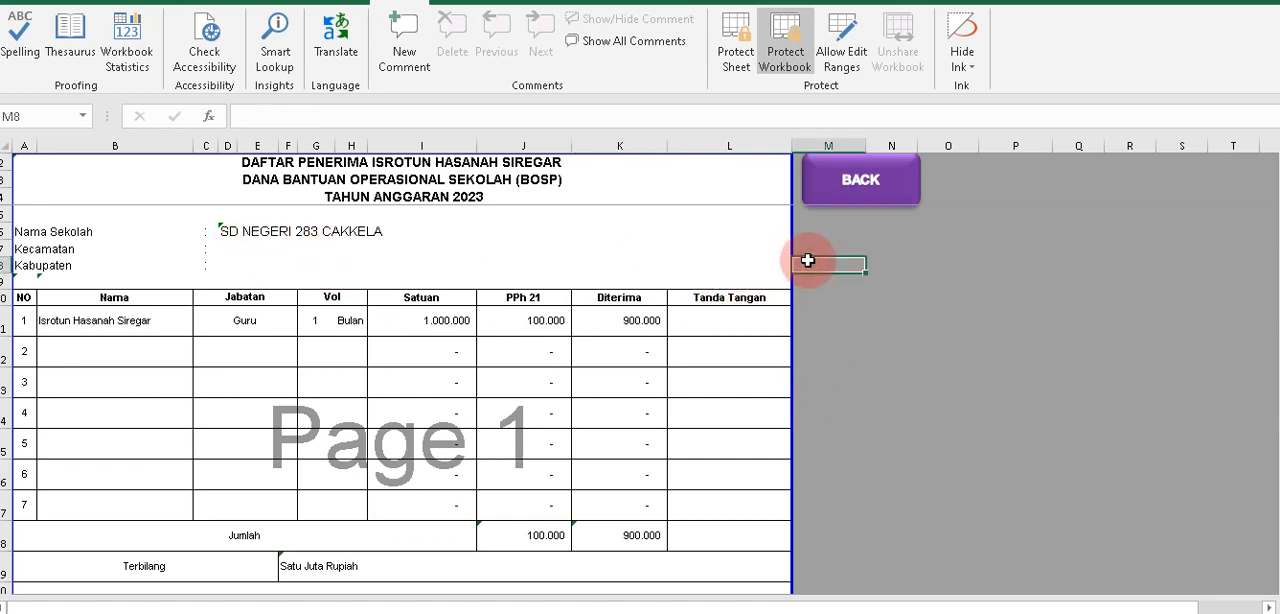
Return from the landscape attachment to the honorarium receipt and view its signature block.
left_click(857, 190)
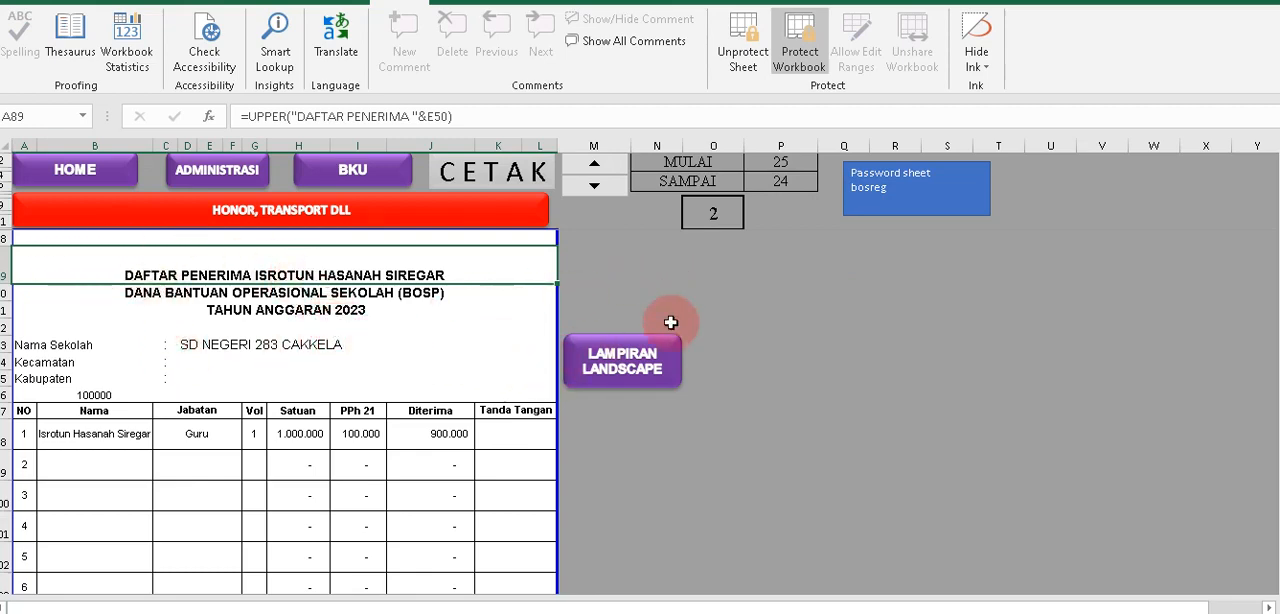
scroll(712, 304, "up", 6)
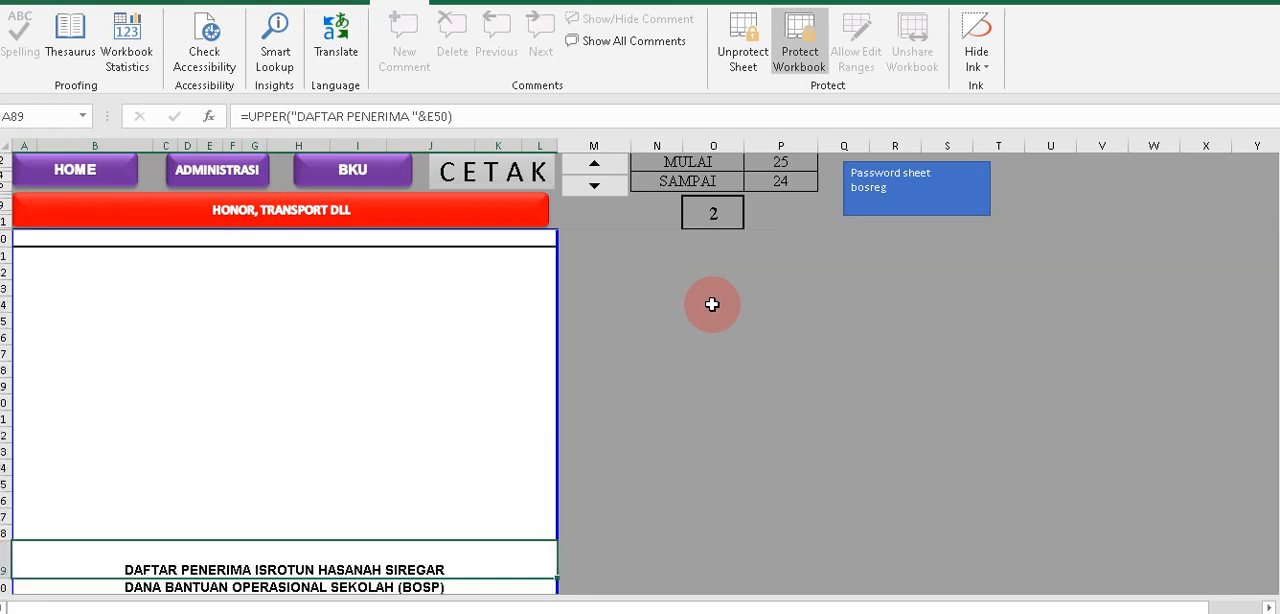
scroll(712, 304, "up", 6)
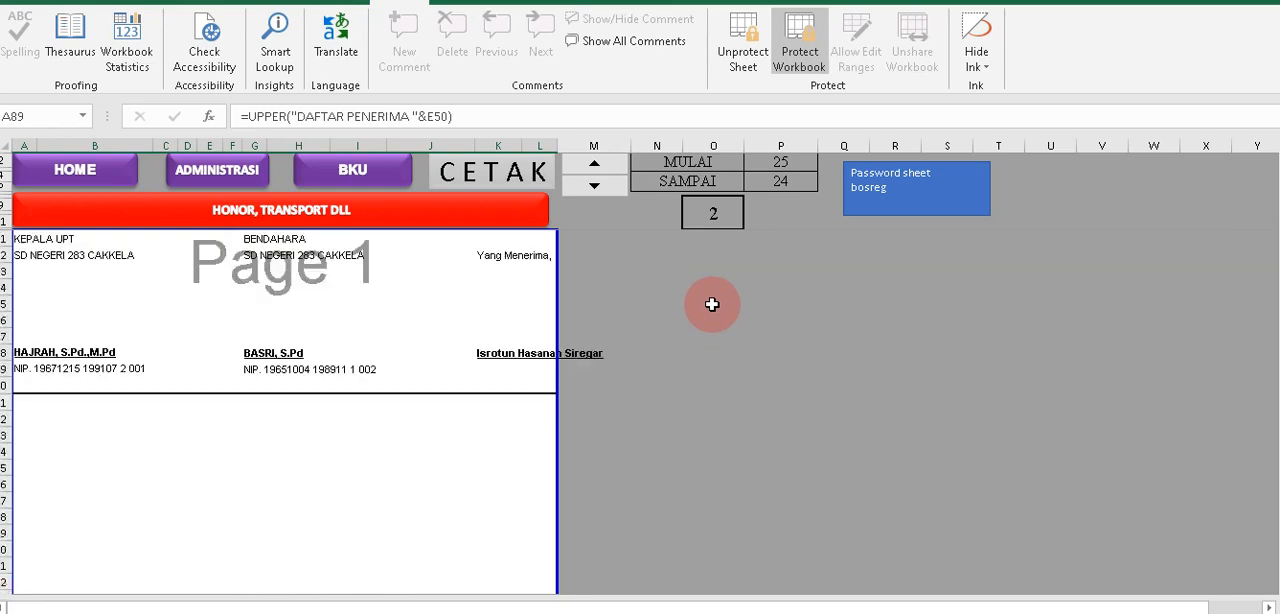